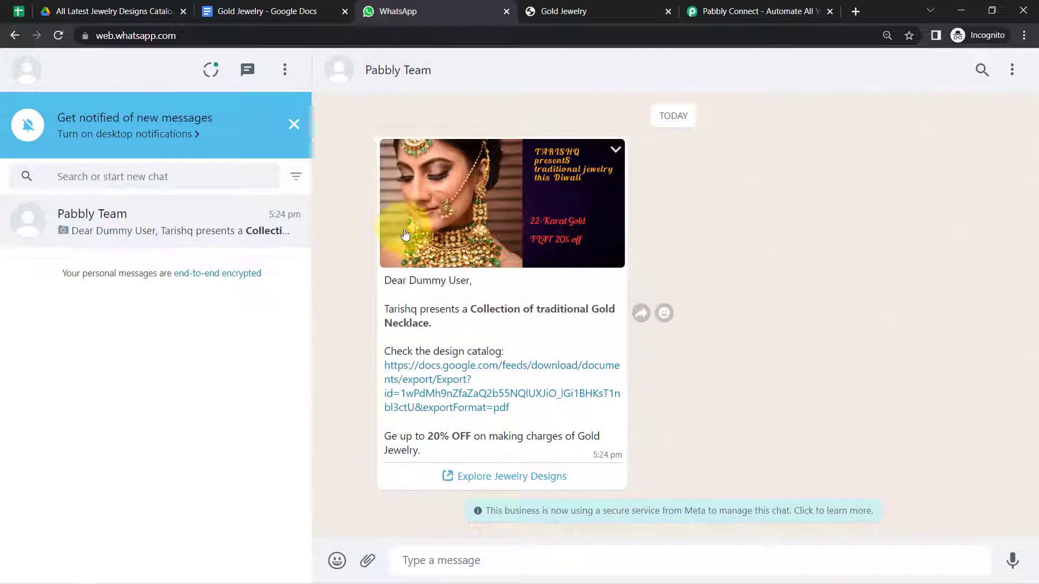
# - Download the design catalog PDF from the link in the WhatsApp message, save it as Gold Jewelry (2), and open it
pyautogui.moveTo(393, 284); pyautogui.dragTo(493, 434)
pyautogui.moveTo(385, 365); pyautogui.dragTo(510, 410)
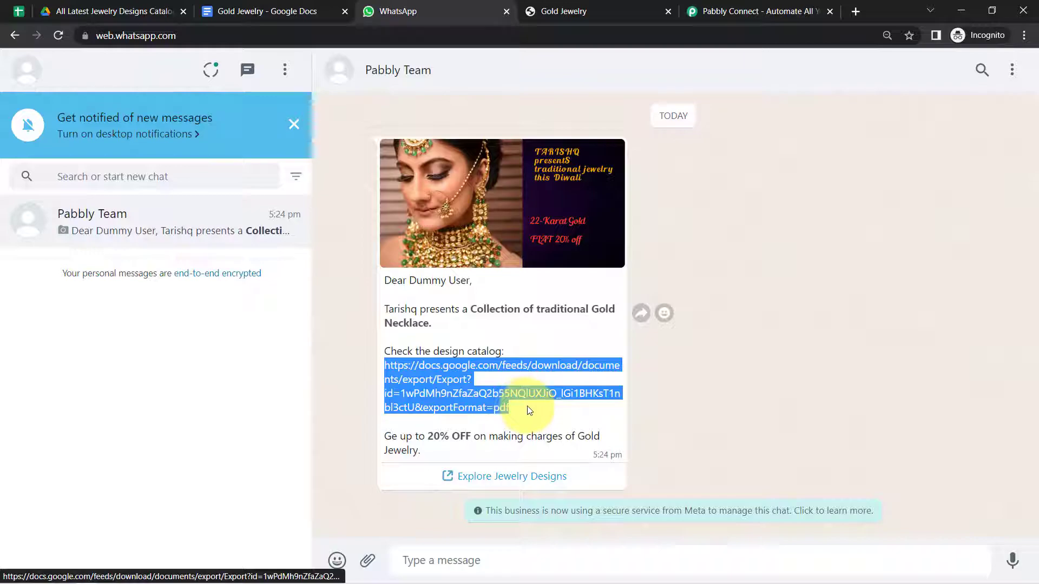
pyautogui.click(443, 370)
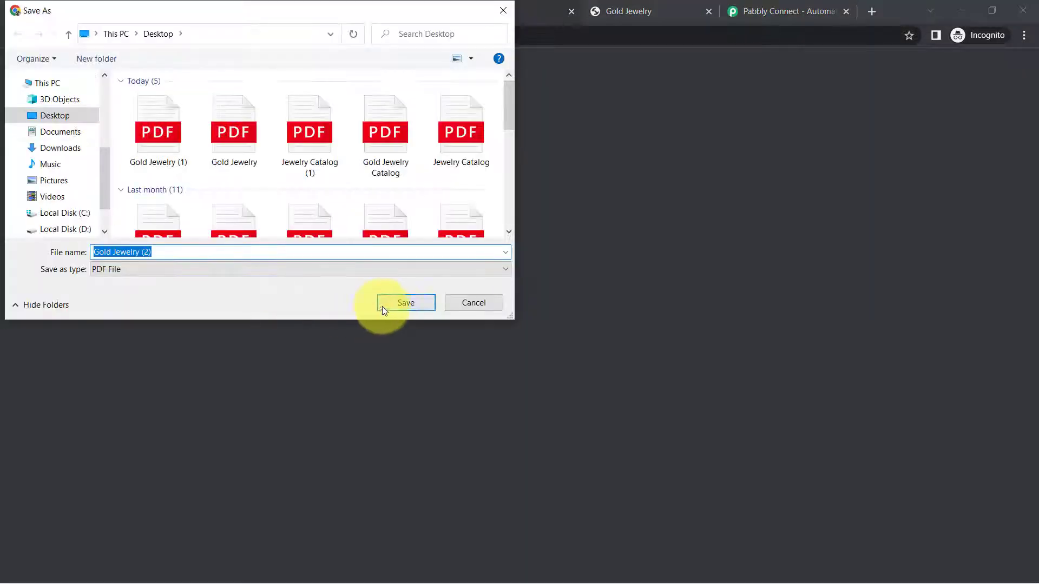
pyautogui.click(403, 303)
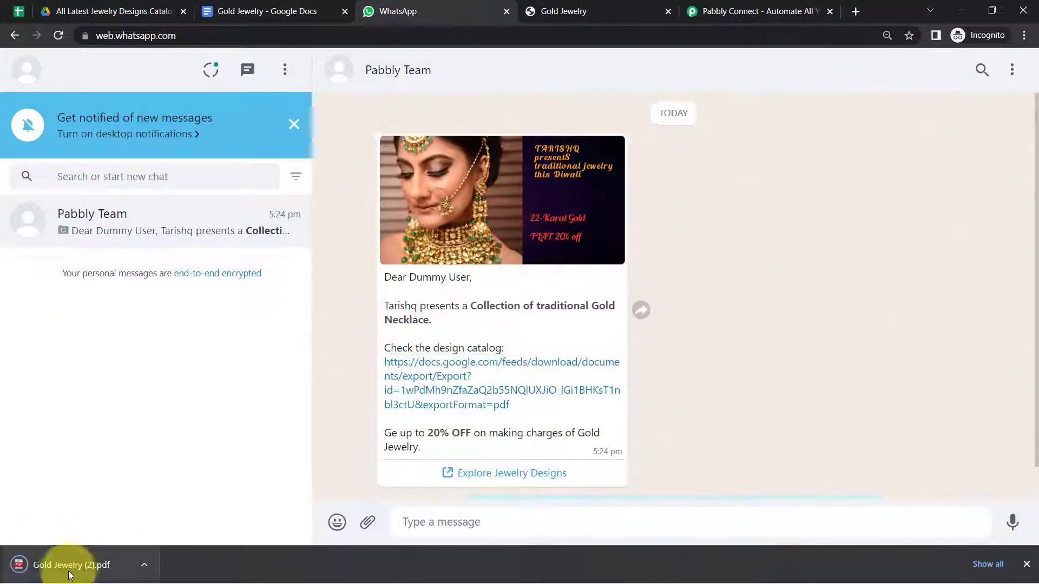
pyautogui.click(43, 564)
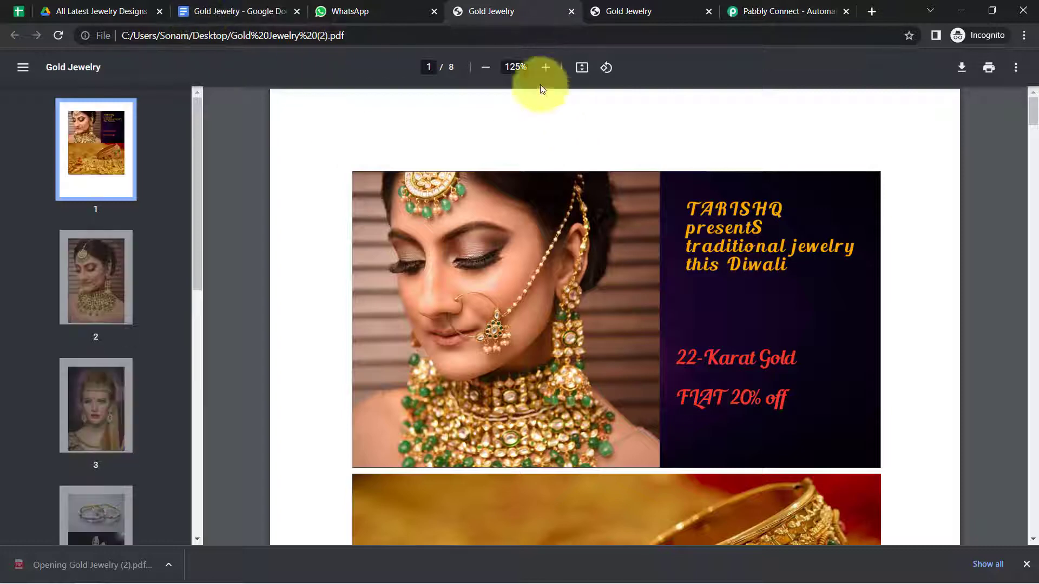
pyautogui.moveTo(1033, 106); pyautogui.dragTo(1034, 339)
# - Review the All Latest Jewelry Designs Catalog folder, the WhatsApp message, and the Phone Number and Name columns of the All Customers List
pyautogui.click(135, 11)
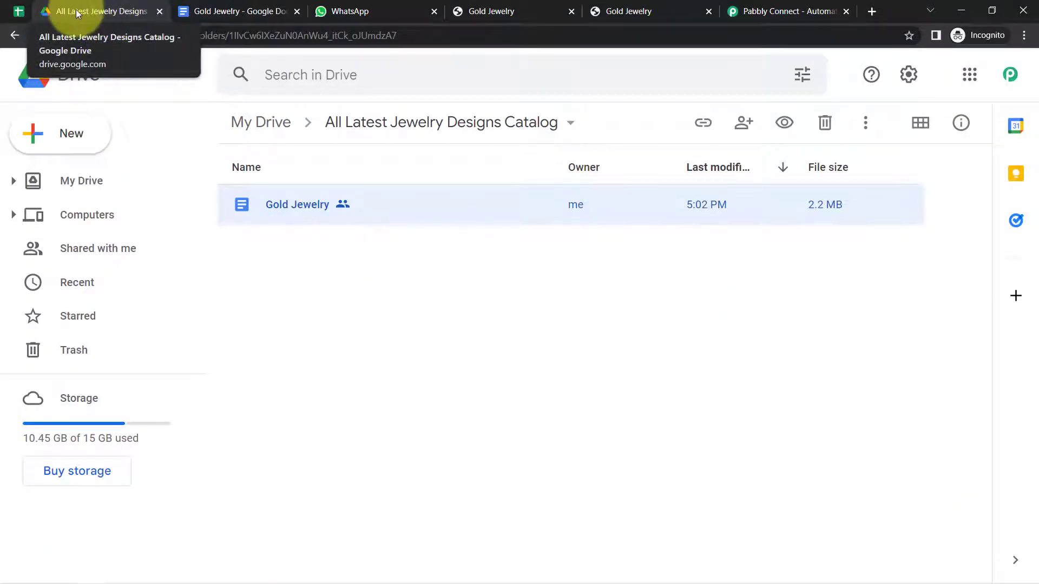
pyautogui.click(348, 11)
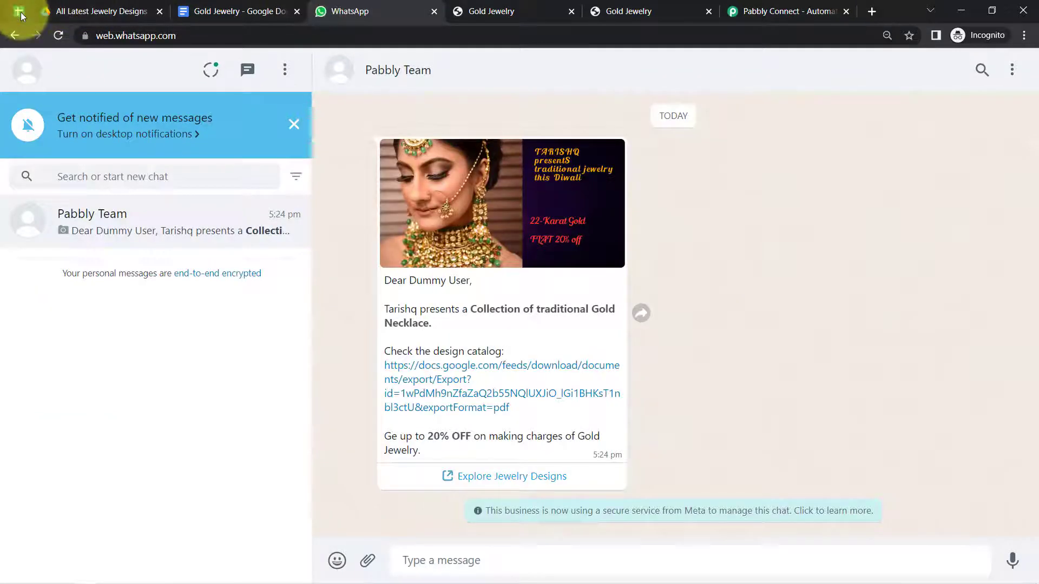
pyautogui.click(19, 12)
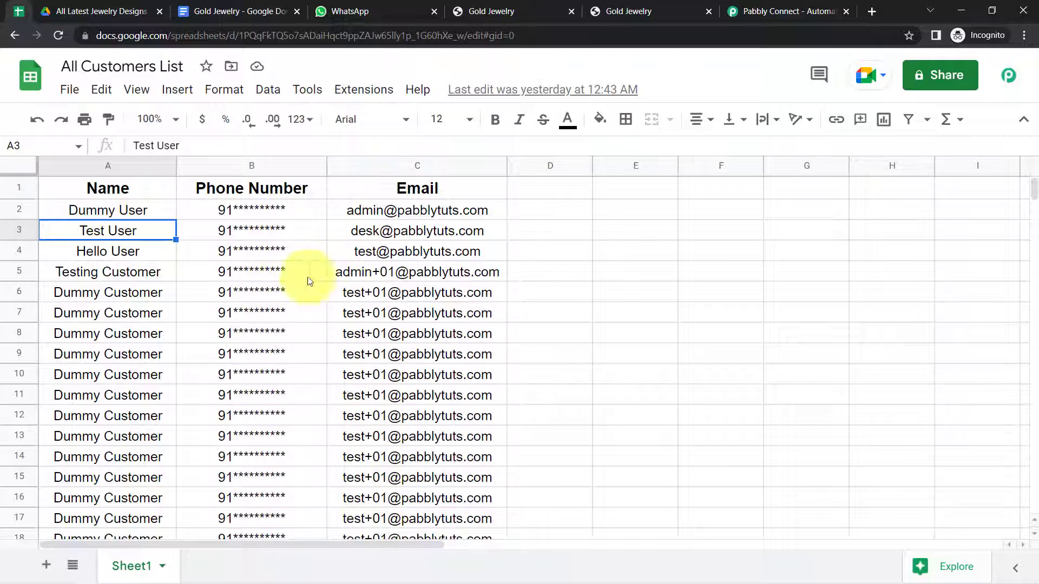
pyautogui.click(240, 165)
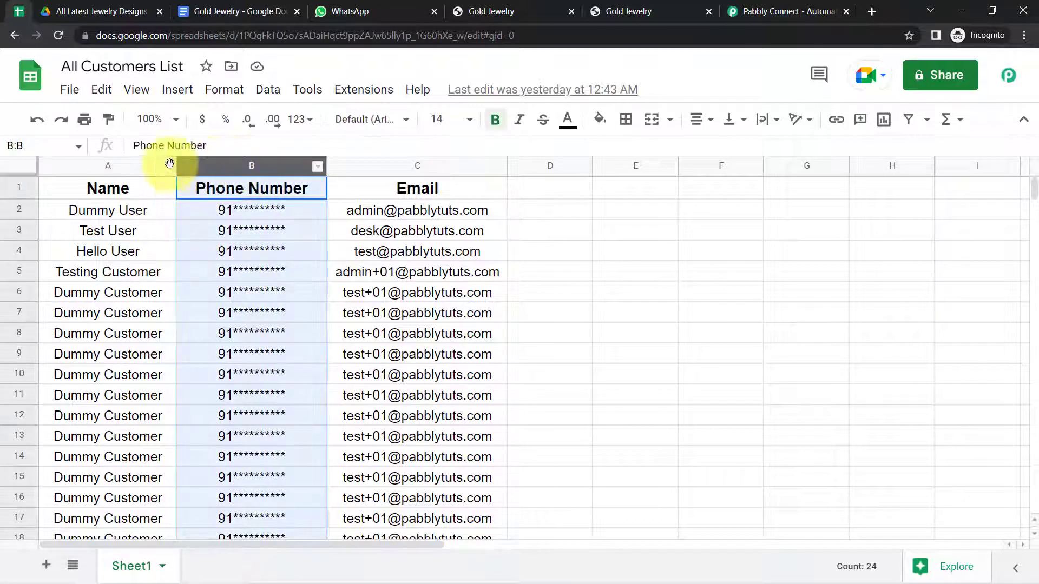
pyautogui.click(124, 160)
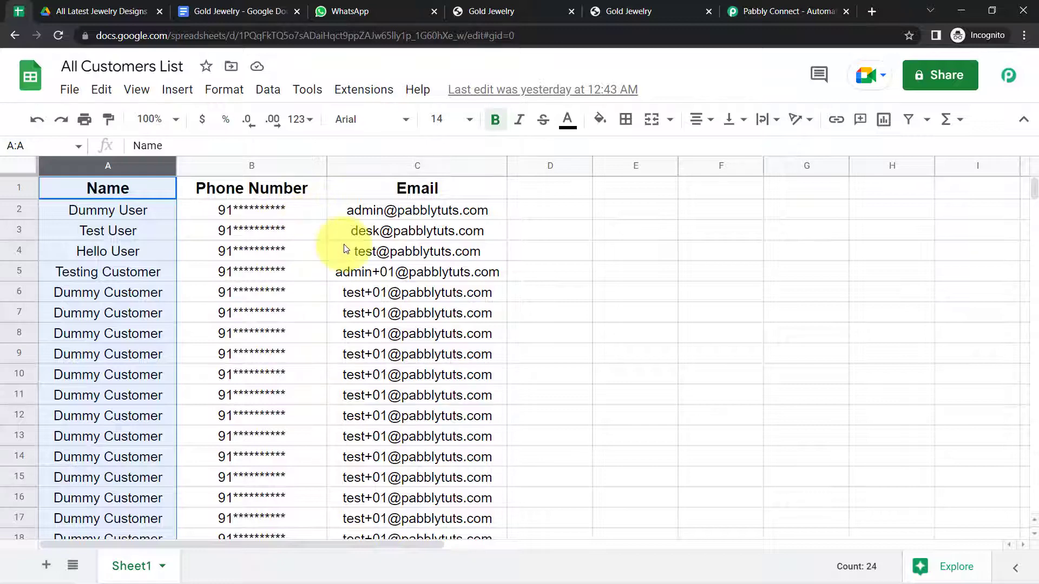
# - Sign in from the pabbly.com/connect page and open the Pabbly Connect dashboard
pyautogui.click(775, 10)
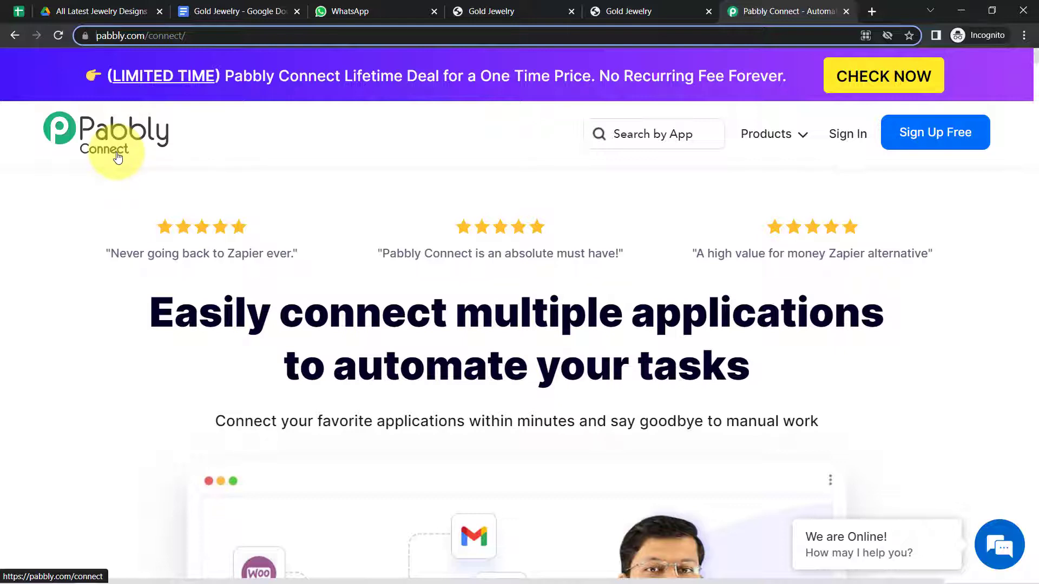
pyautogui.moveTo(105, 36); pyautogui.dragTo(266, 39)
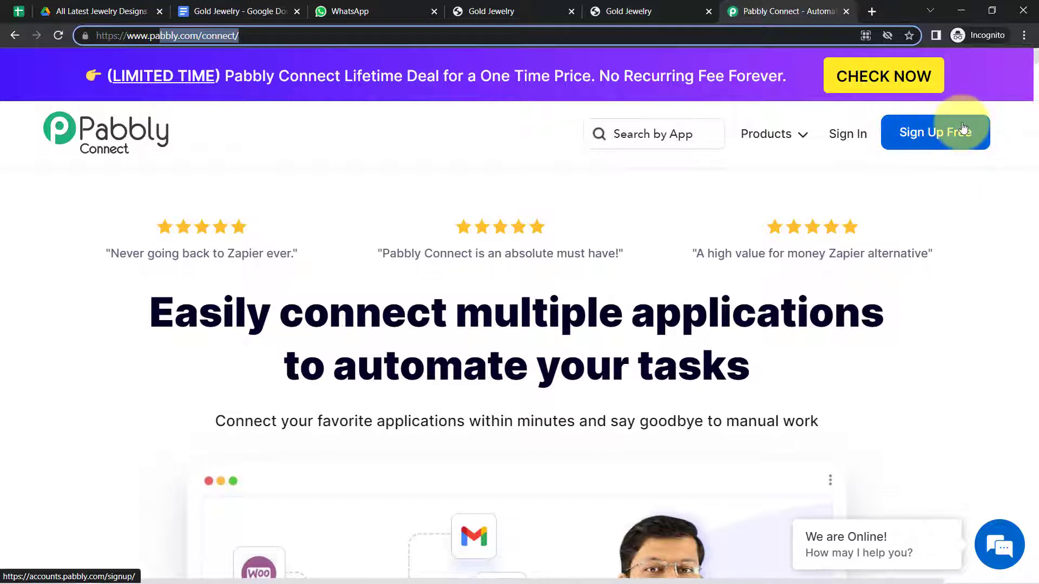
pyautogui.click(851, 141)
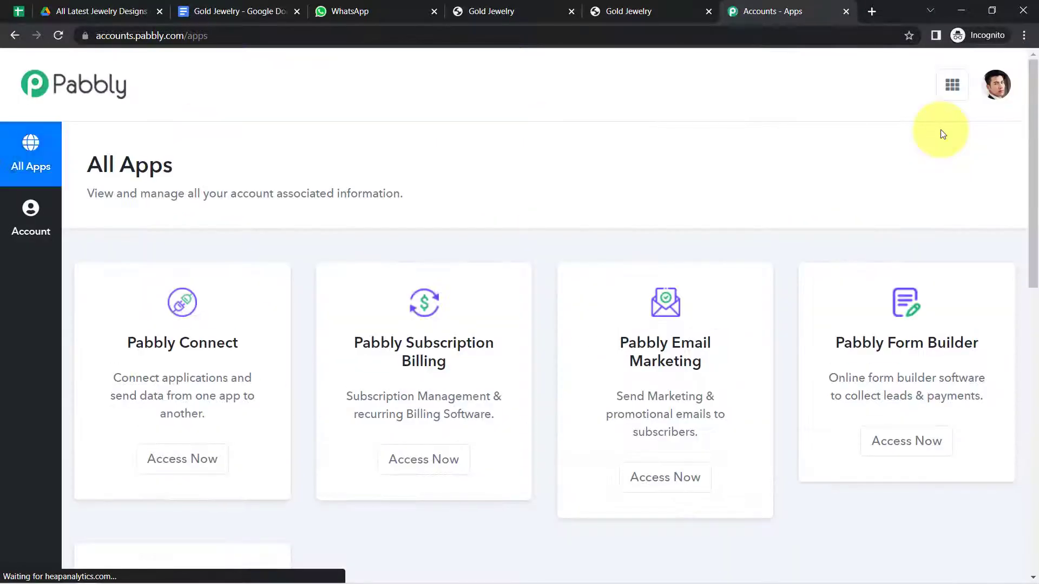
pyautogui.click(204, 456)
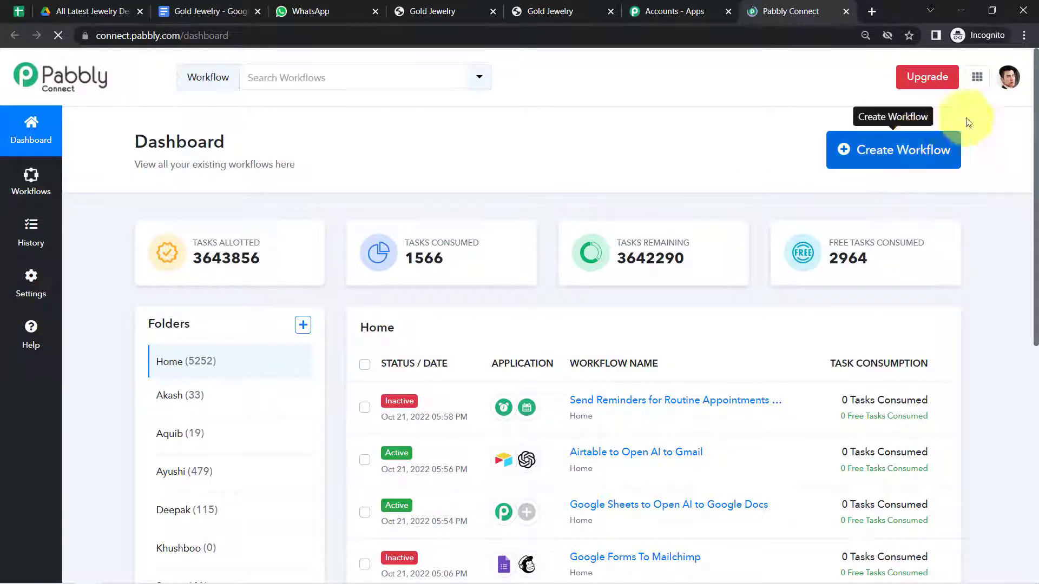
# - Create a workflow named "Auto Send Jewelry Design on WhatsApp"
pyautogui.click(1024, 36)
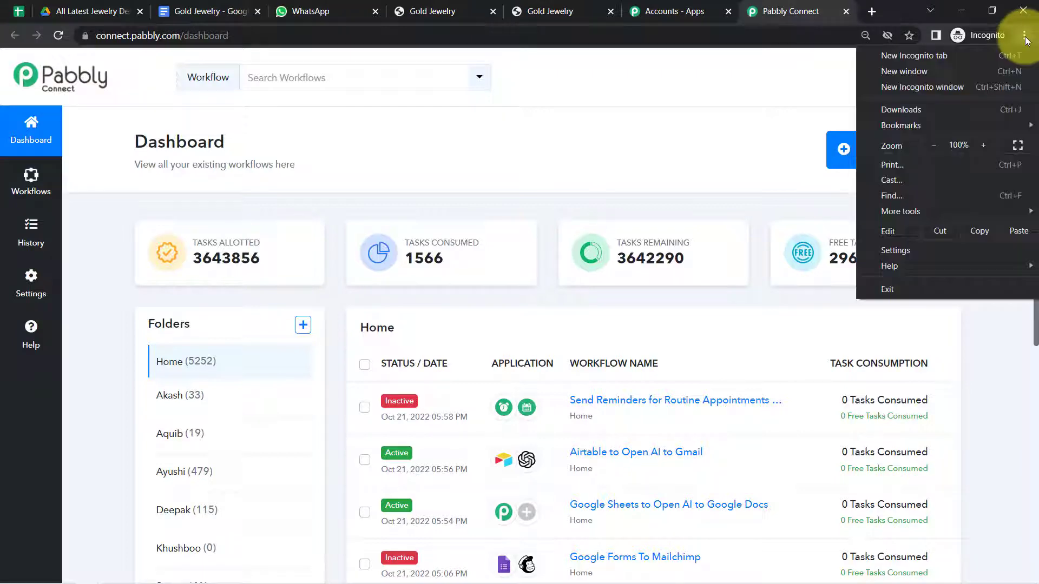
pyautogui.click(981, 144)
pyautogui.click(981, 144)
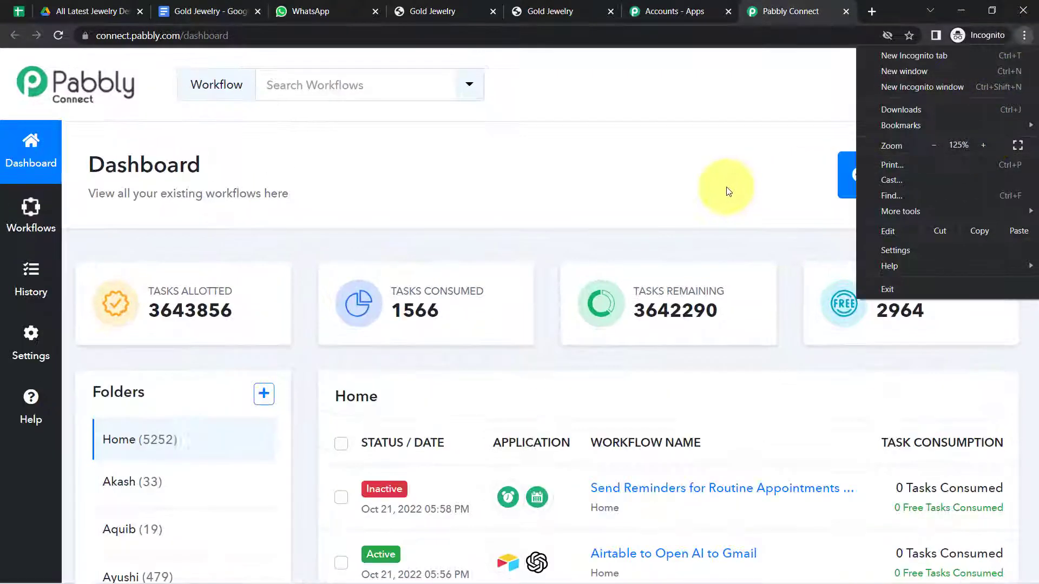
pyautogui.click(728, 192)
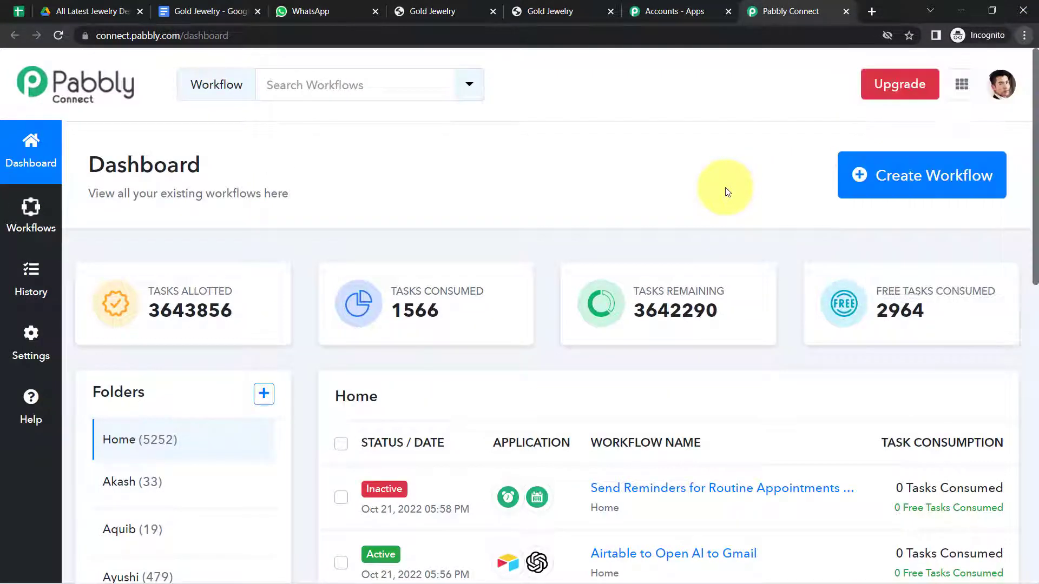
pyautogui.click(902, 175)
pyautogui.click(557, 324)
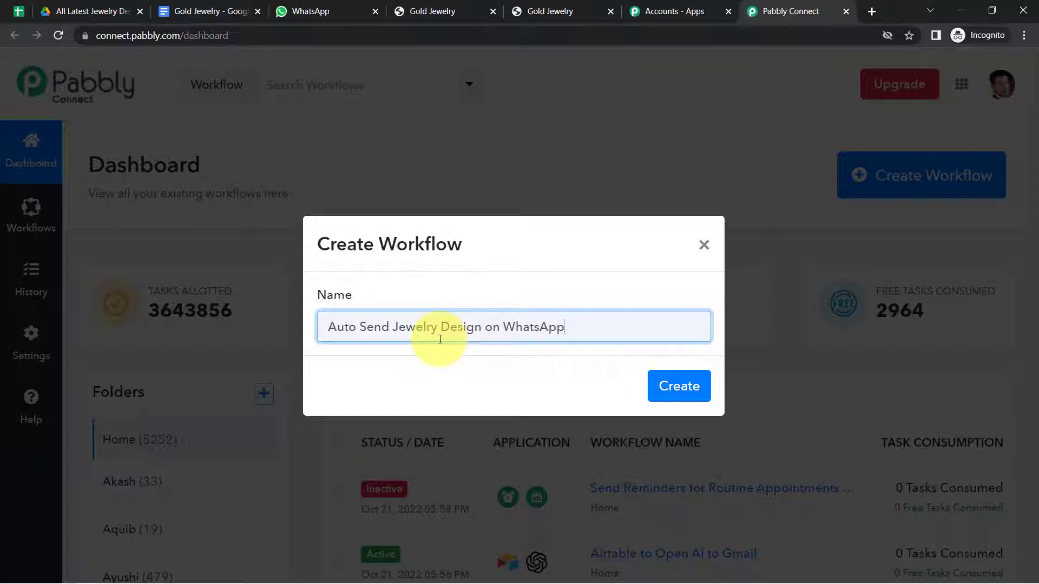
pyautogui.click(667, 387)
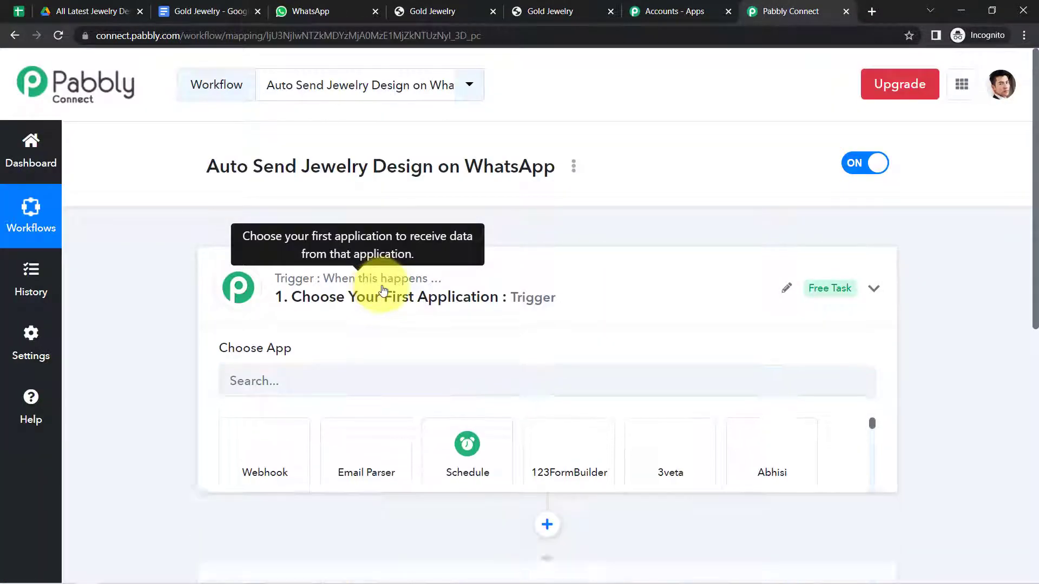
# - Choose Google Drive as the workflow's trigger application
pyautogui.click(382, 290)
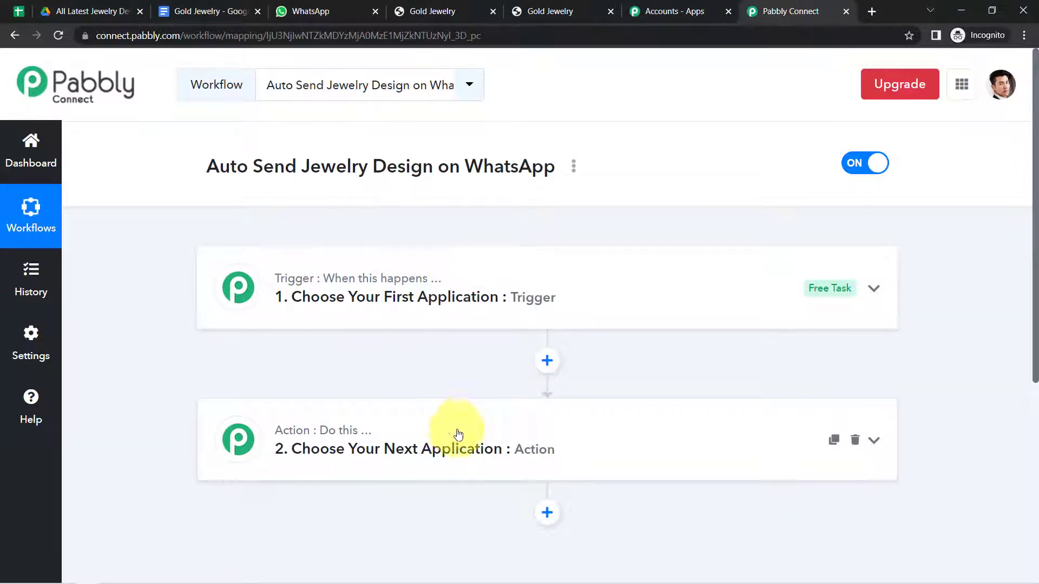
pyautogui.moveTo(219, 167); pyautogui.dragTo(481, 168)
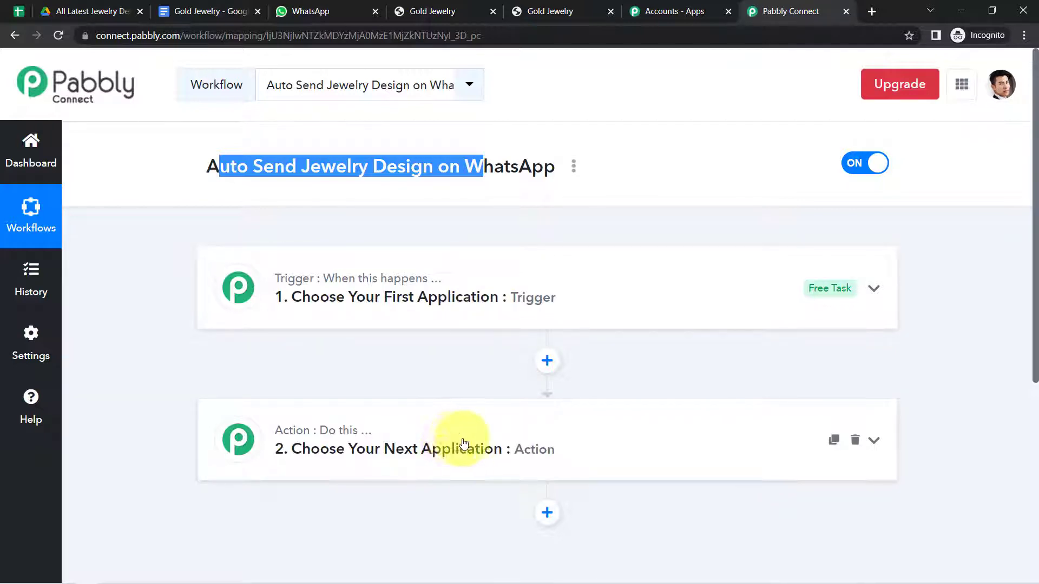
pyautogui.click(440, 301)
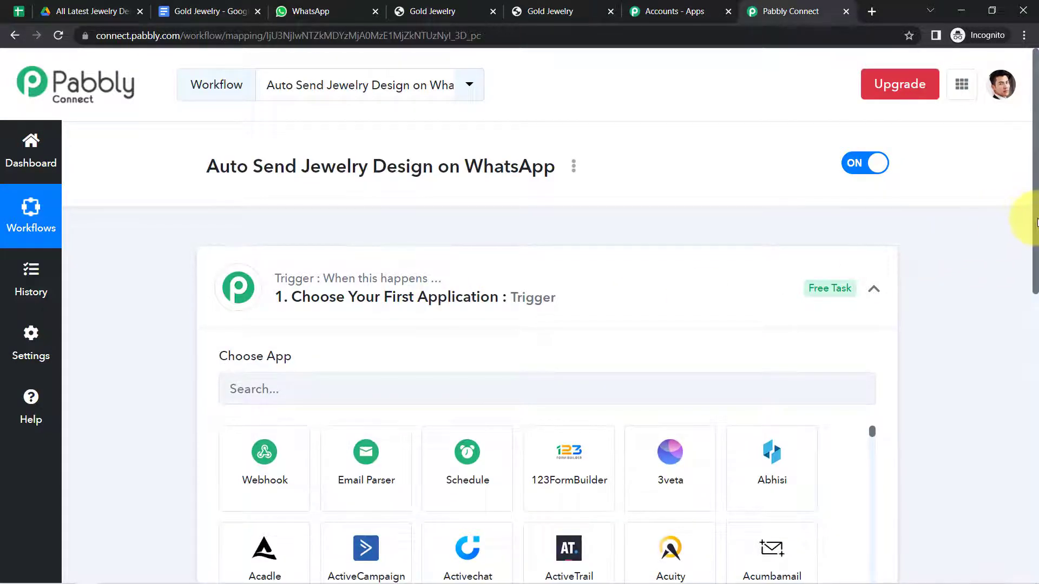
pyautogui.scroll(-2, 1020, 227)
pyautogui.click(341, 303)
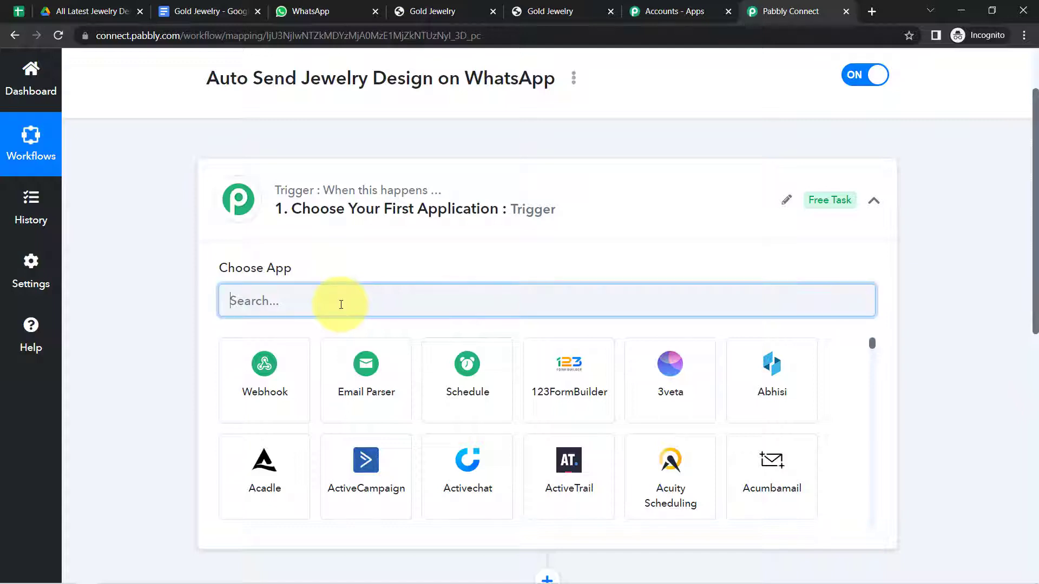
pyautogui.write('goog')
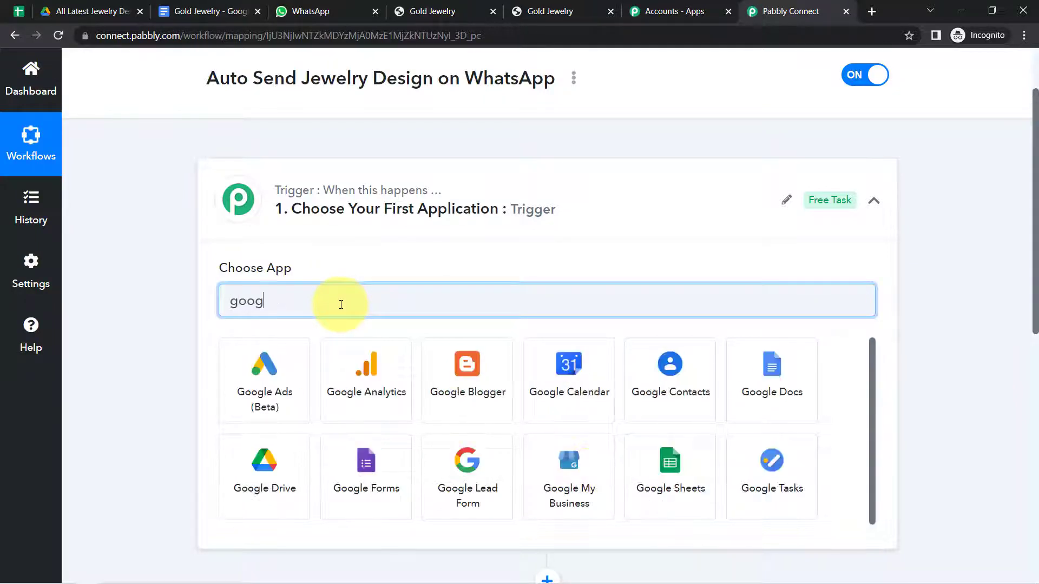
pyautogui.write('le dri')
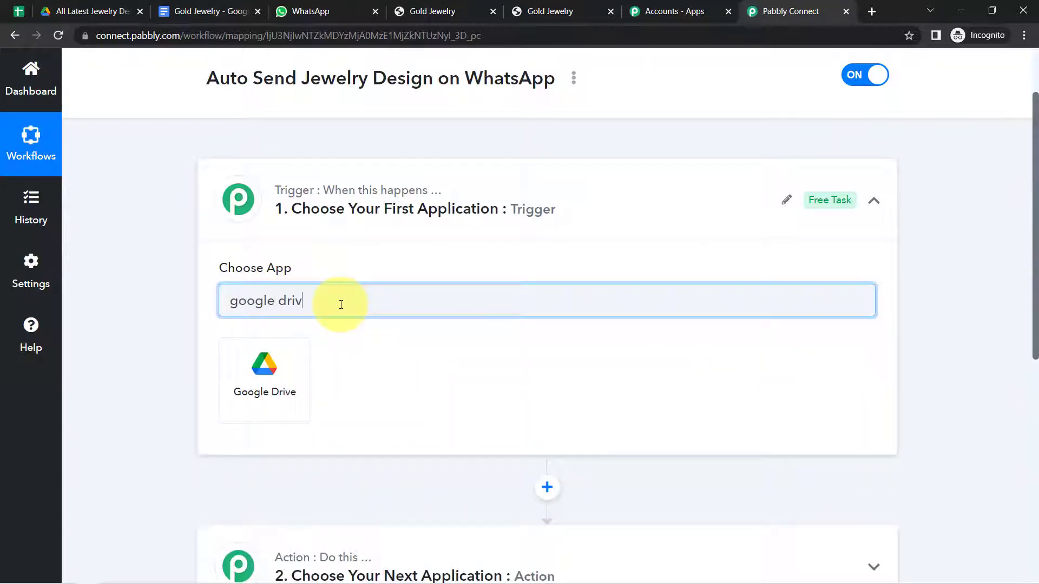
pyautogui.write('v')
pyautogui.click(280, 375)
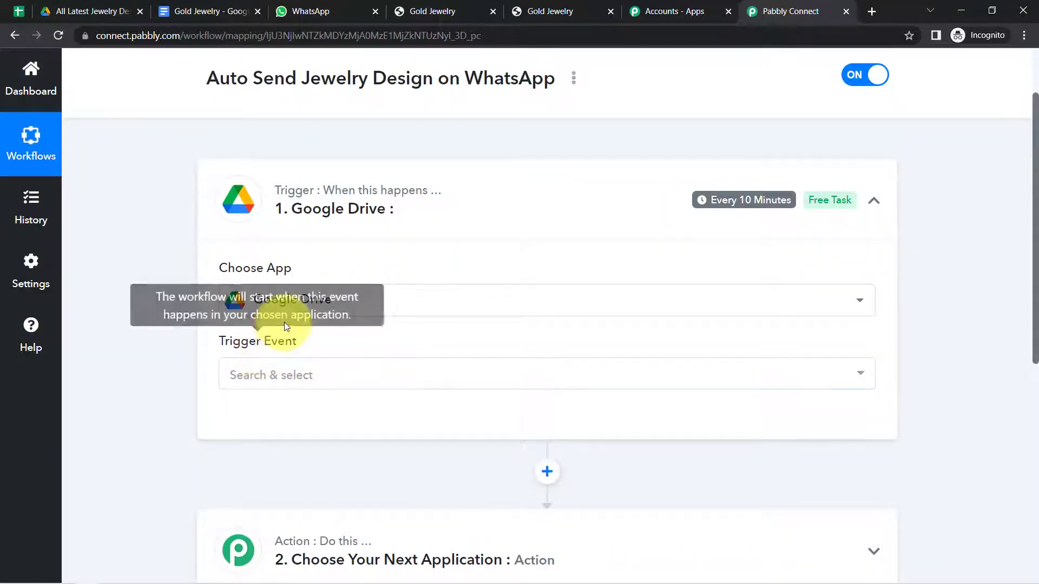
# - Set the trigger event to New File in Specific Folder and open the Google Drive account connection settings
pyautogui.click(256, 375)
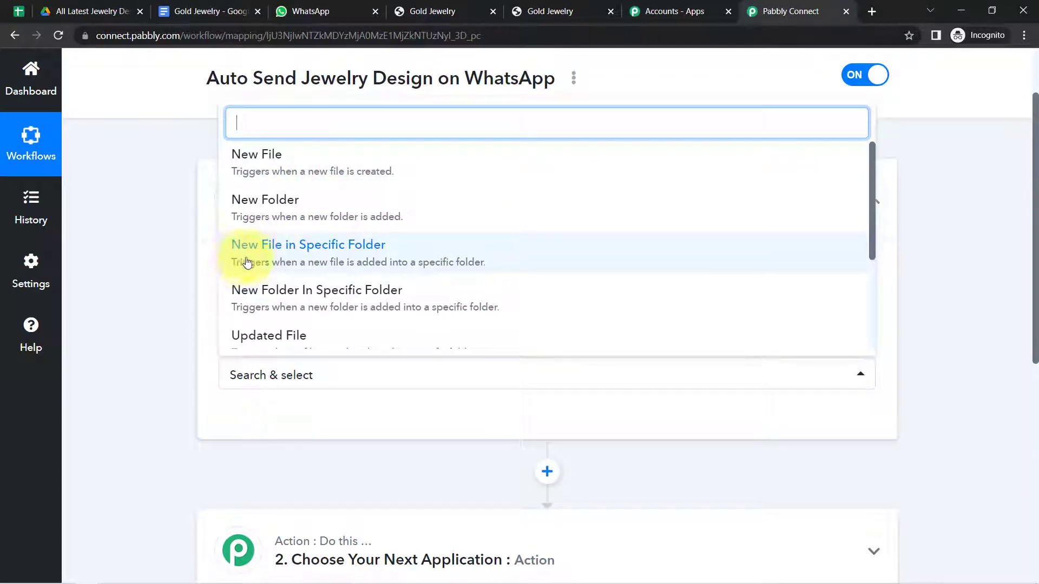
pyautogui.click(331, 254)
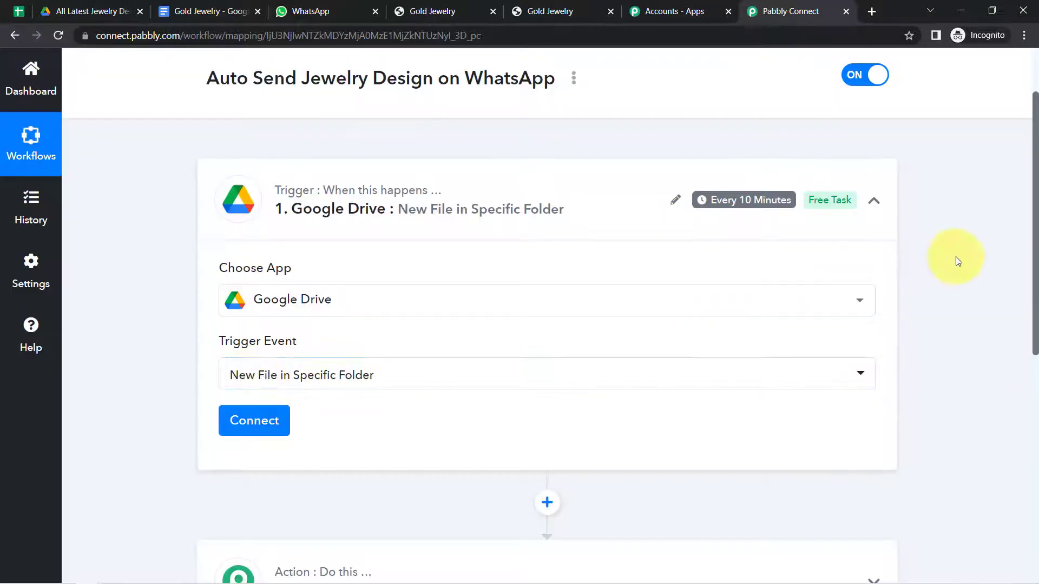
pyautogui.scroll(-2, 1028, 259)
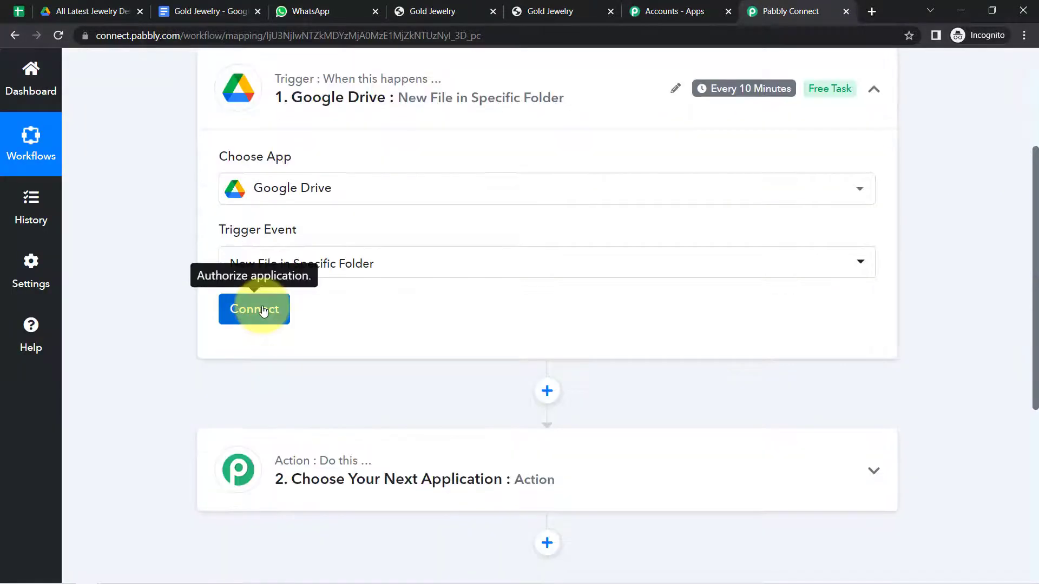
pyautogui.click(257, 307)
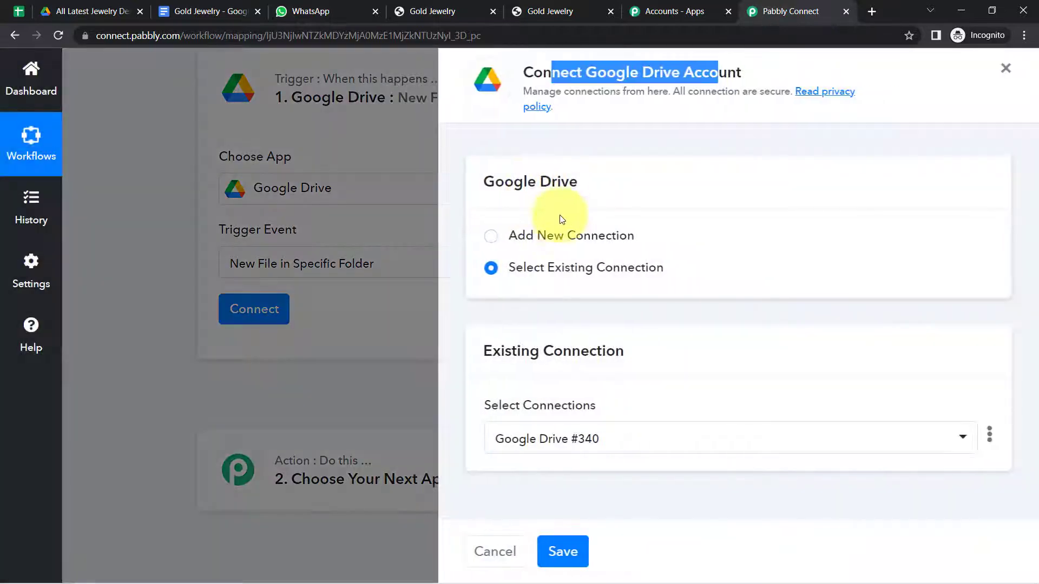
pyautogui.click(563, 234)
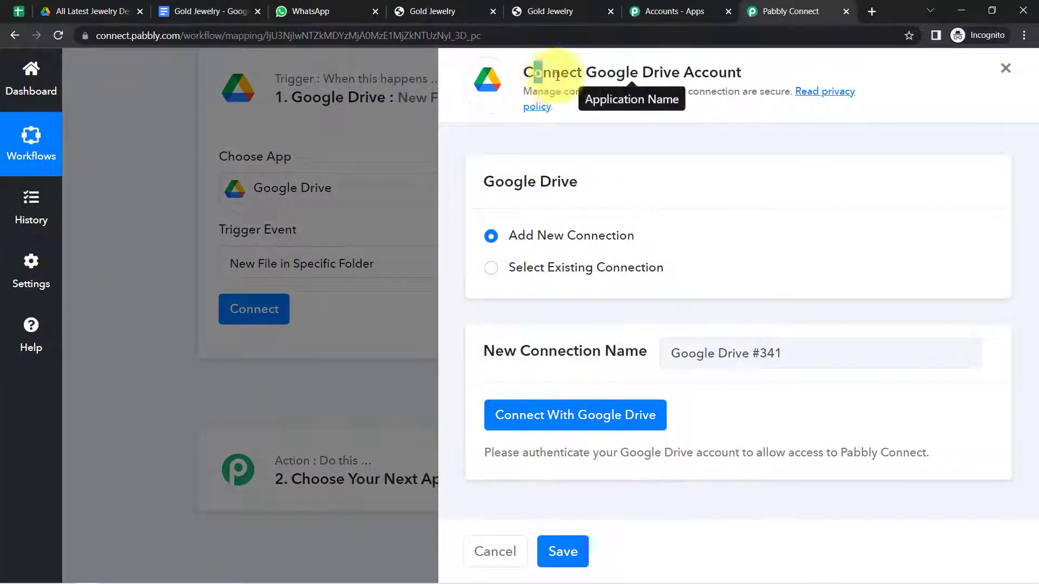
pyautogui.moveTo(533, 71); pyautogui.dragTo(770, 77)
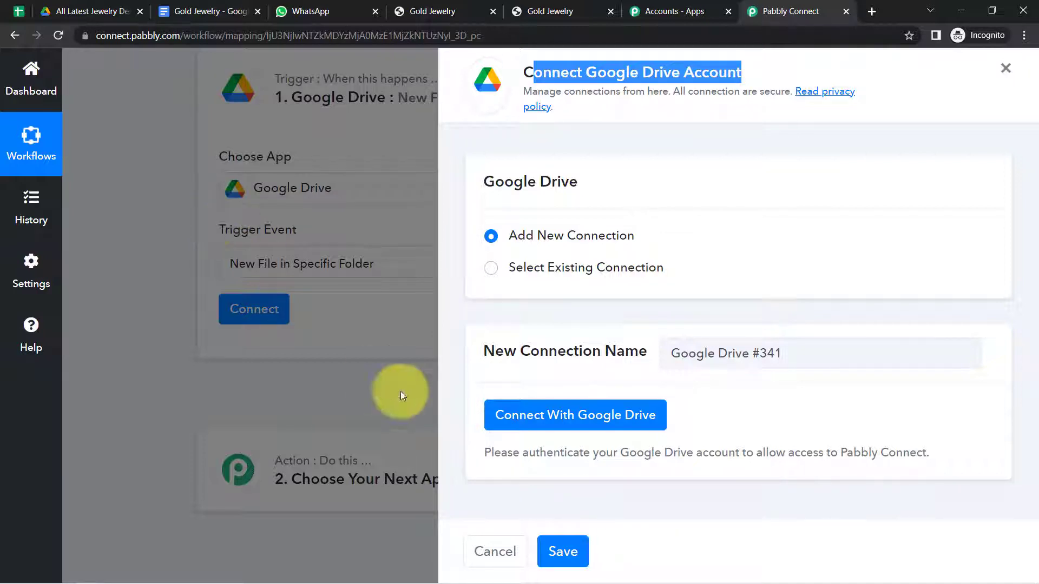
pyautogui.click(503, 420)
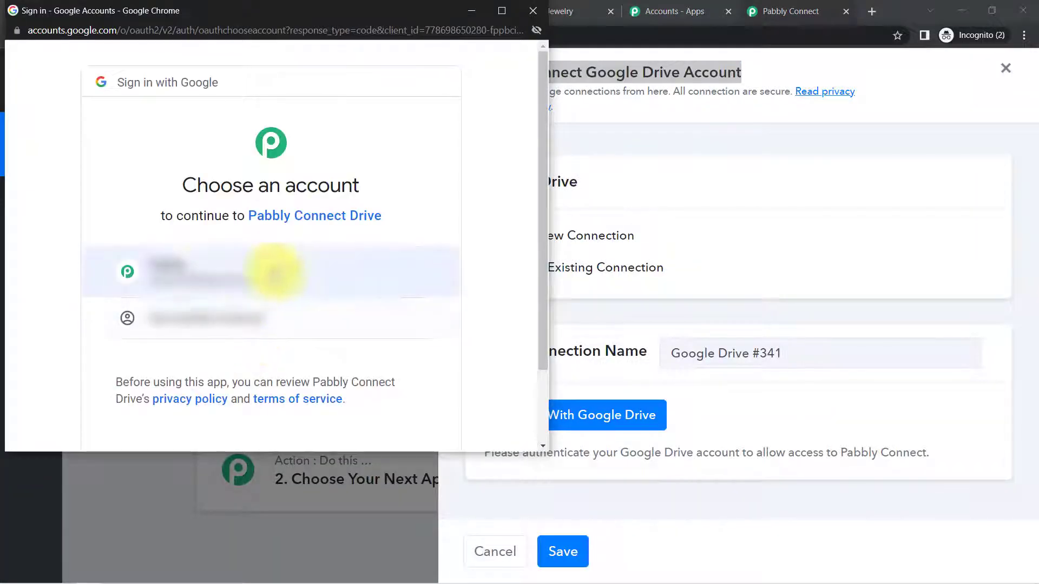
pyautogui.click(532, 10)
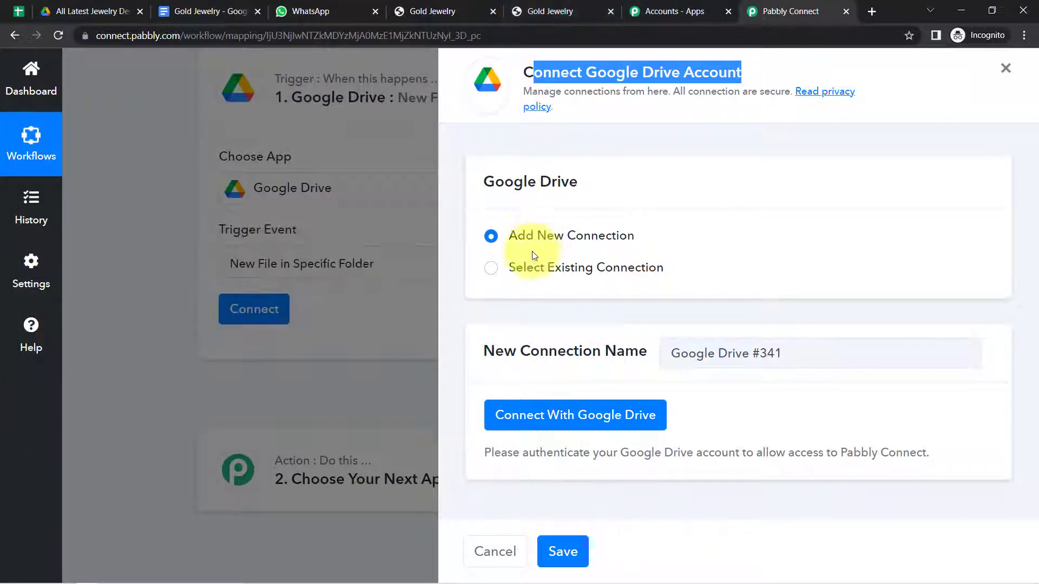
# - Link the trigger to the existing Google Drive #340 connection and save it
pyautogui.click(492, 270)
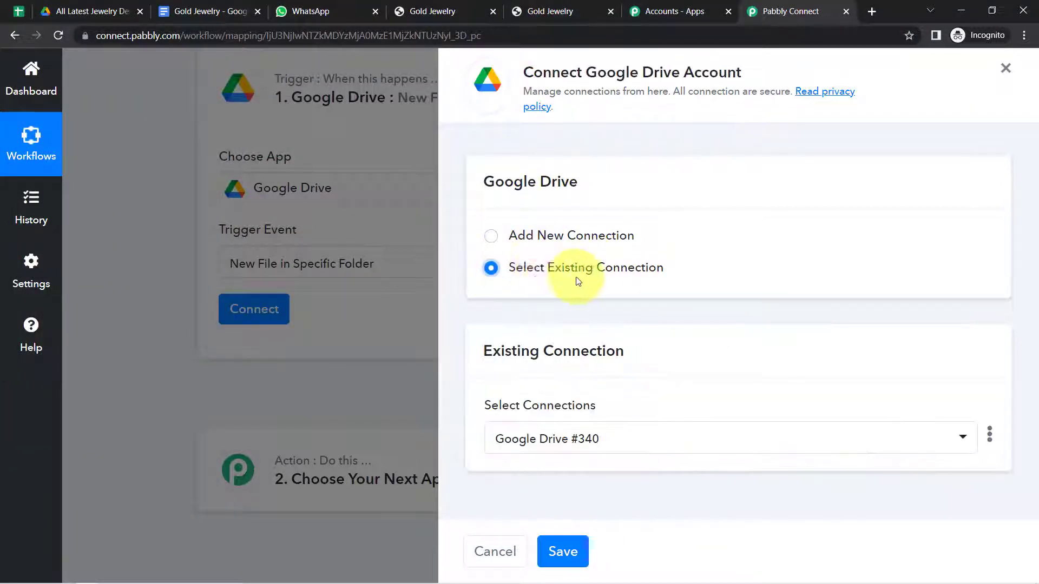
pyautogui.click(561, 549)
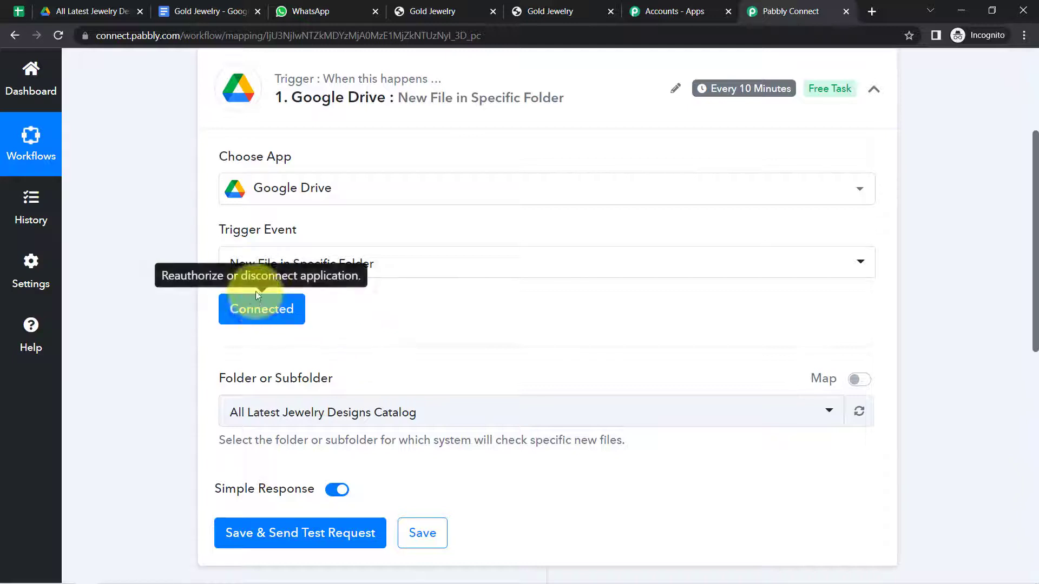
# - Compare the trigger's available folder choices with the folders in My Drive on Google Drive
pyautogui.moveTo(1036, 246); pyautogui.dragTo(1036, 320)
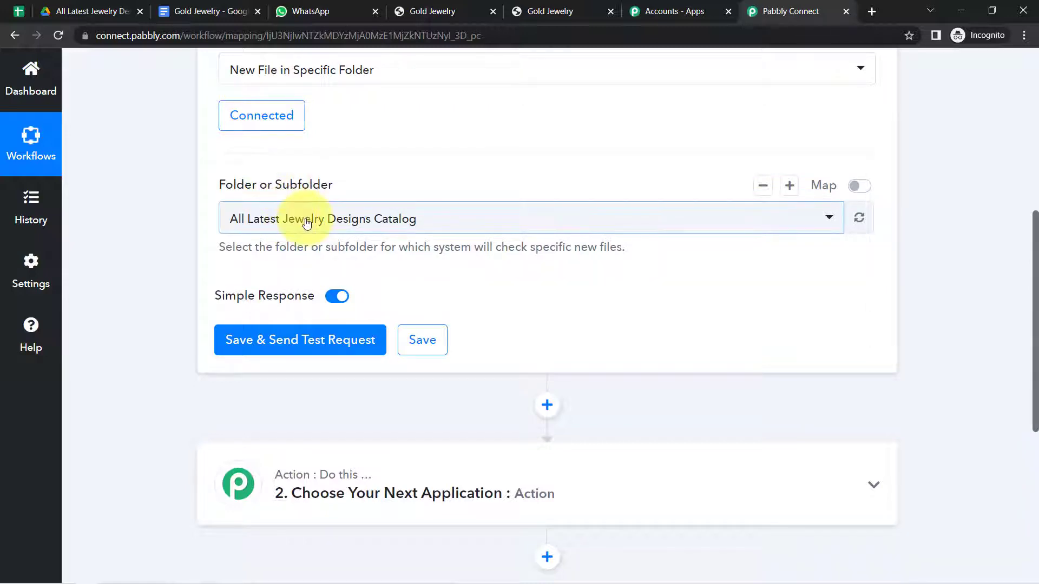
pyautogui.click(389, 222)
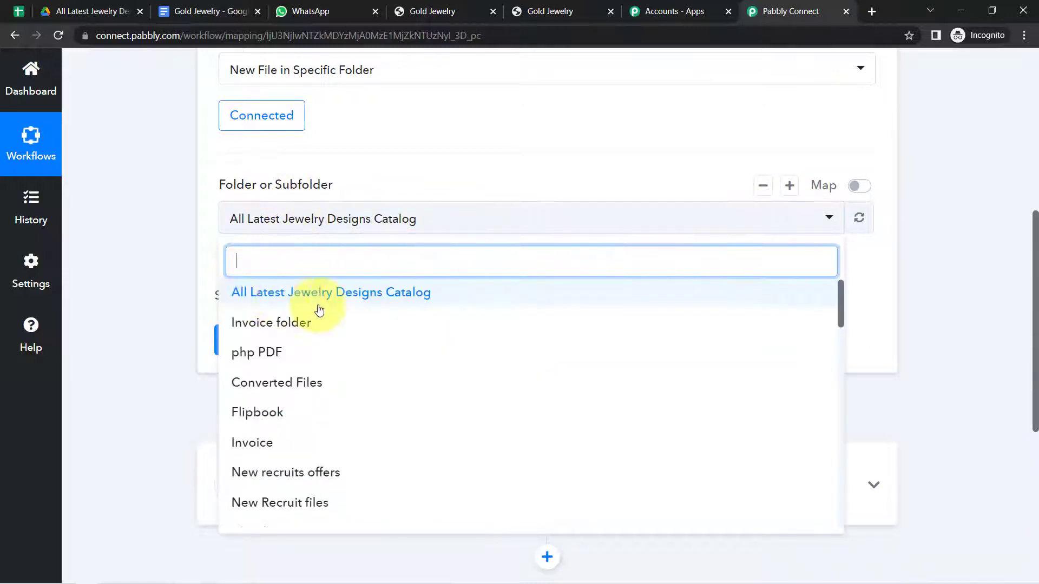
pyautogui.click(139, 294)
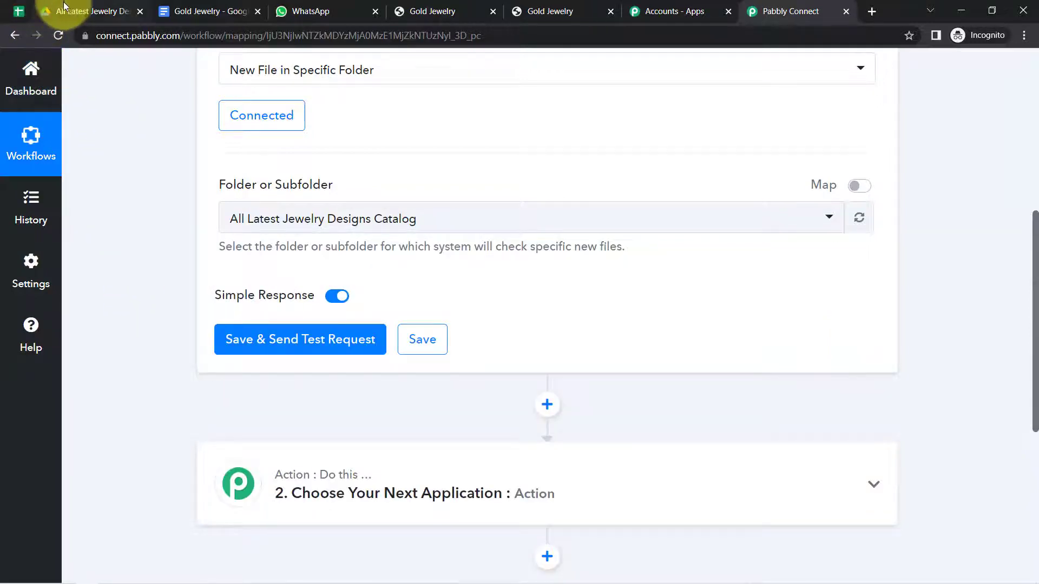
pyautogui.click(81, 11)
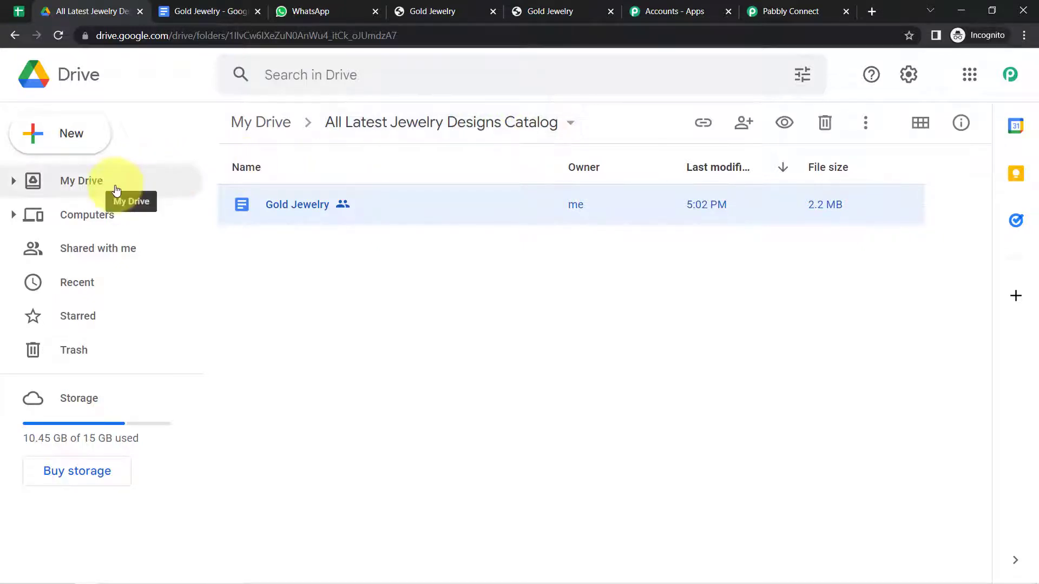
pyautogui.click(258, 123)
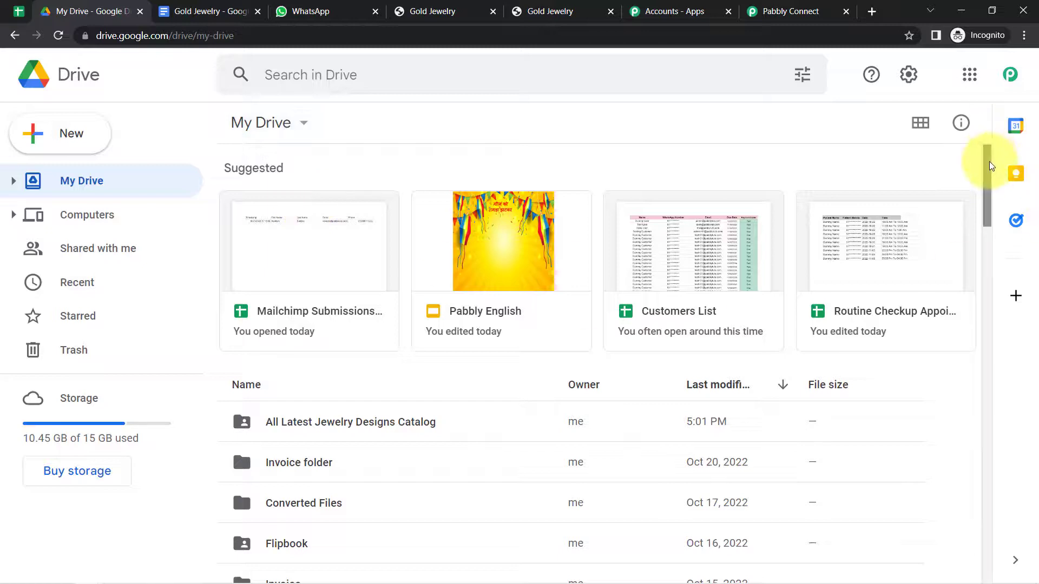
pyautogui.moveTo(991, 166); pyautogui.dragTo(990, 200)
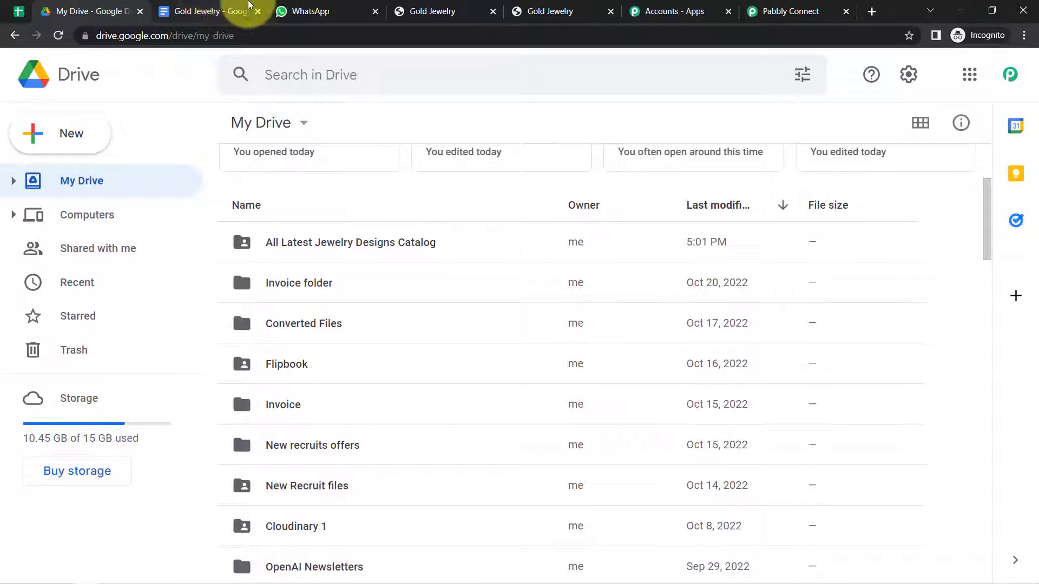
pyautogui.moveTo(774, 14); pyautogui.dragTo(201, 22)
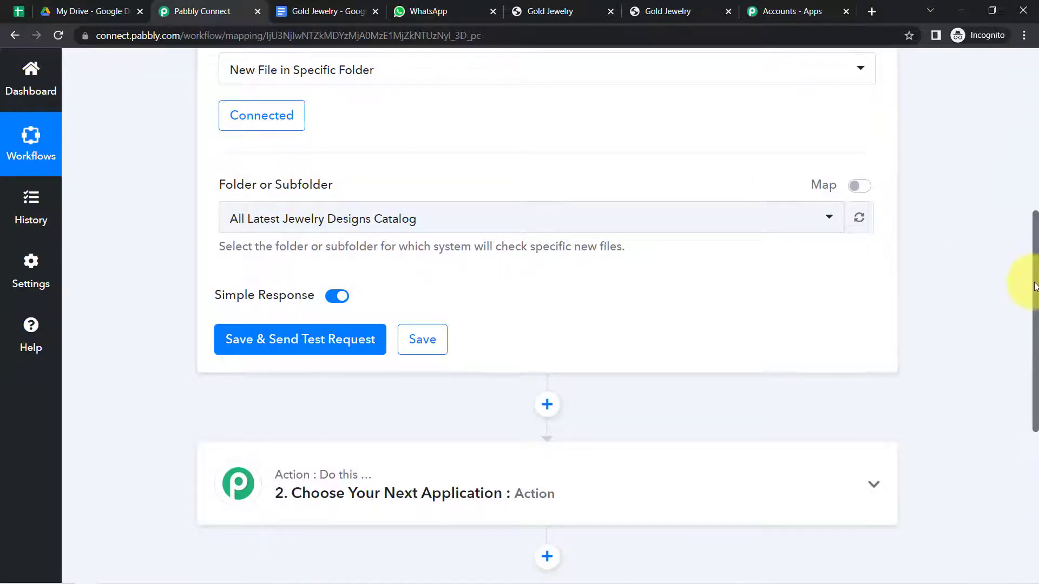
# - Check the trigger's polling interval in Pabbly Connect, and save the trigger while sending a test request
pyautogui.moveTo(1034, 286); pyautogui.dragTo(1022, 166)
pyautogui.moveTo(697, 151)
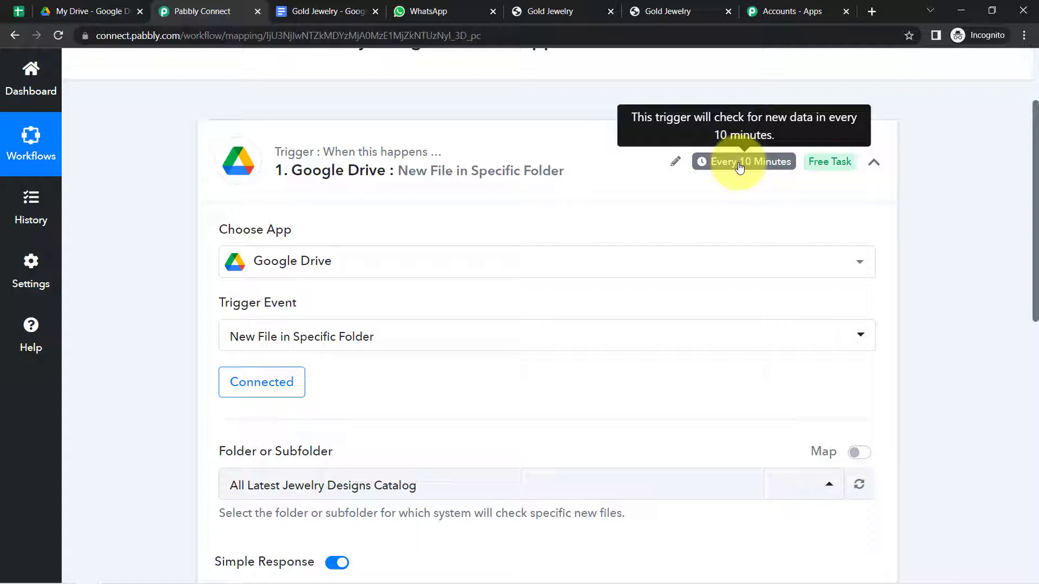
pyautogui.moveTo(1029, 172); pyautogui.dragTo(1030, 267)
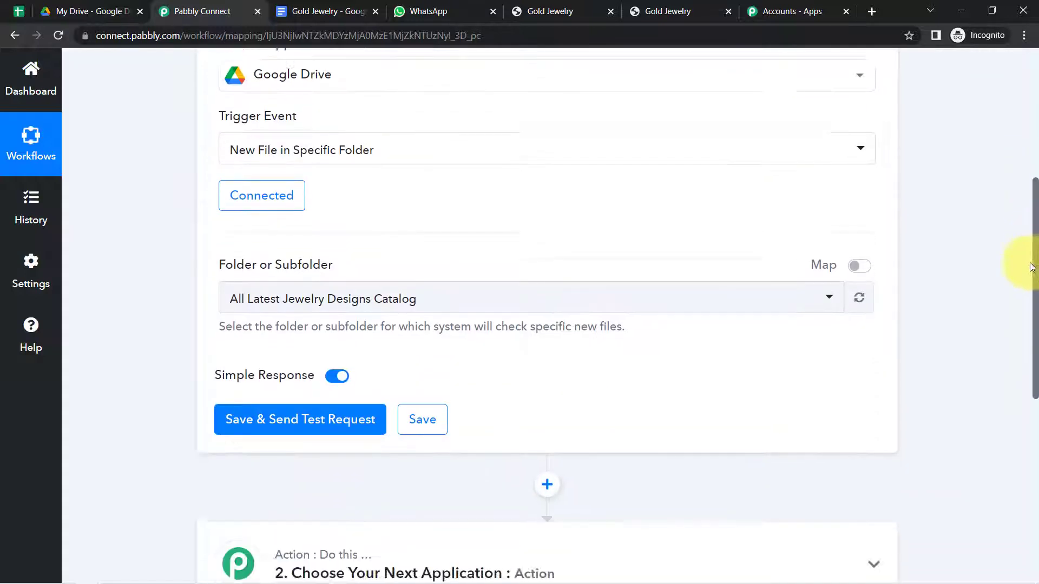
pyautogui.scroll(-2, 667, 291)
pyautogui.click(307, 319)
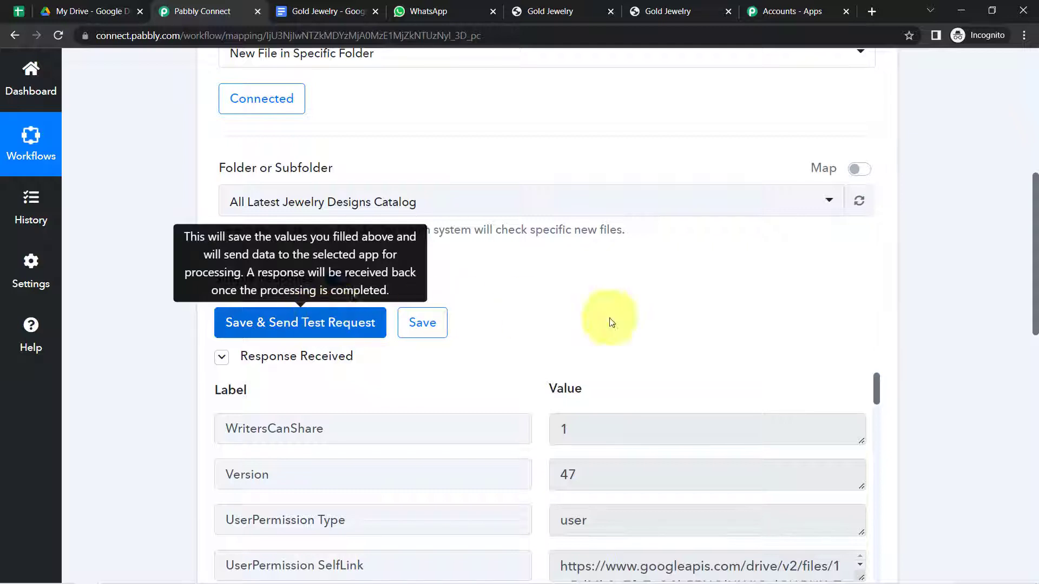
# - Find the Title in the trigger response and compare it with the file in Google Drive's All Latest Jewelry Designs Catalog folder
pyautogui.moveTo(1036, 277); pyautogui.dragTo(1036, 321)
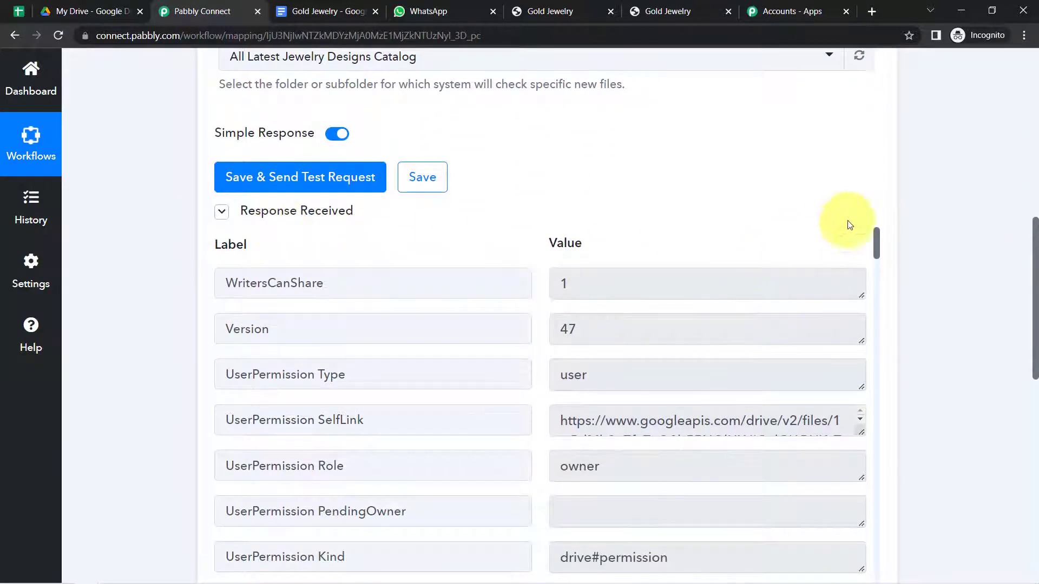
pyautogui.moveTo(877, 243); pyautogui.dragTo(877, 271)
pyautogui.click(286, 331)
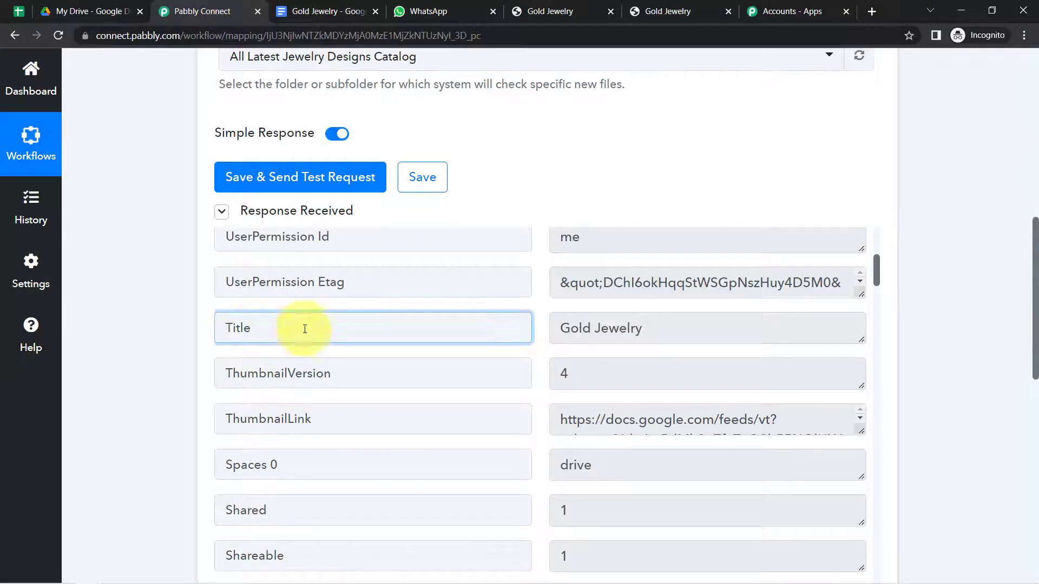
pyautogui.moveTo(615, 318); pyautogui.dragTo(549, 327)
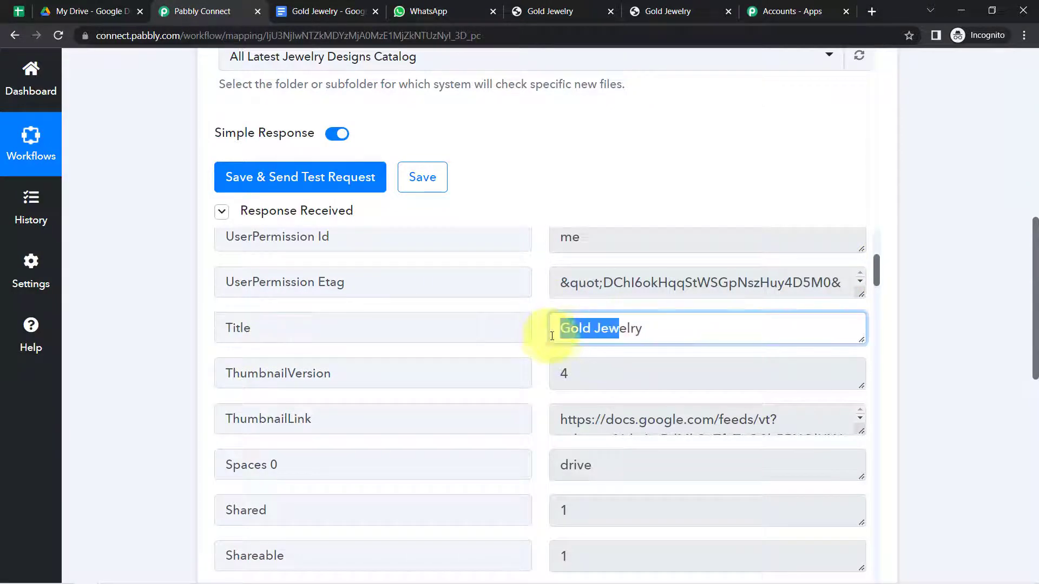
pyautogui.click(84, 6)
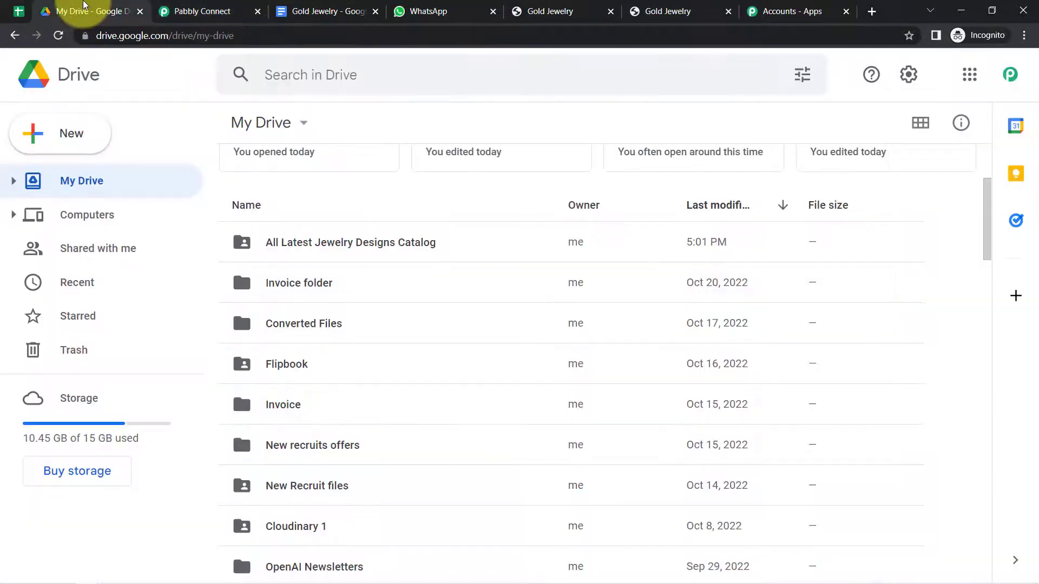
pyautogui.click(348, 248)
pyautogui.doubleClick(348, 248)
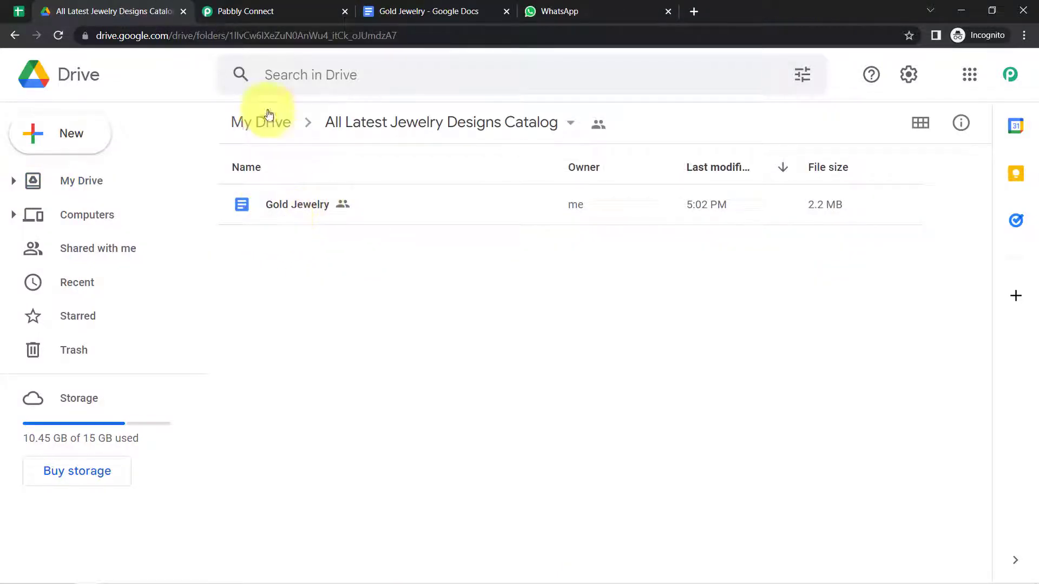
pyautogui.click(265, 11)
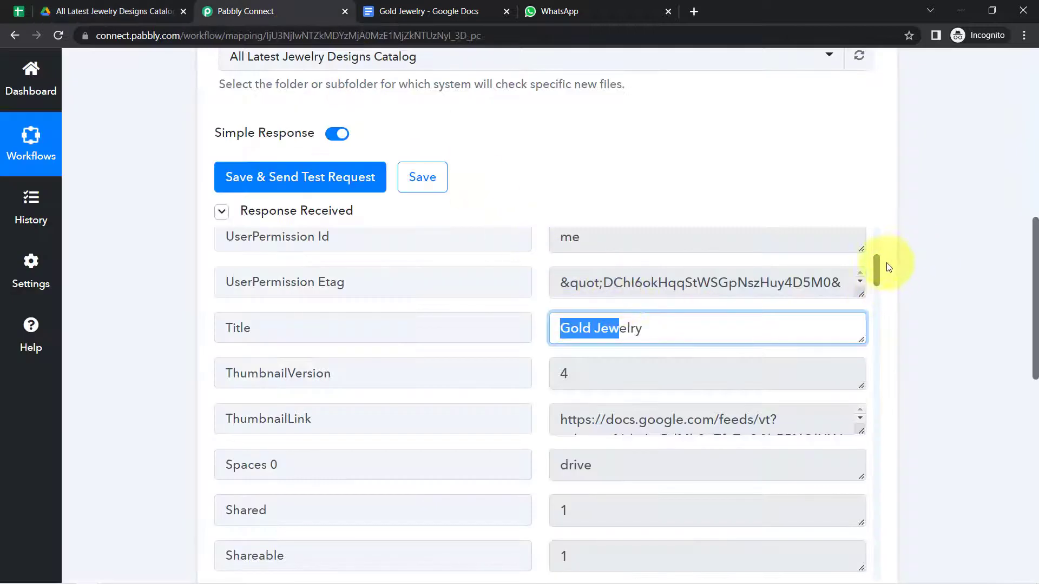
# - Search the trigger response for "pdf" and enlarge the ExportLinks Application/pdf value to show its full link
pyautogui.moveTo(876, 266); pyautogui.dragTo(908, 197)
pyautogui.hotkey('ctrl', 'f')
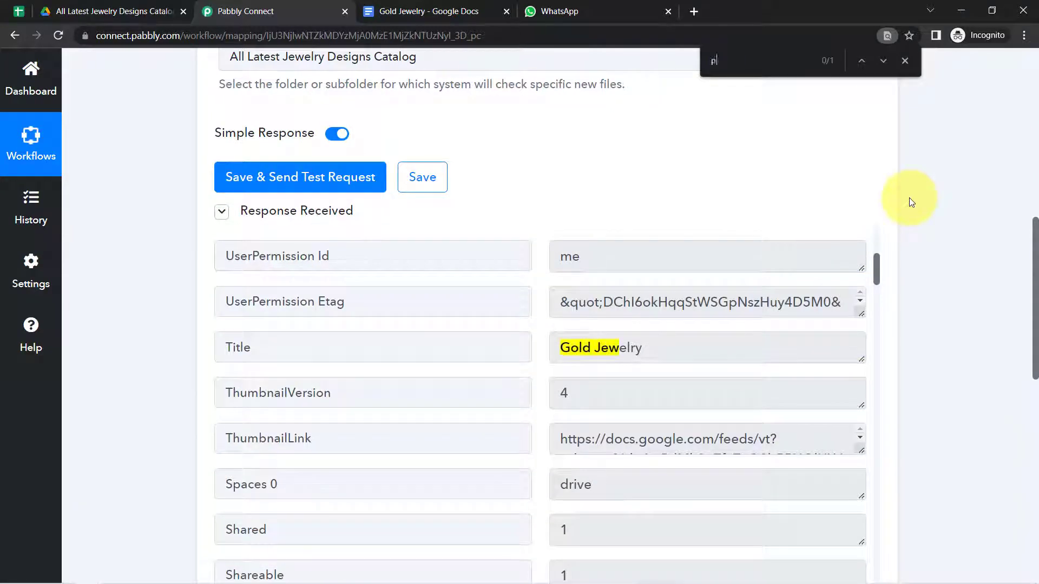
pyautogui.write('pdf')
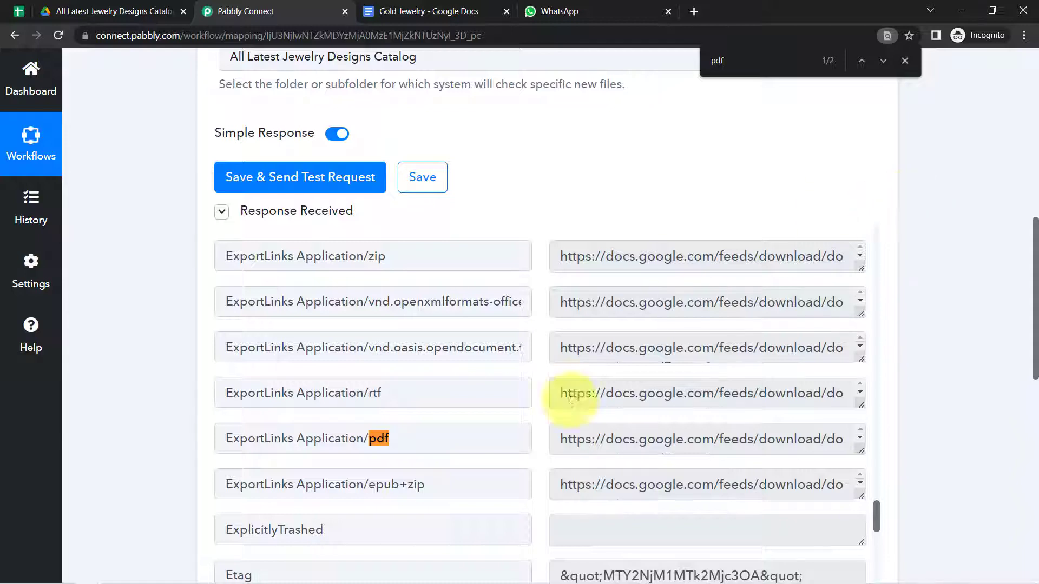
pyautogui.moveTo(862, 449); pyautogui.dragTo(864, 521)
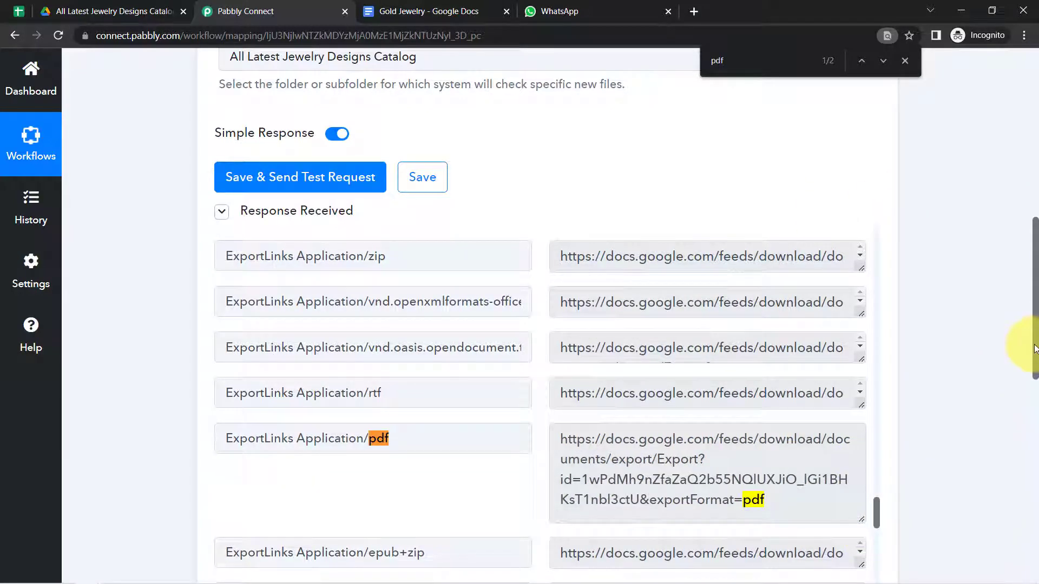
pyautogui.moveTo(1035, 349); pyautogui.dragTo(1034, 387)
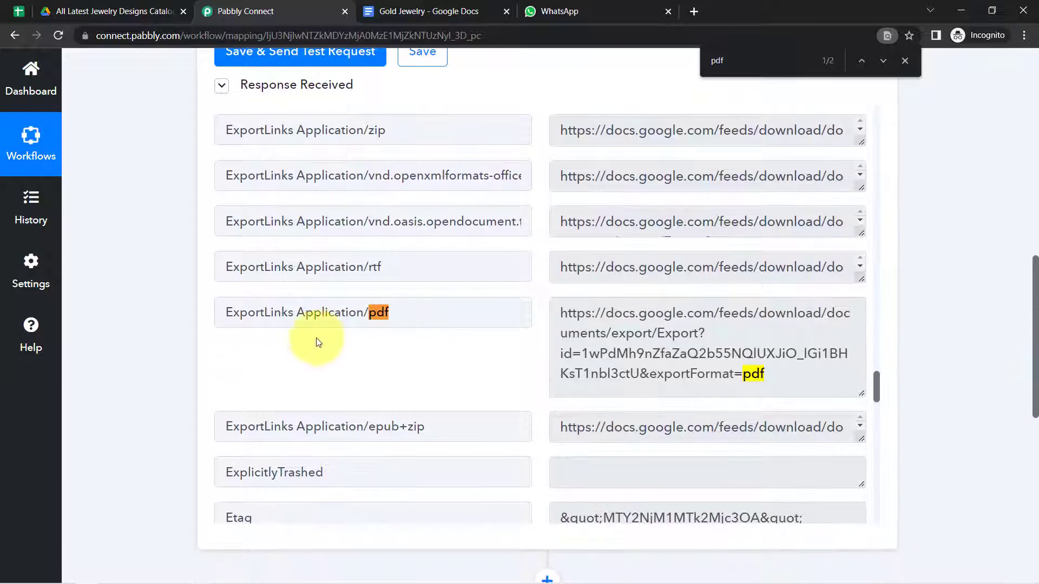
pyautogui.moveTo(242, 312); pyautogui.dragTo(387, 312)
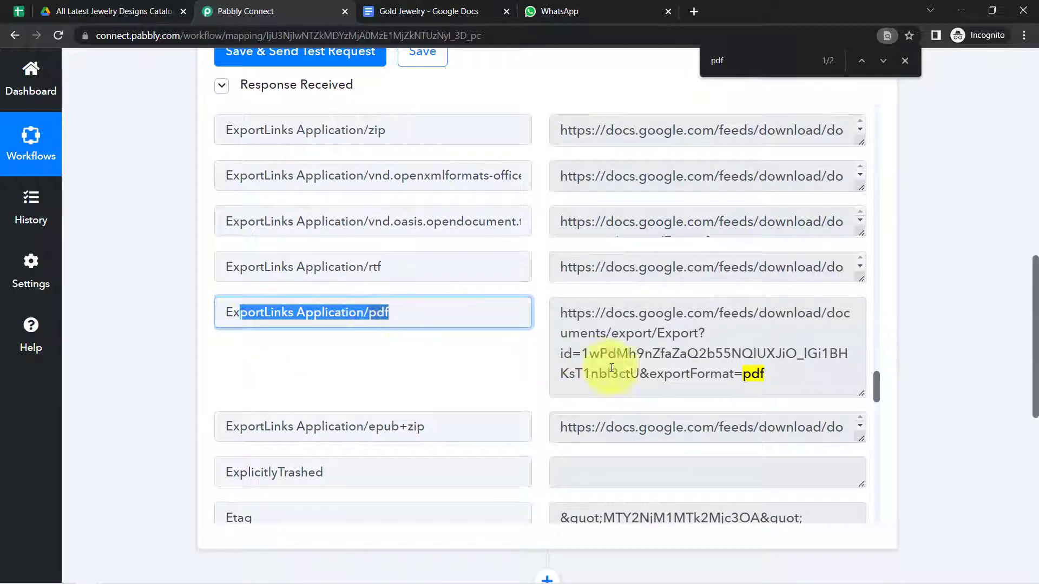
# - Download the catalog through its PDF export link in a new tab, saving it to the Desktop as Gold Jewelry (3)
pyautogui.moveTo(764, 374); pyautogui.dragTo(549, 312)
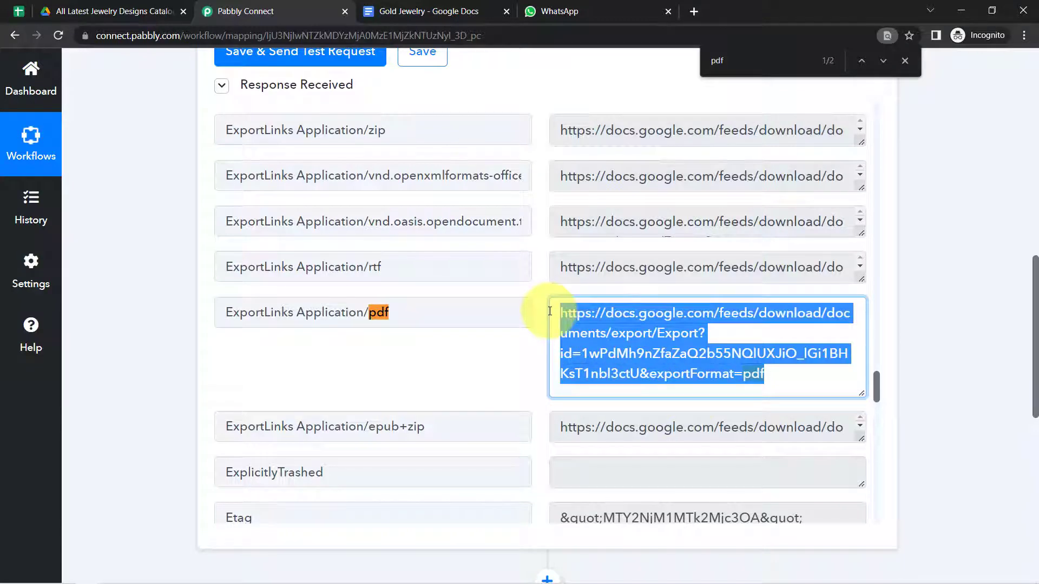
pyautogui.hotkey('ctrl', 'c')
pyautogui.hotkey('ctrl', 't')
pyautogui.hotkey('ctrl', 'v')
pyautogui.press('Return')
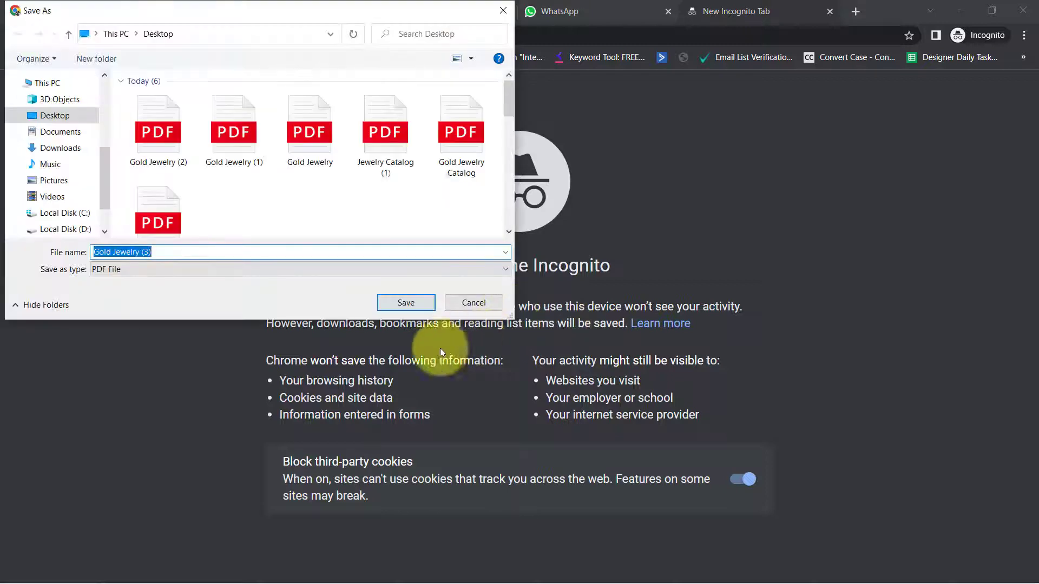
pyautogui.click(390, 304)
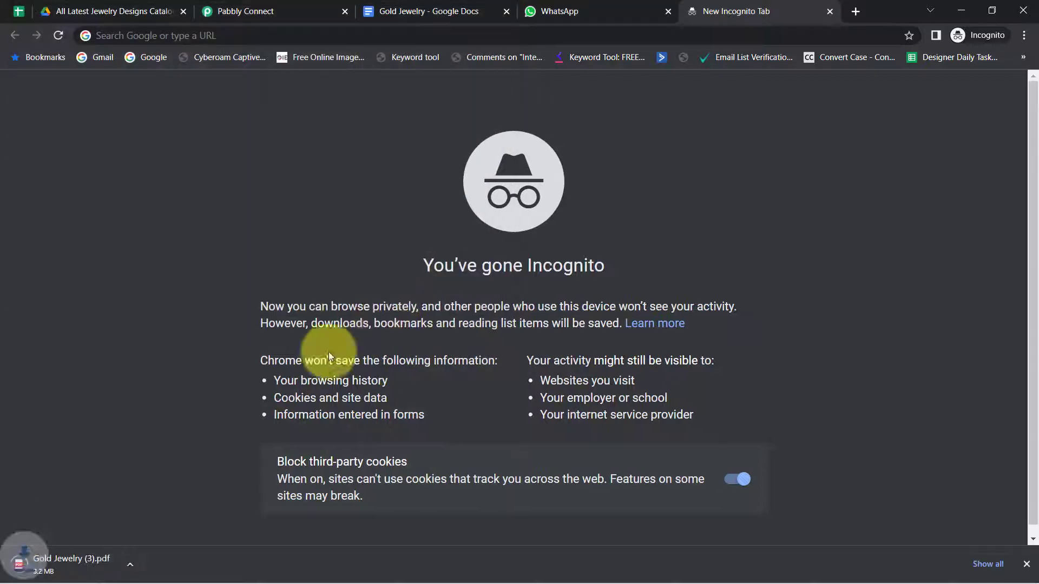
# - Look through the downloaded Gold Jewelry (3) PDF and check it against the source file in Google Drive
pyautogui.click(56, 569)
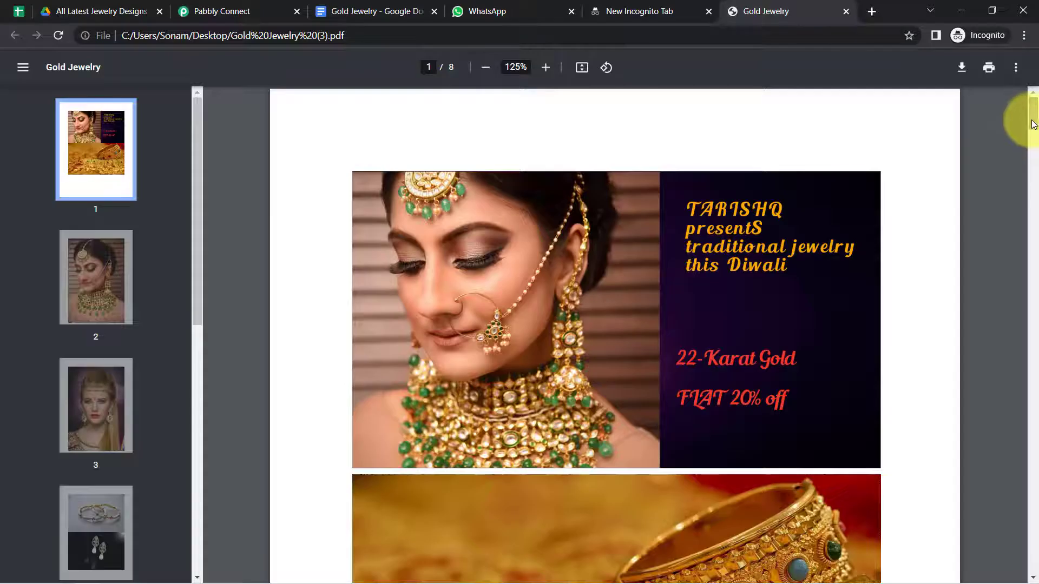
pyautogui.moveTo(1030, 115); pyautogui.dragTo(1034, 254)
pyautogui.click(111, 11)
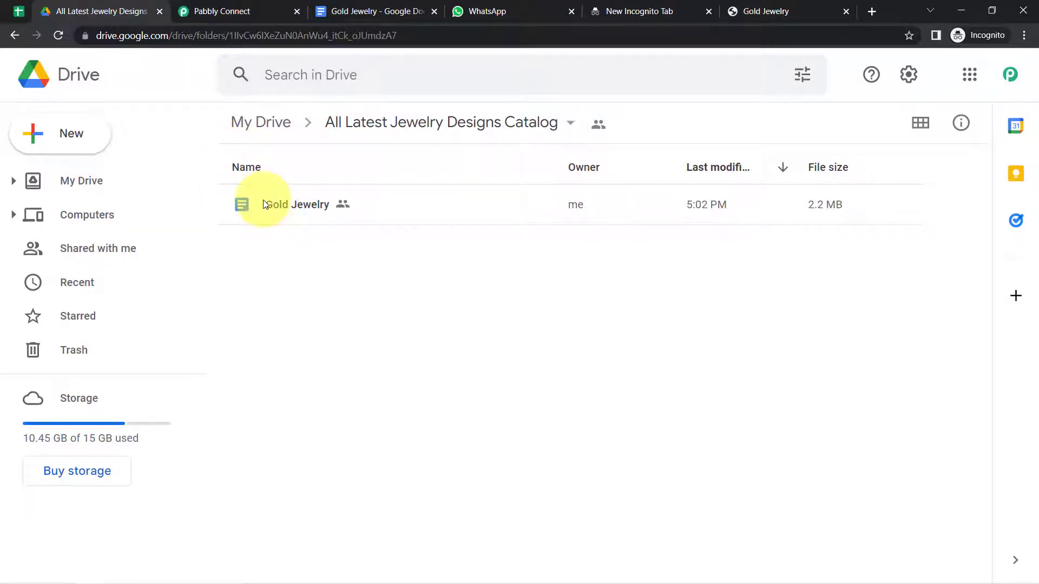
# - Switch back to Pabbly Connect and examine the ExportLinks Application/pdf field and its link in the trigger response
pyautogui.click(232, 4)
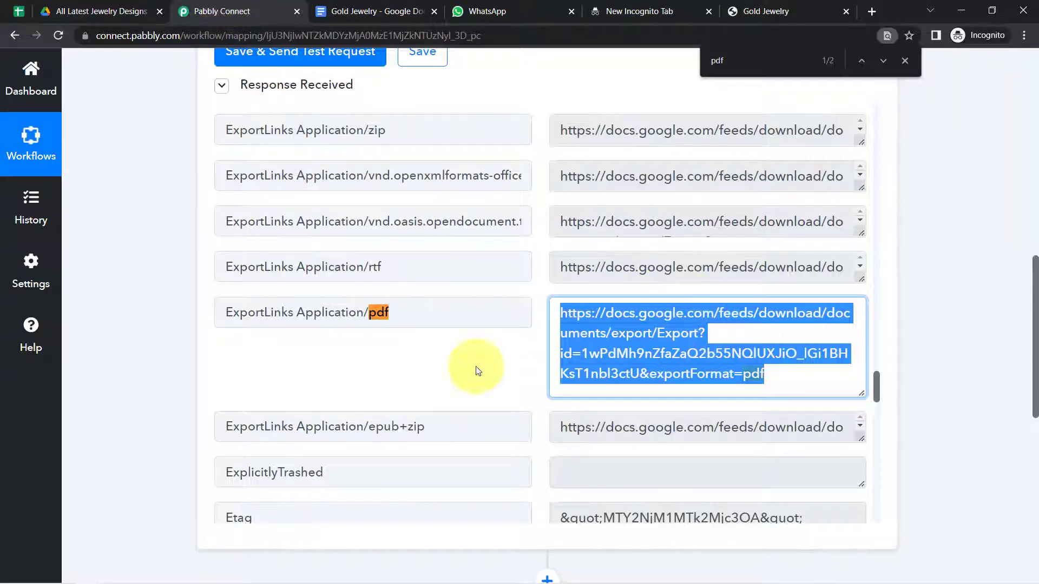
pyautogui.doubleClick(385, 316)
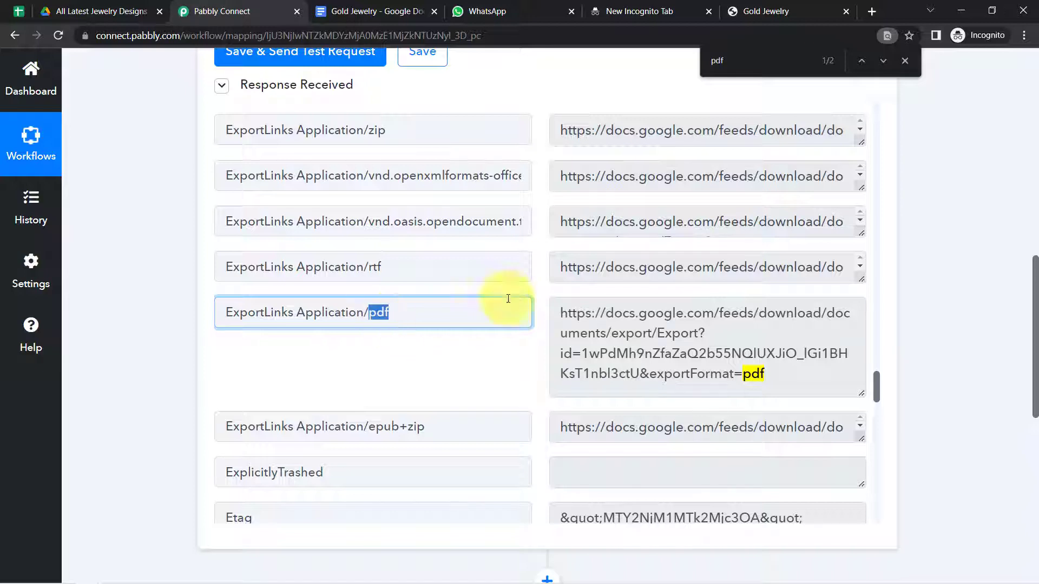
pyautogui.moveTo(715, 266); pyautogui.dragTo(602, 202)
pyautogui.click(411, 381)
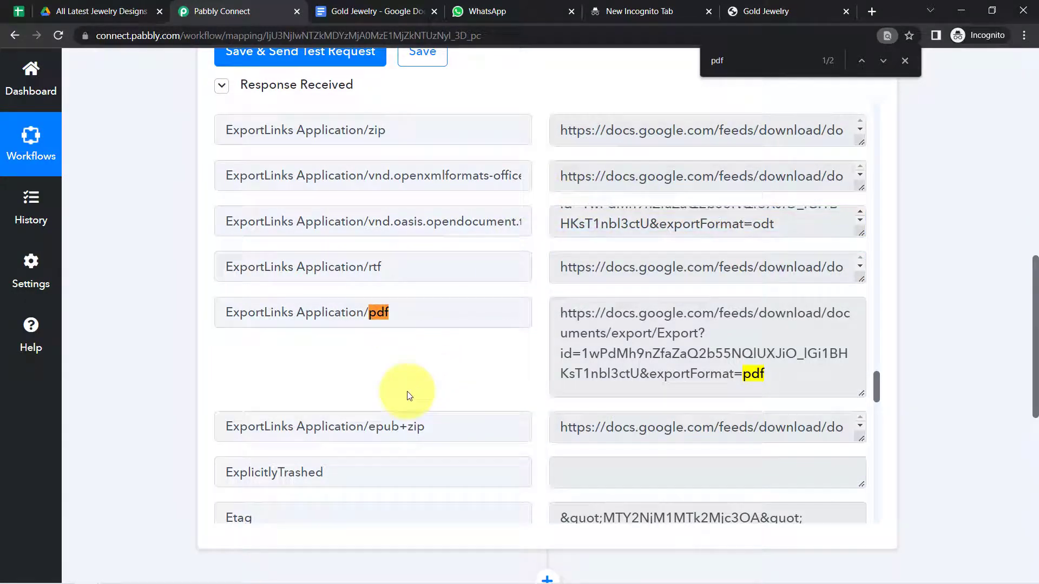
pyautogui.click(368, 313)
pyautogui.moveTo(331, 307); pyautogui.dragTo(420, 303)
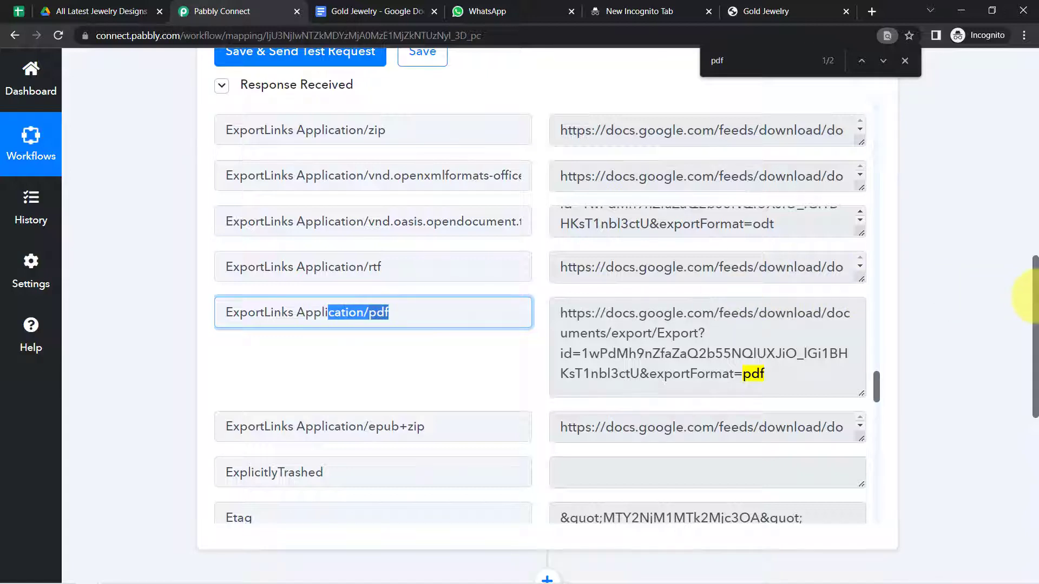
pyautogui.moveTo(1036, 300); pyautogui.dragTo(1034, 340)
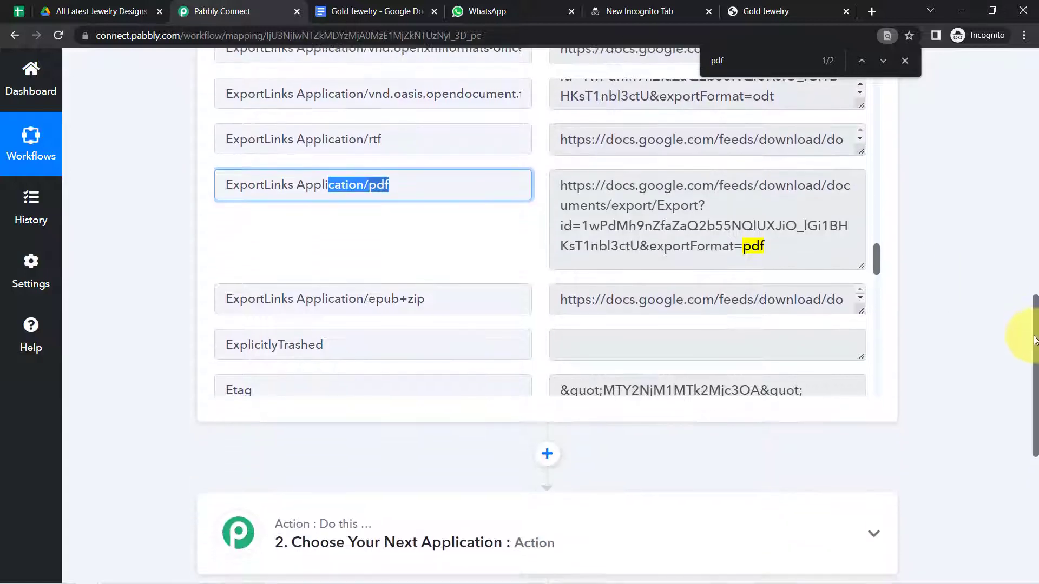
pyautogui.click(723, 251)
pyautogui.moveTo(779, 246); pyautogui.dragTo(544, 179)
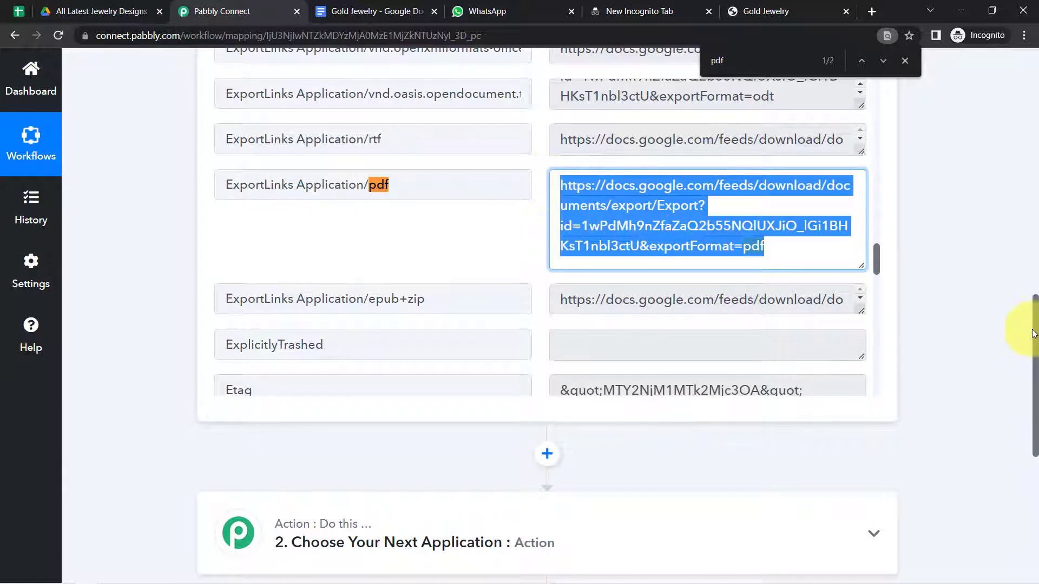
pyautogui.moveTo(1035, 330); pyautogui.dragTo(1034, 332)
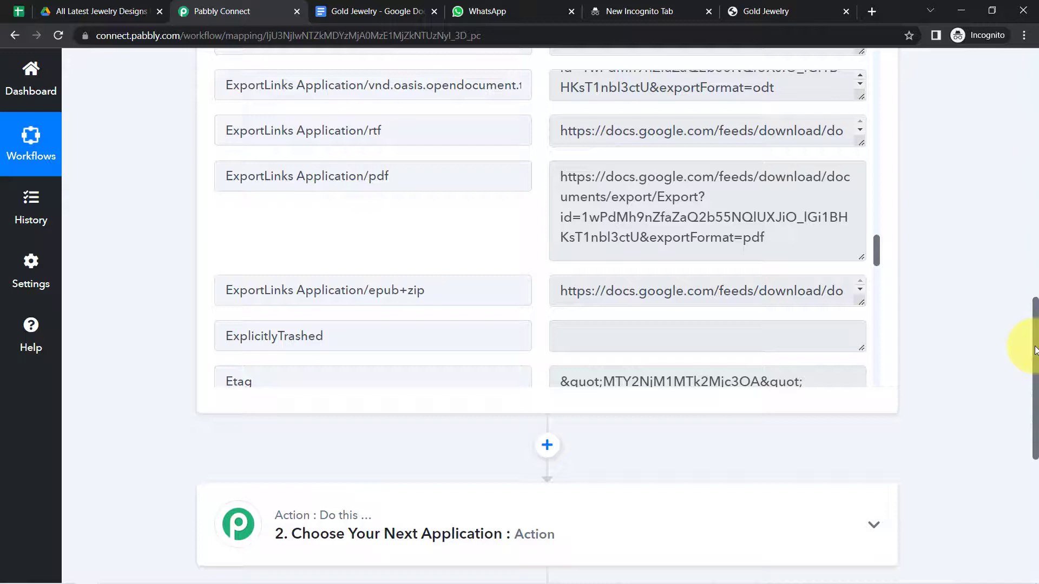
pyautogui.moveTo(1035, 340)
pyautogui.mouseDown()
pyautogui.moveTo(1035, 350)
pyautogui.moveTo(1035, 336)
pyautogui.mouseUp()
pyautogui.click(756, 252)
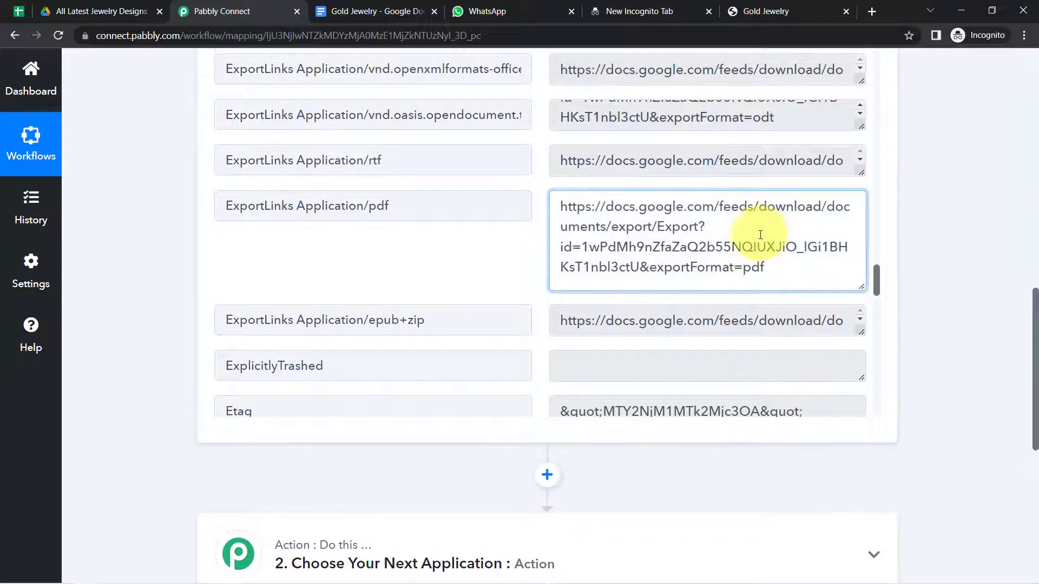
pyautogui.moveTo(765, 269); pyautogui.dragTo(558, 194)
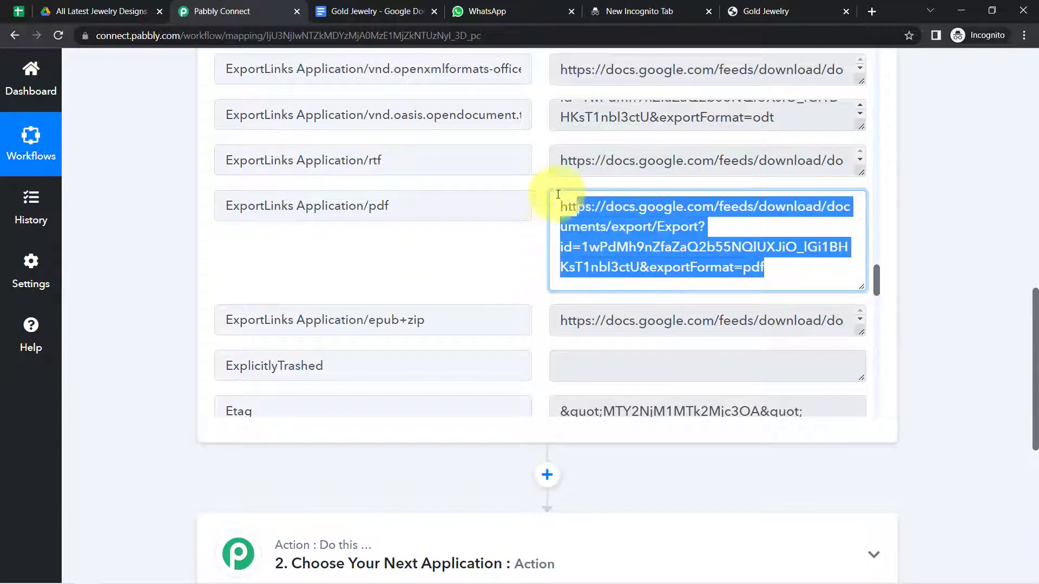
# - Review the general access options in the sharing settings of the All Latest Jewelry Designs Catalog folder in Google Drive and close them
pyautogui.click(60, 10)
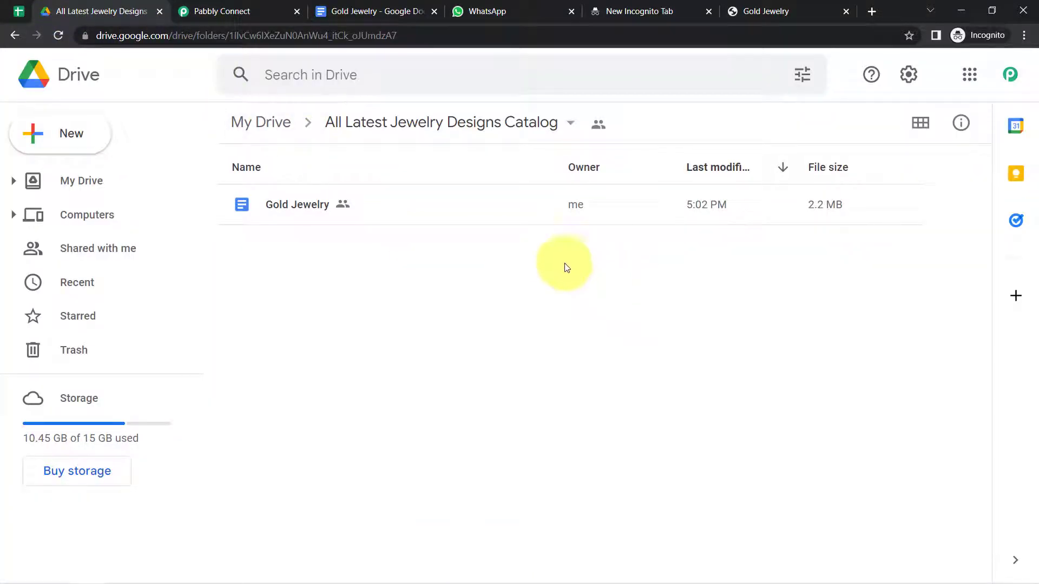
pyautogui.click(595, 124)
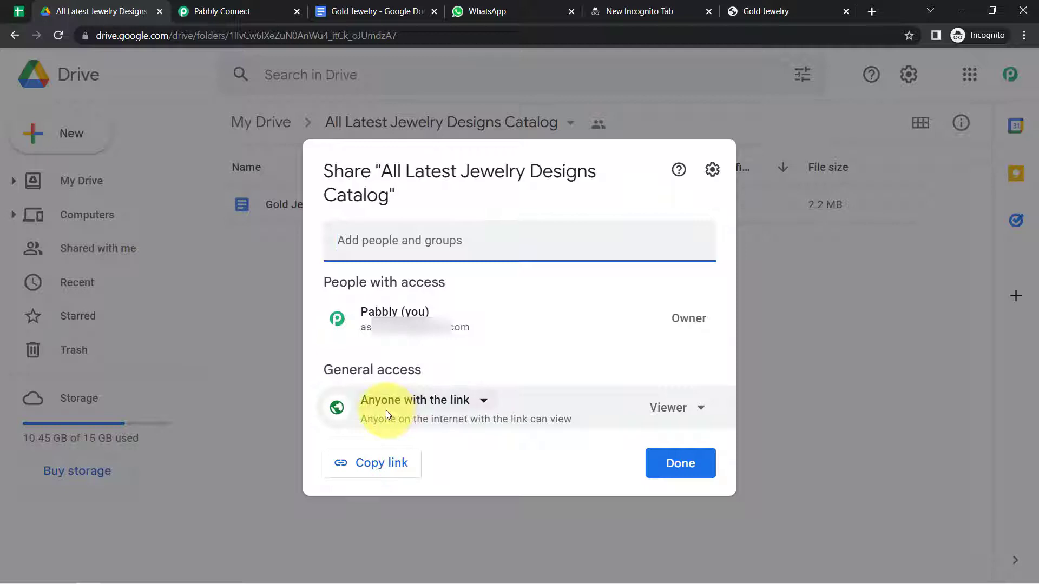
pyautogui.click(476, 403)
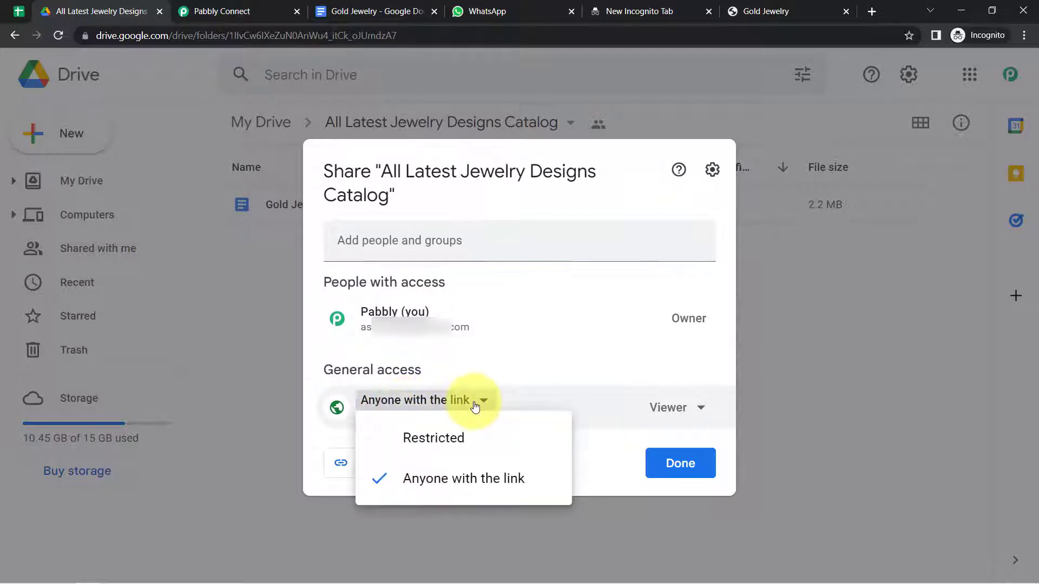
pyautogui.click(472, 400)
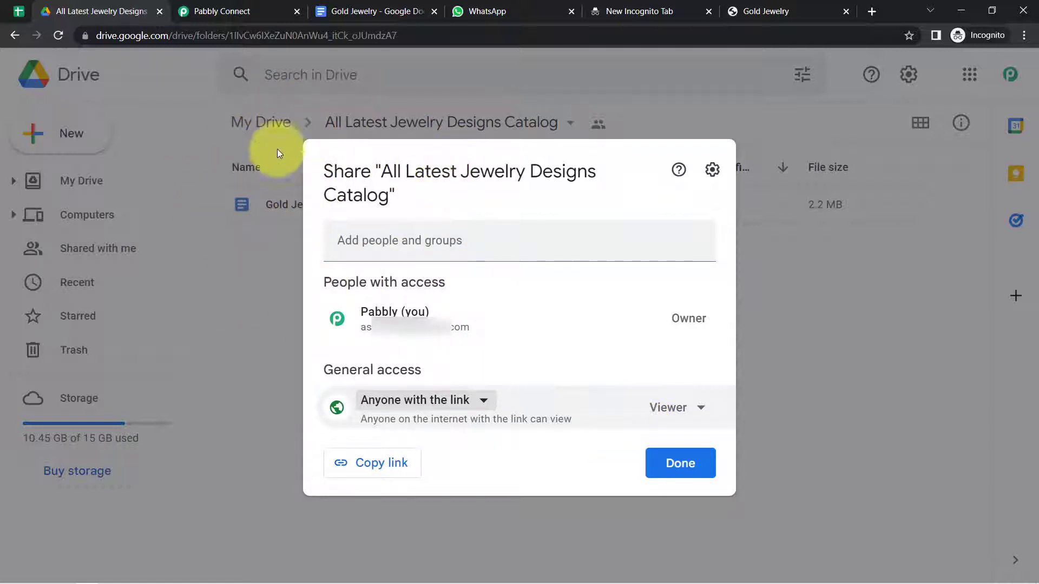
pyautogui.click(241, 11)
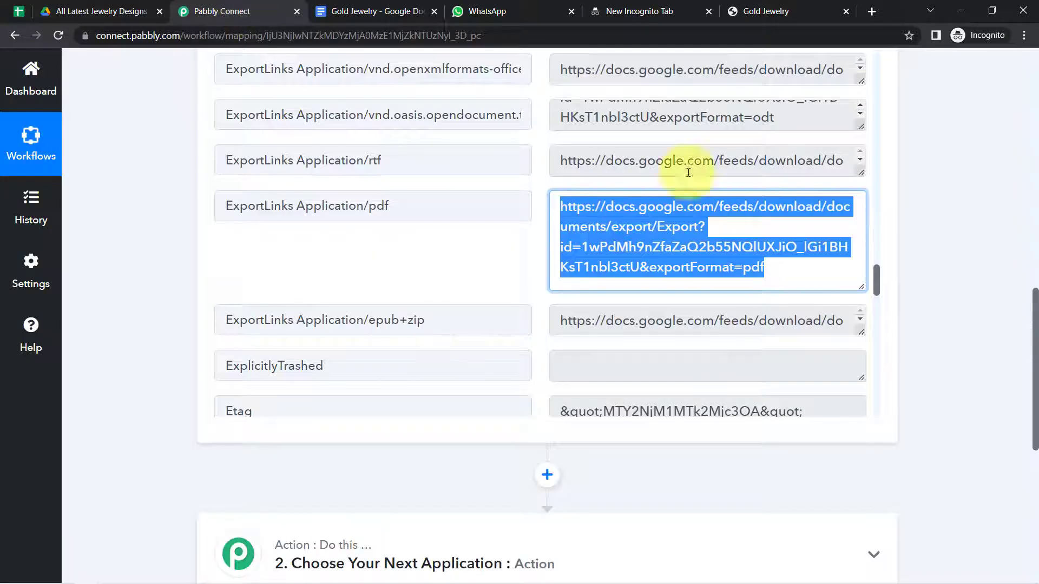
pyautogui.moveTo(1034, 331); pyautogui.dragTo(1034, 384)
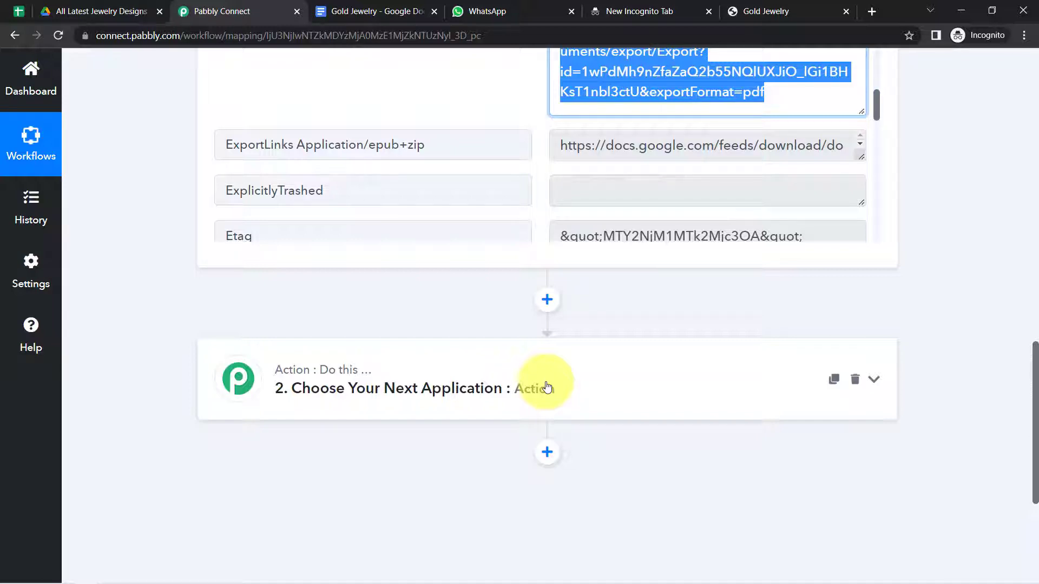
pyautogui.click(147, 5)
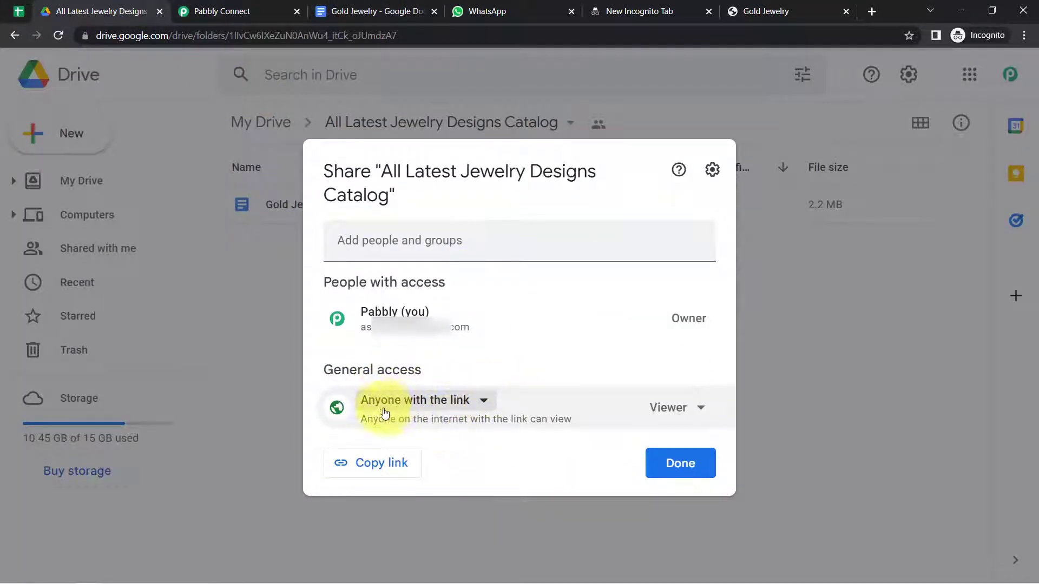
pyautogui.click(669, 464)
# - Return to Pabbly Connect and choose Google Sheets as the app for the workflow's second step
pyautogui.click(230, 10)
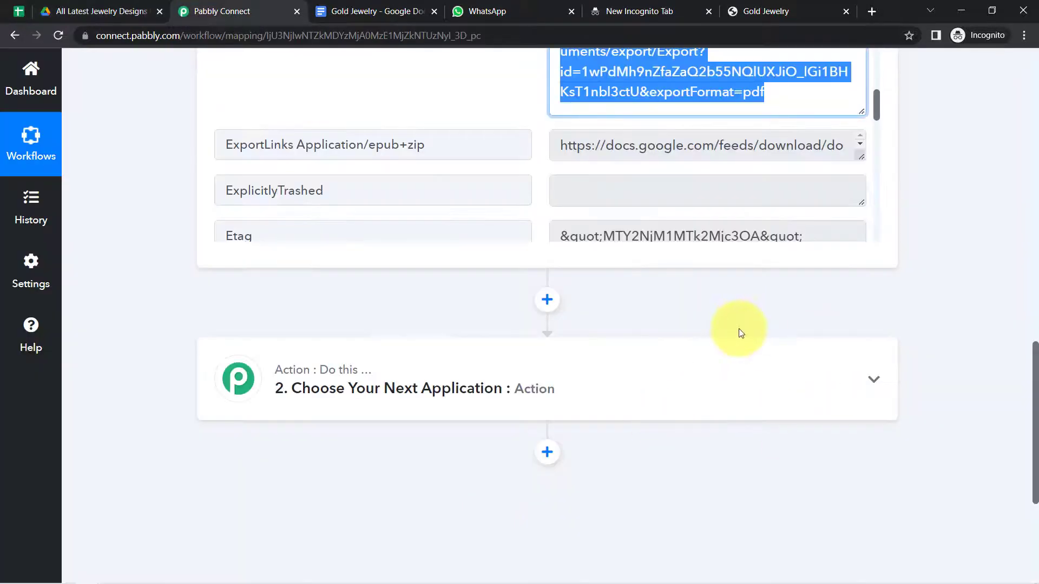
pyautogui.moveTo(1036, 357); pyautogui.dragTo(1035, 401)
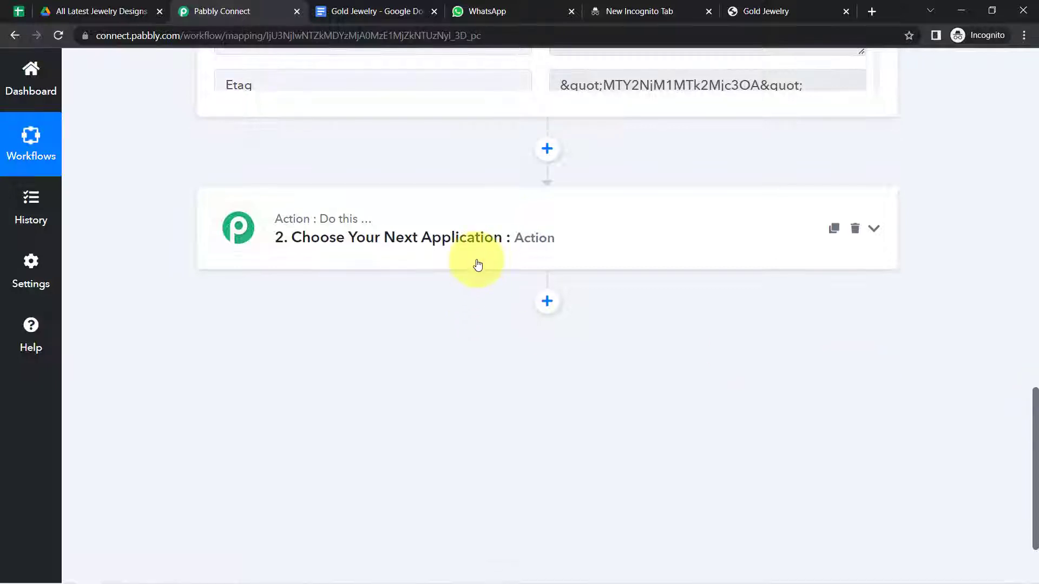
pyautogui.click(522, 228)
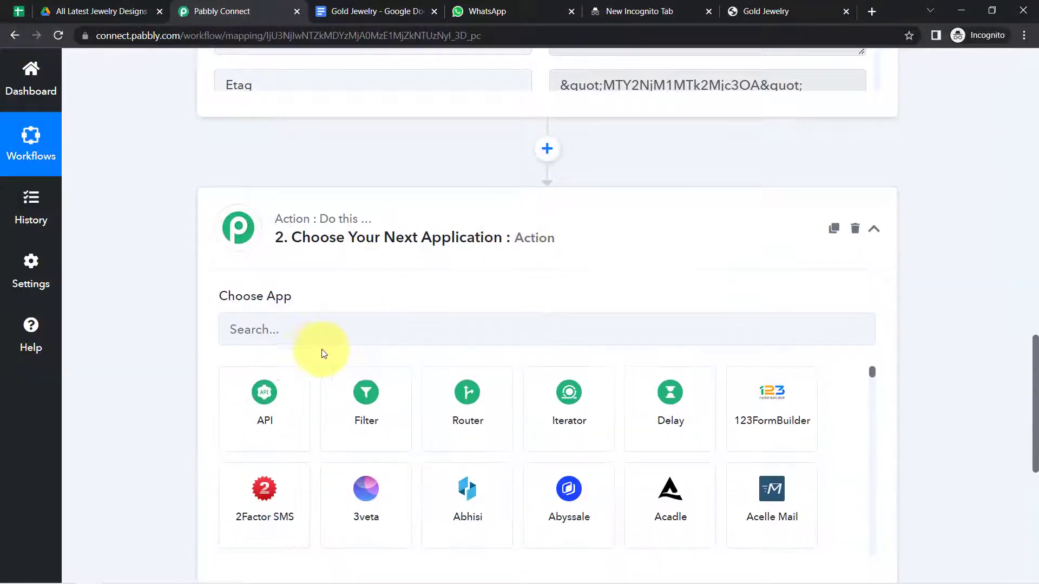
pyautogui.click(295, 338)
pyautogui.write('google she')
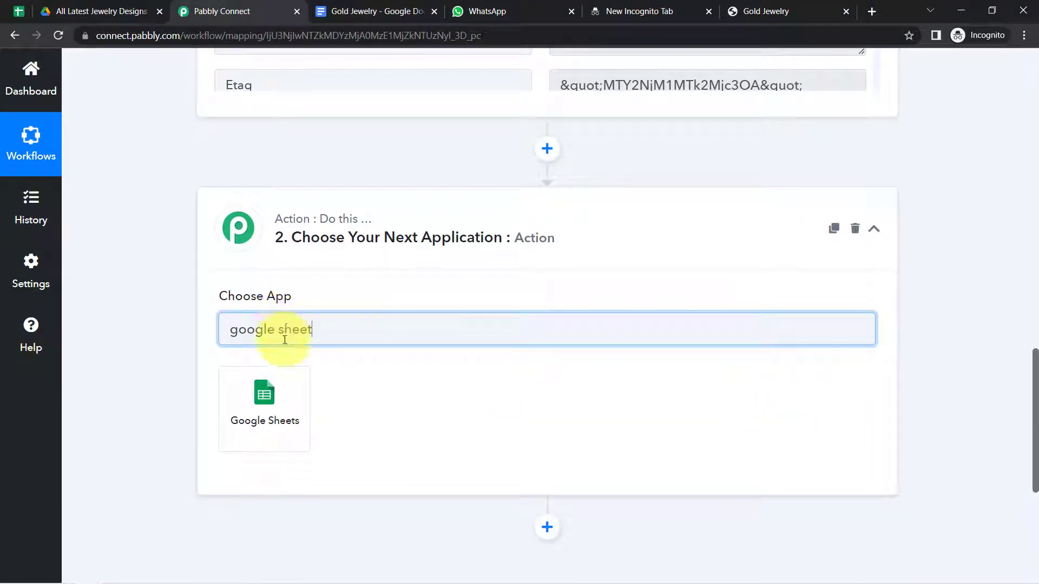
pyautogui.write('et')
pyautogui.click(276, 387)
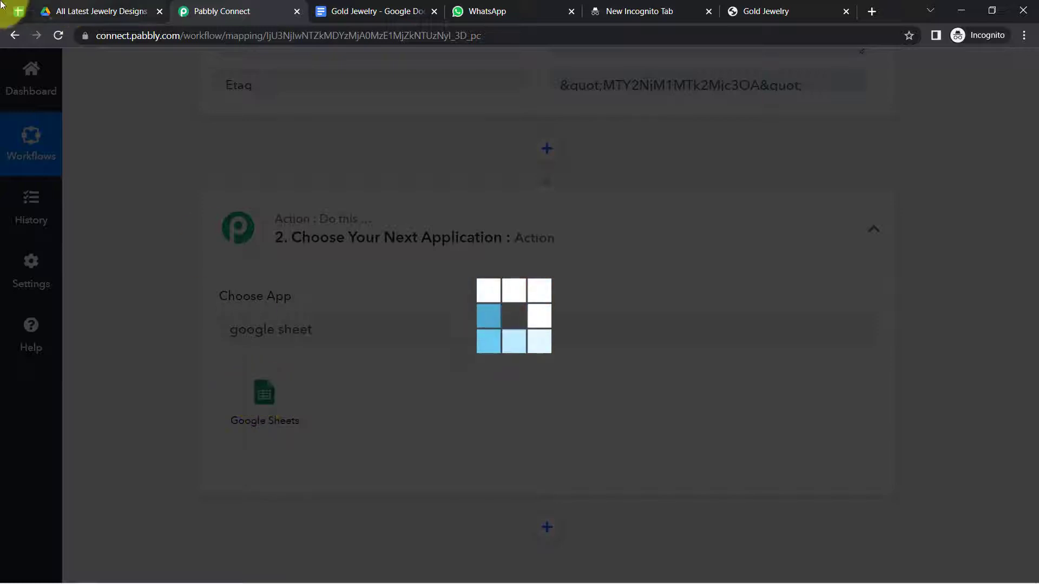
# - Examine the Name, Phone Number and Email columns in the All Customers List spreadsheet and return to Pabbly Connect
pyautogui.click(18, 11)
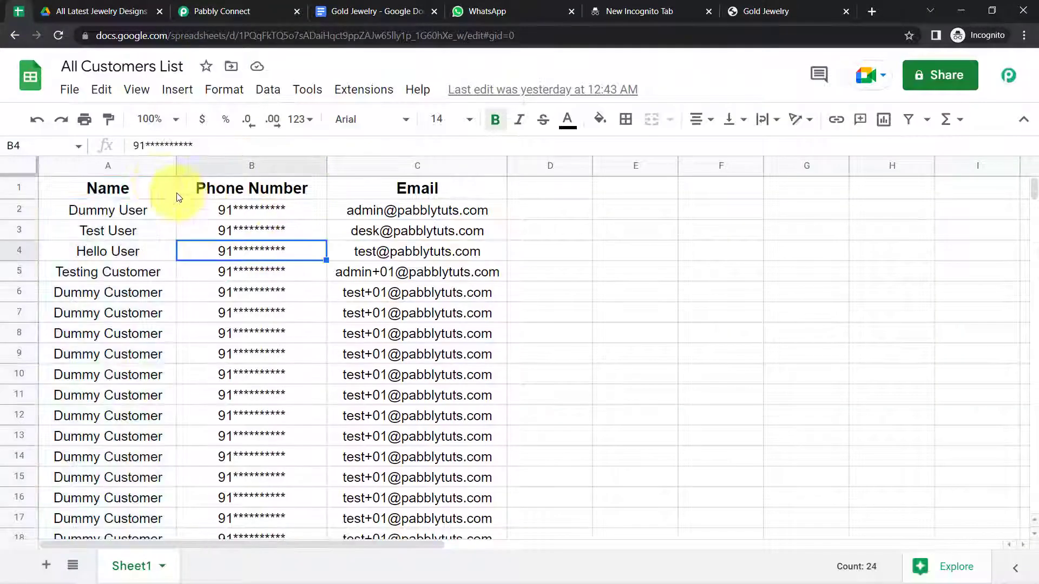
pyautogui.moveTo(129, 167); pyautogui.dragTo(377, 188)
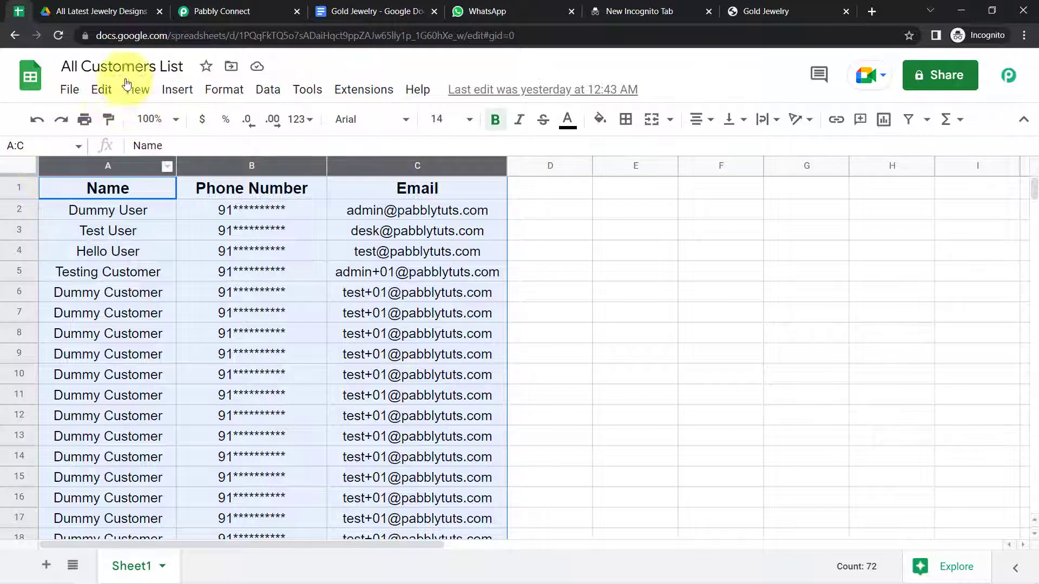
pyautogui.click(223, 9)
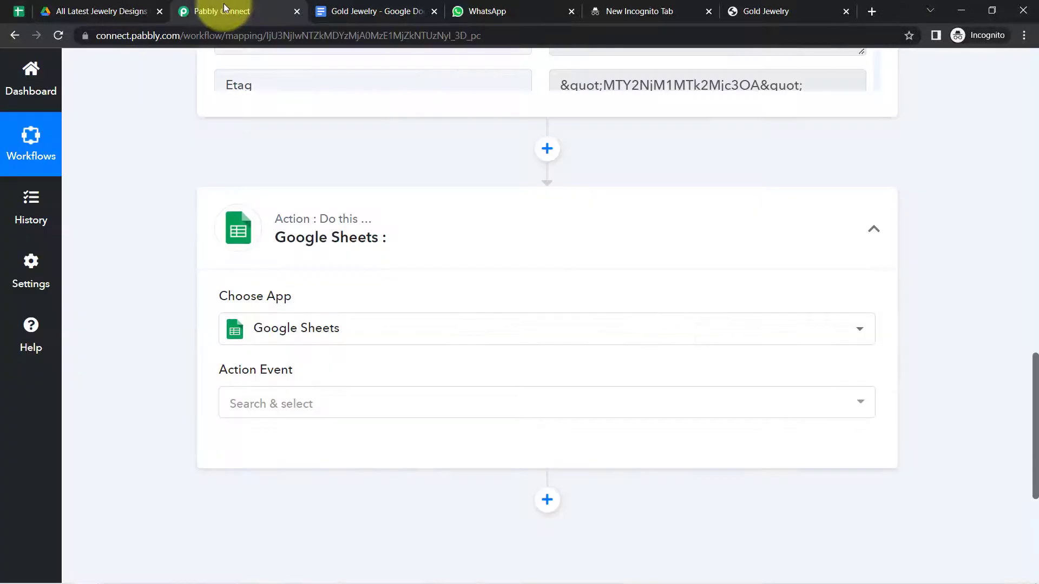
# - Place the Pabbly Connect browser tab next to the spreadsheet's and set the Google Sheets action event to Get Row(s)
pyautogui.moveTo(223, 9); pyautogui.dragTo(119, 11)
pyautogui.click(246, 404)
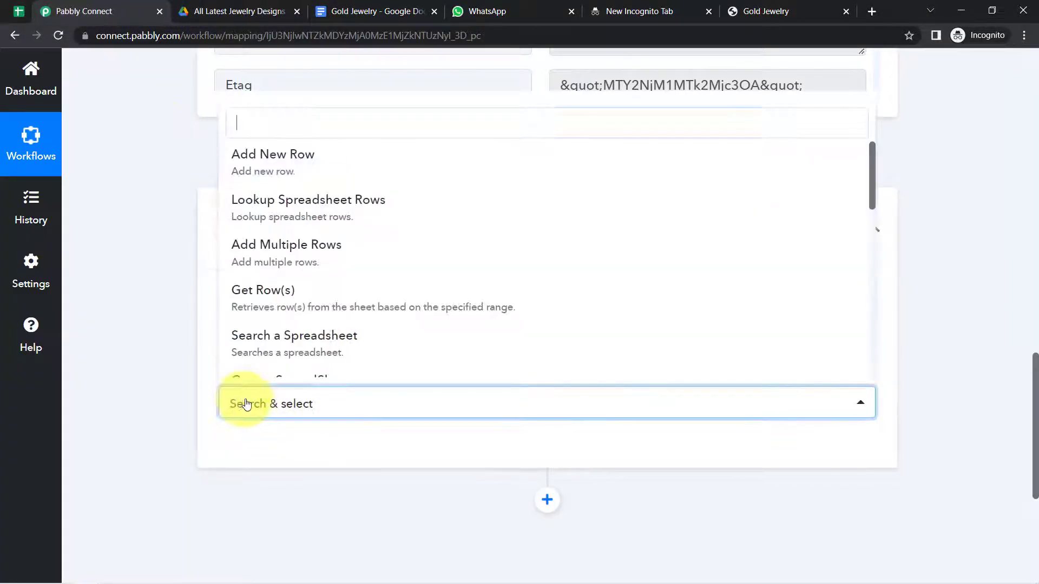
pyautogui.click(267, 301)
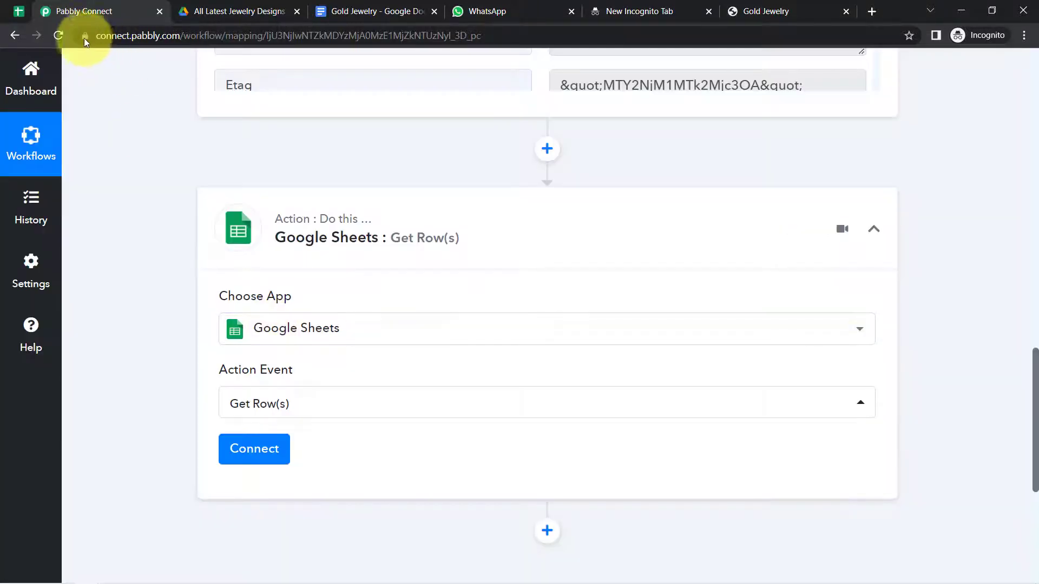
# - Look through the first three customer rows, A2:C4, in the All Customers List spreadsheet and return to Pabbly Connect
pyautogui.click(18, 11)
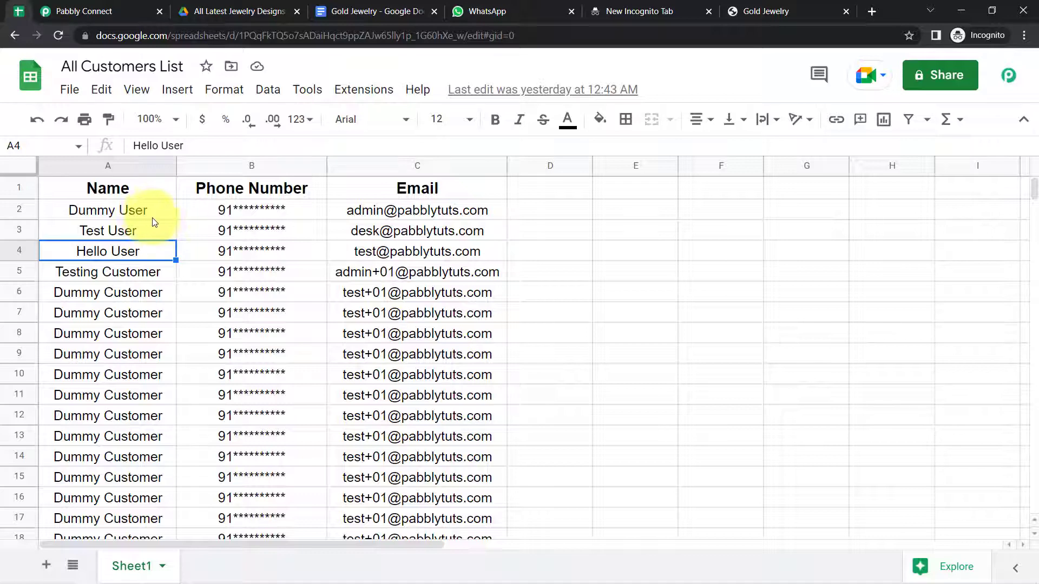
pyautogui.moveTo(162, 218); pyautogui.dragTo(394, 213)
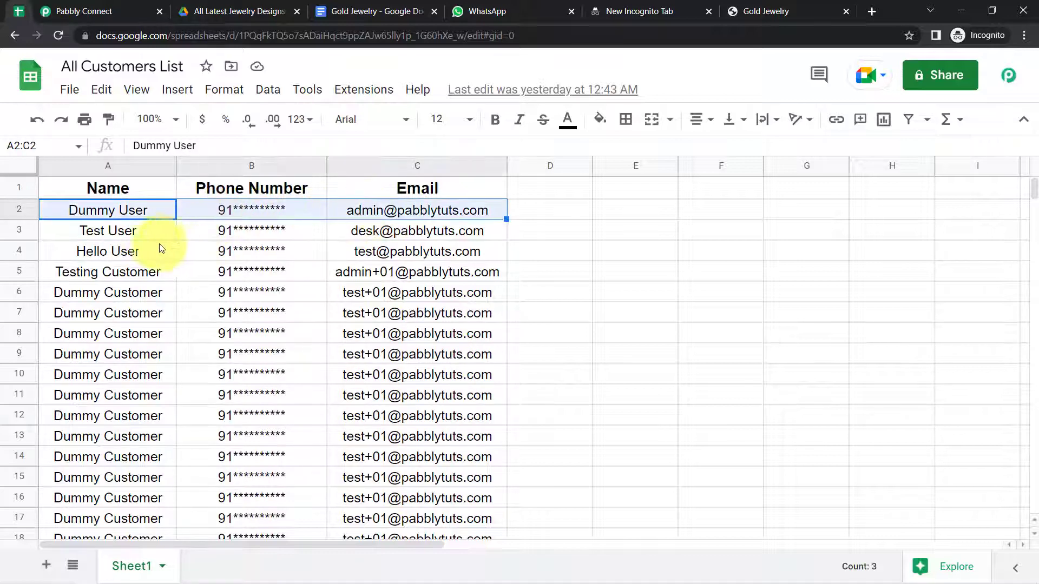
pyautogui.moveTo(172, 234); pyautogui.dragTo(418, 239)
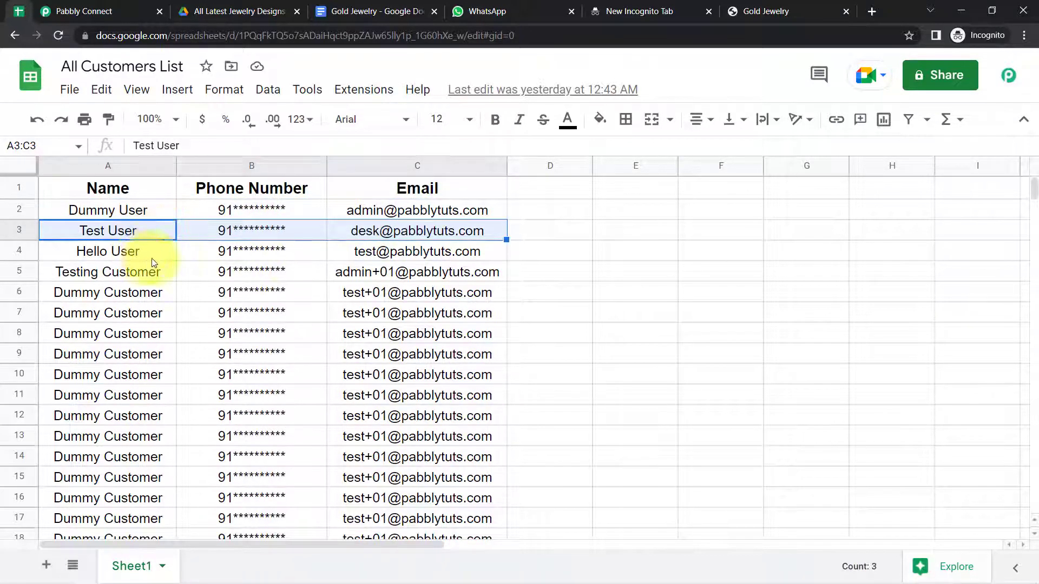
pyautogui.moveTo(152, 254); pyautogui.dragTo(390, 253)
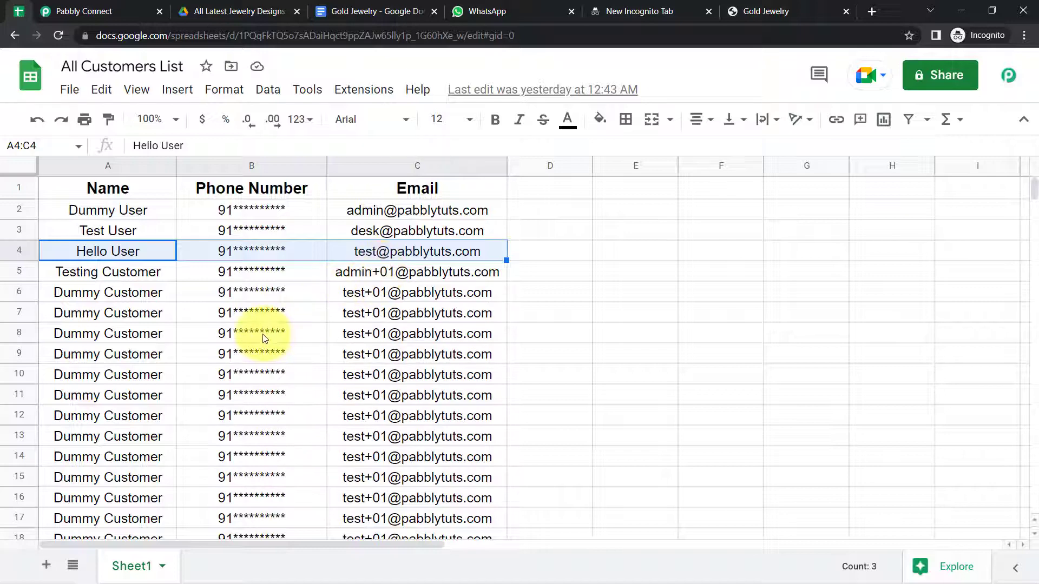
pyautogui.click(73, 11)
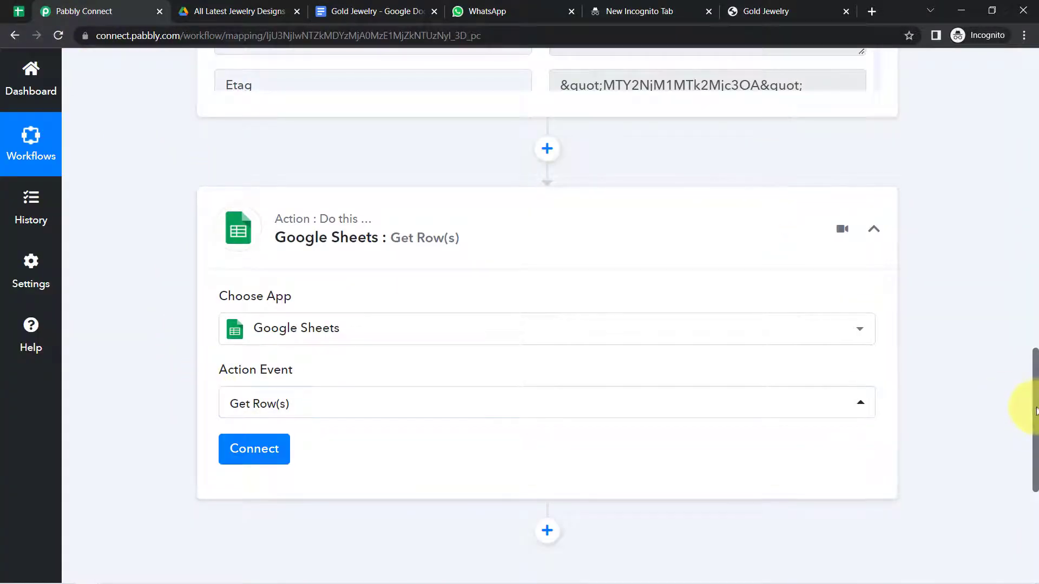
# - Connect the Get Row(s) action to Google Sheets with the existing connection Google Sheets #702 and save it
pyautogui.scroll(-2, 1023, 422)
pyautogui.click(269, 324)
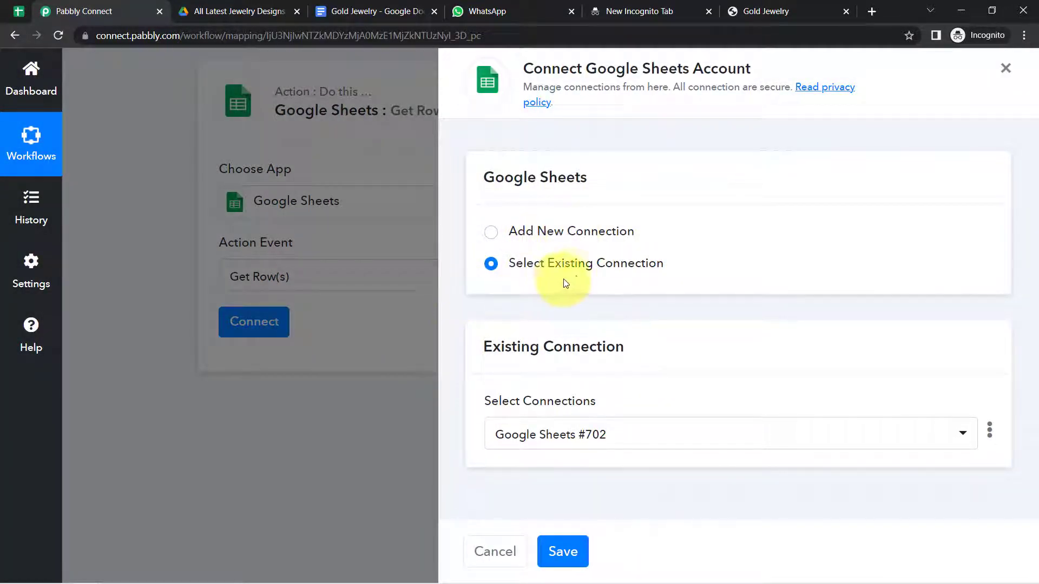
pyautogui.click(540, 230)
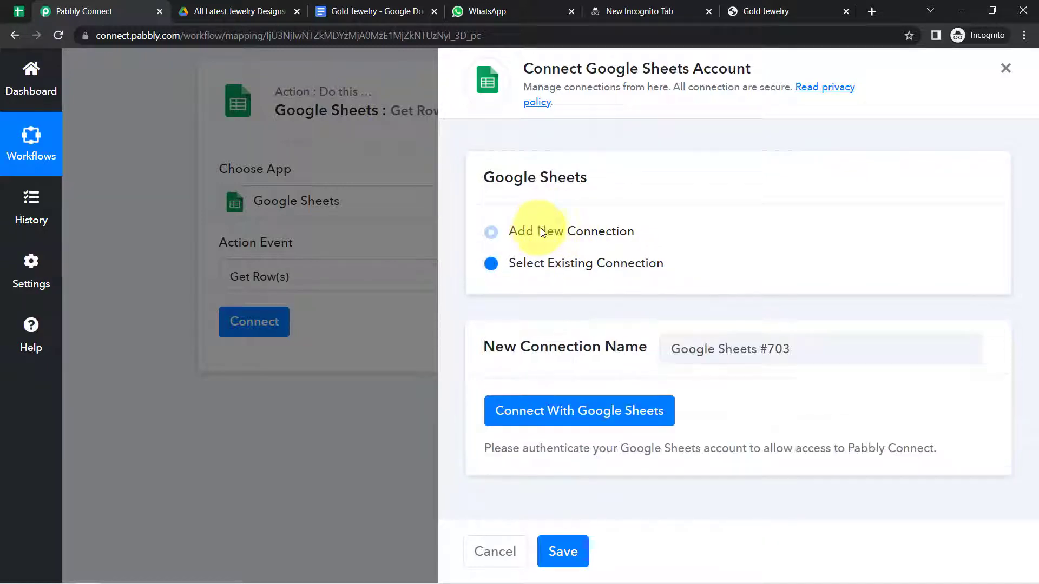
pyautogui.click(559, 265)
pyautogui.click(563, 553)
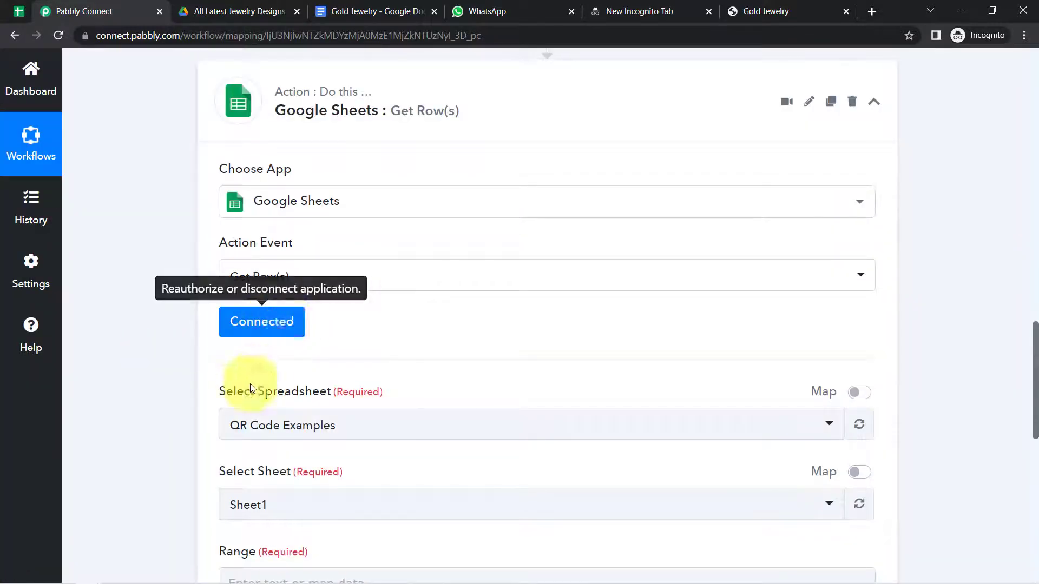
# - Check the customer spreadsheet's name in Google Sheets and select All Customers List as the spreadsheet for the Get Row(s) action
pyautogui.moveTo(219, 396); pyautogui.dragTo(894, 364)
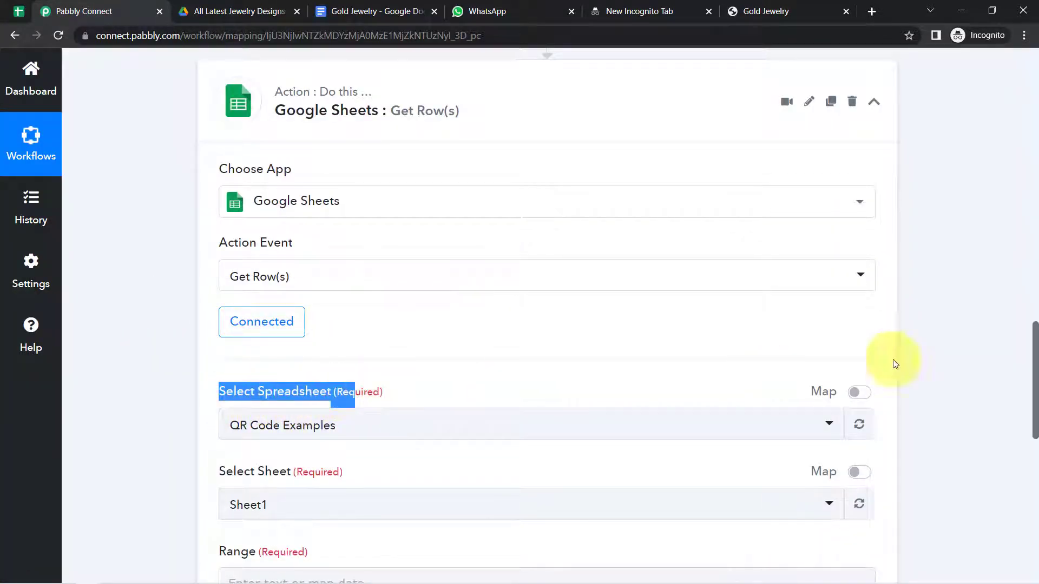
pyautogui.moveTo(1035, 347); pyautogui.dragTo(1035, 388)
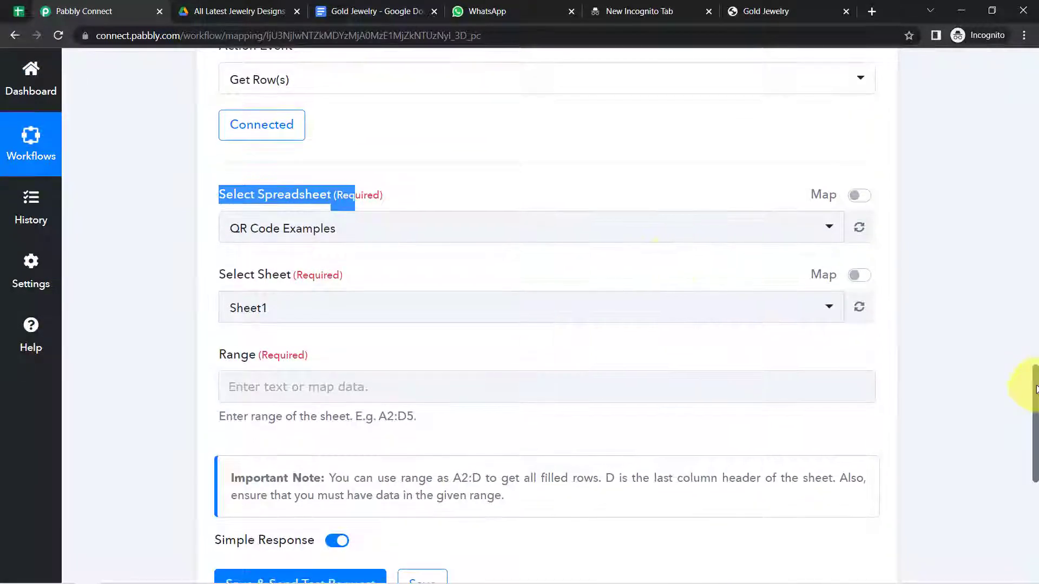
pyautogui.click(364, 228)
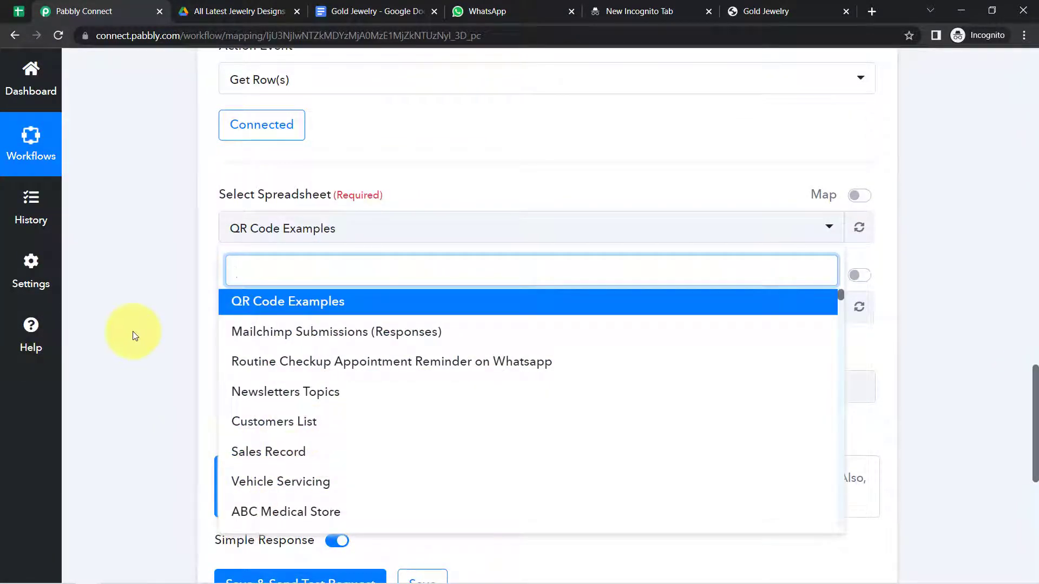
pyautogui.click(132, 332)
pyautogui.moveTo(12, 14)
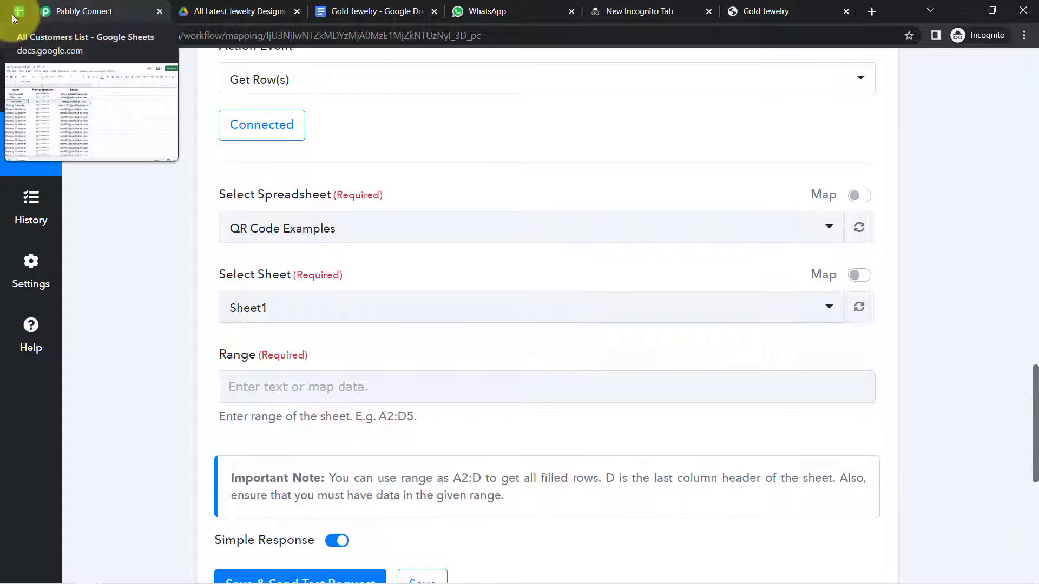
pyautogui.click(12, 14)
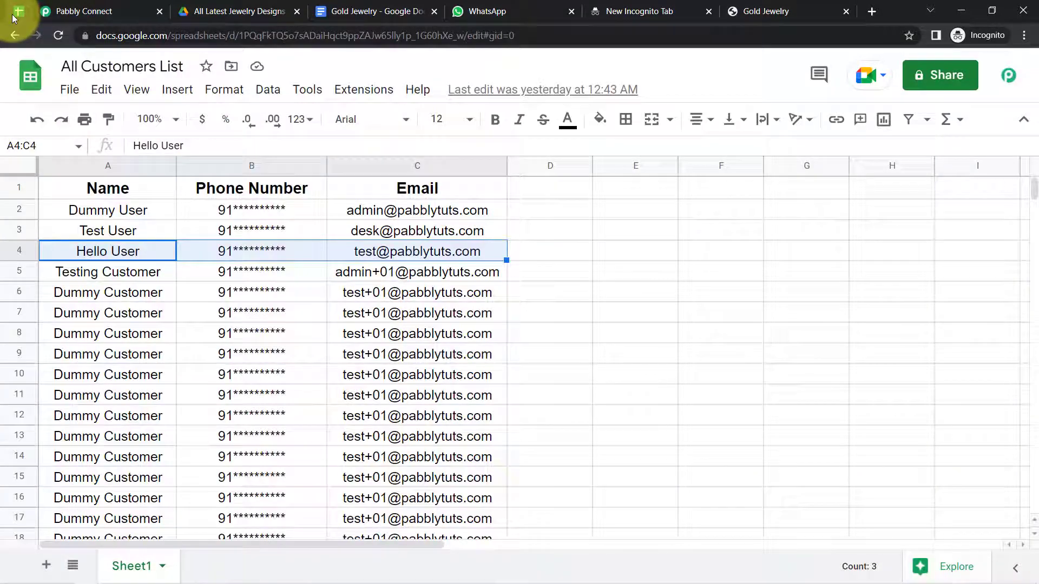
pyautogui.click(97, 11)
pyautogui.click(295, 238)
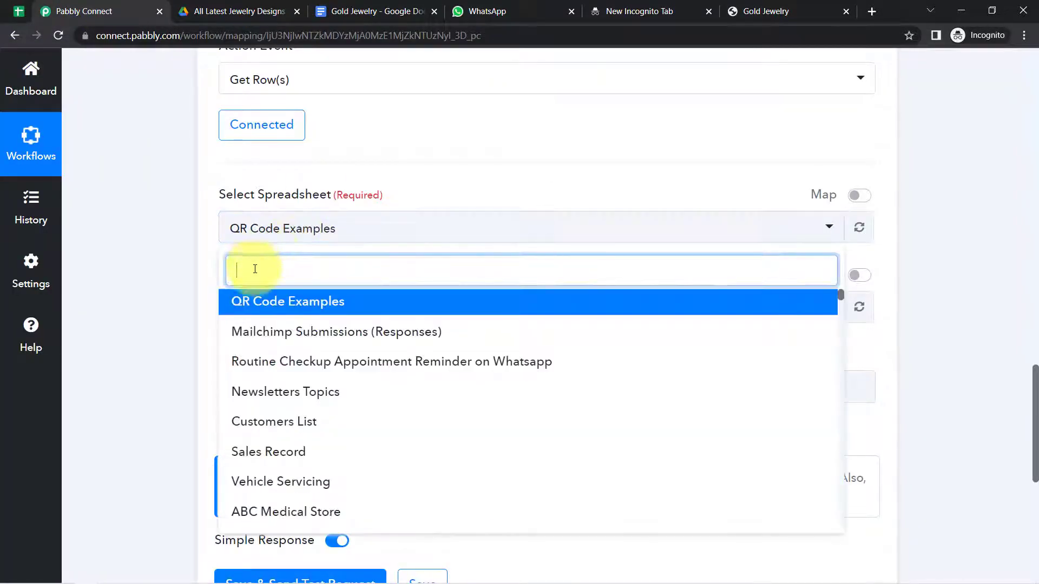
pyautogui.write('all c')
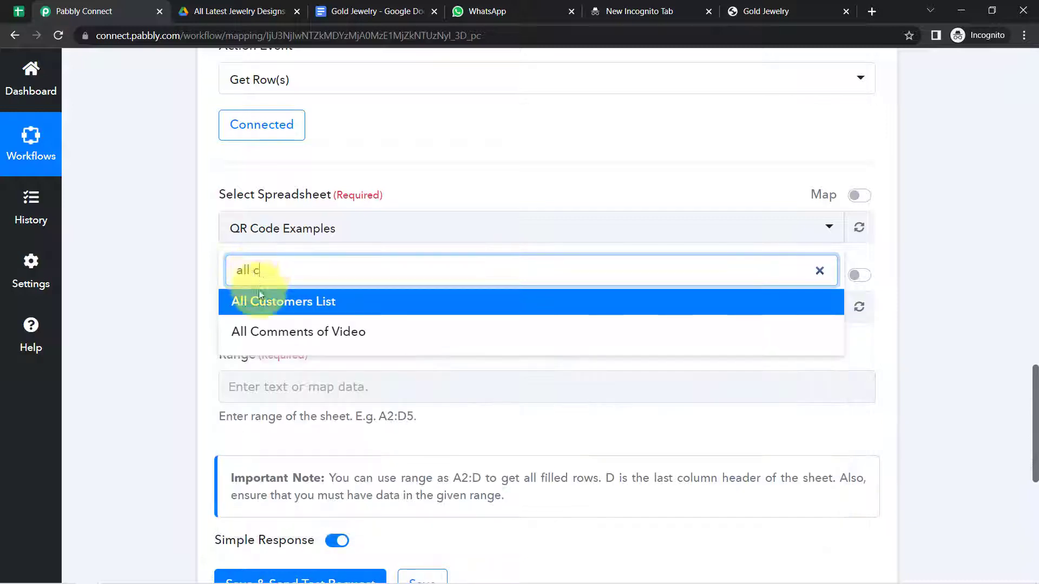
pyautogui.click(256, 303)
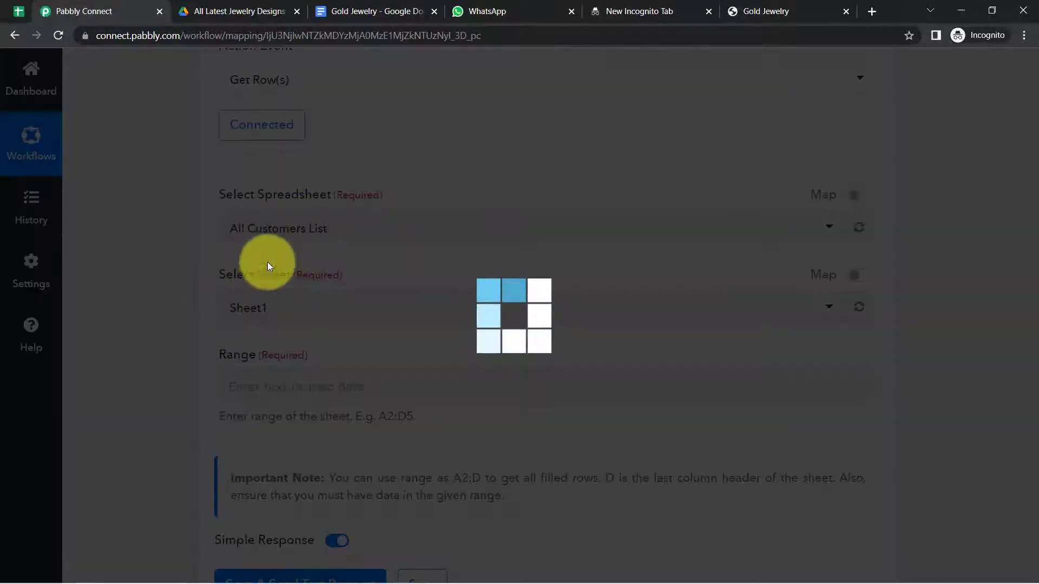
# - Check the sheet name in the All Customers List spreadsheet, keep Sheet1 selected for Get Row(s), and read the range format hint
pyautogui.click(22, 14)
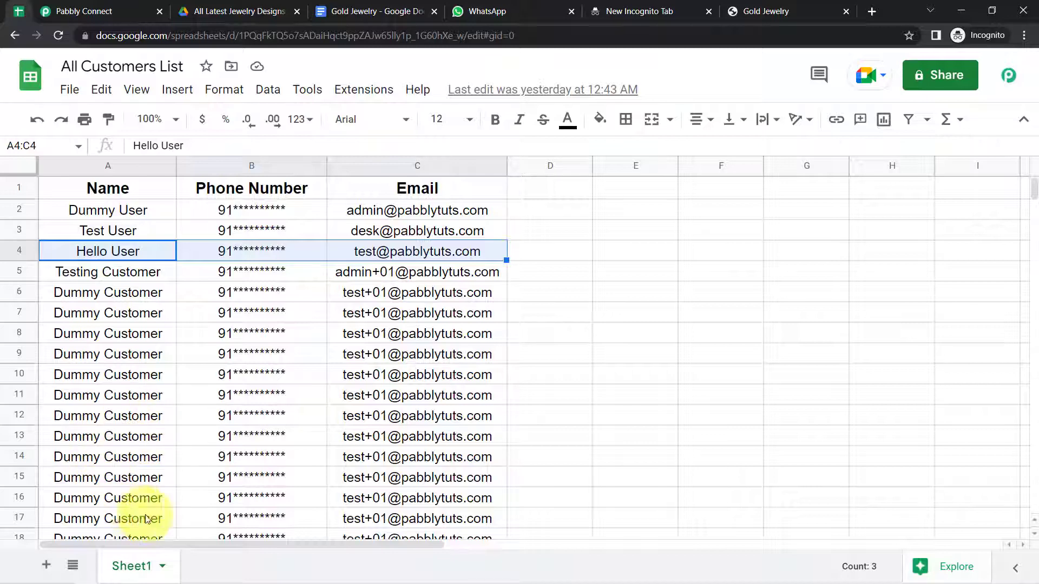
pyautogui.click(87, 11)
pyautogui.click(245, 309)
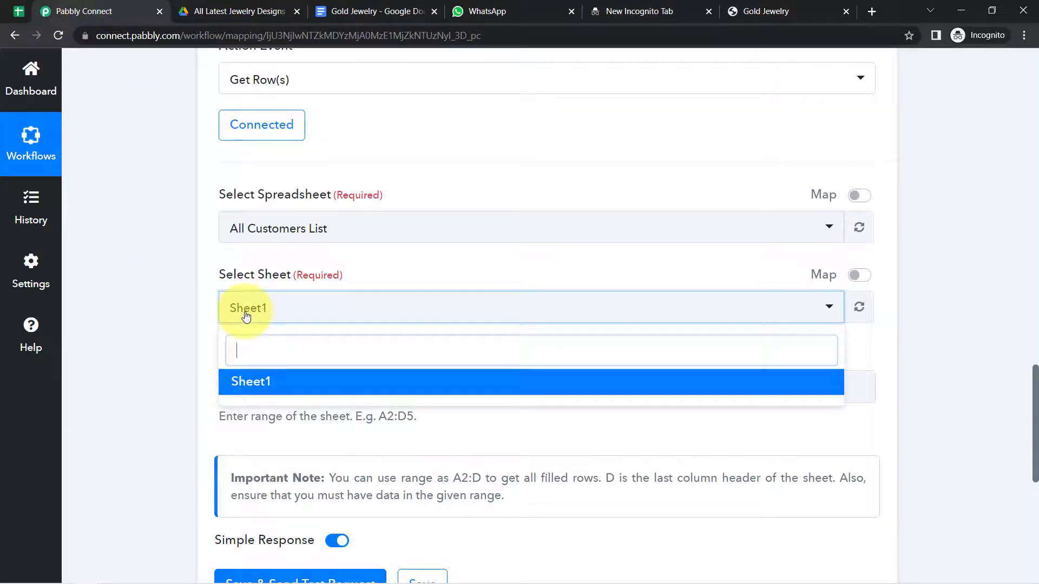
pyautogui.click(181, 313)
pyautogui.click(421, 382)
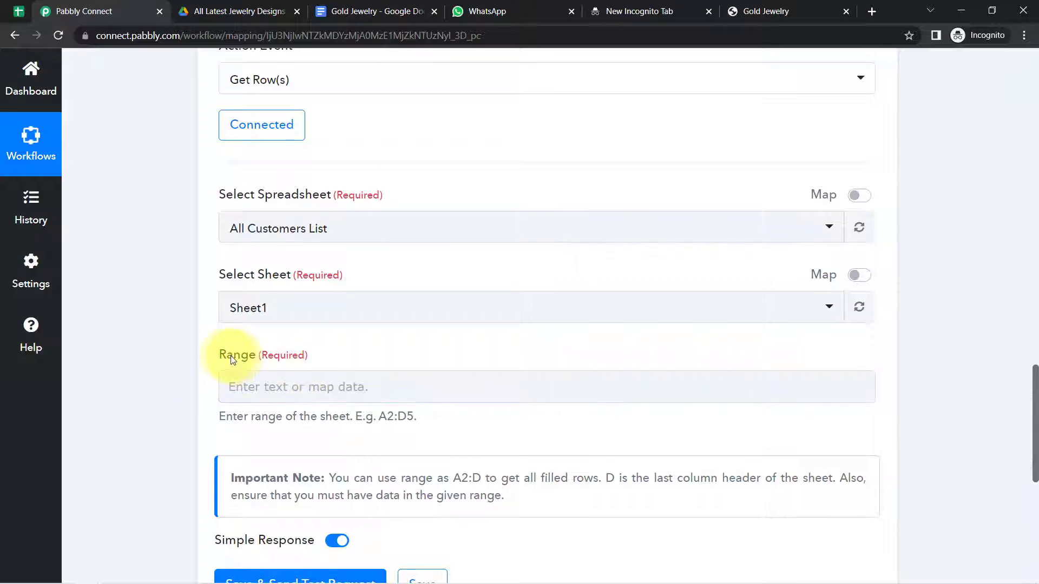
pyautogui.moveTo(223, 358); pyautogui.dragTo(317, 362)
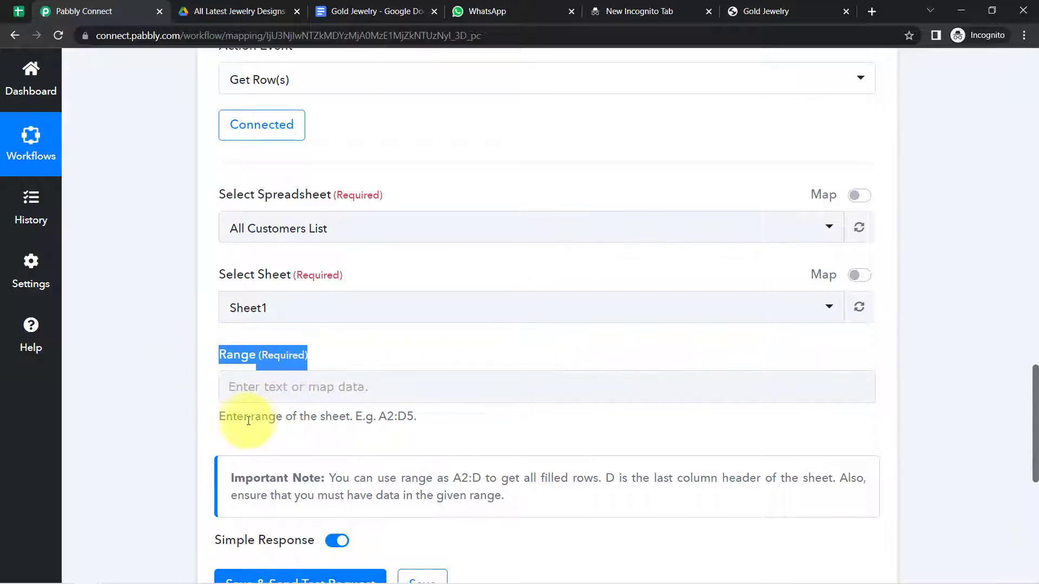
pyautogui.moveTo(243, 417); pyautogui.dragTo(394, 429)
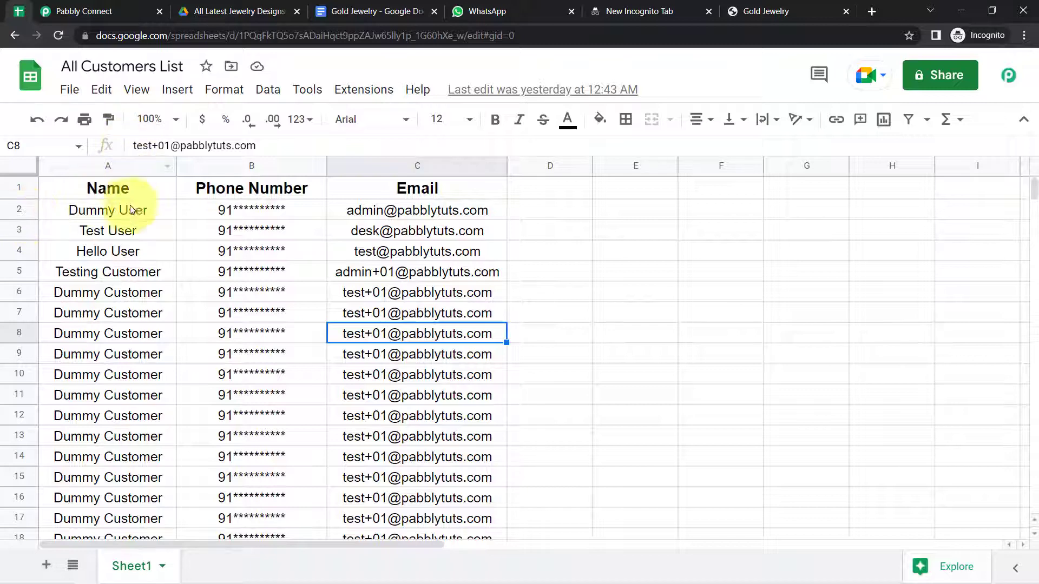
# - Examine the customer list from row 2 past its last filled row across columns A to C, and return to Pabbly Connect
pyautogui.click(362, 210)
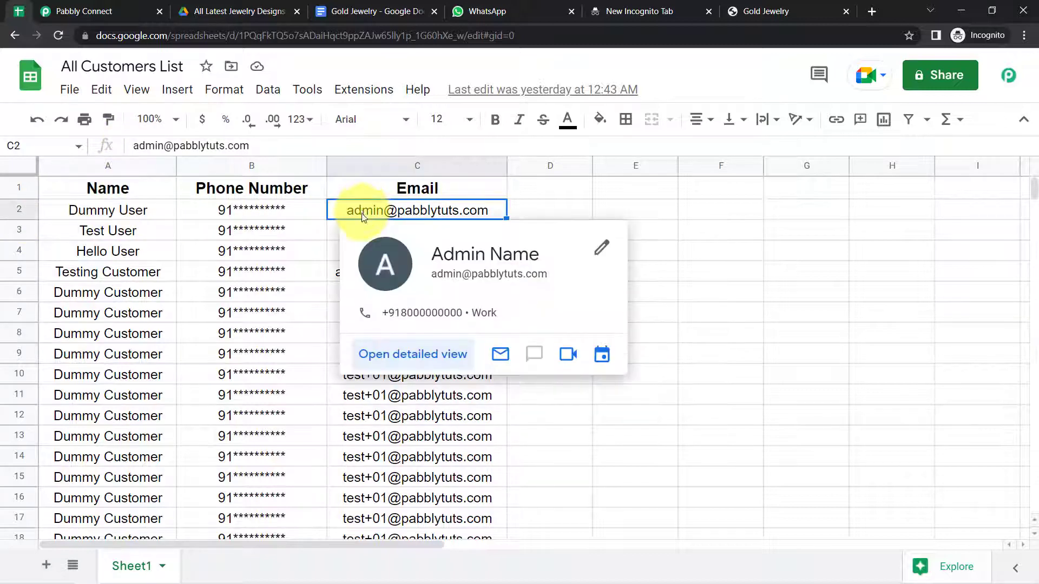
pyautogui.press('Down')
pyautogui.press('Down')
pyautogui.press('Down')
pyautogui.press('Down')
pyautogui.press('Down')
pyautogui.press('Down')
pyautogui.press('Down')
pyautogui.press('Down')
pyautogui.press('Down')
pyautogui.press('Down')
pyautogui.press('Down')
pyautogui.press('Down')
pyautogui.press('Down')
pyautogui.press('Down')
pyautogui.press('Down')
pyautogui.press('Down')
pyautogui.press('Down')
pyautogui.press('Down')
pyautogui.press('Down')
pyautogui.press('Down')
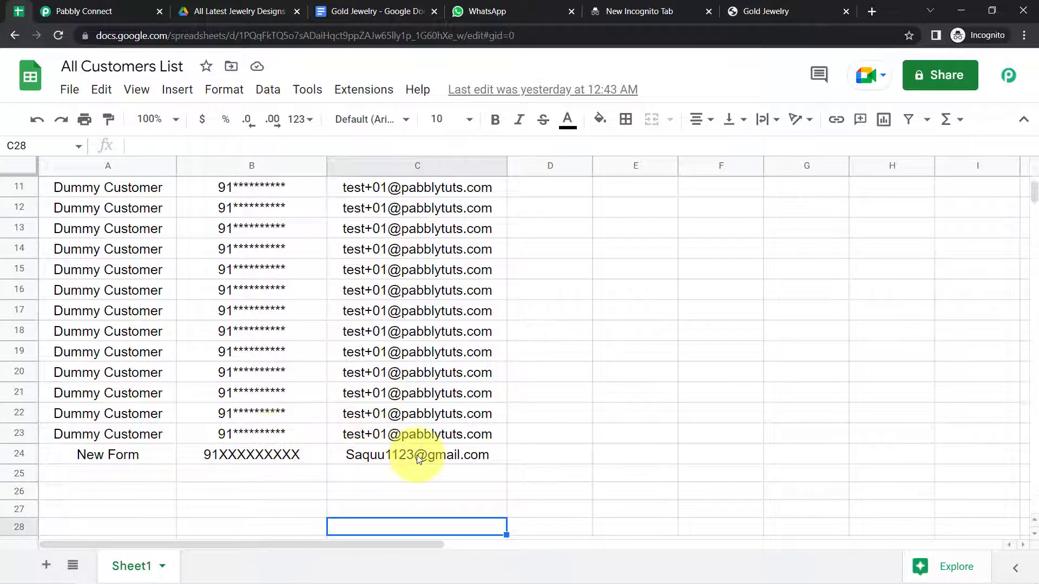
pyautogui.moveTo(418, 459)
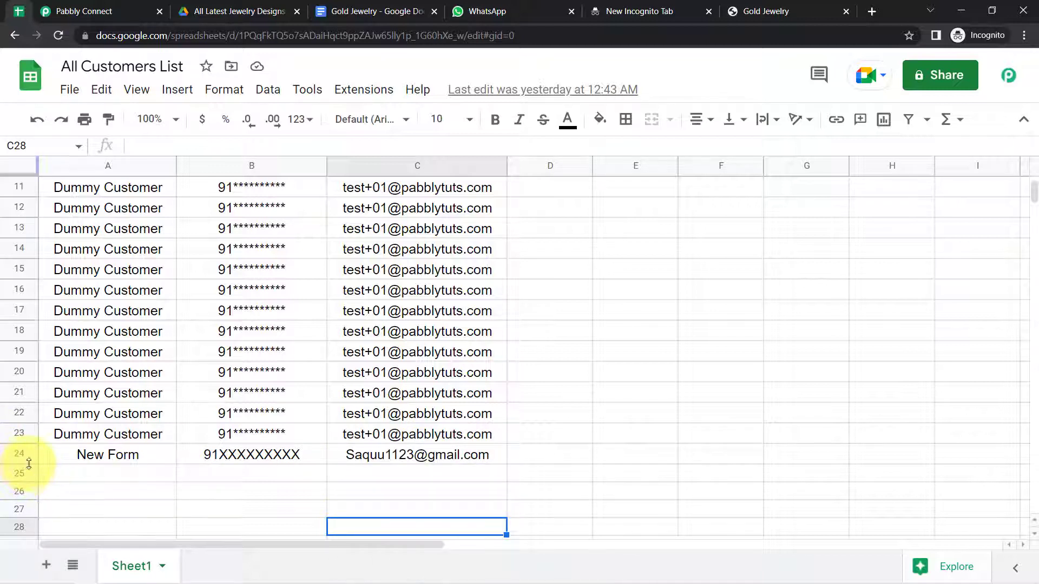
pyautogui.moveTo(103, 475)
pyautogui.mouseDown()
pyautogui.moveTo(313, 480)
pyautogui.moveTo(405, 498)
pyautogui.moveTo(399, 568)
pyautogui.moveTo(392, 506)
pyautogui.mouseUp()
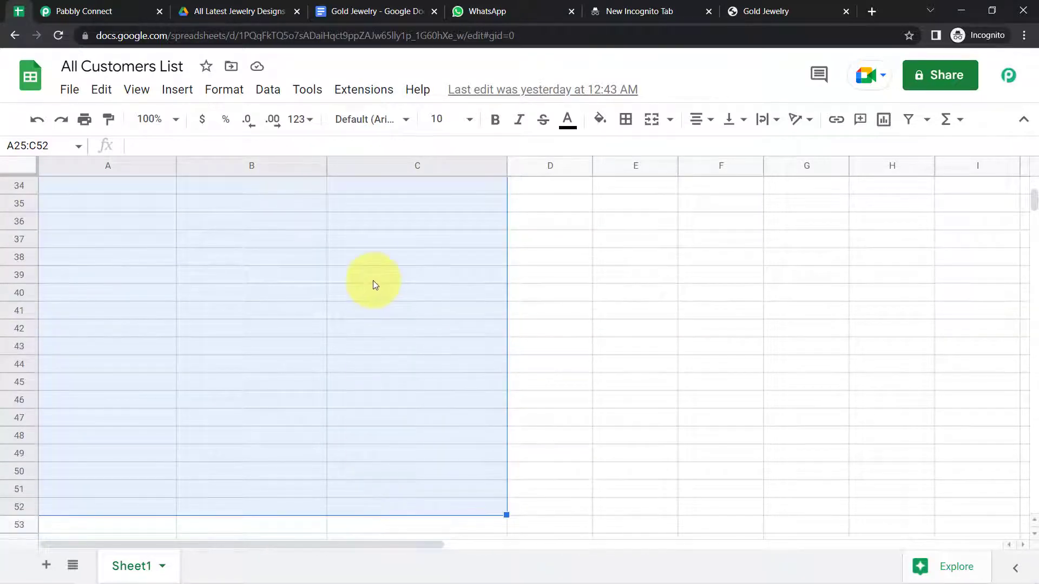
pyautogui.click(372, 280)
pyautogui.click(369, 165)
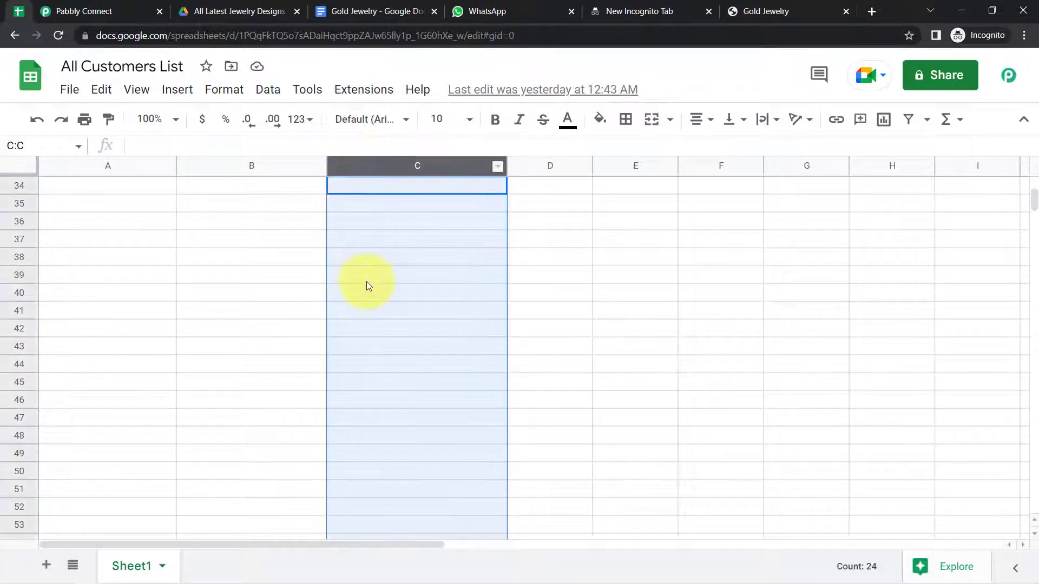
pyautogui.click(254, 294)
pyautogui.click(71, 7)
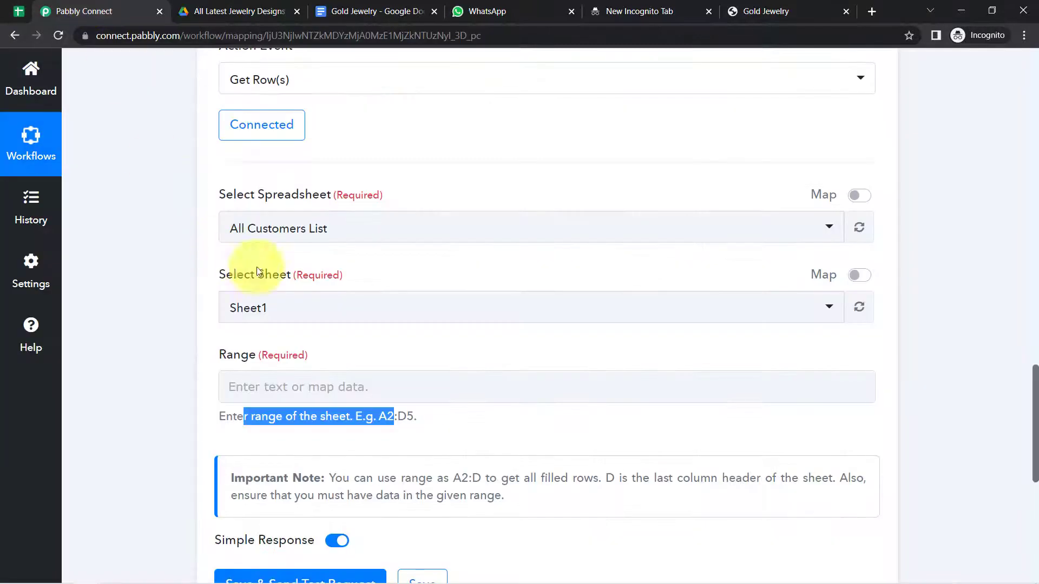
# - Set the Get Row(s) range to A2:C and check columns A to C in the customer spreadsheet
pyautogui.click(251, 386)
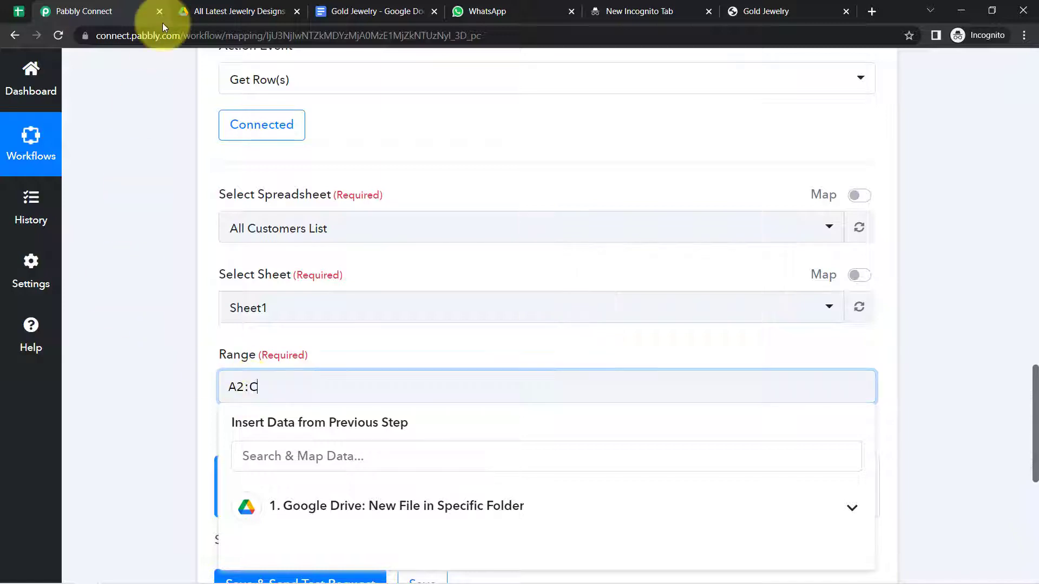
pyautogui.click(24, 9)
pyautogui.click(520, 470)
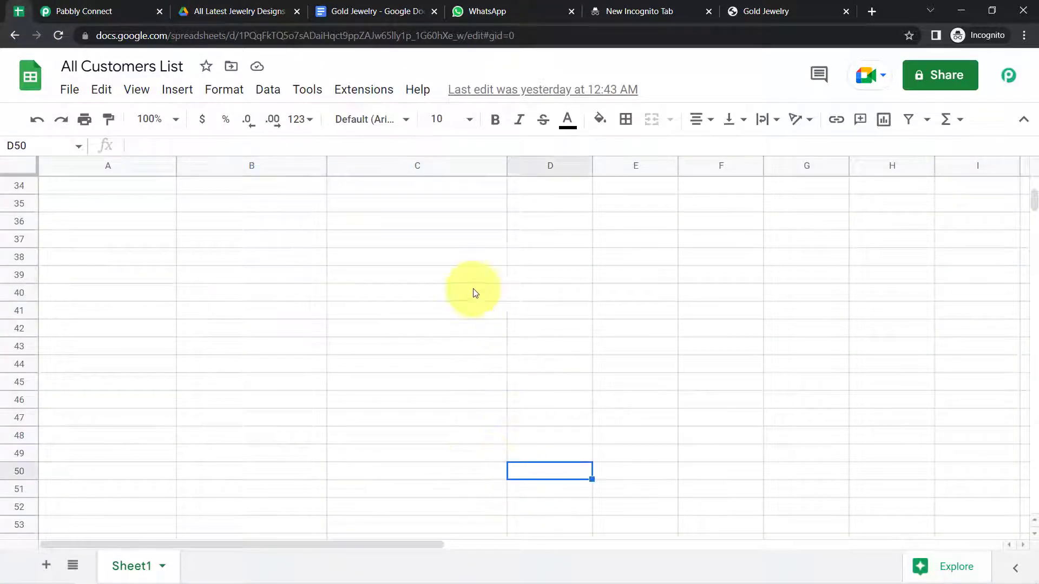
pyautogui.moveTo(452, 224); pyautogui.dragTo(464, 492)
pyautogui.moveTo(220, 220); pyautogui.dragTo(227, 400)
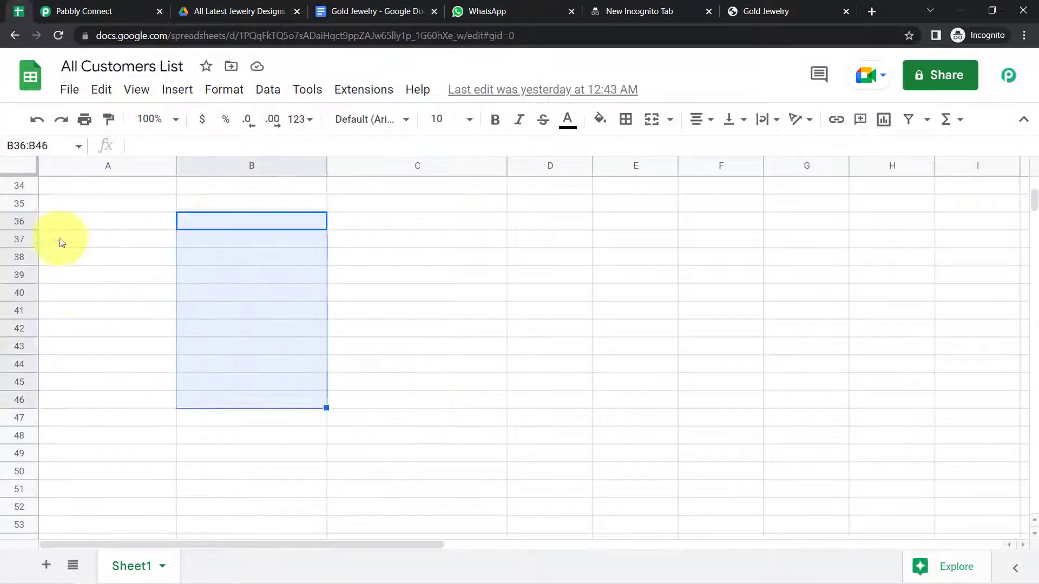
pyautogui.moveTo(109, 220); pyautogui.dragTo(108, 364)
pyautogui.click(99, 12)
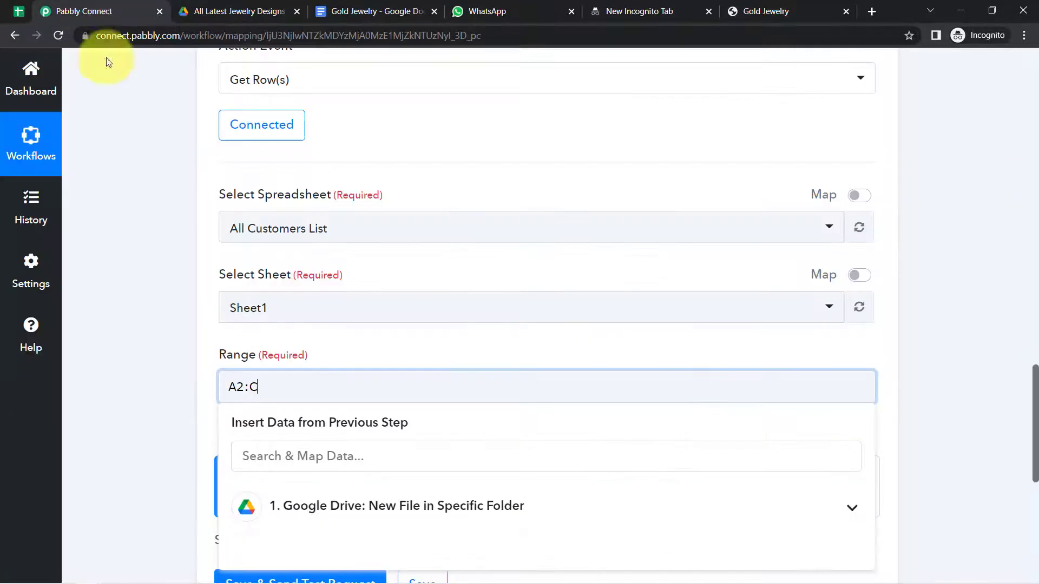
# - Save the Get Row(s) action and send a test request
pyautogui.click(106, 57)
pyautogui.moveTo(1033, 409); pyautogui.dragTo(1030, 546)
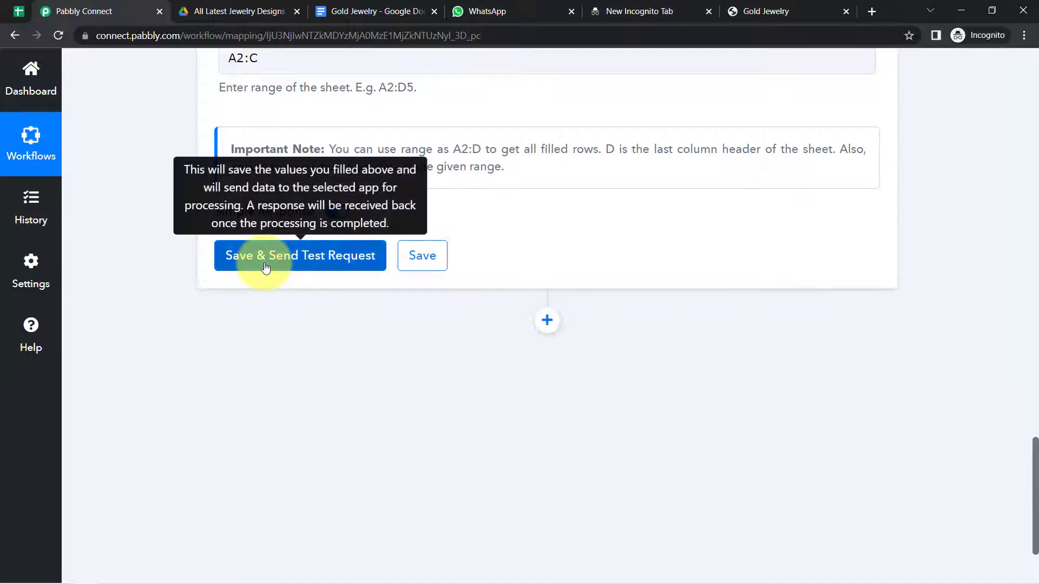
pyautogui.click(266, 262)
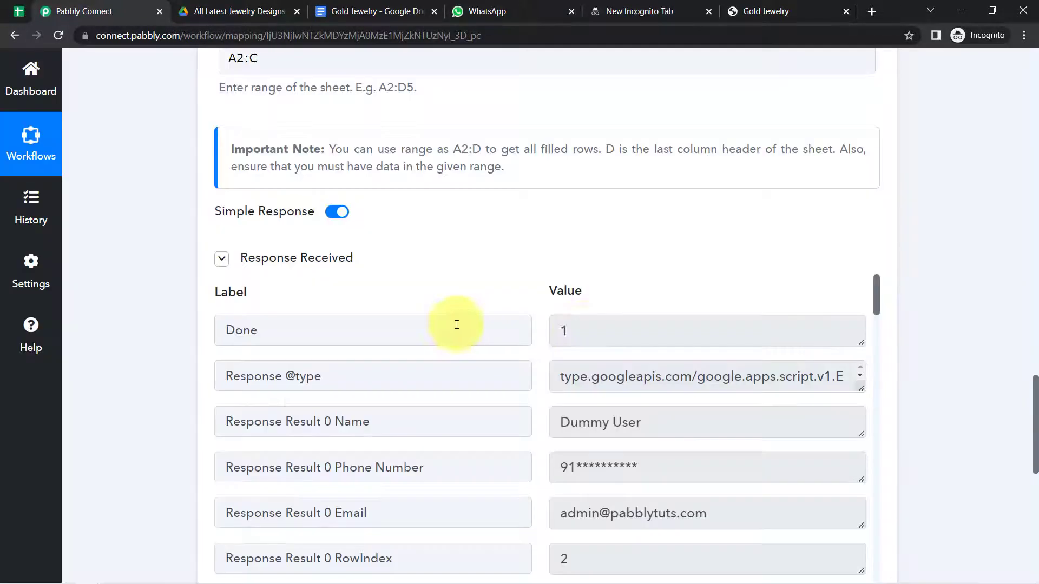
# - Look through the name, email and RowIndex values in the Get Row(s) response and browse the following results
pyautogui.tripleClick(582, 386)
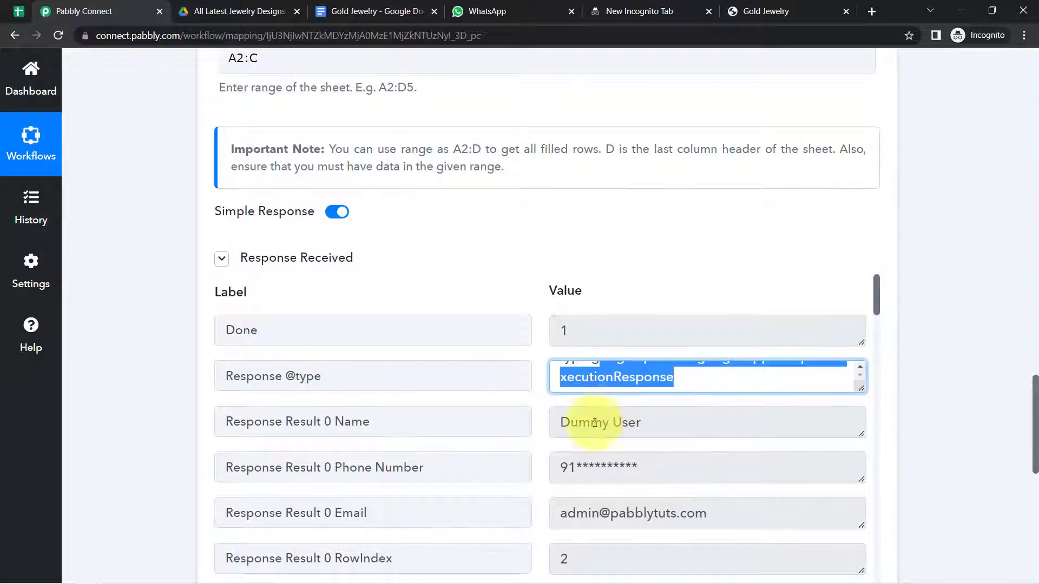
pyautogui.moveTo(569, 424); pyautogui.dragTo(664, 417)
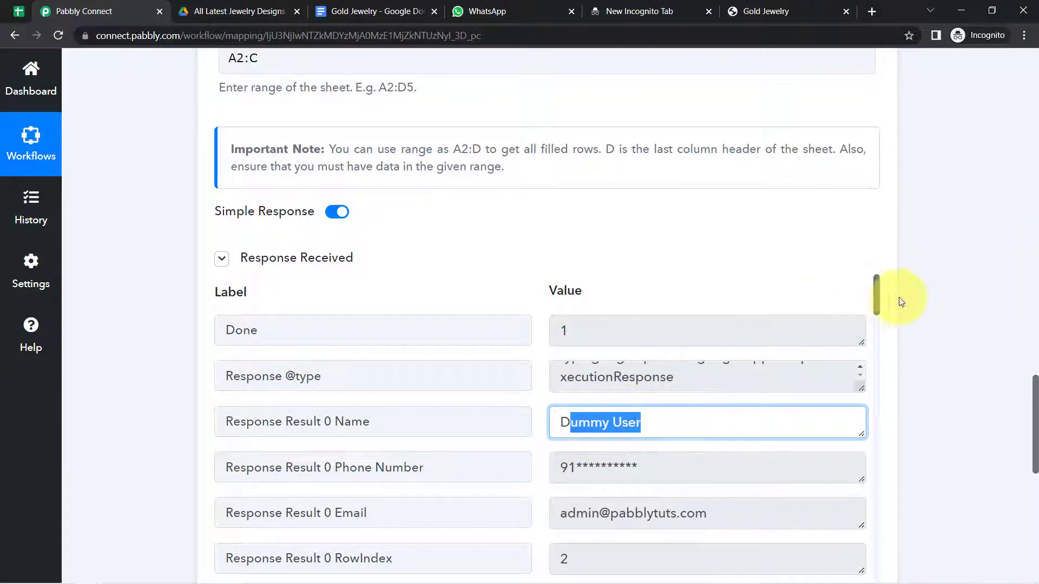
pyautogui.moveTo(877, 301); pyautogui.dragTo(877, 313)
pyautogui.tripleClick(697, 397)
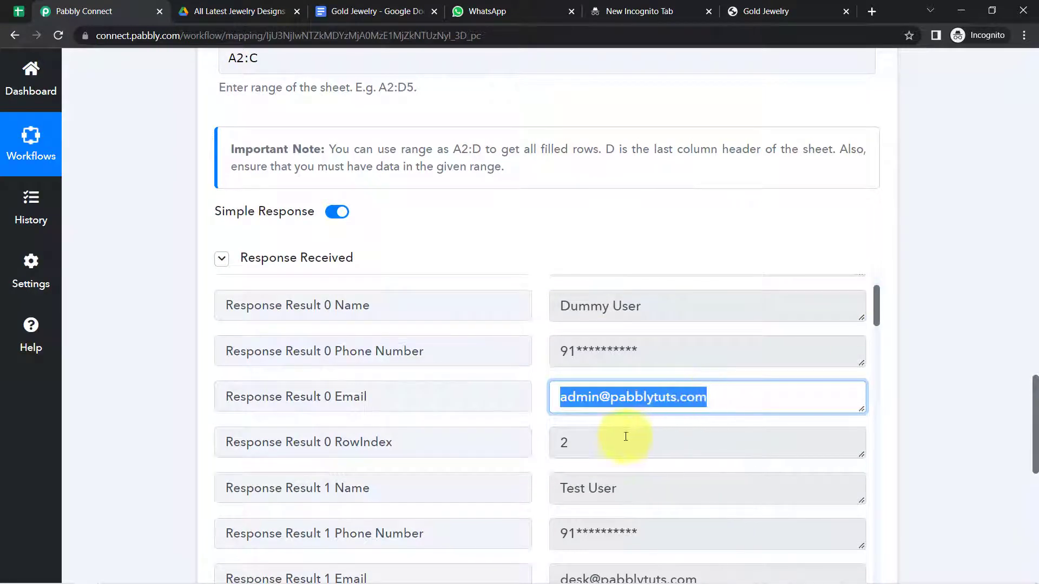
pyautogui.moveTo(593, 442); pyautogui.dragTo(554, 449)
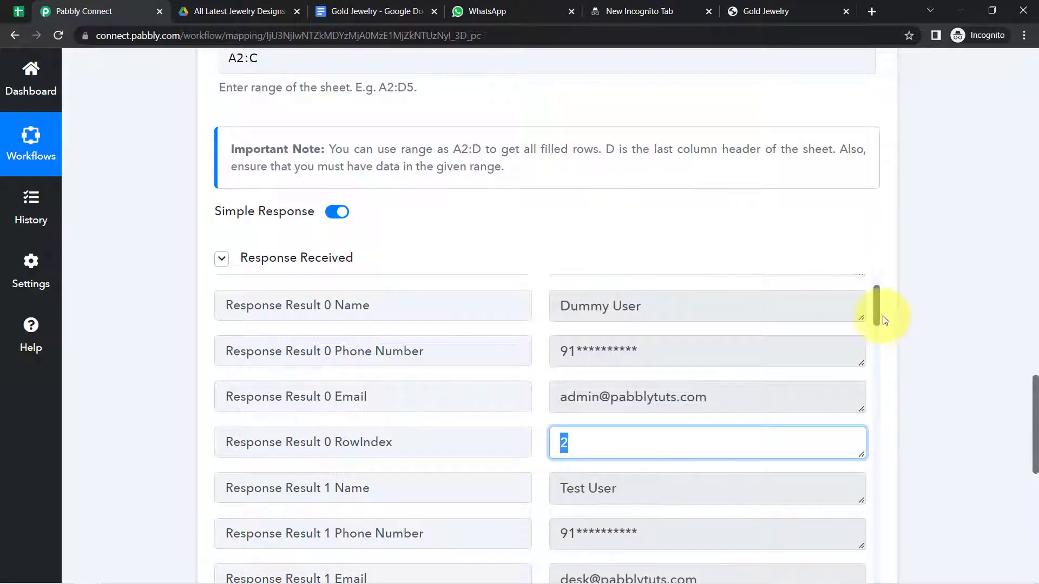
pyautogui.moveTo(877, 316); pyautogui.dragTo(872, 460)
# - Examine the customer entries in rows 2 to 5 of the All Customers List spreadsheet one by one
pyautogui.click(16, 15)
pyautogui.click(398, 327)
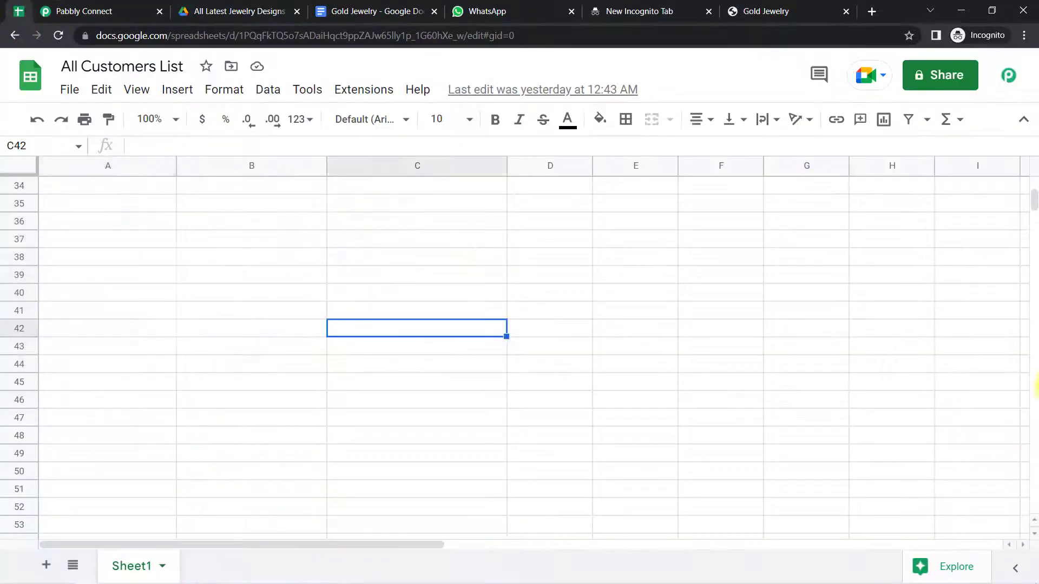
pyautogui.moveTo(1034, 204); pyautogui.dragTo(1033, 181)
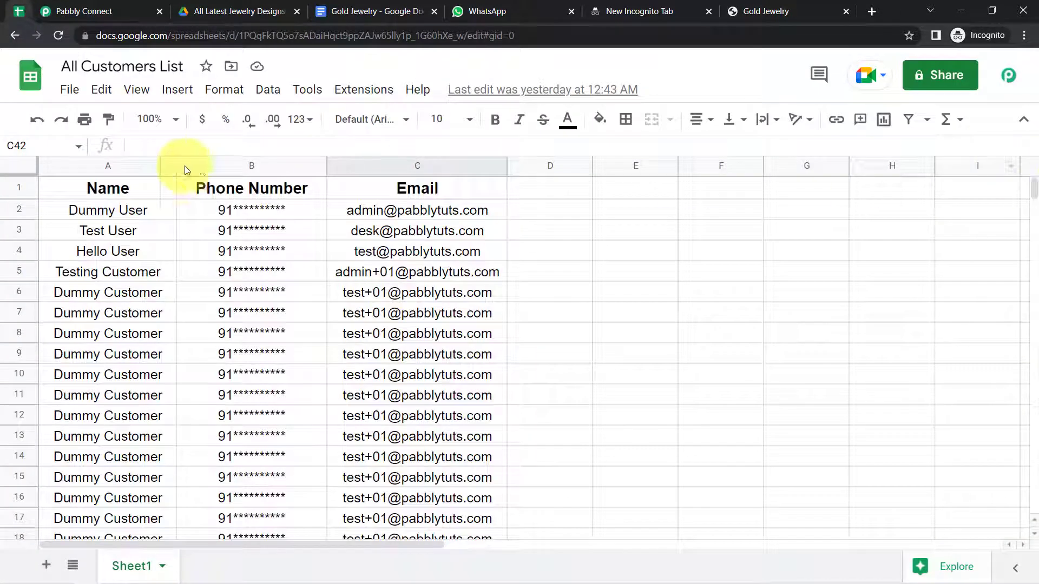
pyautogui.click(282, 214)
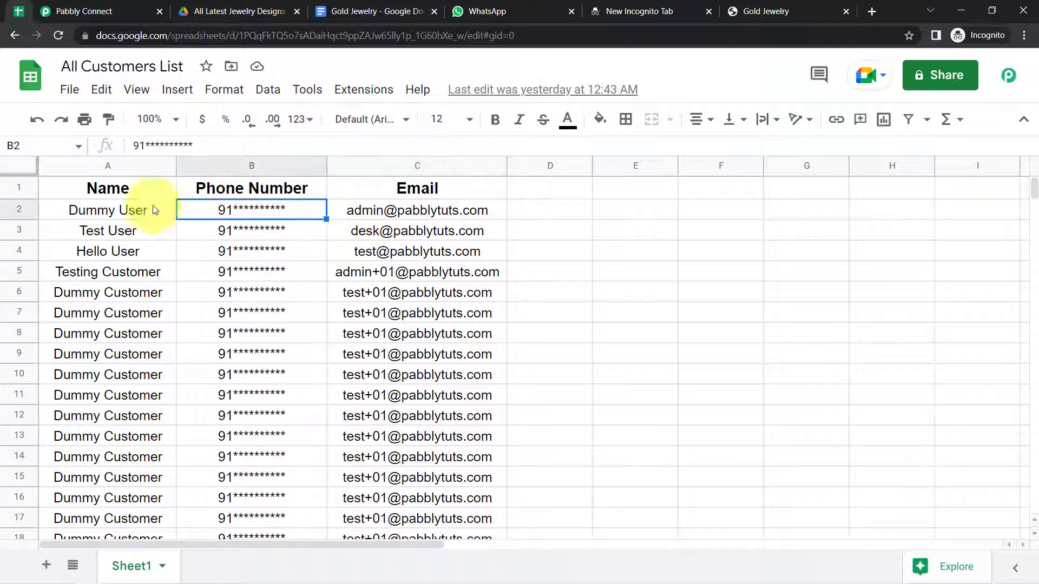
pyautogui.click(5, 207)
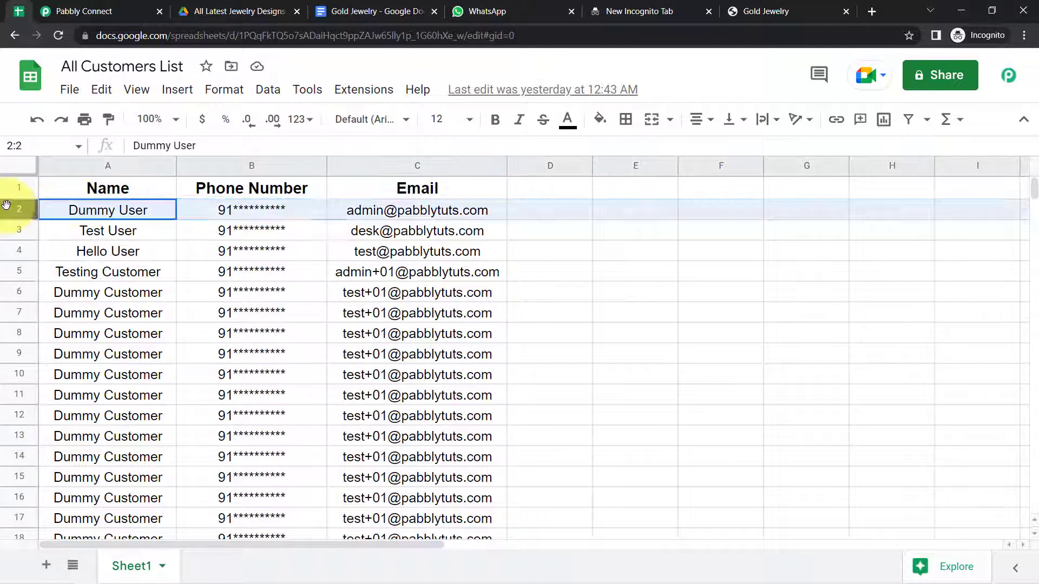
pyautogui.click(17, 229)
pyautogui.click(49, 236)
pyautogui.click(2, 249)
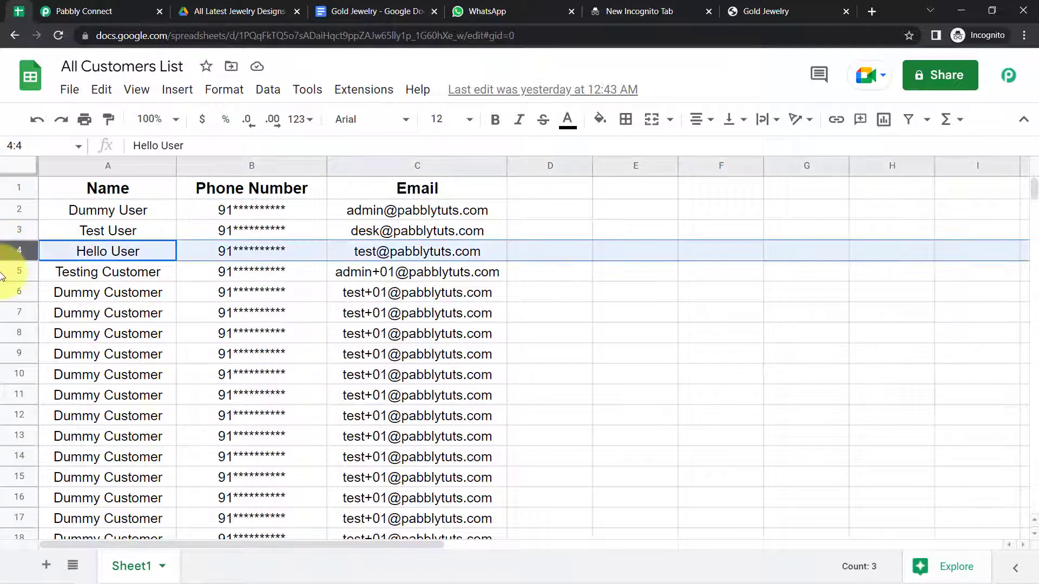
pyautogui.click(3, 273)
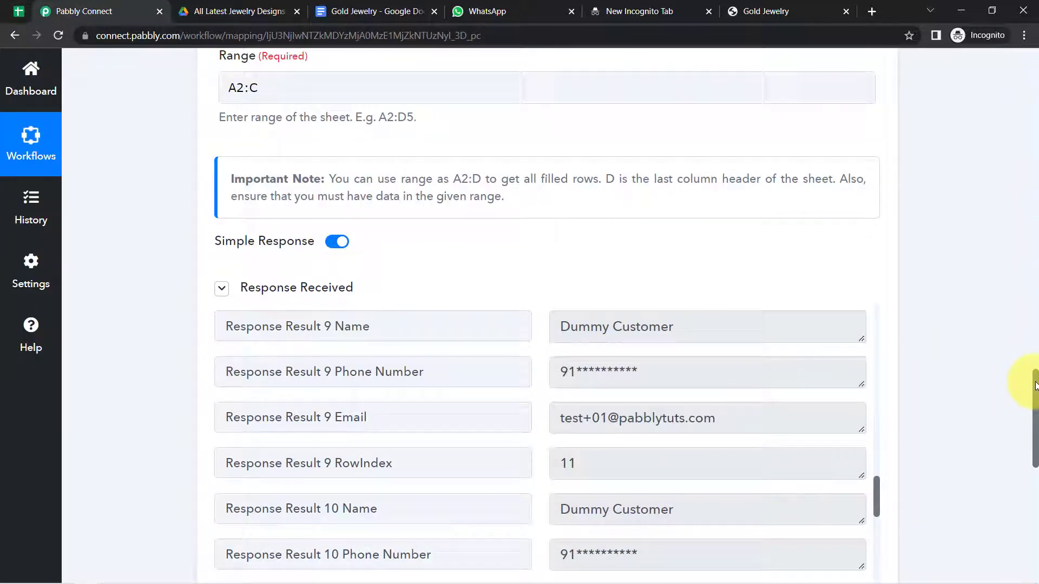
# - Add an Iterator by Pabbly action below the Get Row(s) action
pyautogui.moveTo(1035, 386); pyautogui.dragTo(1027, 518)
pyautogui.click(547, 193)
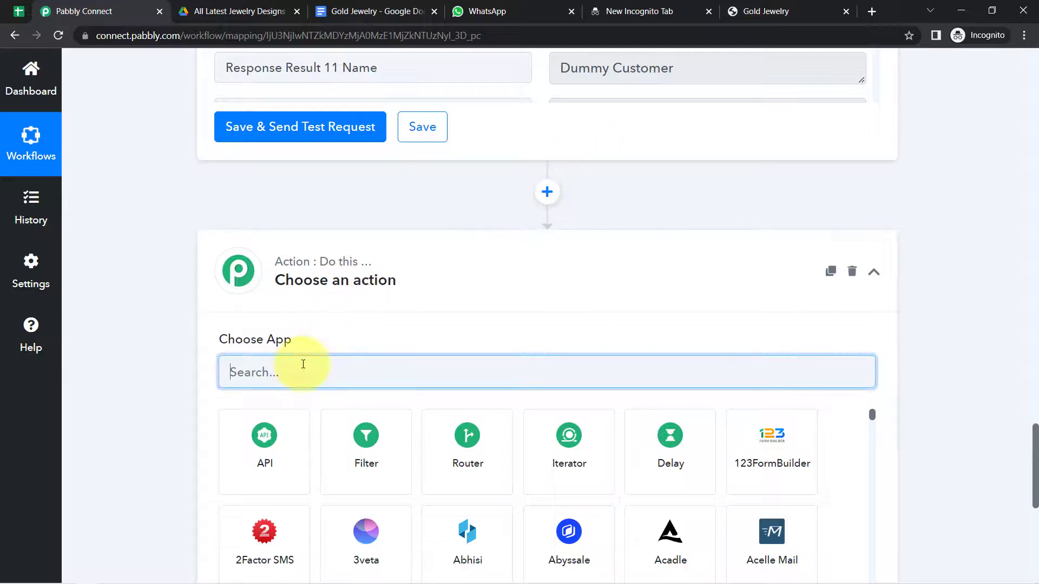
pyautogui.write('iter')
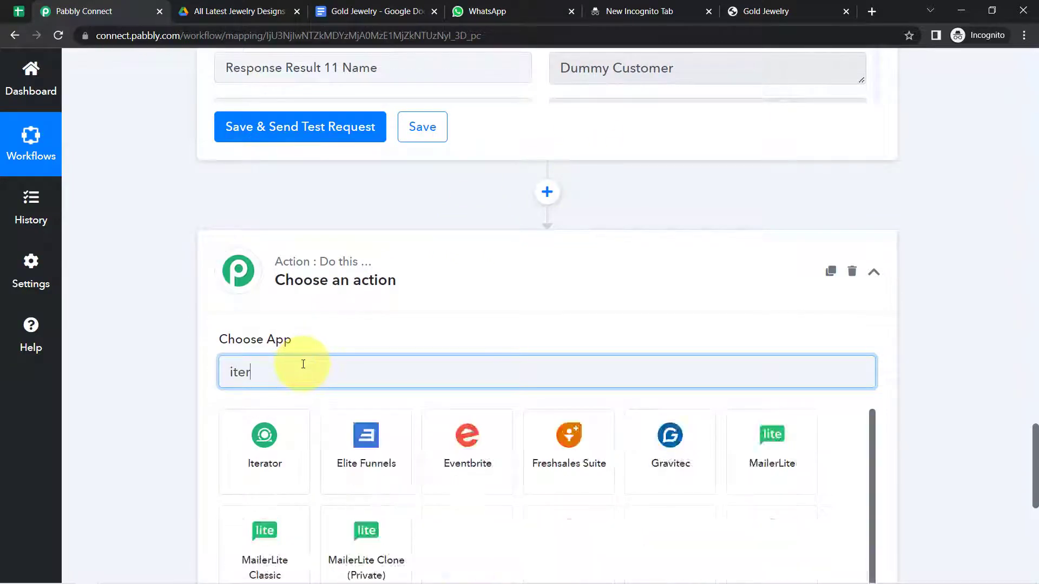
pyautogui.click(265, 468)
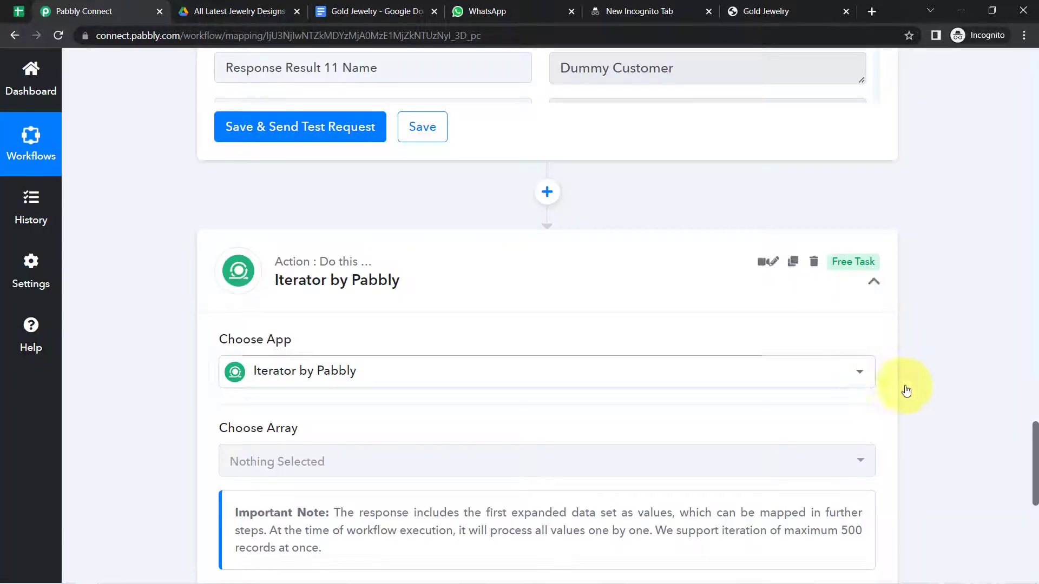
pyautogui.scroll(-4, 1028, 476)
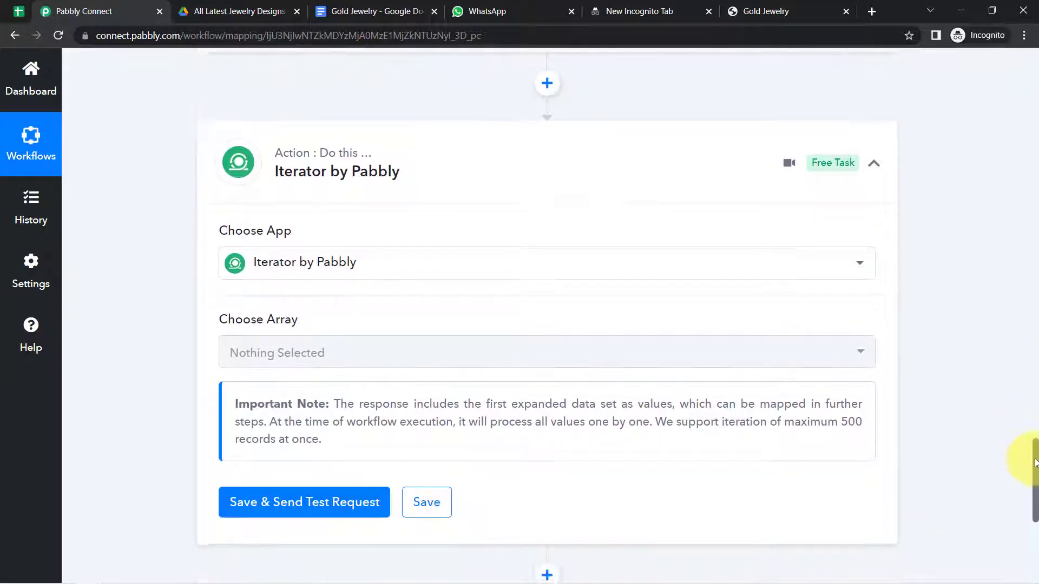
pyautogui.scroll(1, 234, 234)
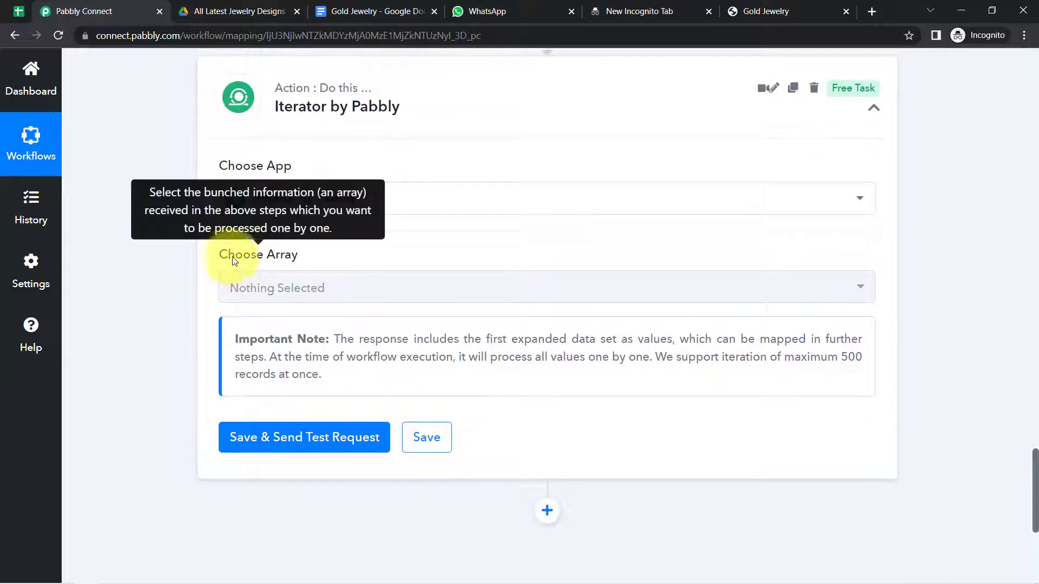
# - Turn off Simple Response in the Google Sheets Get Row(s) action and resend its test request
pyautogui.moveTo(290, 255); pyautogui.dragTo(299, 258)
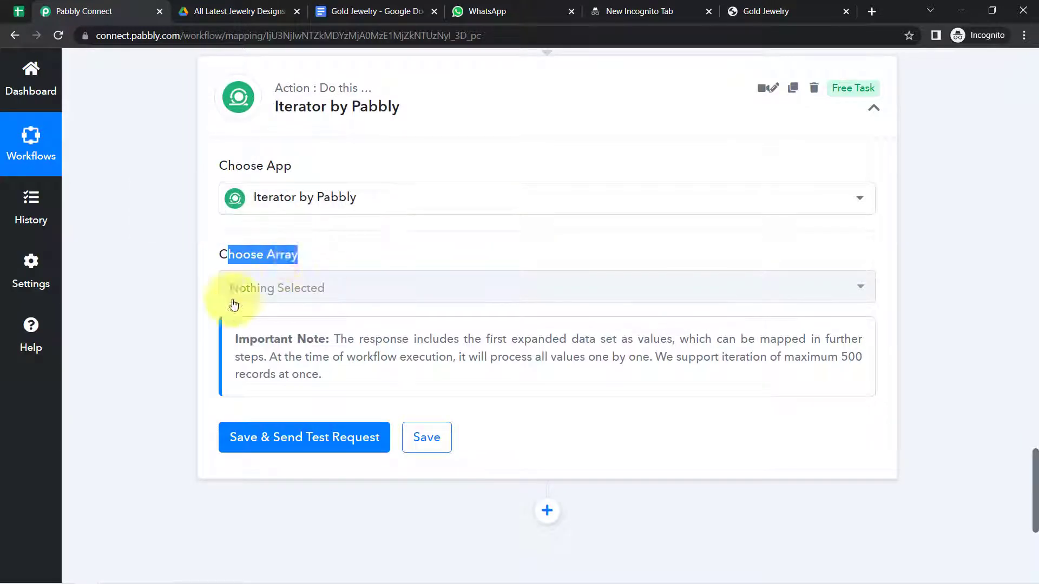
pyautogui.click(181, 317)
pyautogui.scroll(5, 1022, 456)
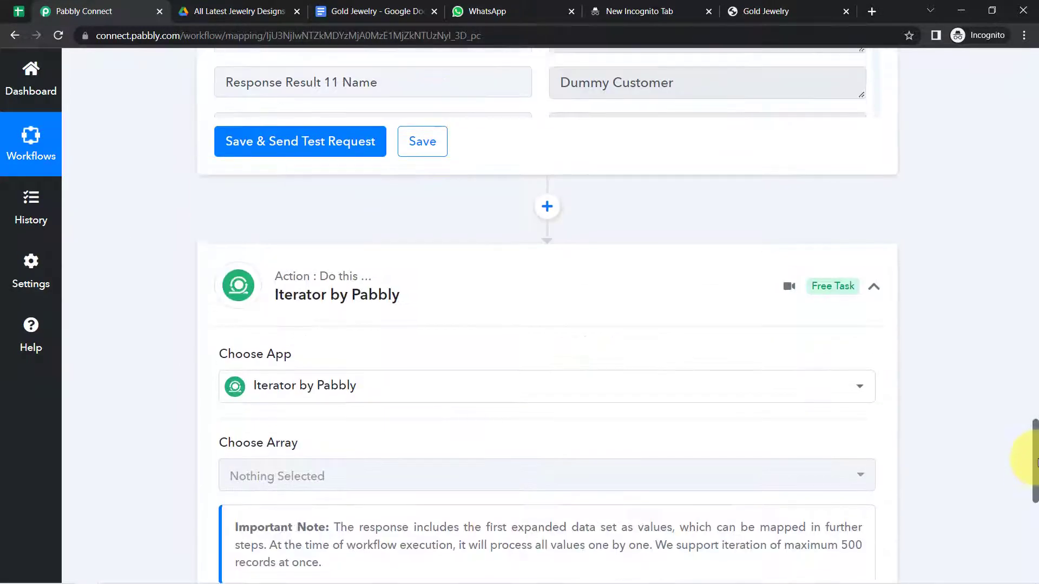
pyautogui.moveTo(1036, 452); pyautogui.dragTo(1037, 368)
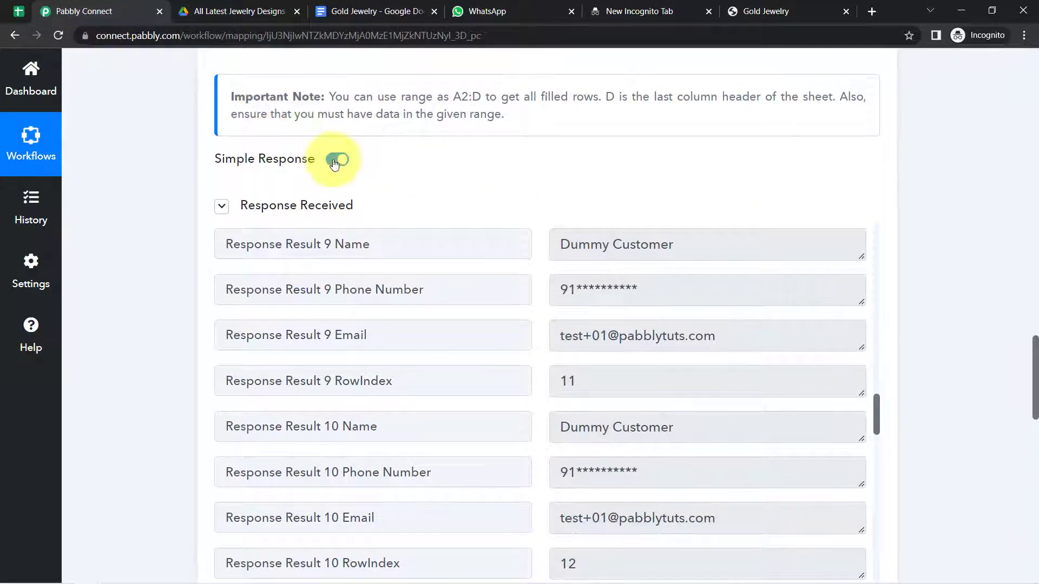
pyautogui.click(336, 160)
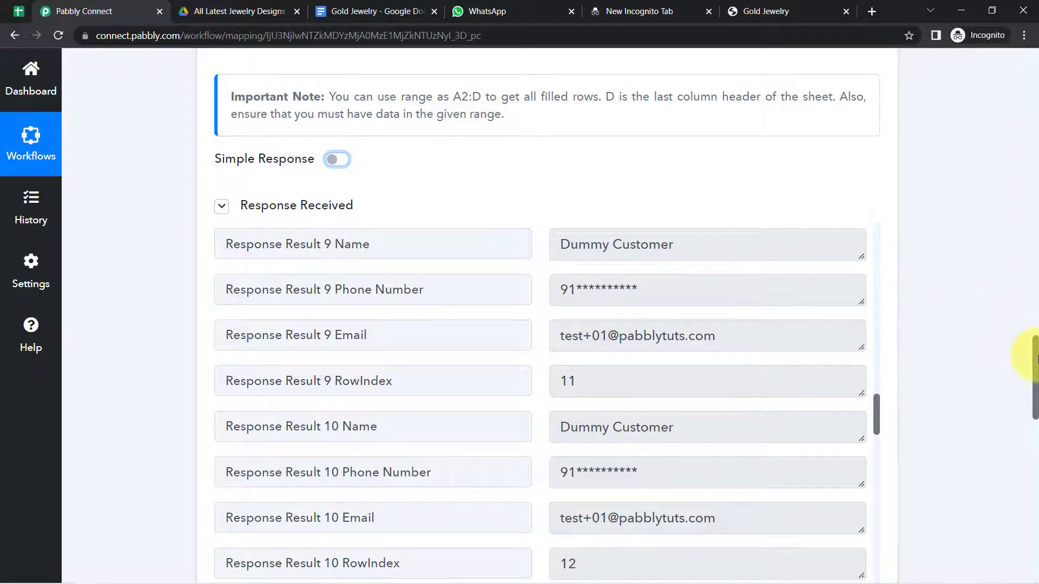
pyautogui.moveTo(1035, 362); pyautogui.dragTo(1033, 411)
pyautogui.click(256, 359)
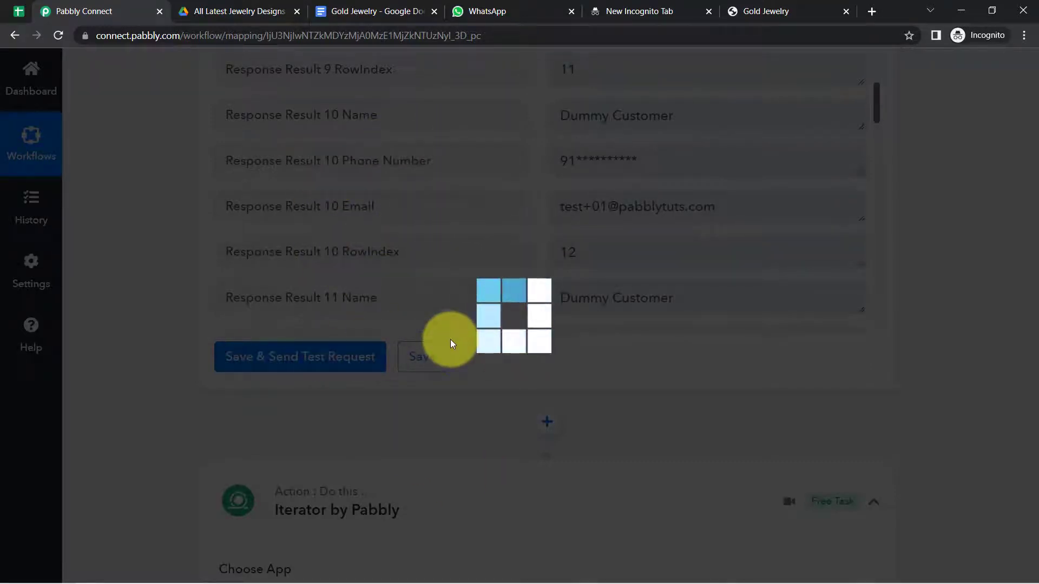
# - Enlarge the Response Result value of the Get Row(s) action and look through the returned customer data
pyautogui.scroll(-4, 450, 339)
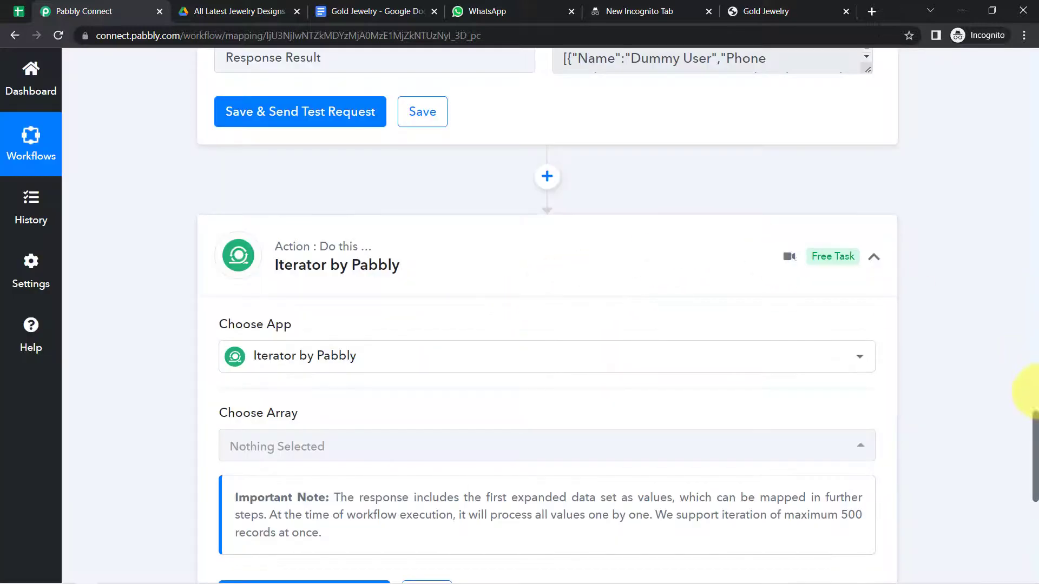
pyautogui.scroll(6, 1027, 401)
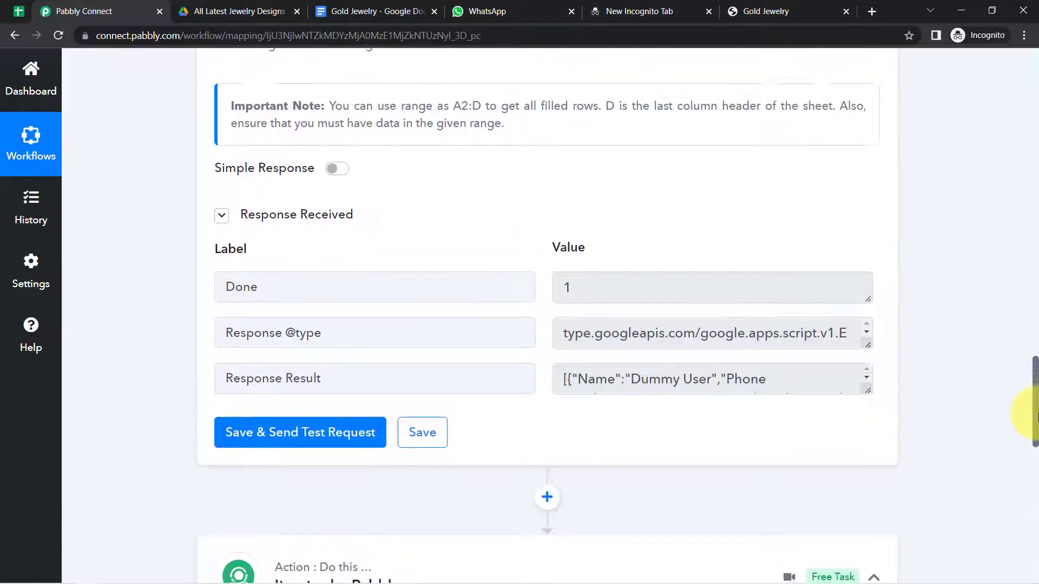
pyautogui.scroll(-3, 1025, 425)
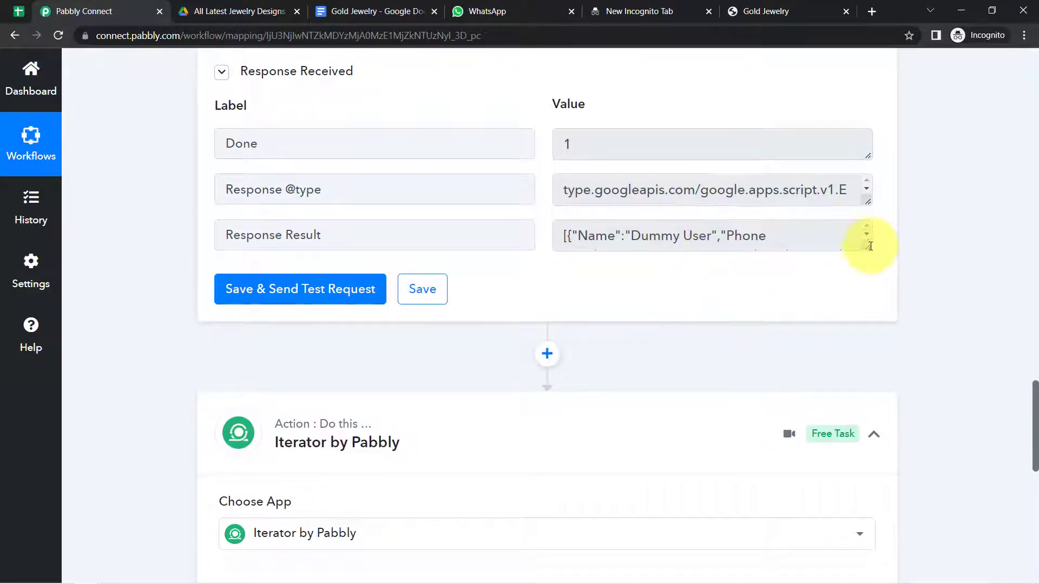
pyautogui.moveTo(870, 246); pyautogui.dragTo(868, 480)
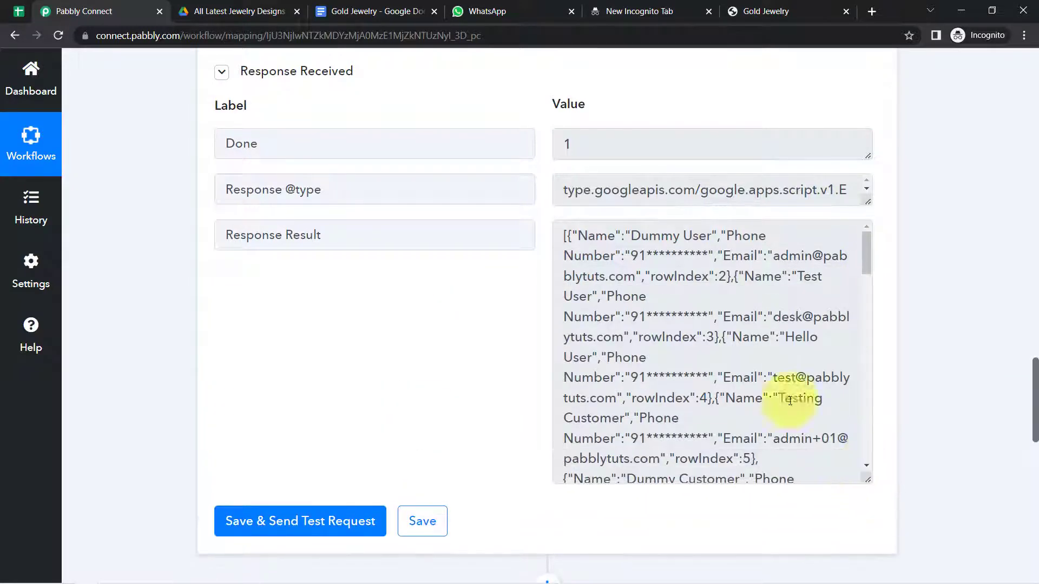
pyautogui.moveTo(595, 235); pyautogui.dragTo(688, 438)
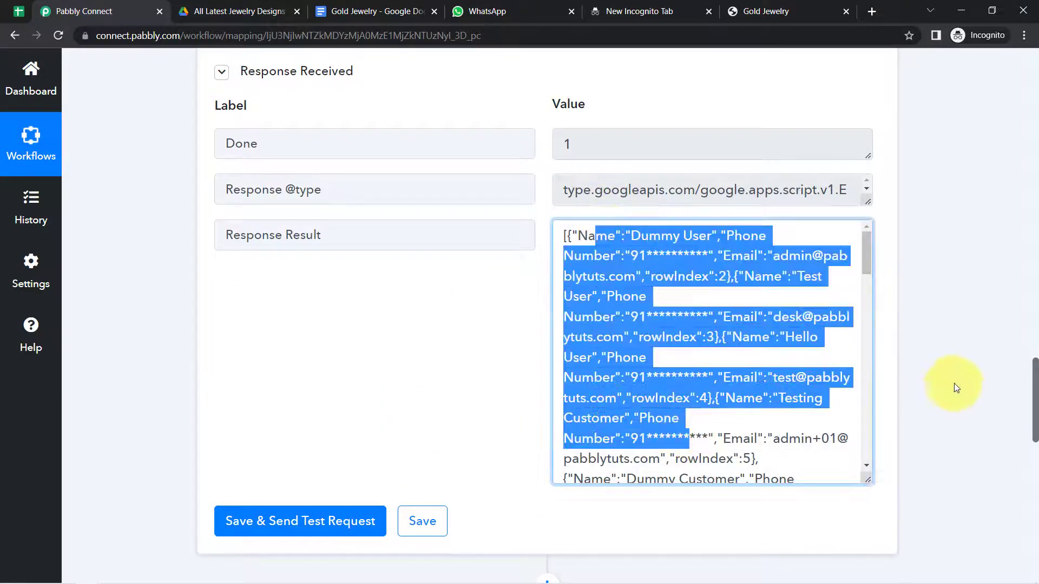
# - Reload the workflow page and choose 2. Response Result [] as the array for the Iterator action
pyautogui.scroll(-8, 1031, 401)
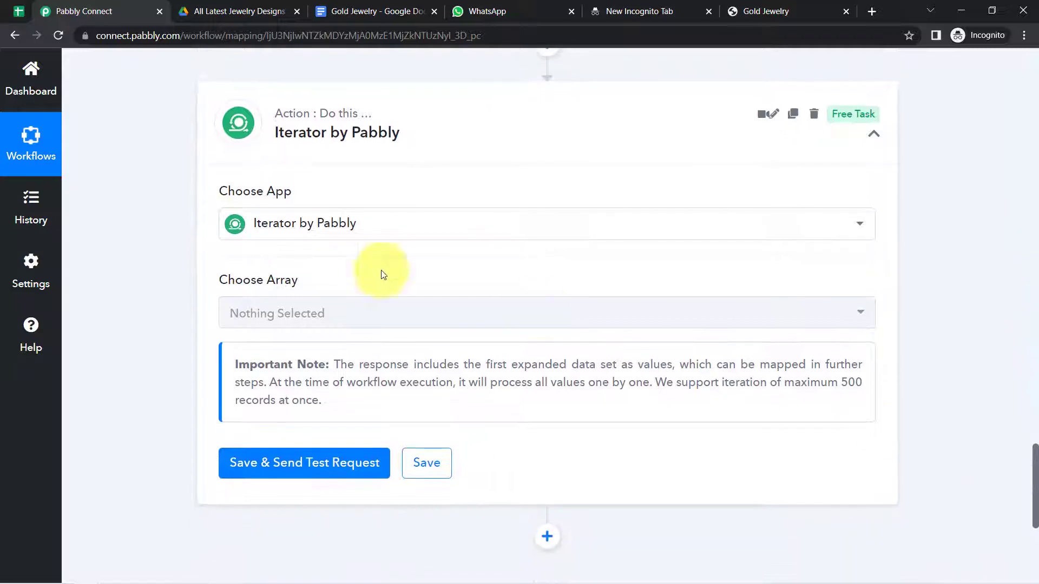
pyautogui.click(238, 319)
pyautogui.click(124, 146)
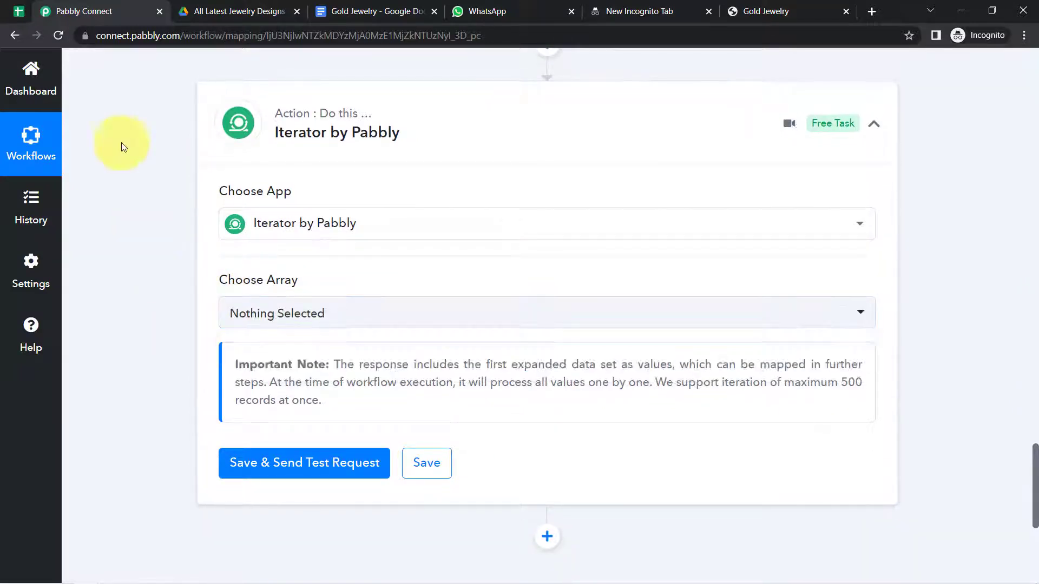
pyautogui.click(59, 35)
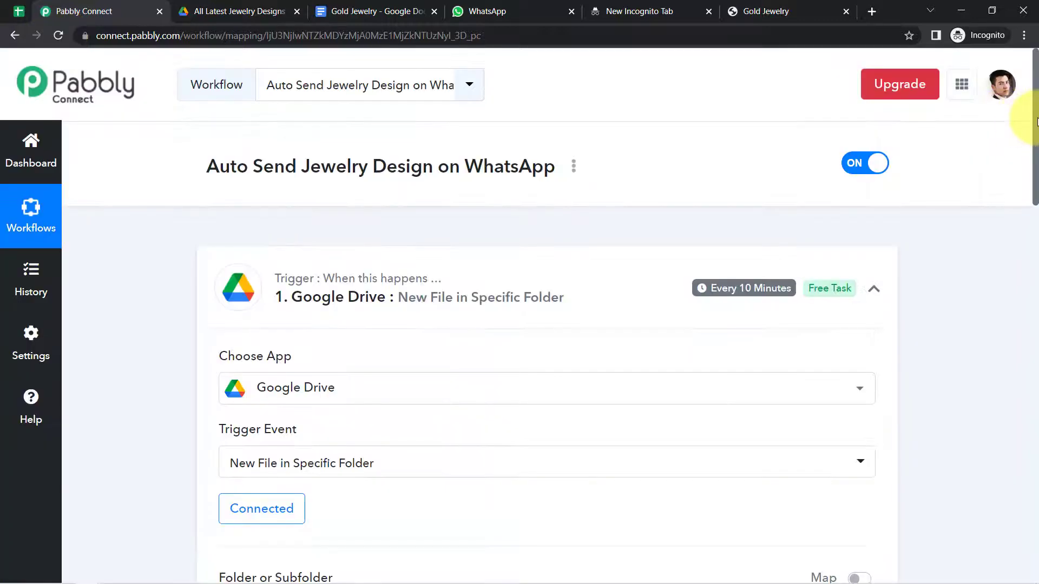
pyautogui.moveTo(1037, 121); pyautogui.dragTo(1034, 191)
pyautogui.moveTo(1033, 235); pyautogui.dragTo(1027, 405)
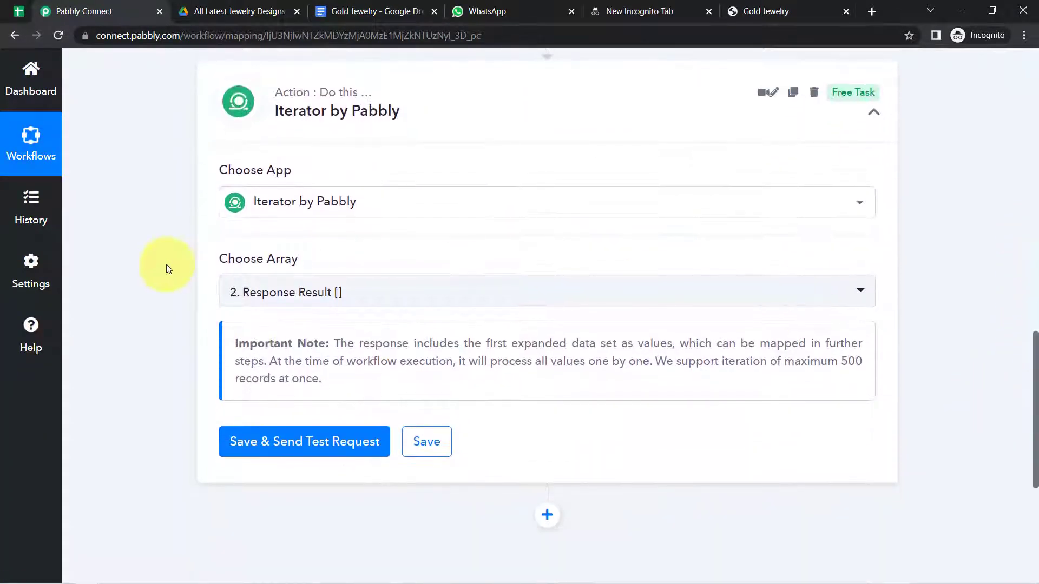
pyautogui.click(315, 294)
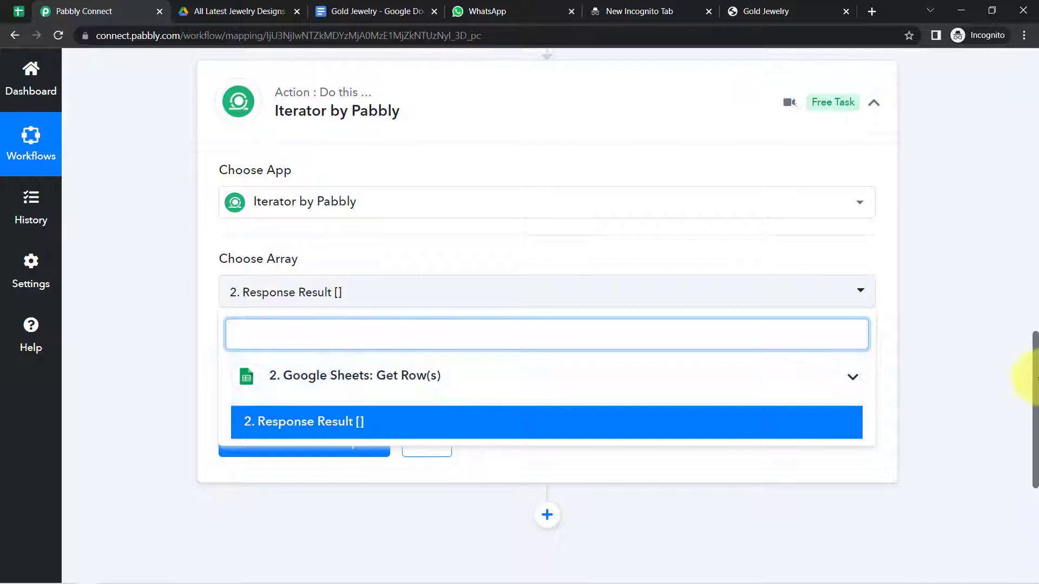
# - Expand the Get Row(s) action's received response and examine its Response Result entry
pyautogui.moveTo(1037, 385); pyautogui.dragTo(1027, 287)
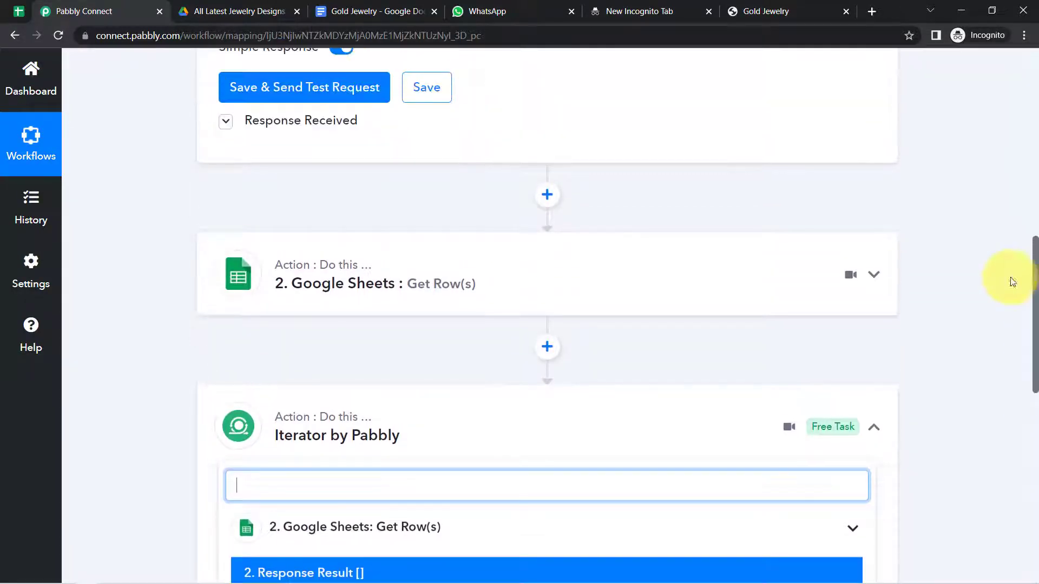
pyautogui.click(346, 306)
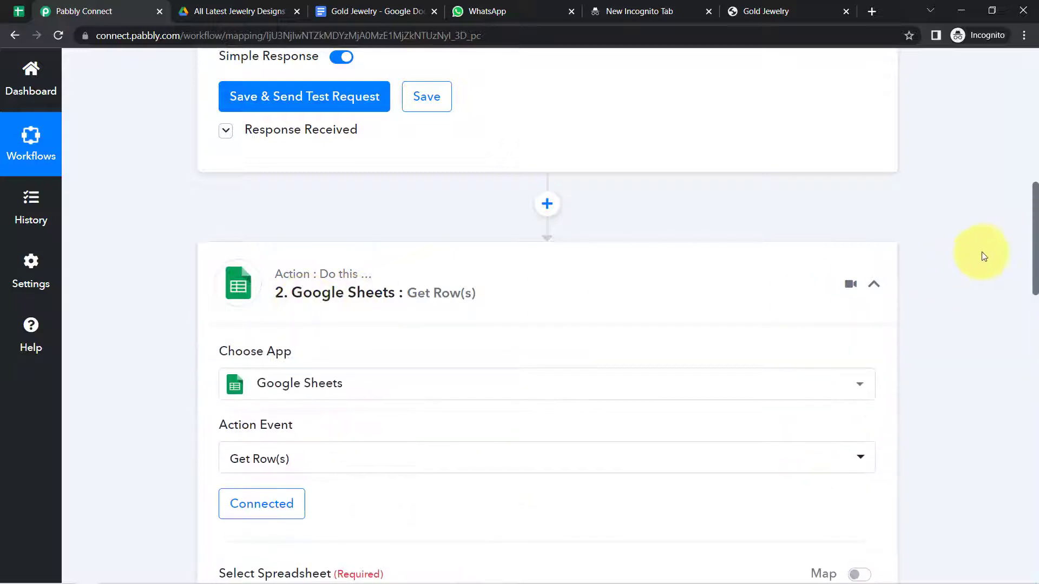
pyautogui.moveTo(1036, 253); pyautogui.dragTo(1034, 378)
pyautogui.click(333, 349)
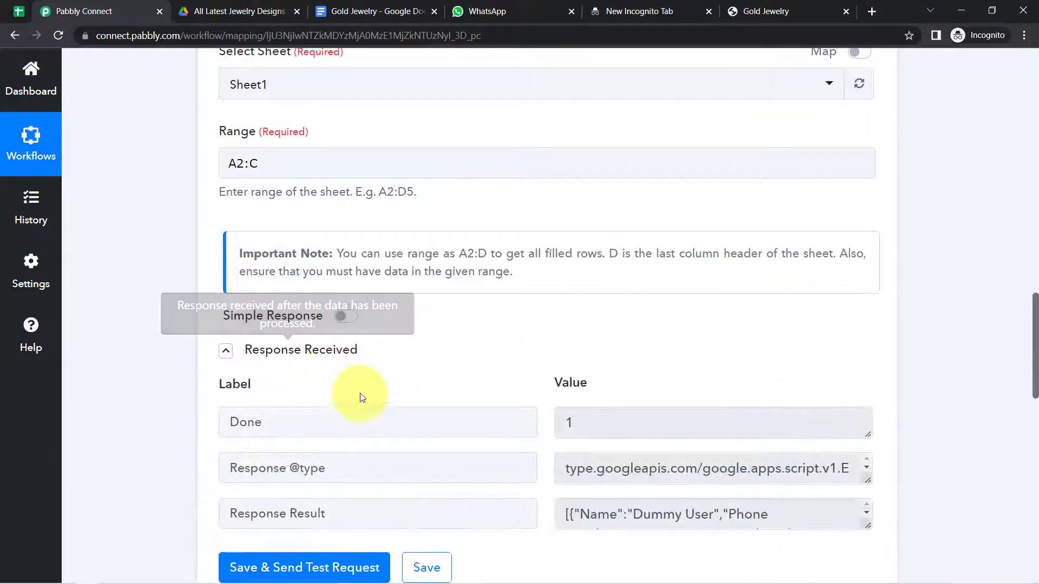
pyautogui.moveTo(244, 513); pyautogui.dragTo(476, 508)
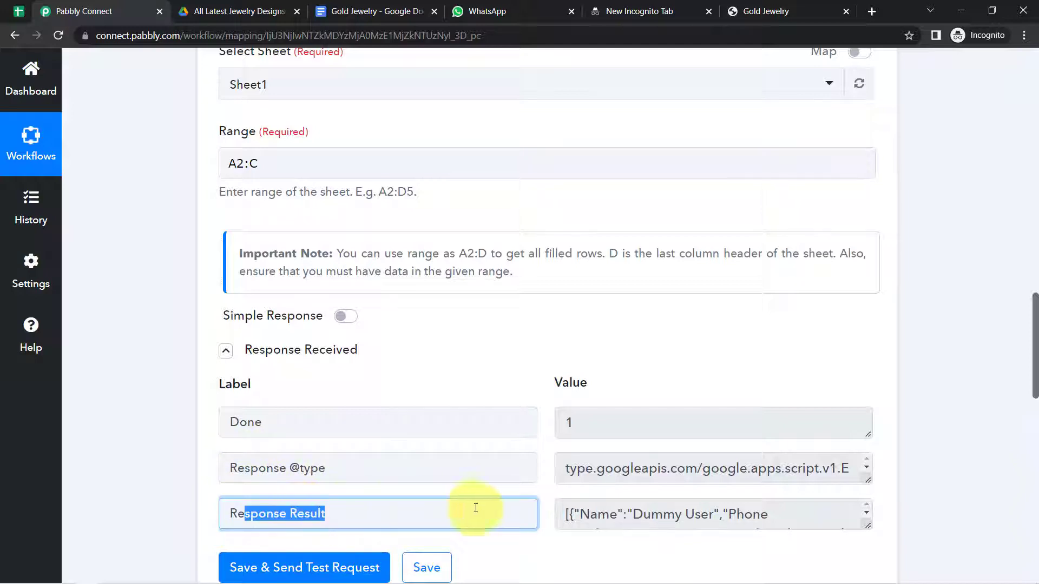
pyautogui.moveTo(866, 528); pyautogui.dragTo(867, 571)
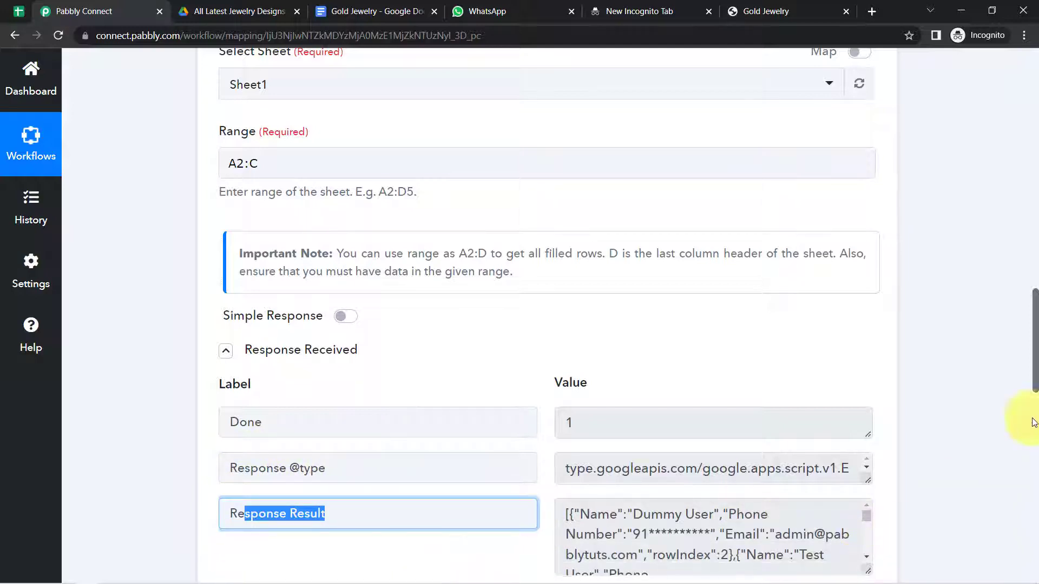
# - Save the Iterator action with a test request and check the Name, Phone Number, Email and RowIndex values it returns
pyautogui.moveTo(1034, 369); pyautogui.dragTo(1016, 534)
pyautogui.click(317, 244)
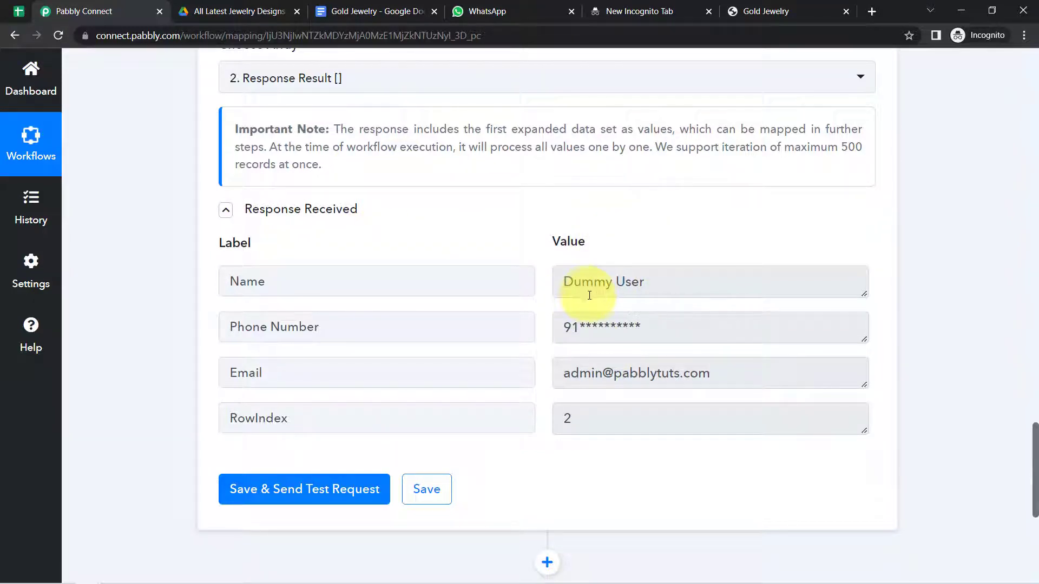
pyautogui.moveTo(639, 280); pyautogui.dragTo(563, 294)
pyautogui.moveTo(598, 325); pyautogui.dragTo(555, 323)
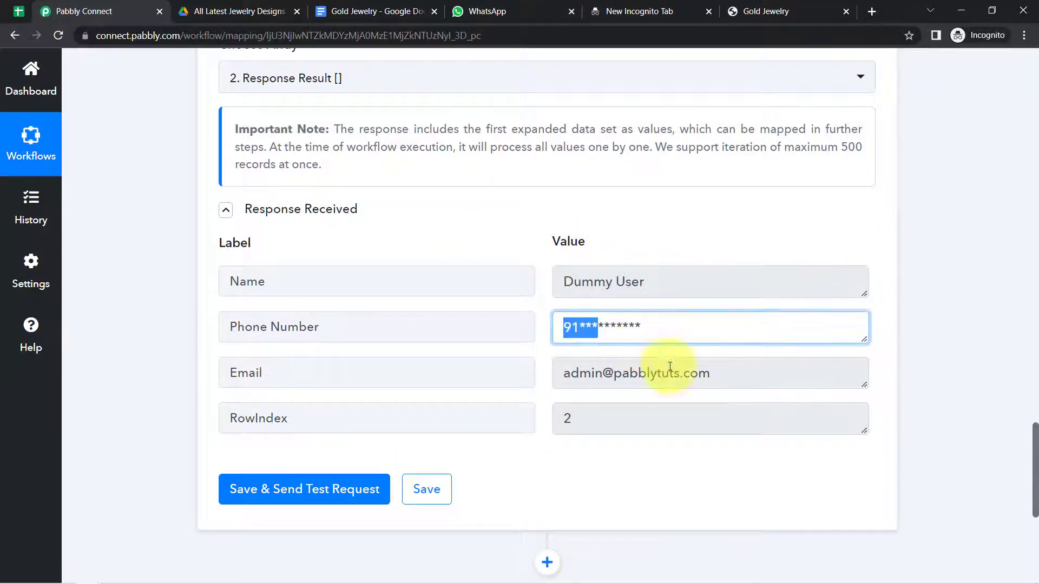
pyautogui.moveTo(669, 366); pyautogui.dragTo(510, 371)
pyautogui.moveTo(587, 422); pyautogui.dragTo(558, 420)
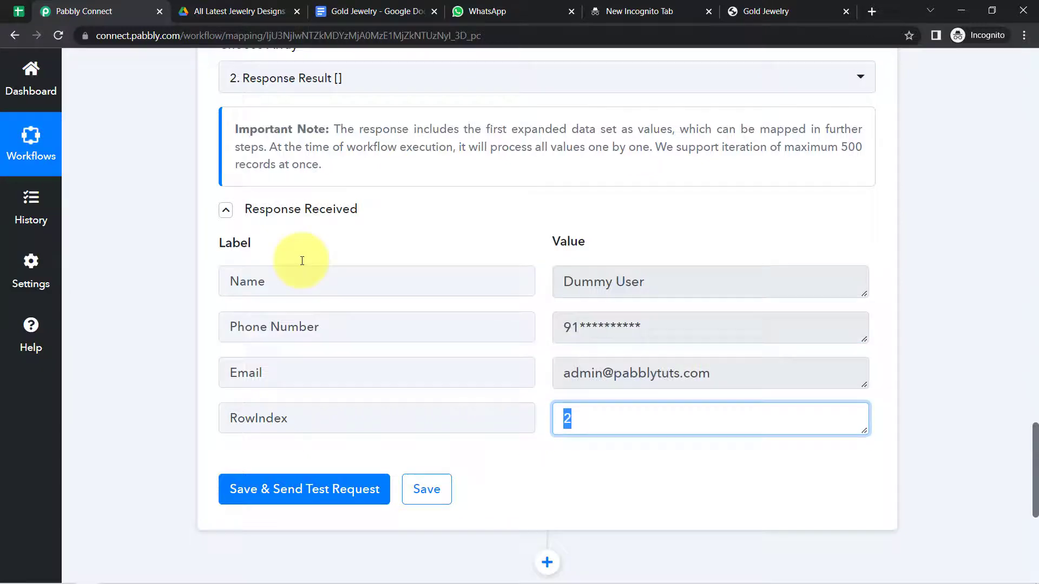
# - Compare the Iterator's response with the name, phone number and email in row 2 of the All Customers List spreadsheet
pyautogui.click(21, 9)
pyautogui.click(106, 216)
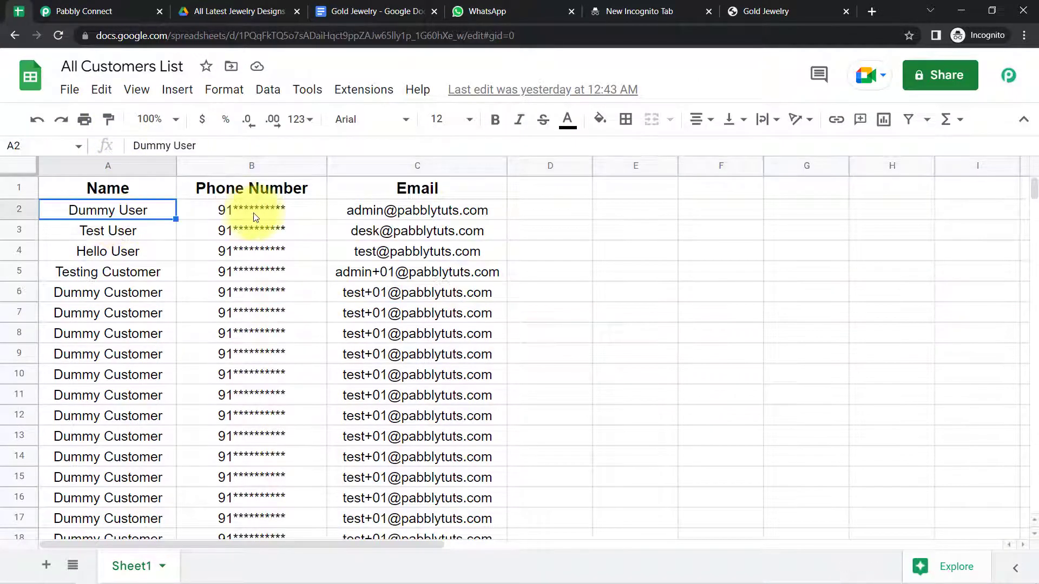
pyautogui.click(257, 211)
pyautogui.click(389, 214)
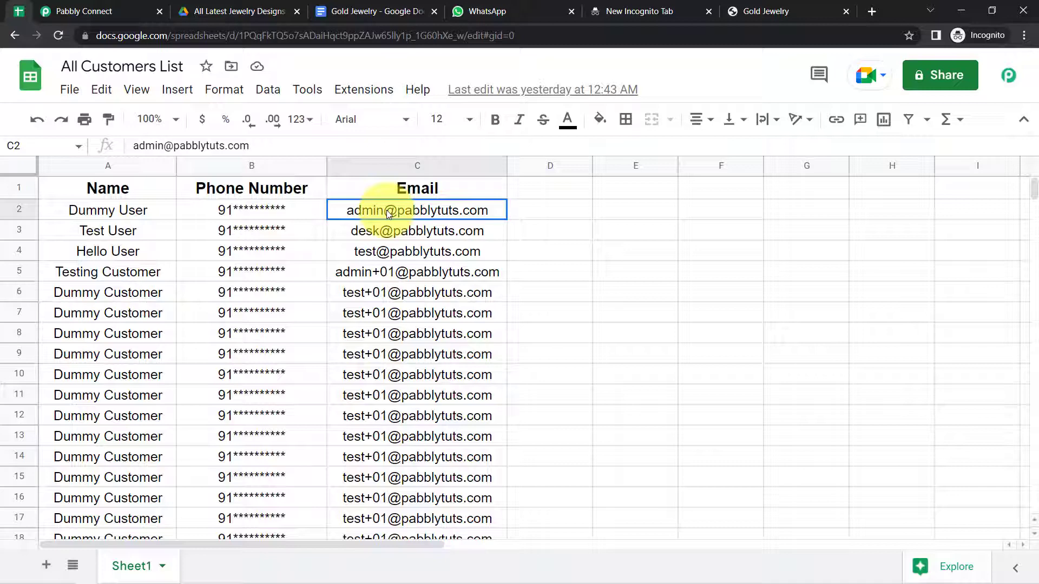
pyautogui.click(135, 10)
pyautogui.click(623, 331)
pyautogui.moveTo(579, 374); pyautogui.dragTo(673, 374)
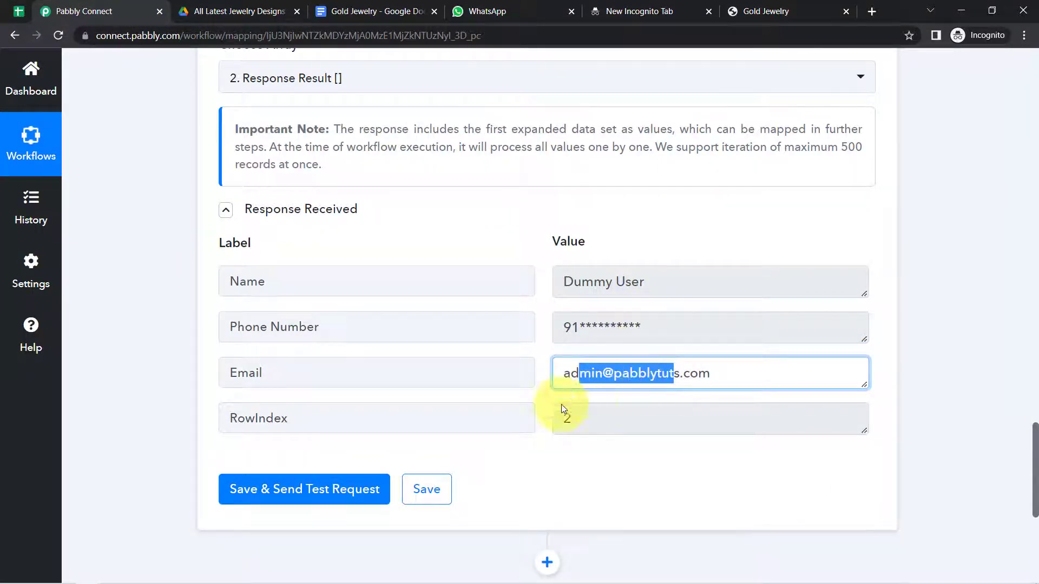
pyautogui.click(583, 406)
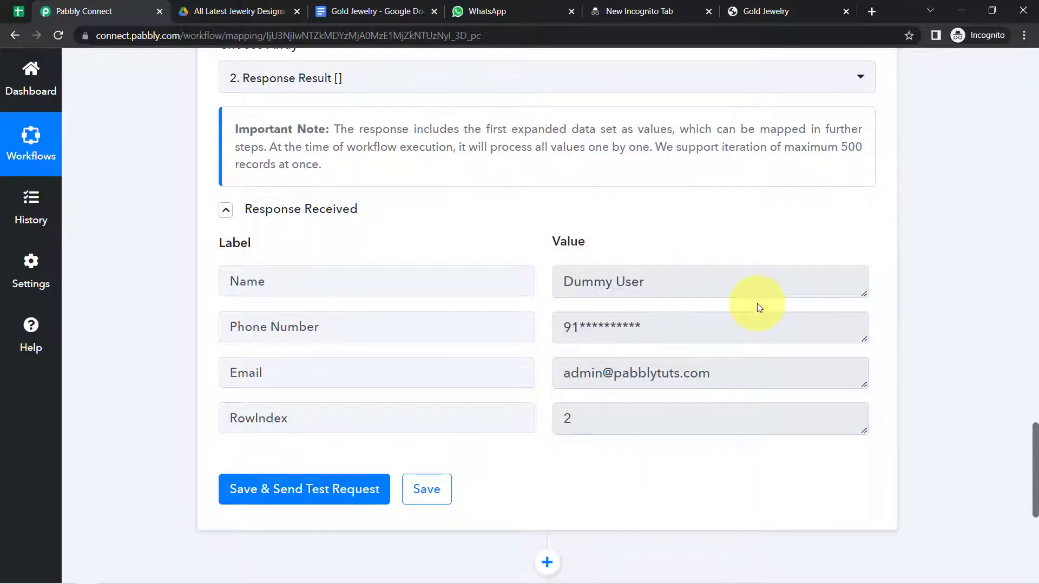
# - Collapse the Iterator action and the Google Drive trigger, and dismiss the low-battery notice
pyautogui.scroll(6, 1027, 439)
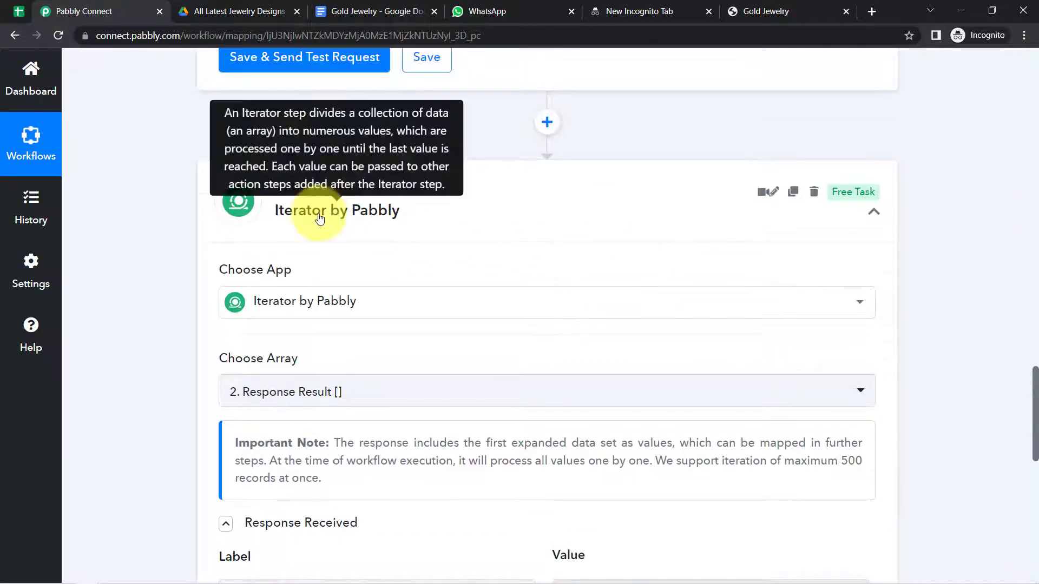
pyautogui.click(305, 212)
pyautogui.moveTo(1034, 493); pyautogui.dragTo(1013, 216)
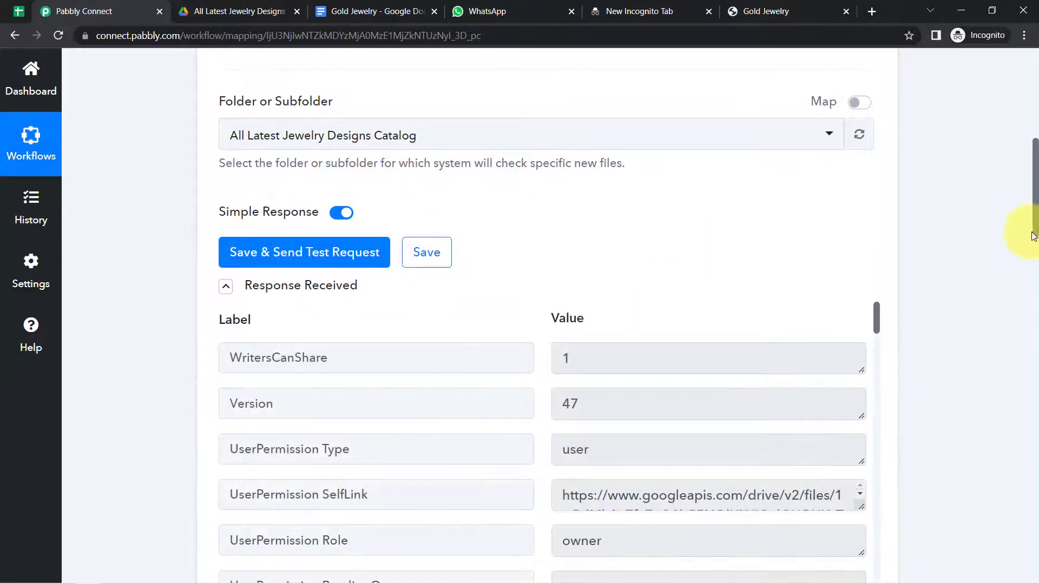
pyautogui.moveTo(1033, 232); pyautogui.dragTo(1034, 135)
pyautogui.click(549, 271)
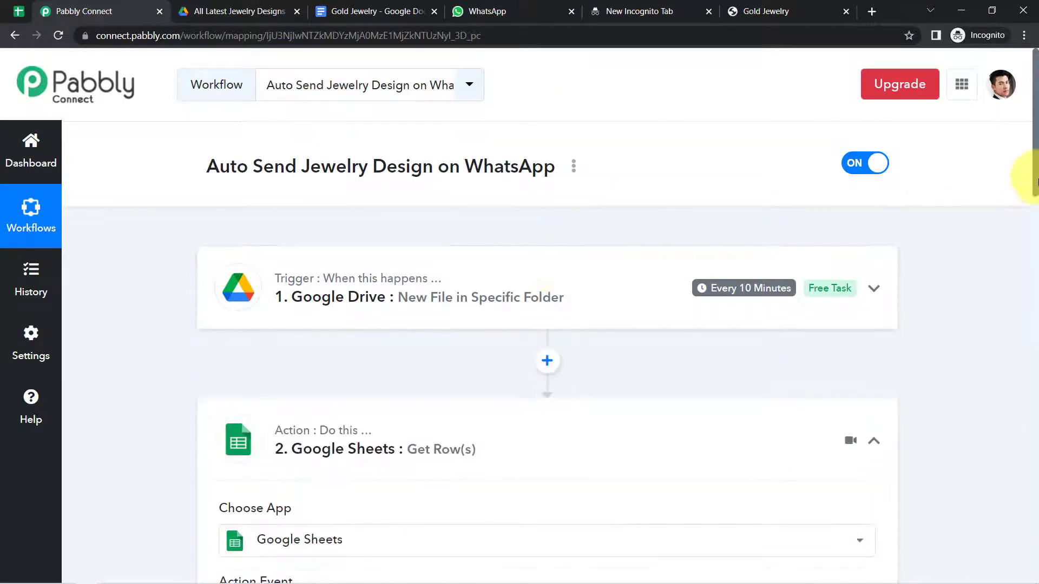
pyautogui.moveTo(1033, 173); pyautogui.dragTo(1031, 324)
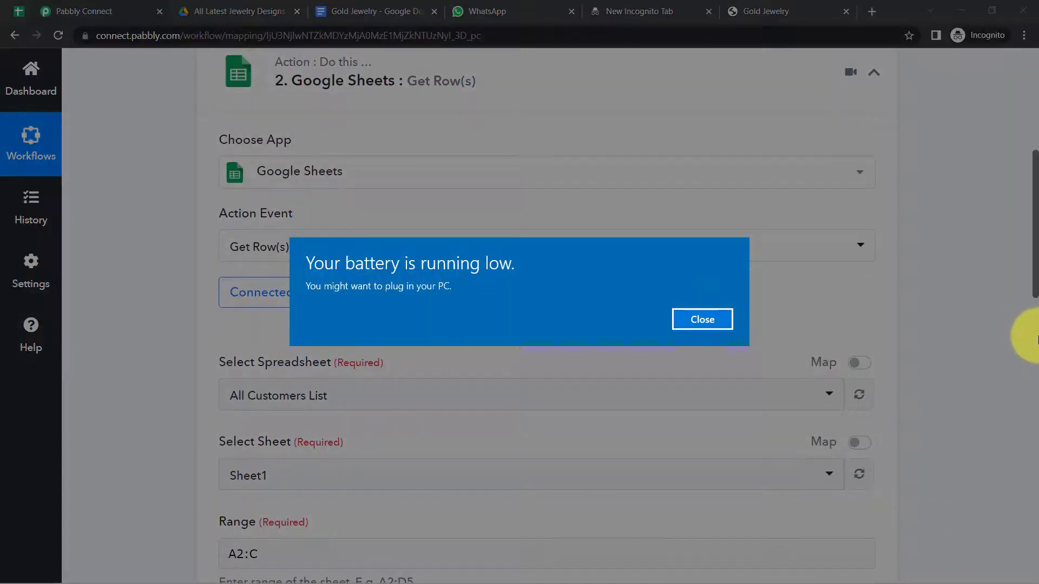
pyautogui.click(708, 321)
# - Add a WhatsApp Cloud API action below the Iterator action
pyautogui.moveTo(1034, 222); pyautogui.dragTo(1020, 476)
pyautogui.scroll(-2, 728, 359)
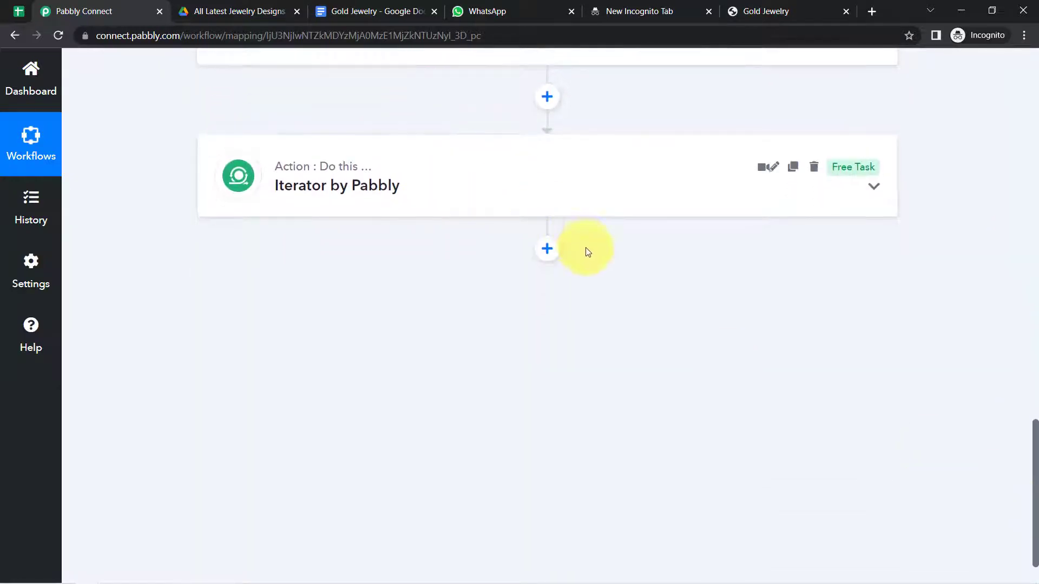
pyautogui.click(547, 249)
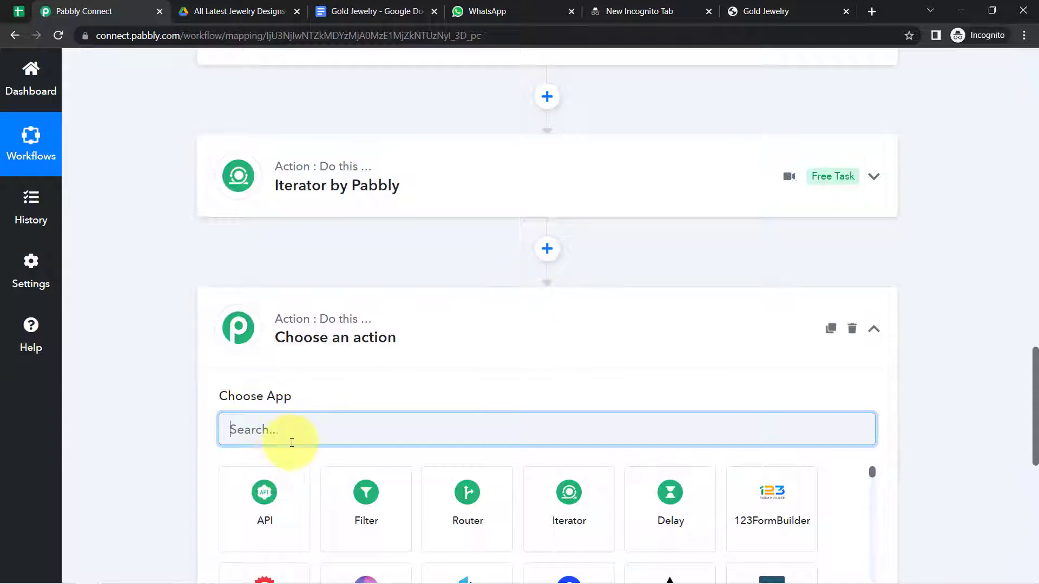
pyautogui.write('whatsapp co')
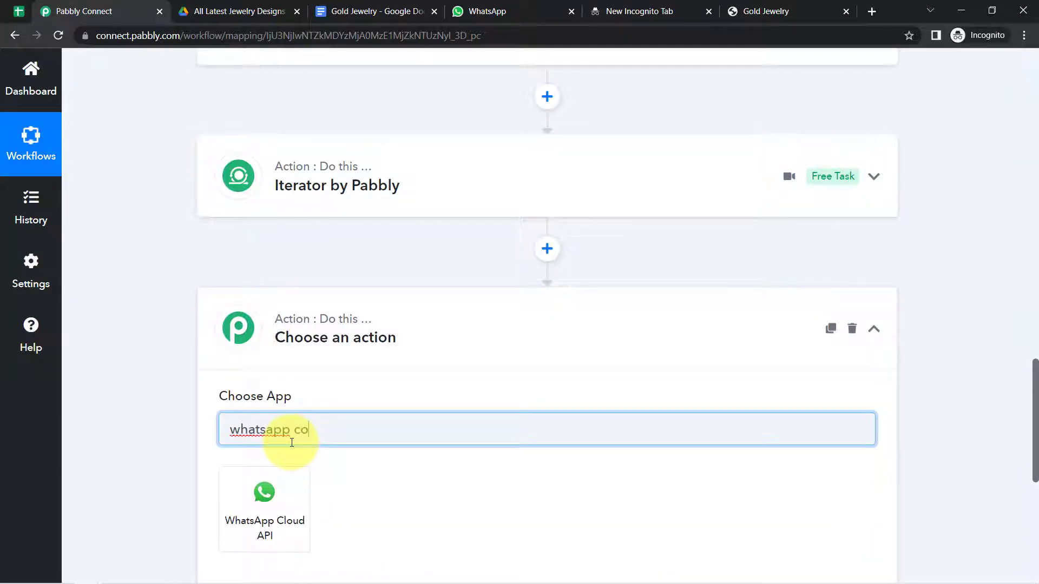
pyautogui.press('BackSpace')
pyautogui.click(265, 495)
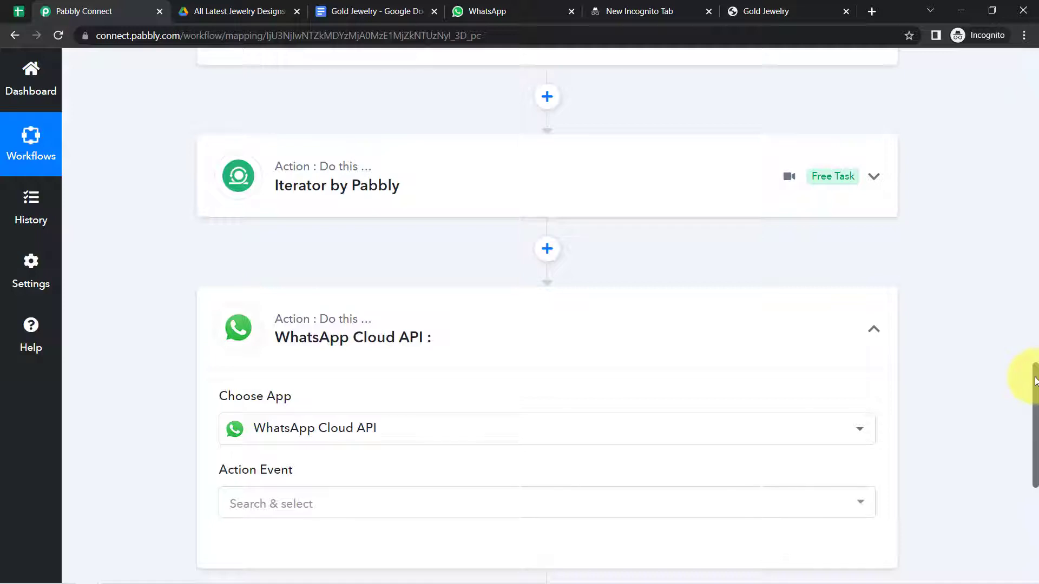
# - Set the WhatsApp Cloud API action event to Send Template Message and start adding a new connection
pyautogui.moveTo(1034, 380); pyautogui.dragTo(1035, 441)
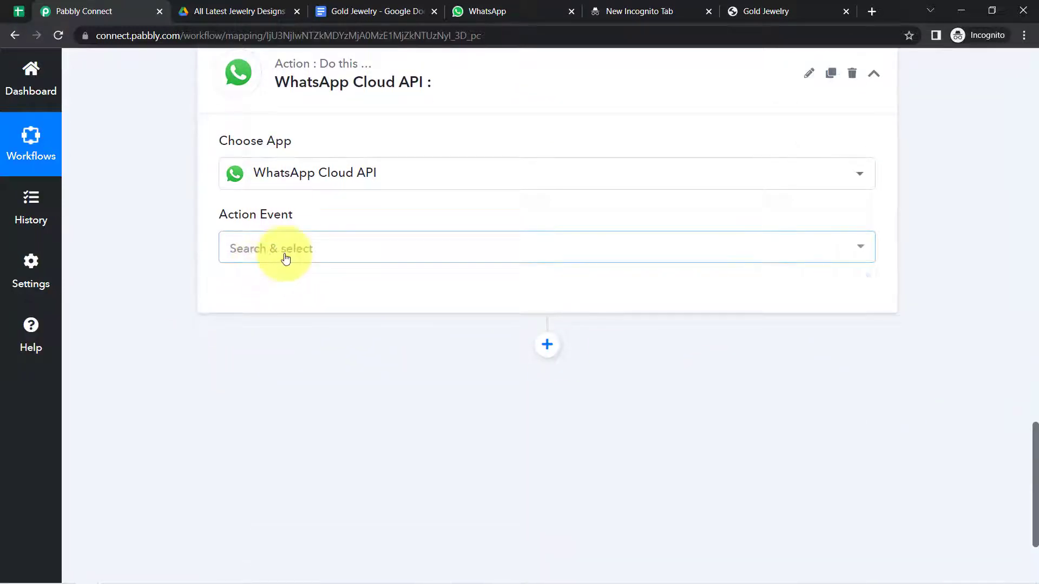
pyautogui.click(286, 259)
pyautogui.click(249, 323)
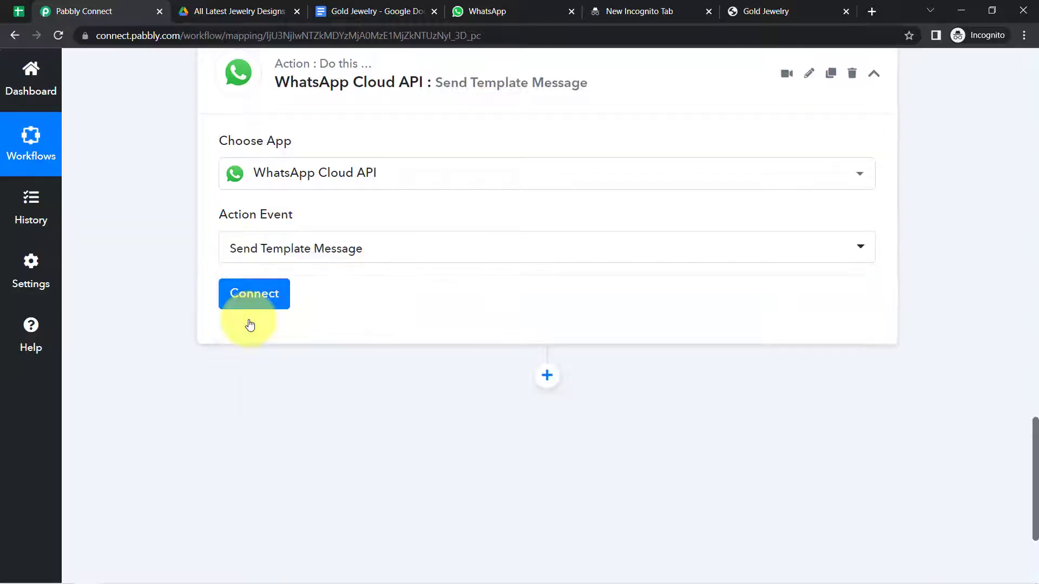
pyautogui.click(249, 296)
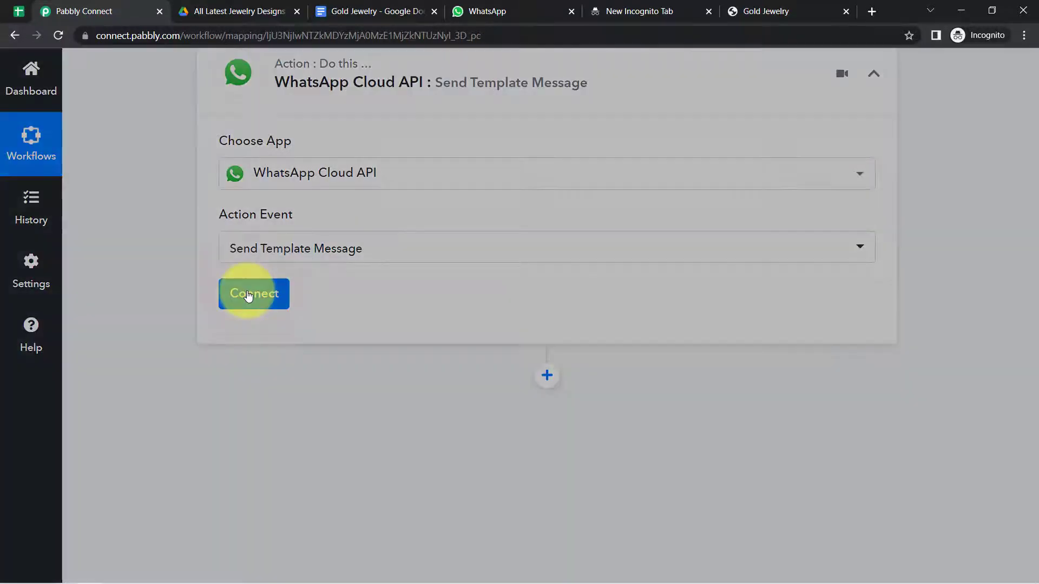
pyautogui.click(533, 231)
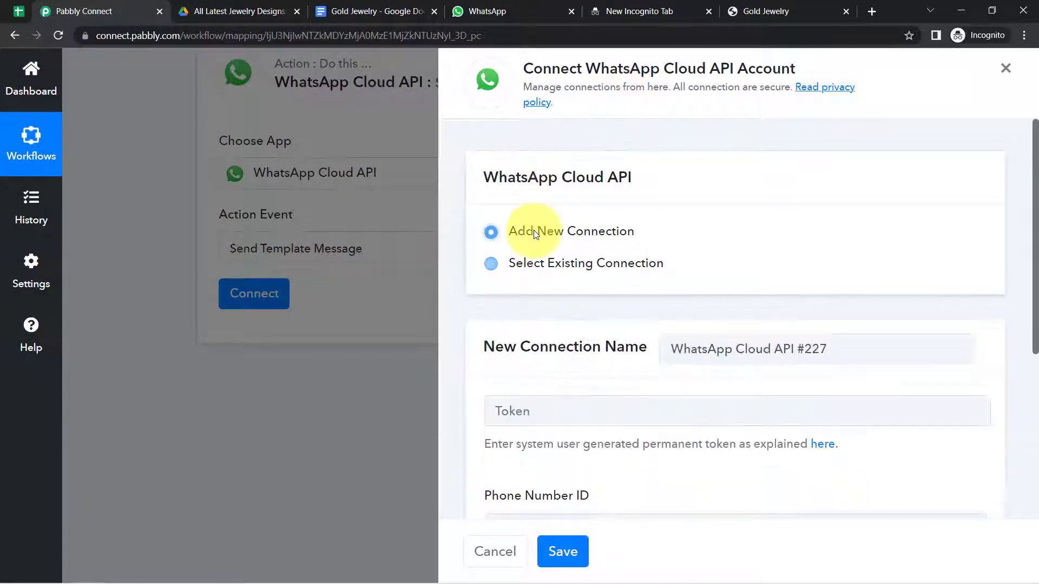
pyautogui.moveTo(1034, 203); pyautogui.dragTo(1036, 321)
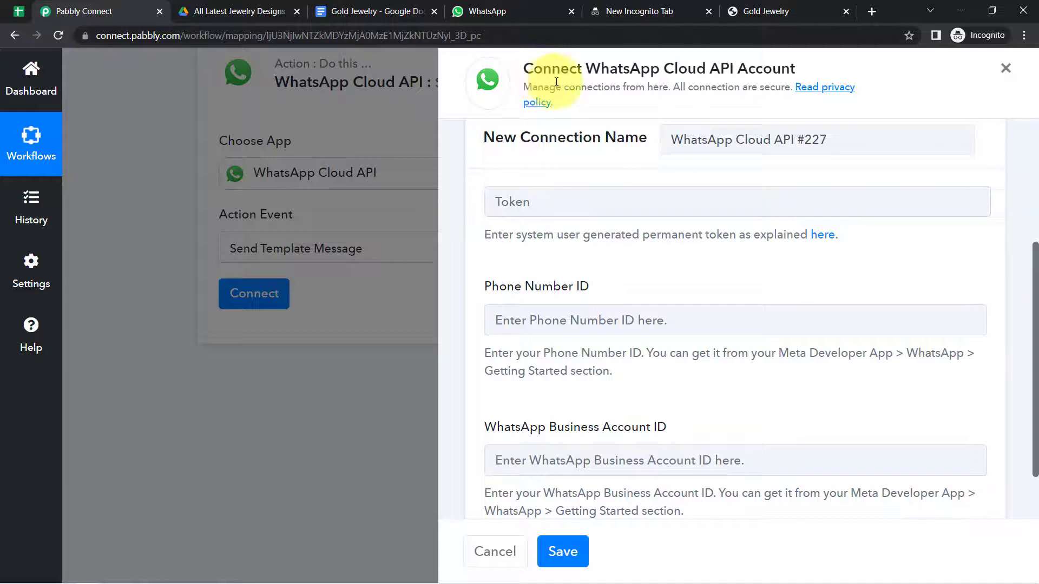
pyautogui.moveTo(539, 87); pyautogui.dragTo(576, 67)
pyautogui.tripleClick(569, 68)
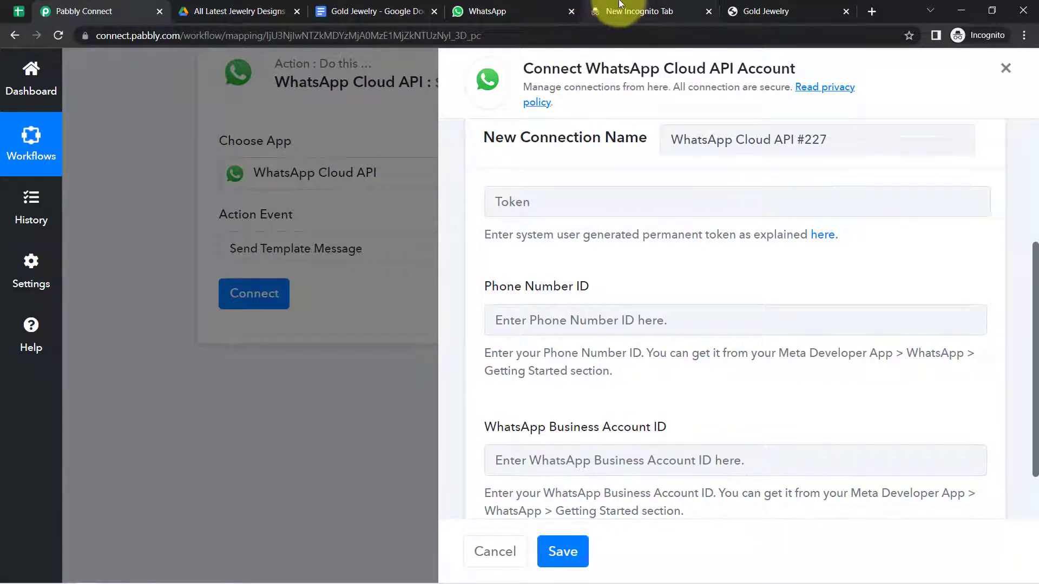
# - Close the empty and Gold Jewelry web page tabs, and open the My Apps list on developers.facebook.com in a new tab
pyautogui.click(650, 5)
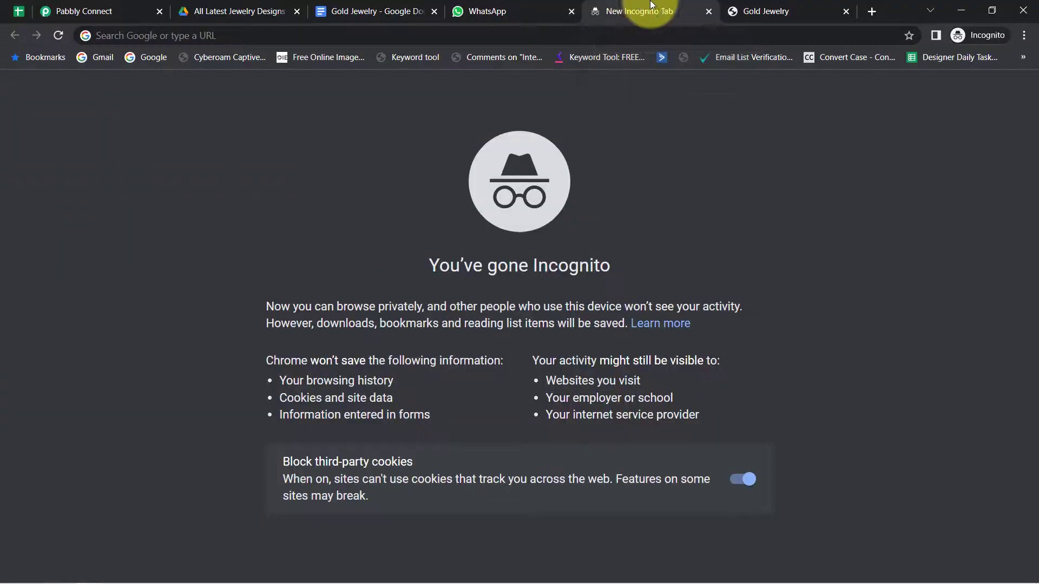
pyautogui.click(709, 11)
pyautogui.click(708, 11)
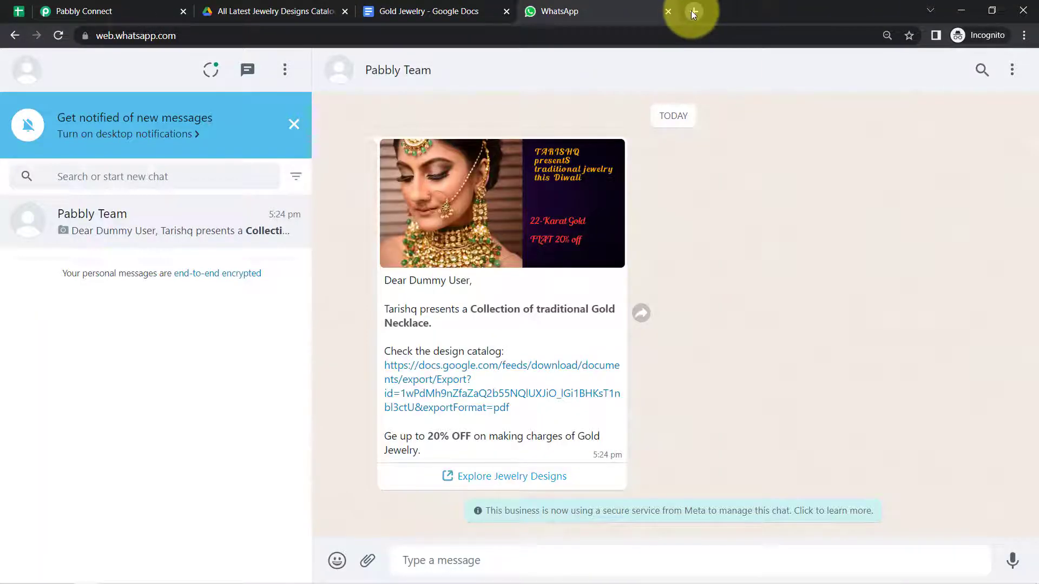
pyautogui.click(691, 11)
pyautogui.write('devel')
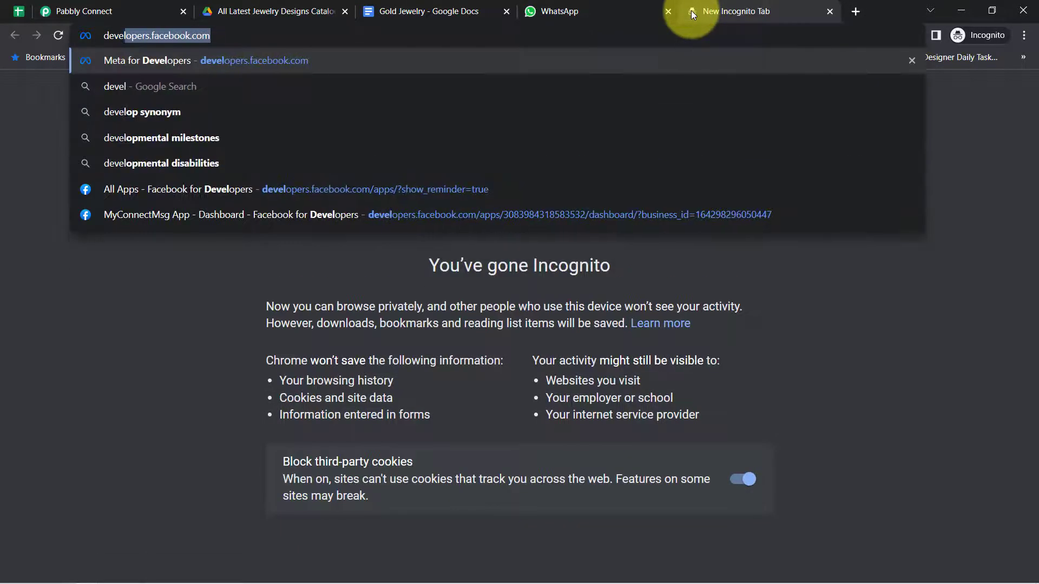
pyautogui.press('Return')
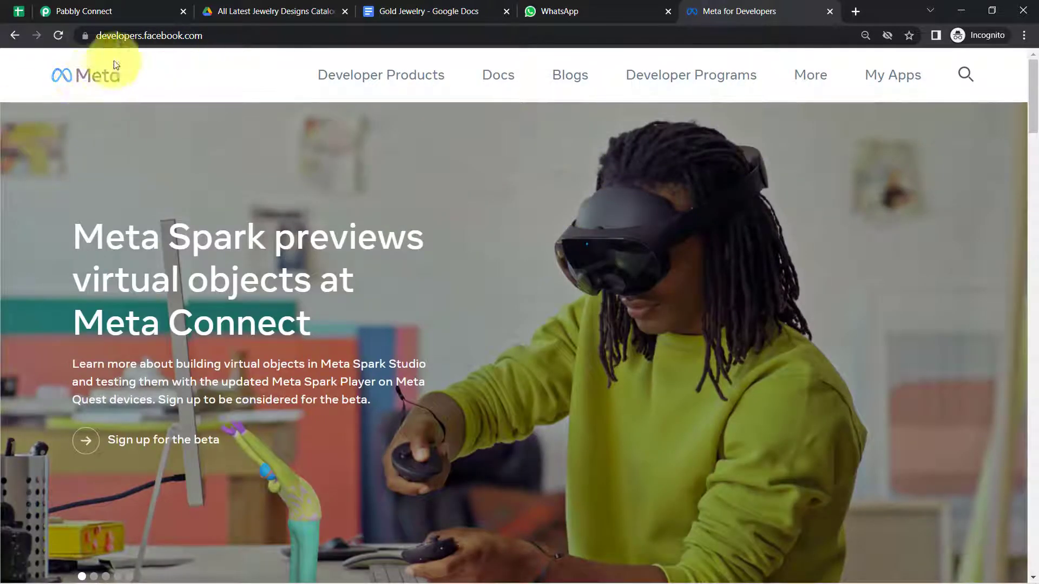
pyautogui.click(888, 83)
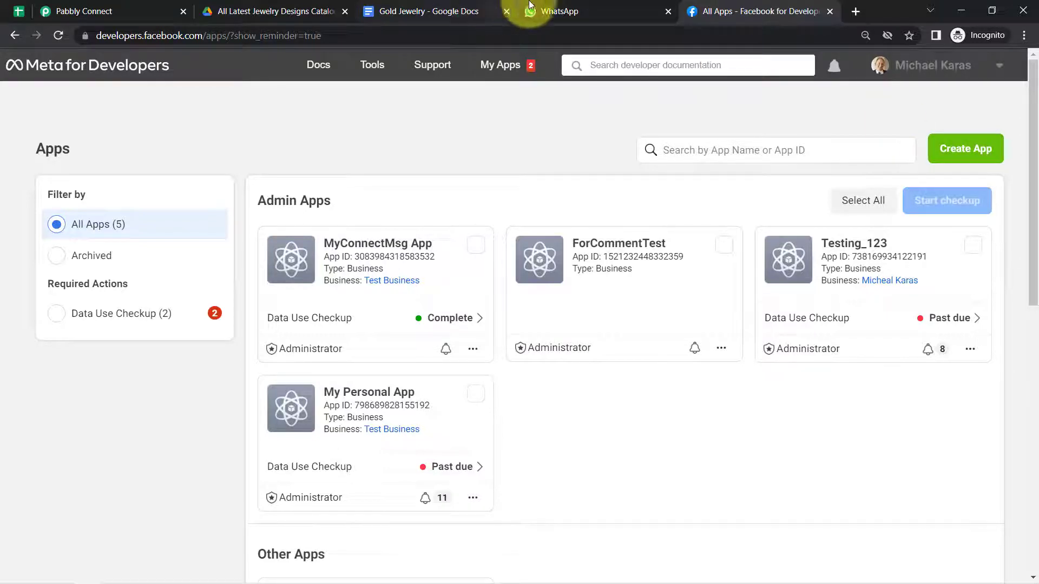
# - Open the WhatsApp Getting started page of MyConnectMsg App in Meta for Developers
pyautogui.click(115, 10)
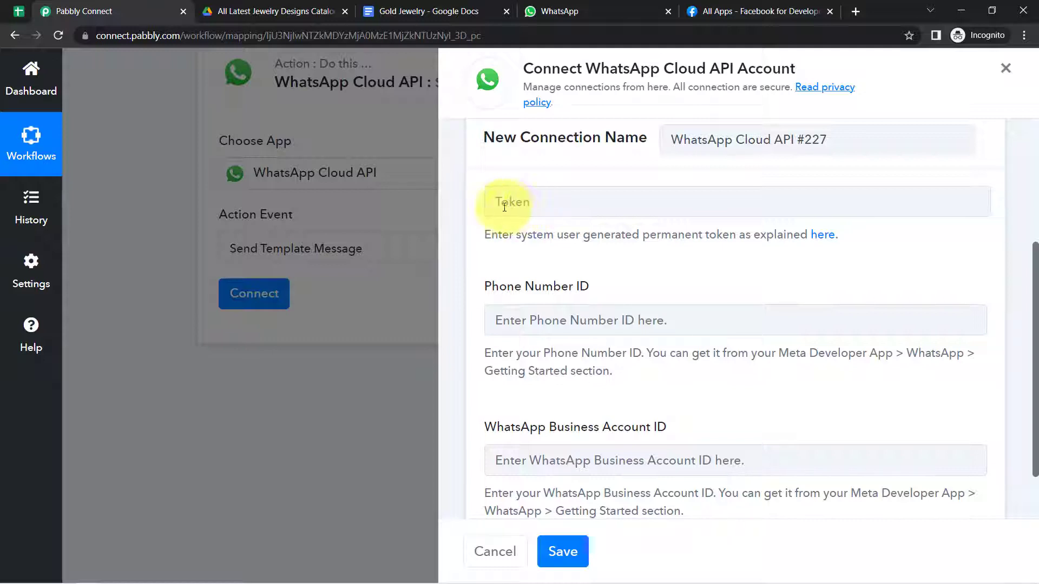
pyautogui.click(727, 6)
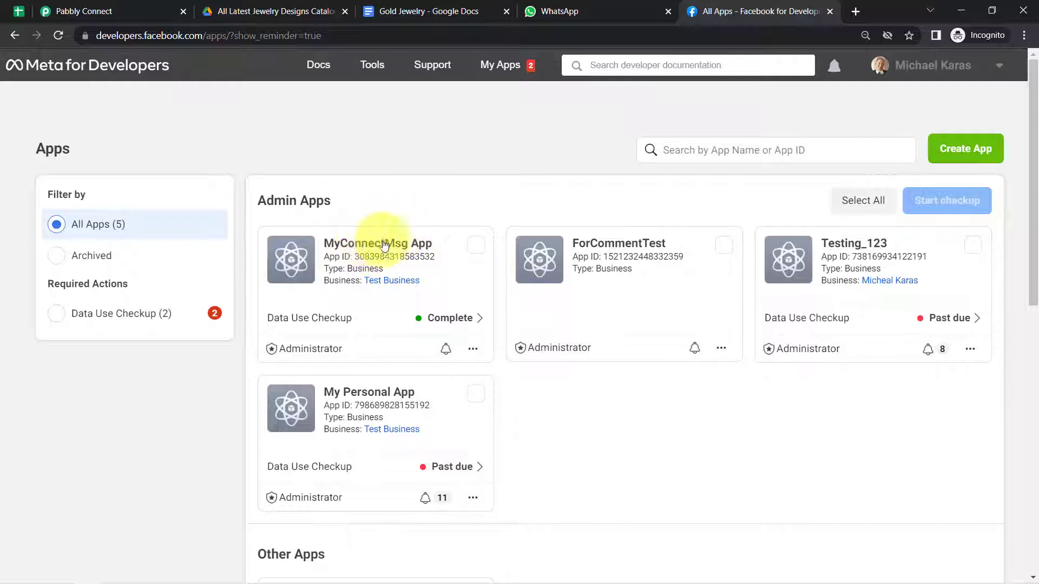
pyautogui.click(362, 246)
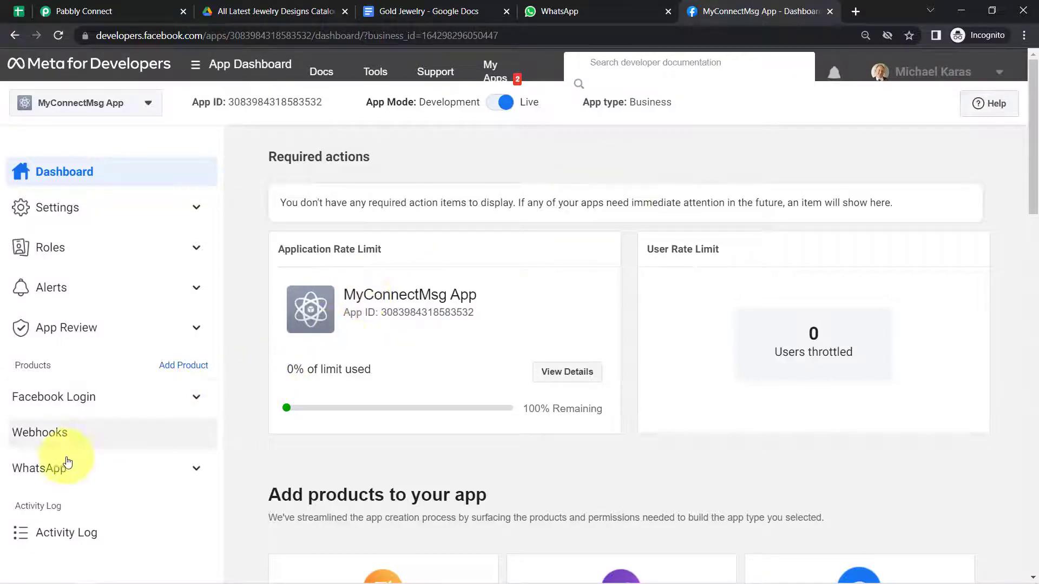
pyautogui.click(42, 467)
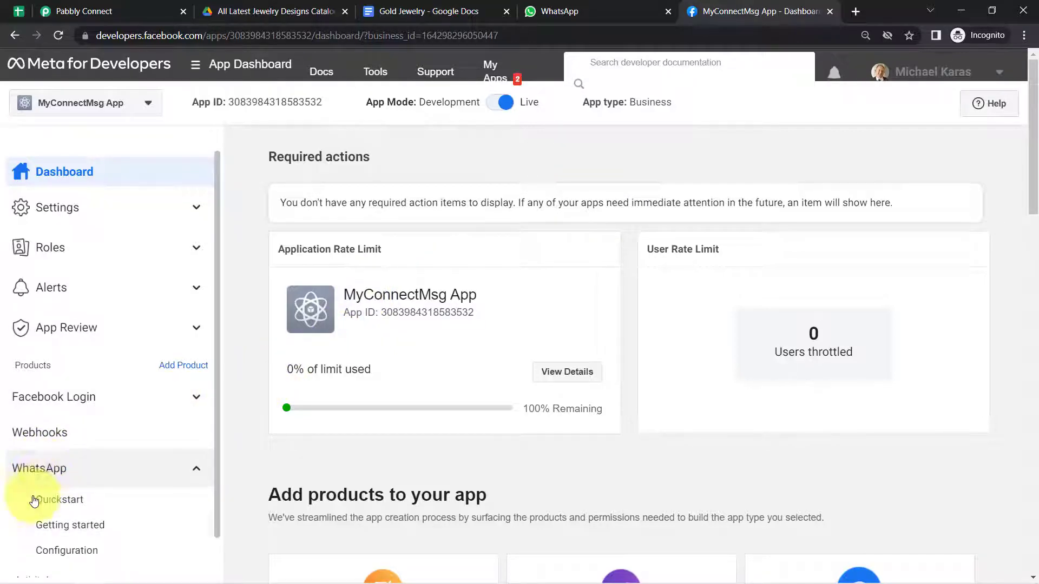
pyautogui.click(48, 529)
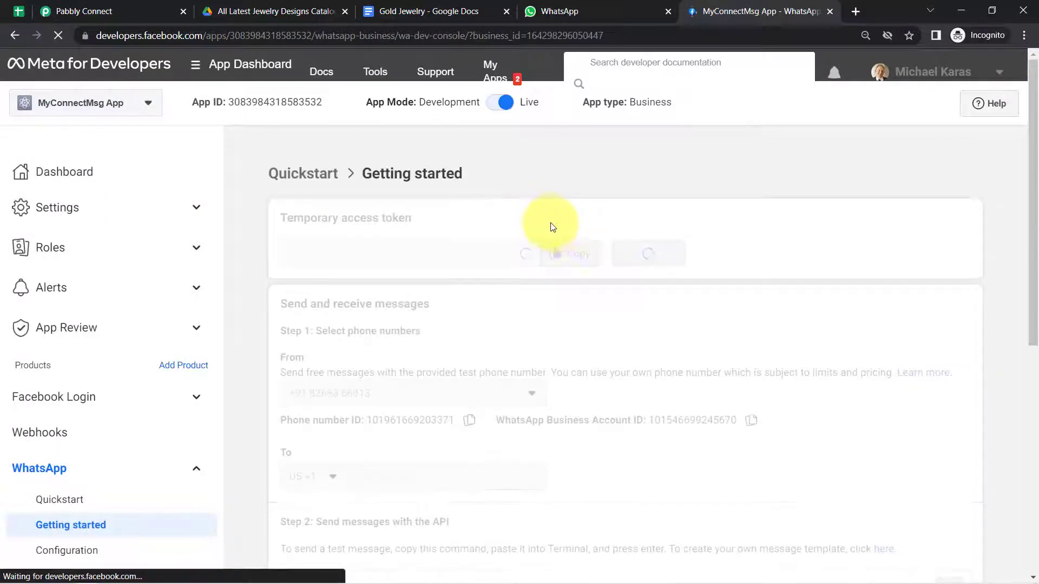
# - Copy the temporary access token from Meta for Developers into the Token field of the new Pabbly Connect connection
pyautogui.moveTo(310, 218); pyautogui.dragTo(403, 220)
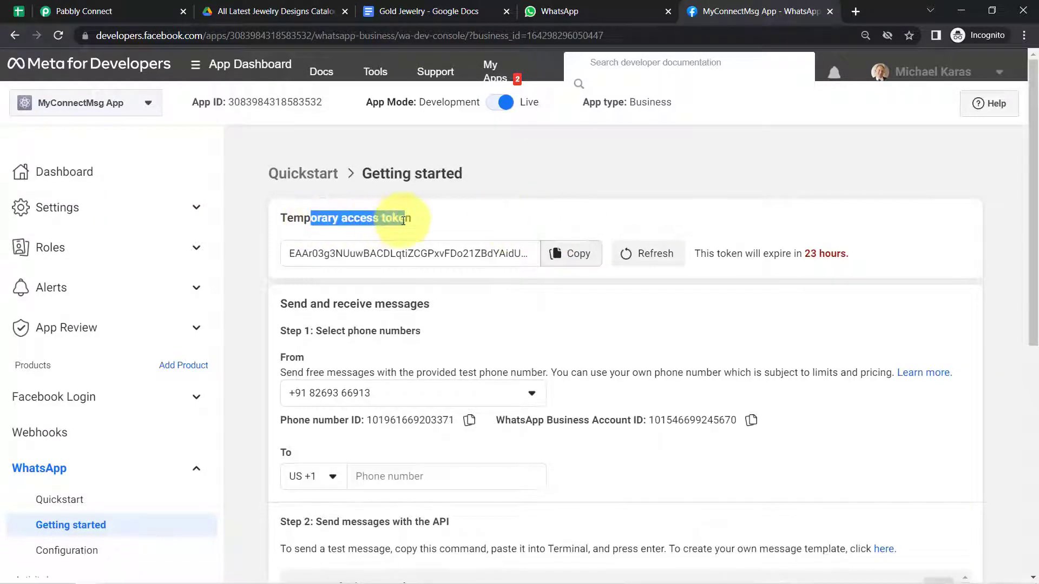
pyautogui.moveTo(765, 254); pyautogui.dragTo(841, 254)
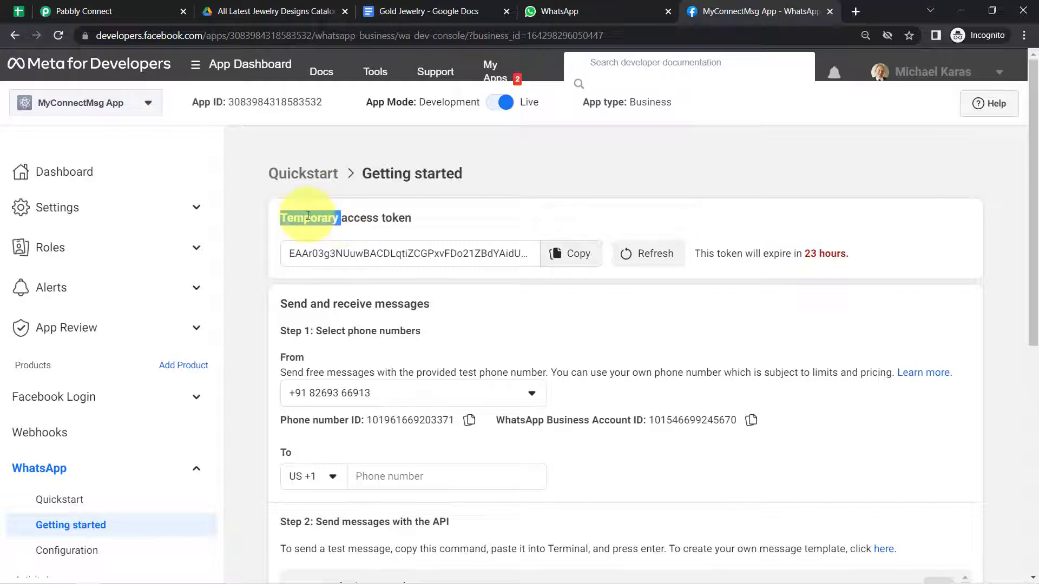
pyautogui.click(81, 11)
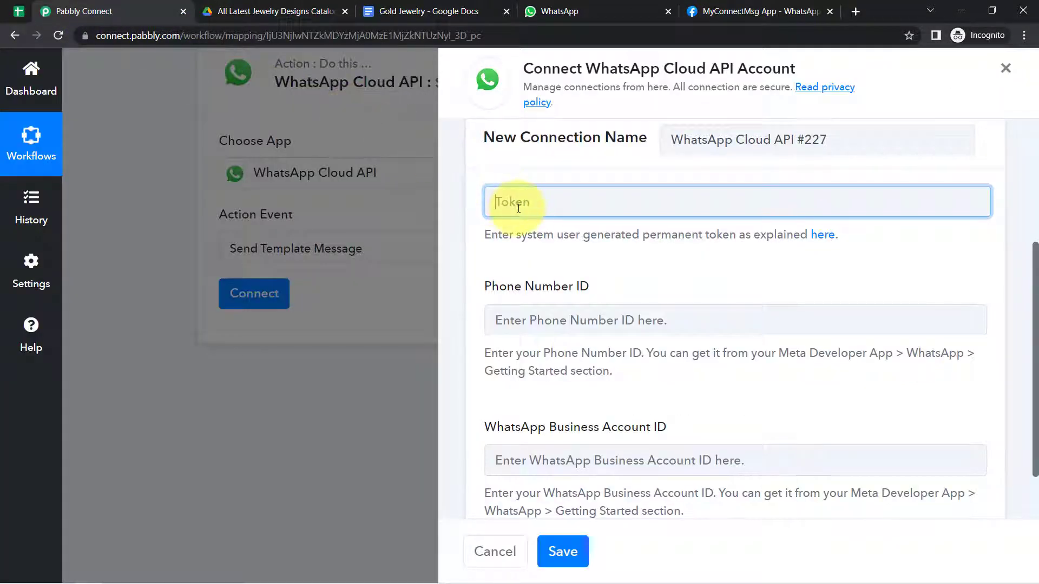
pyautogui.hotkey('ctrl', 'v')
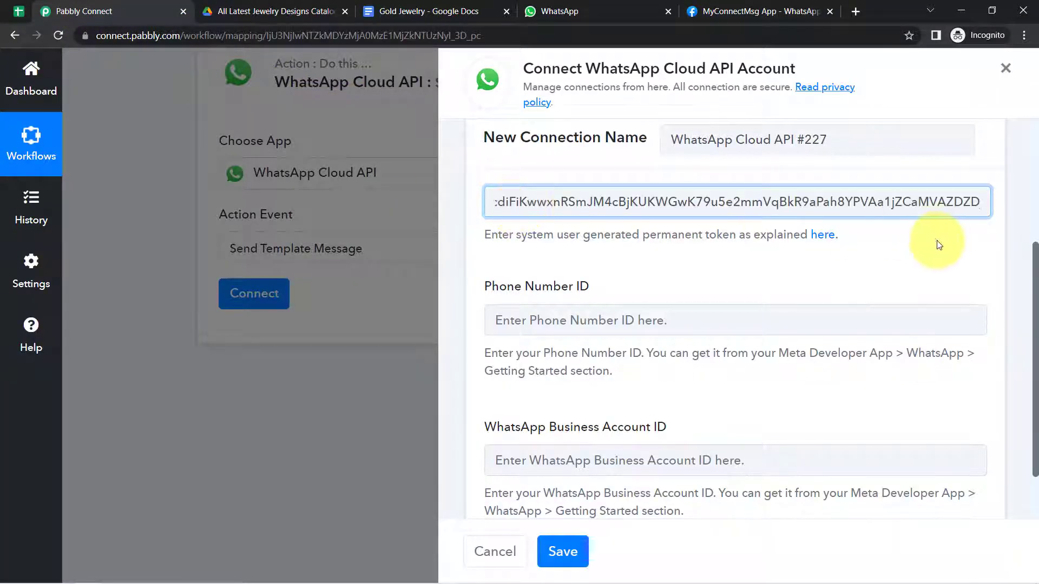
pyautogui.moveTo(857, 233); pyautogui.dragTo(779, 235)
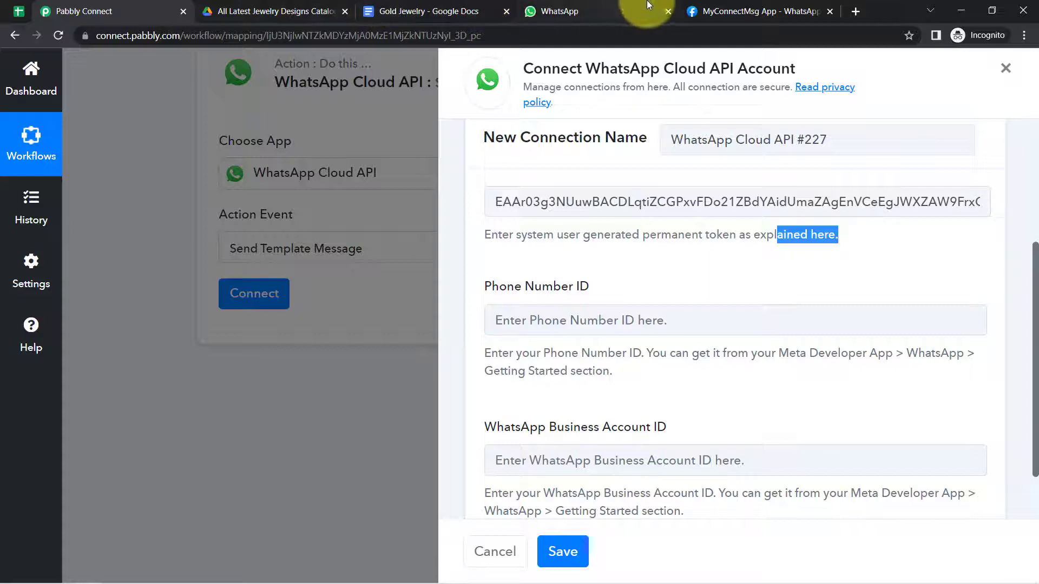
# - Copy the Phone number ID from Meta's Getting started page into the connection's Phone Number ID field
pyautogui.click(714, 11)
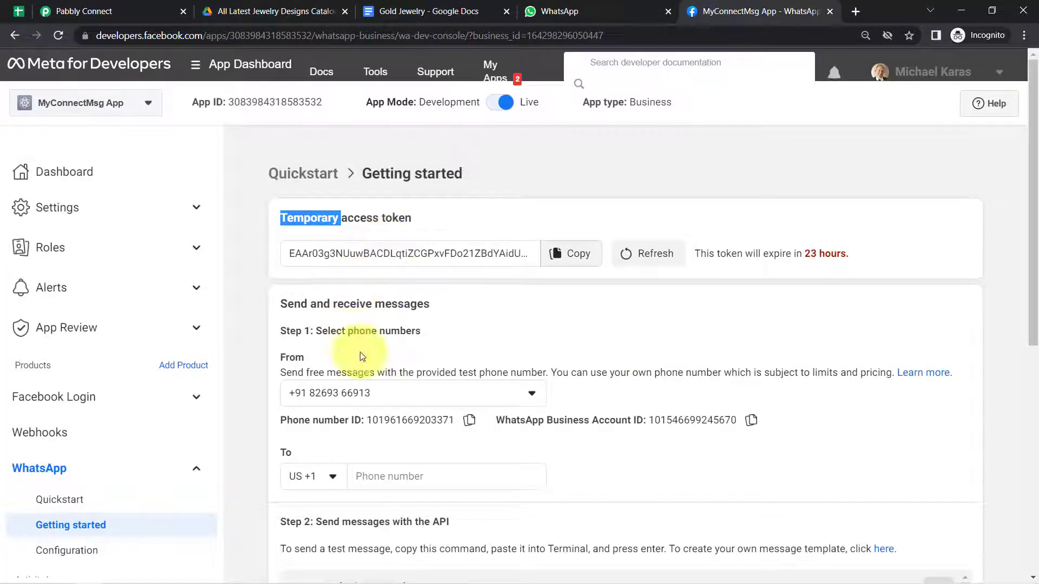
pyautogui.click(471, 421)
pyautogui.click(108, 11)
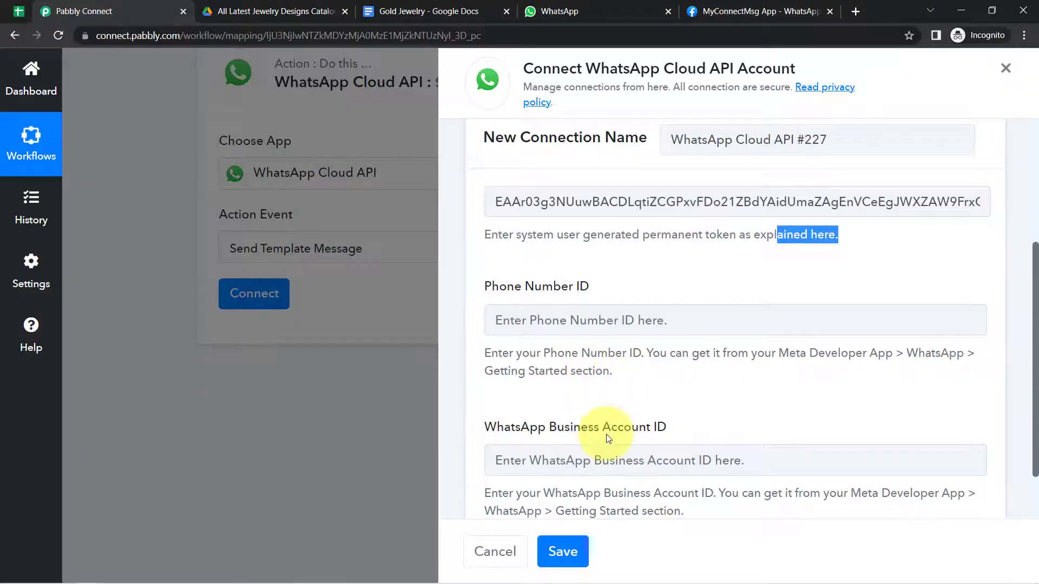
pyautogui.click(518, 333)
pyautogui.hotkey('ctrl', 'v')
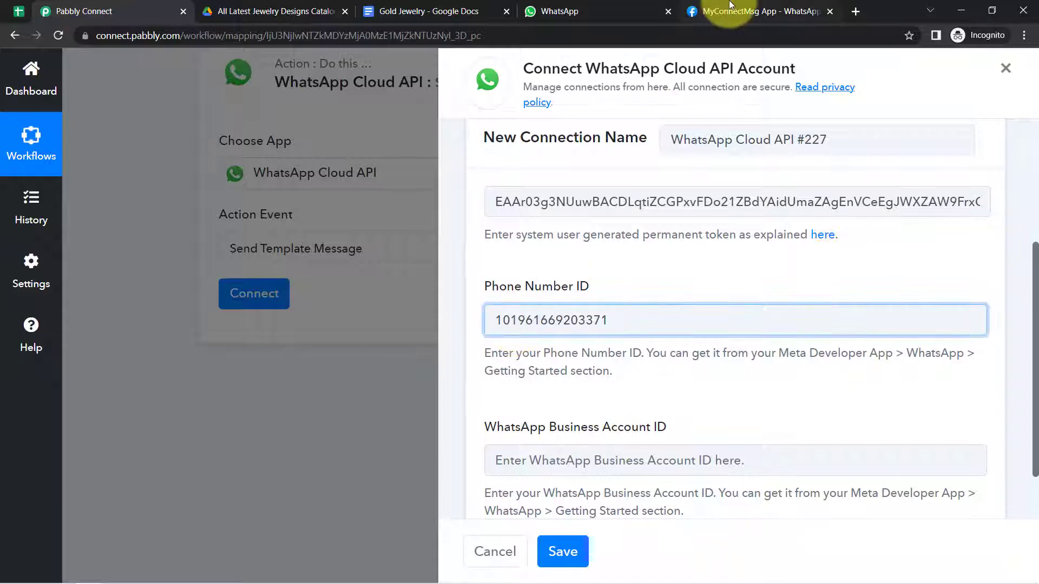
# - Copy the WhatsApp Business Account ID from Meta's Getting started page into the matching field of the Pabbly Connect connection
pyautogui.click(744, 11)
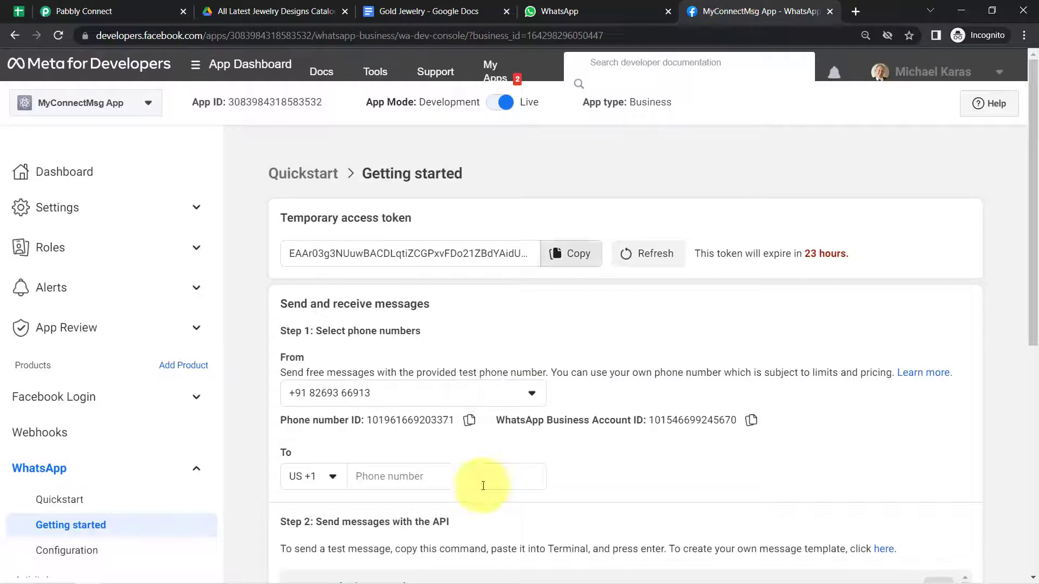
pyautogui.click(751, 421)
pyautogui.click(108, 11)
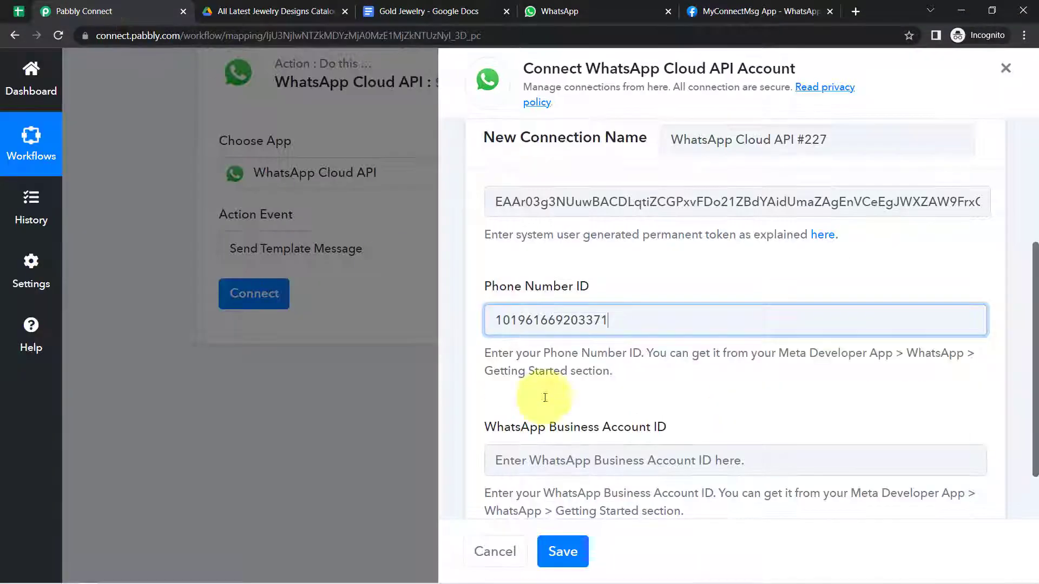
pyautogui.click(535, 460)
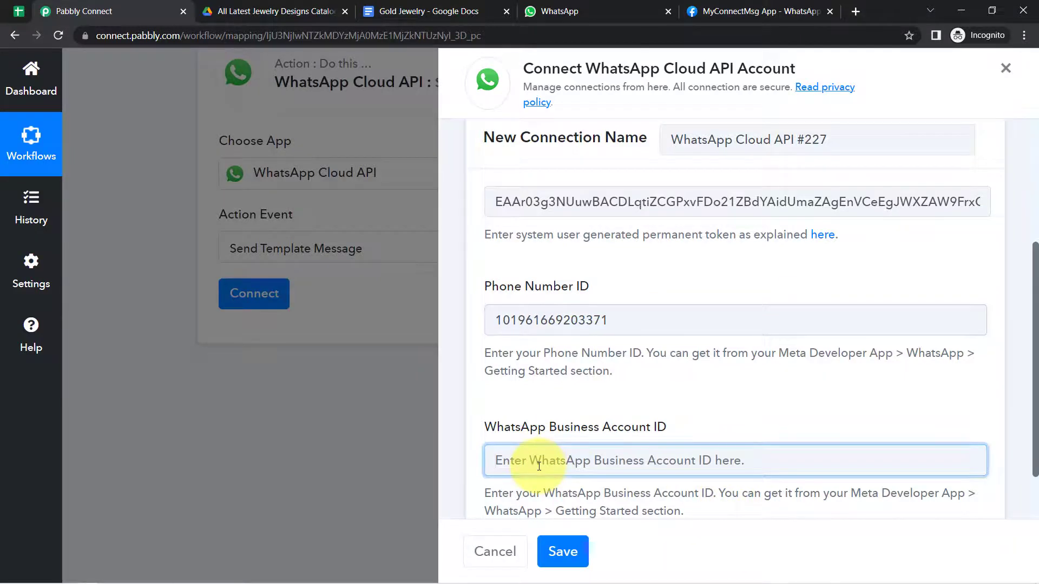
pyautogui.hotkey('ctrl', 'v')
# - Review the guidance below the Token, Phone Number ID and WhatsApp Business Account ID fields
pyautogui.moveTo(522, 495); pyautogui.dragTo(589, 522)
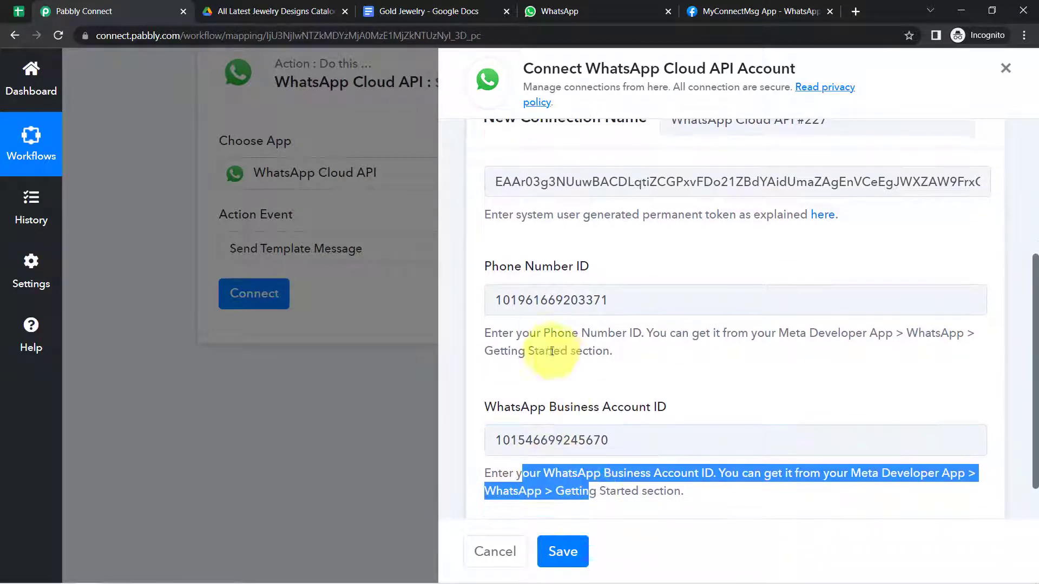
pyautogui.moveTo(529, 334); pyautogui.dragTo(594, 346)
pyautogui.moveTo(531, 215); pyautogui.dragTo(676, 216)
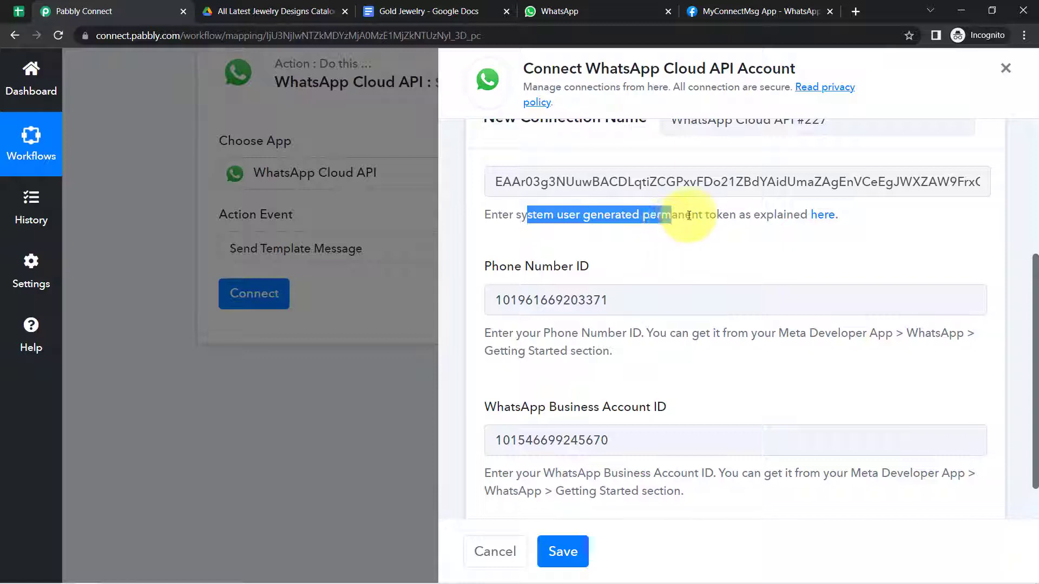
pyautogui.click(688, 216)
pyautogui.moveTo(543, 473); pyautogui.dragTo(649, 491)
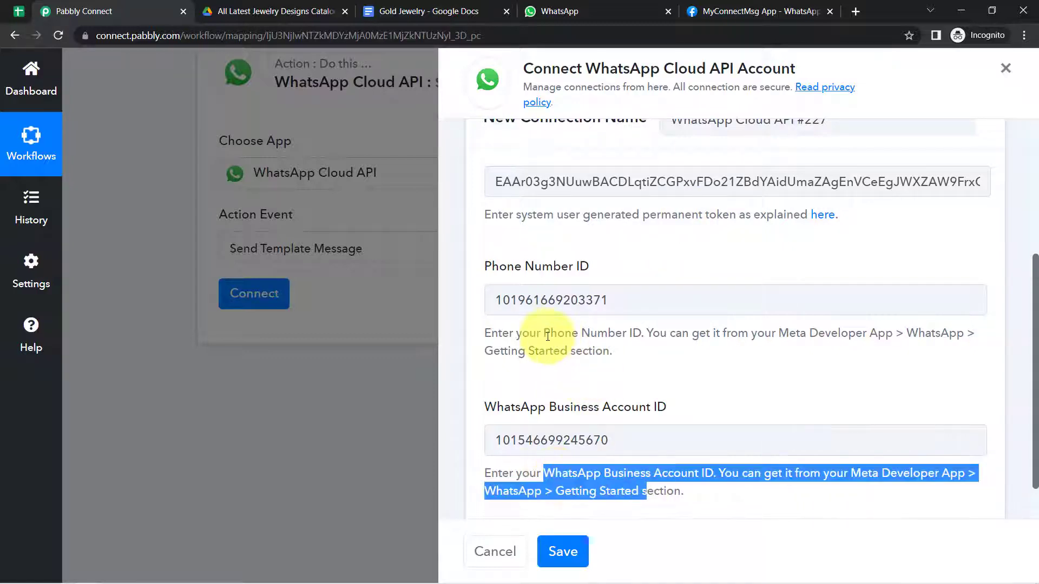
pyautogui.moveTo(543, 332); pyautogui.dragTo(611, 352)
pyautogui.moveTo(557, 215); pyautogui.dragTo(664, 227)
pyautogui.click(712, 241)
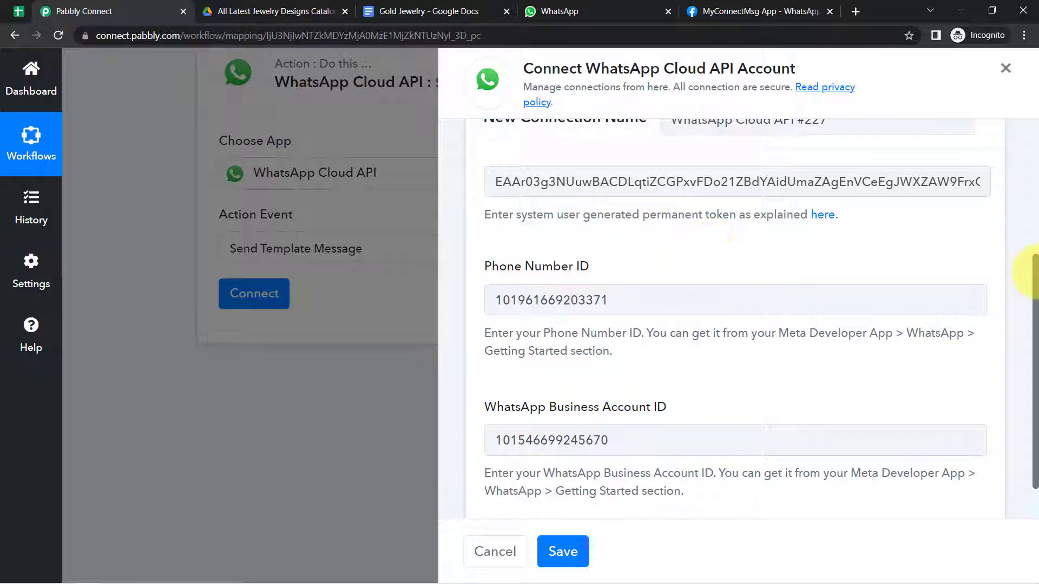
# - Save the WhatsApp Cloud API connection and check the Template Name field of the Send Template Message action
pyautogui.moveTo(1030, 270); pyautogui.dragTo(1031, 301)
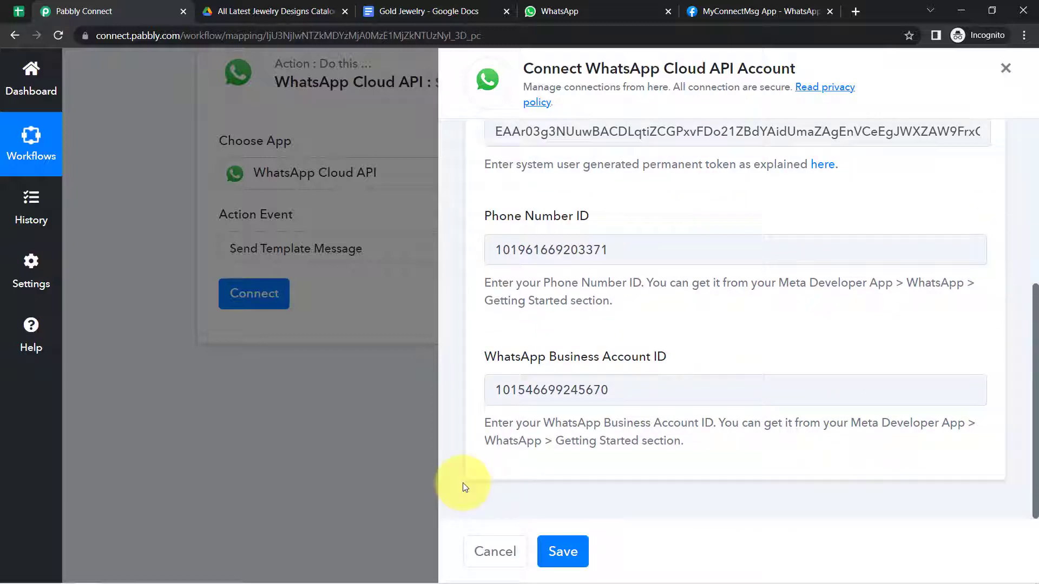
pyautogui.click(564, 550)
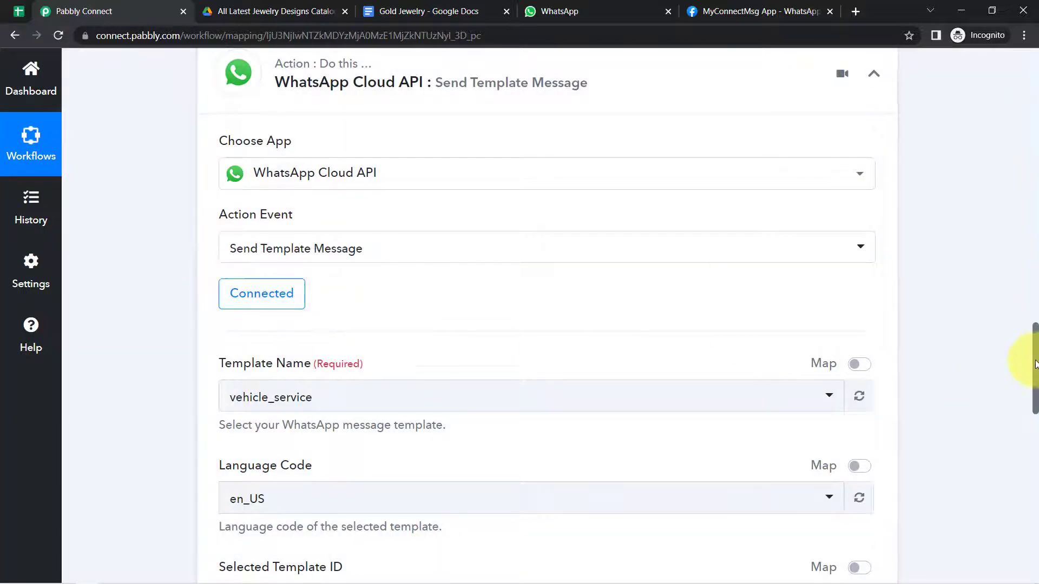
pyautogui.moveTo(1035, 363); pyautogui.dragTo(1027, 384)
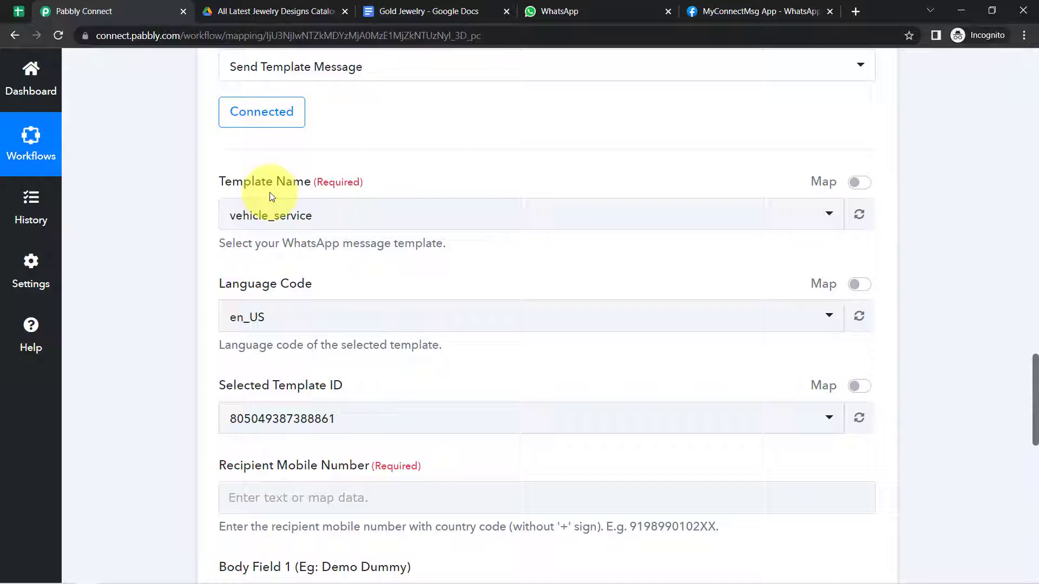
pyautogui.moveTo(232, 187); pyautogui.dragTo(369, 171)
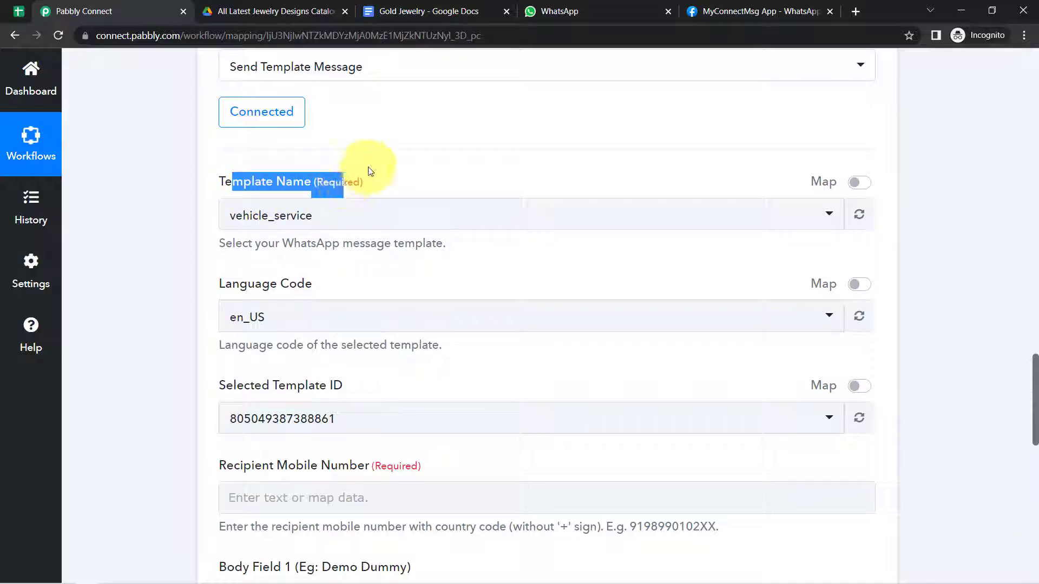
# - Switch to Meta's Getting started page and open the WhatsApp message templates manager from the Step 2 section on sending messages
pyautogui.click(734, 15)
pyautogui.moveTo(1032, 218); pyautogui.dragTo(1033, 343)
pyautogui.moveTo(321, 290); pyautogui.dragTo(651, 300)
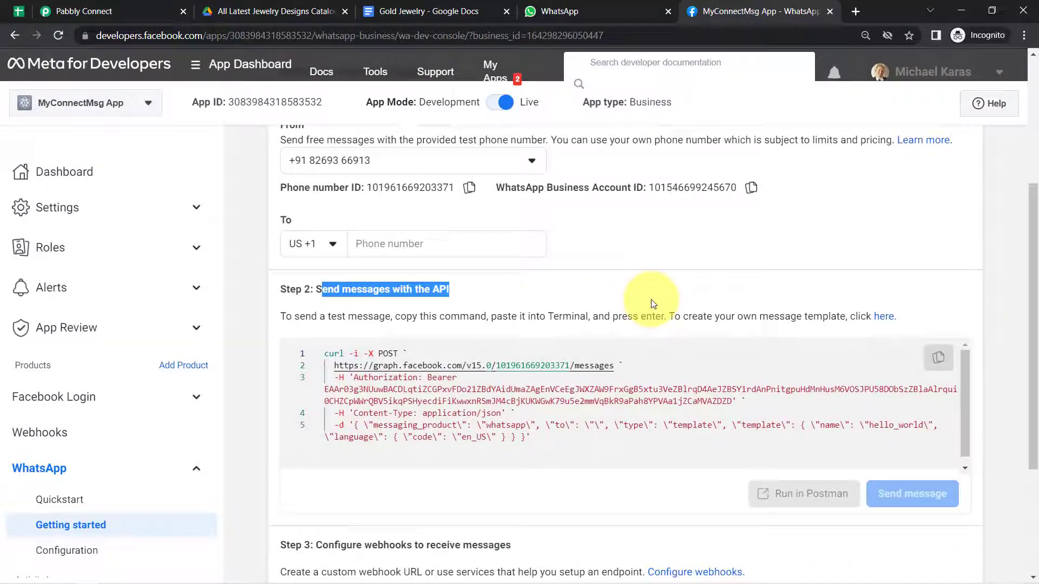
pyautogui.click(880, 321)
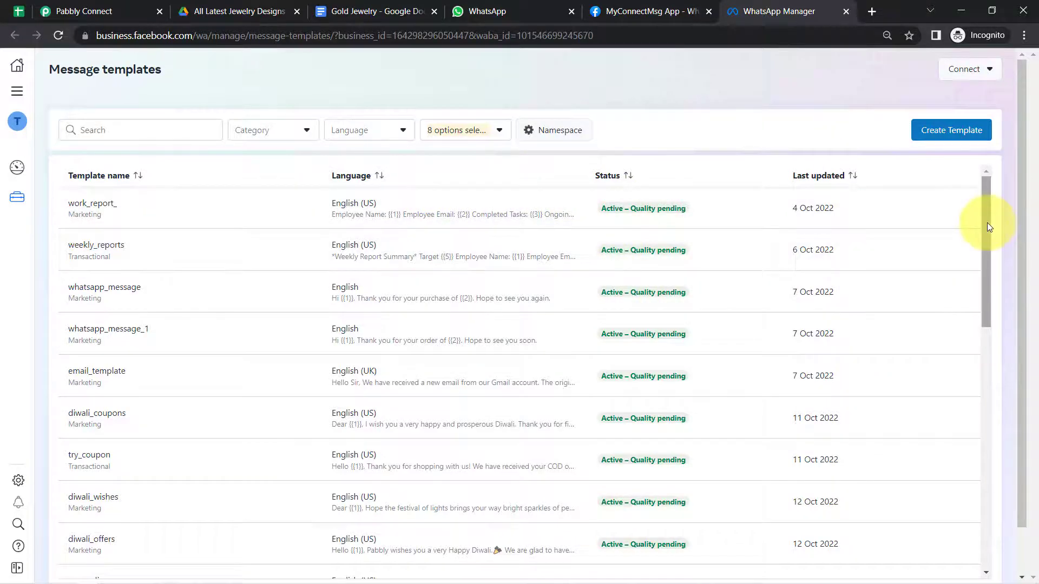
# - Browse the message templates, search for "jewe" and open the jewelry_catalog template
pyautogui.moveTo(988, 223); pyautogui.dragTo(985, 480)
pyautogui.moveTo(1020, 361); pyautogui.dragTo(1019, 458)
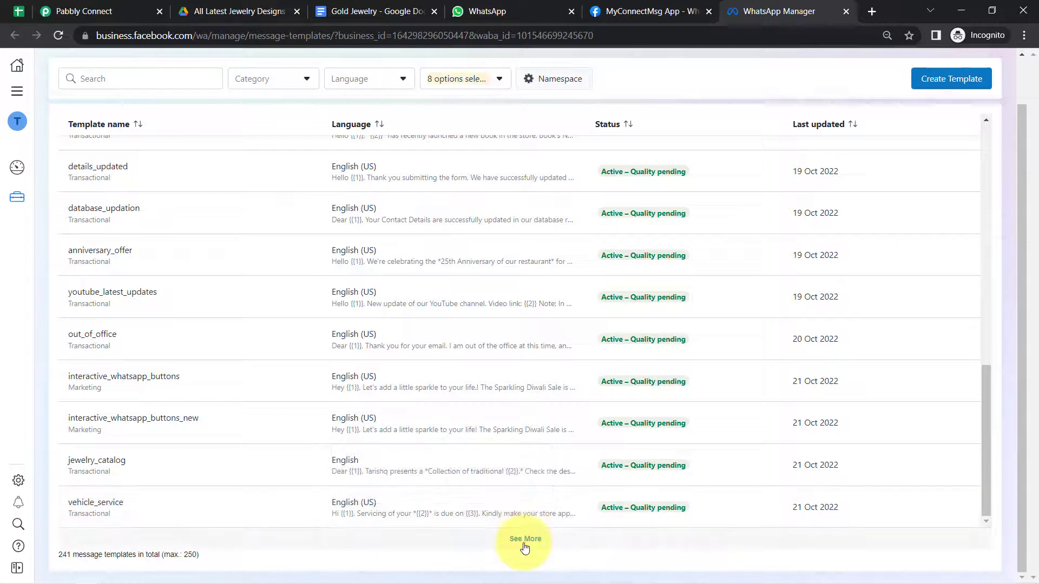
pyautogui.moveTo(985, 377); pyautogui.dragTo(986, 405)
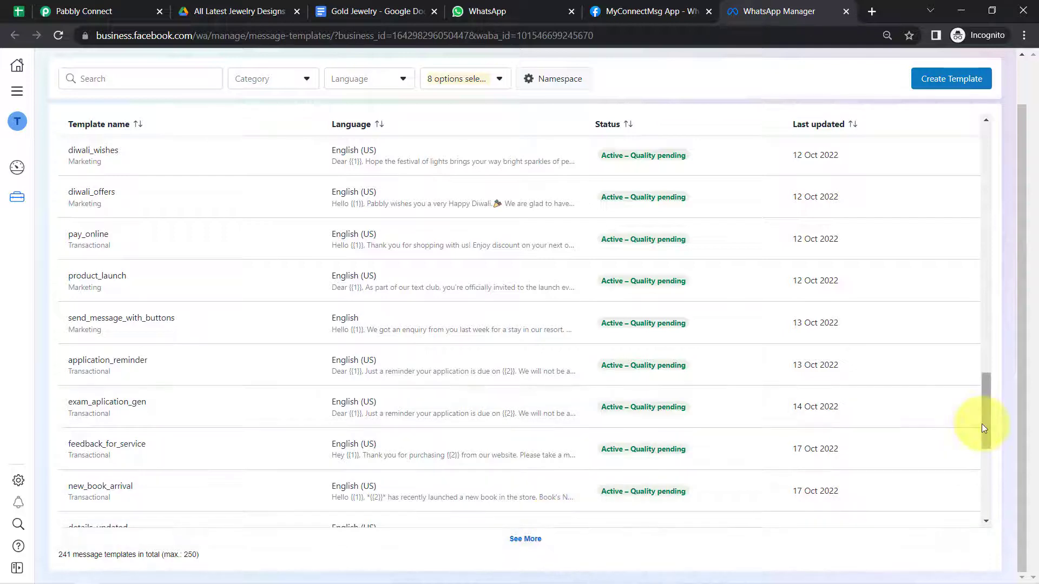
pyautogui.moveTo(986, 425); pyautogui.dragTo(1003, 135)
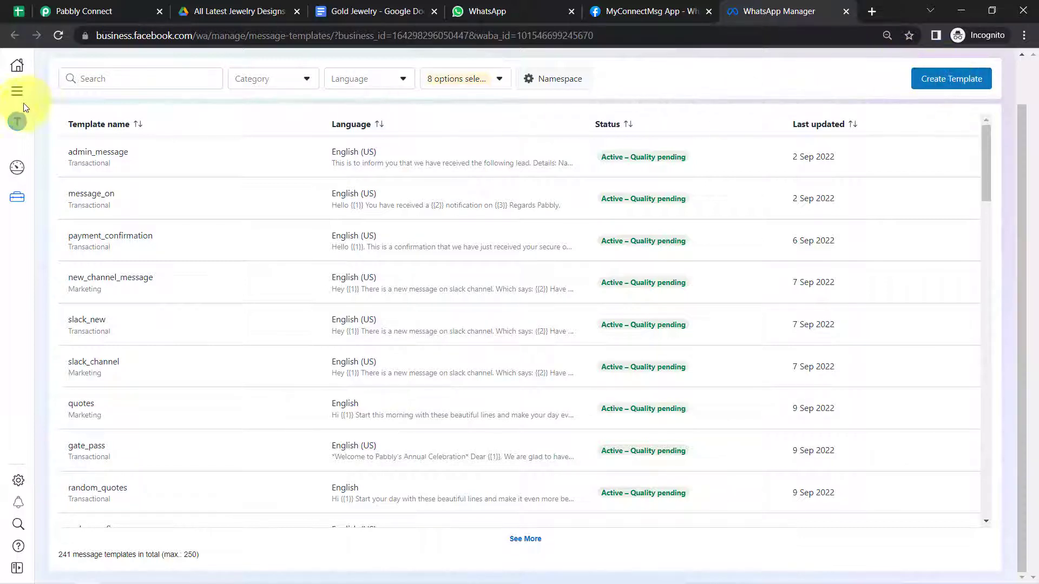
pyautogui.click(103, 79)
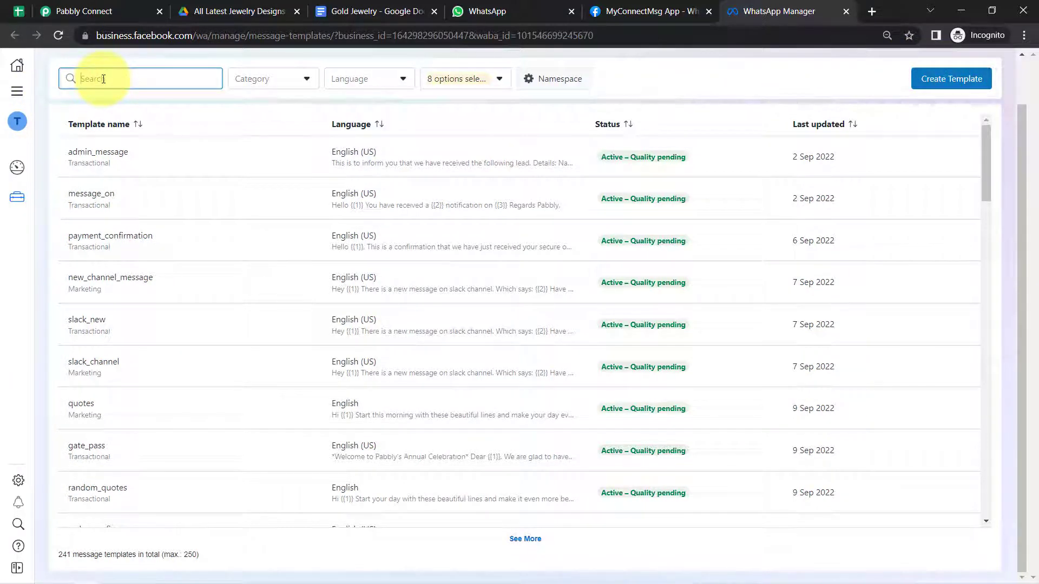
pyautogui.write('jewe')
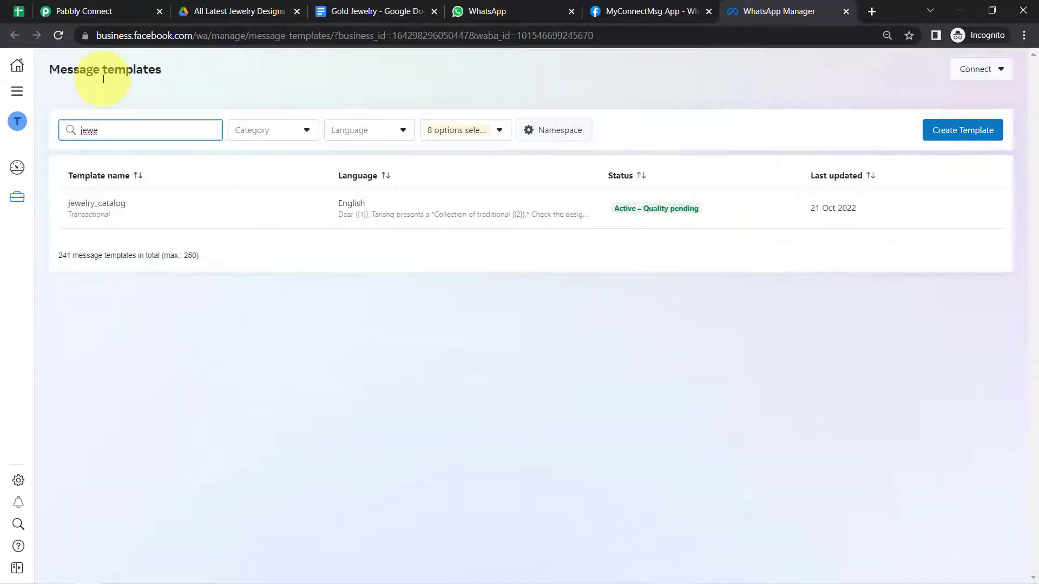
pyautogui.click(92, 209)
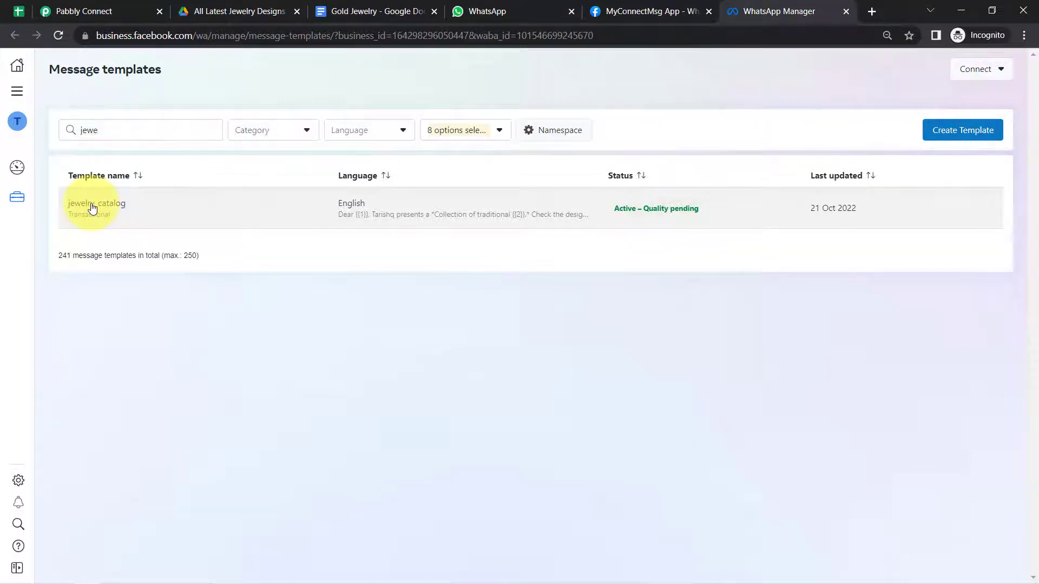
# - Check the jewelry_catalog template's name and language, and review the available header types without changing the selection
pyautogui.moveTo(64, 124); pyautogui.dragTo(139, 122)
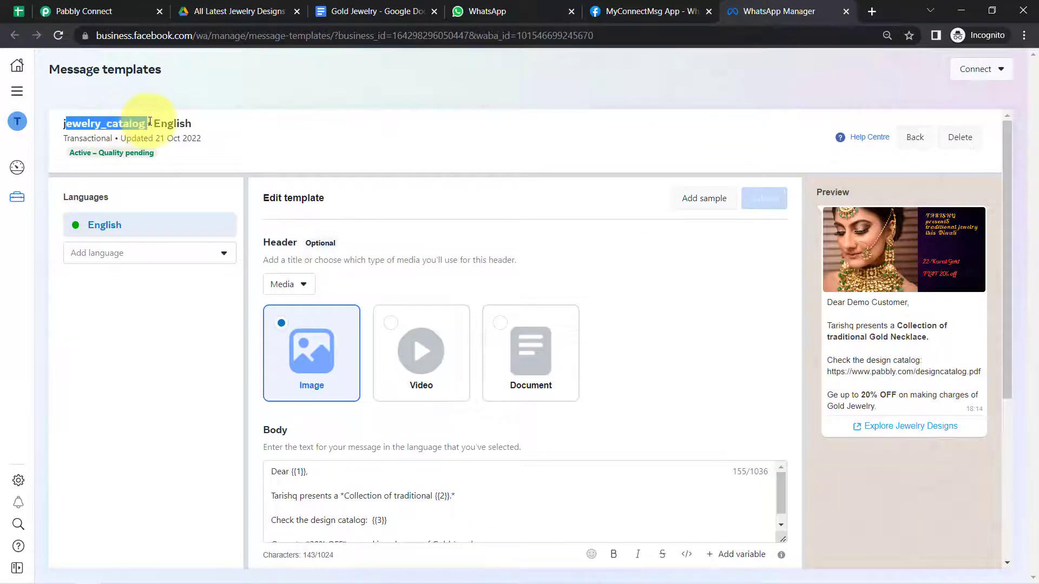
pyautogui.doubleClick(169, 121)
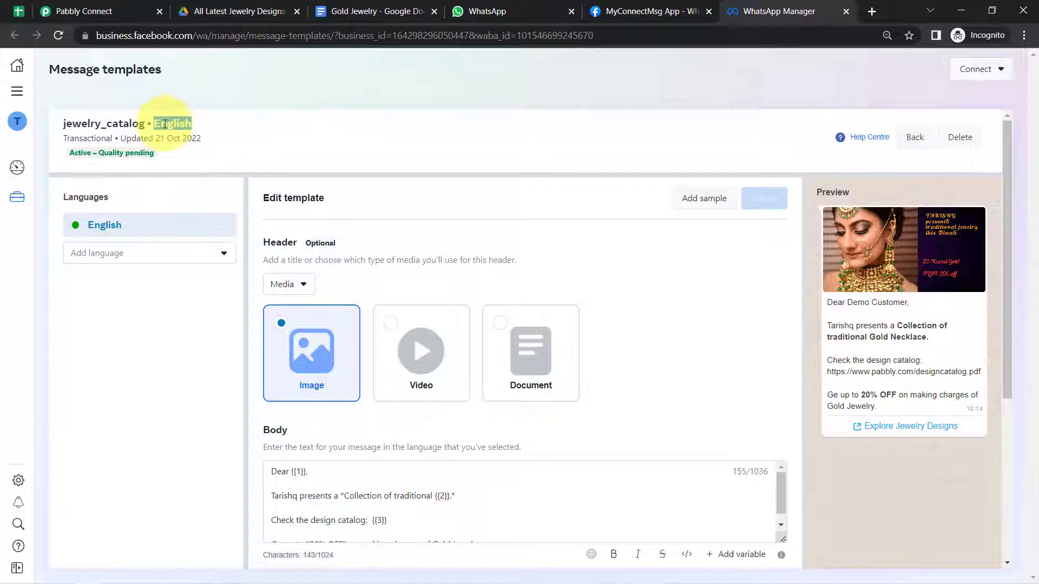
pyautogui.moveTo(270, 245); pyautogui.dragTo(297, 244)
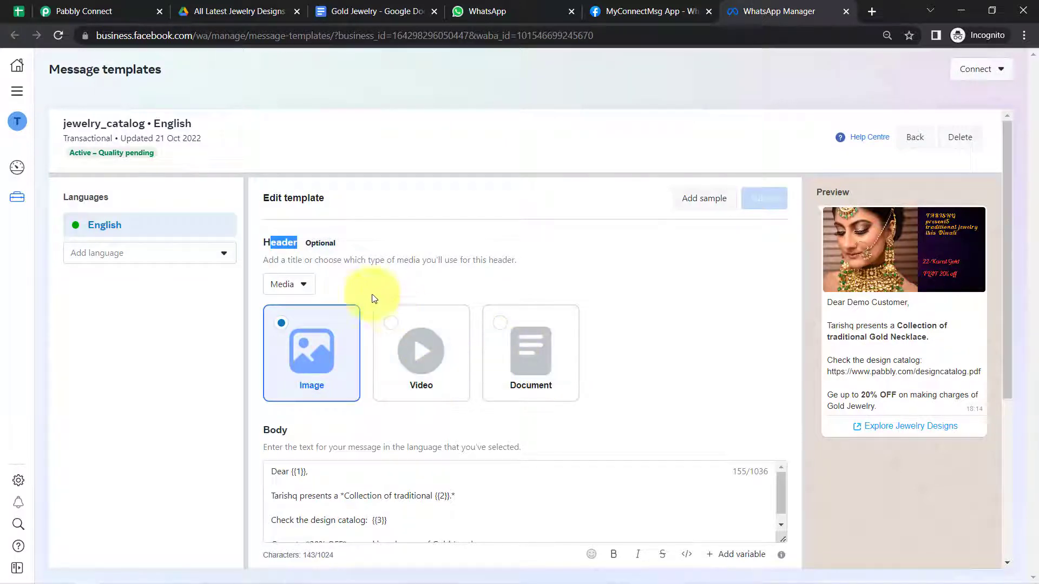
pyautogui.click(287, 284)
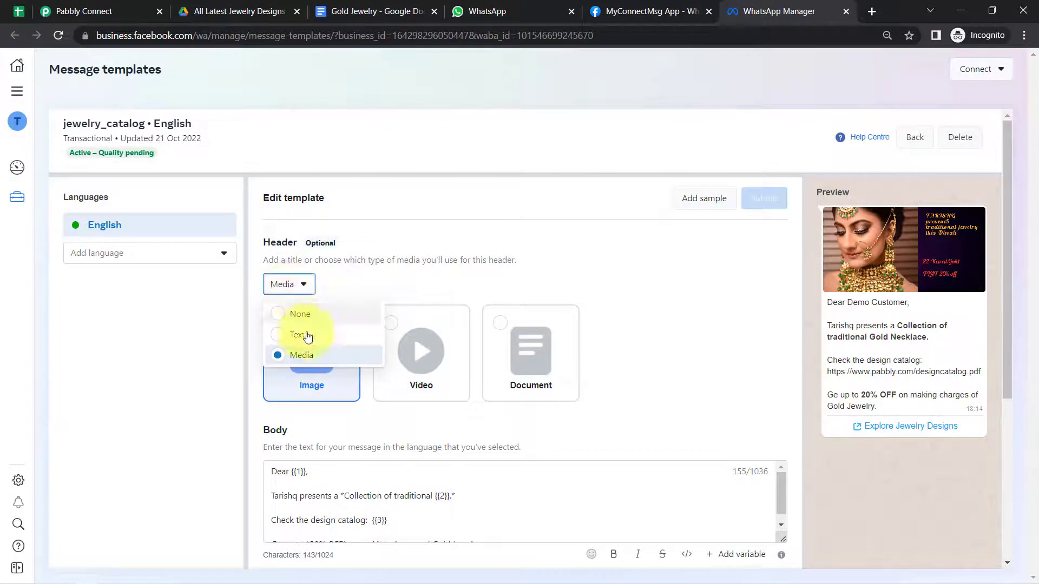
pyautogui.click(485, 219)
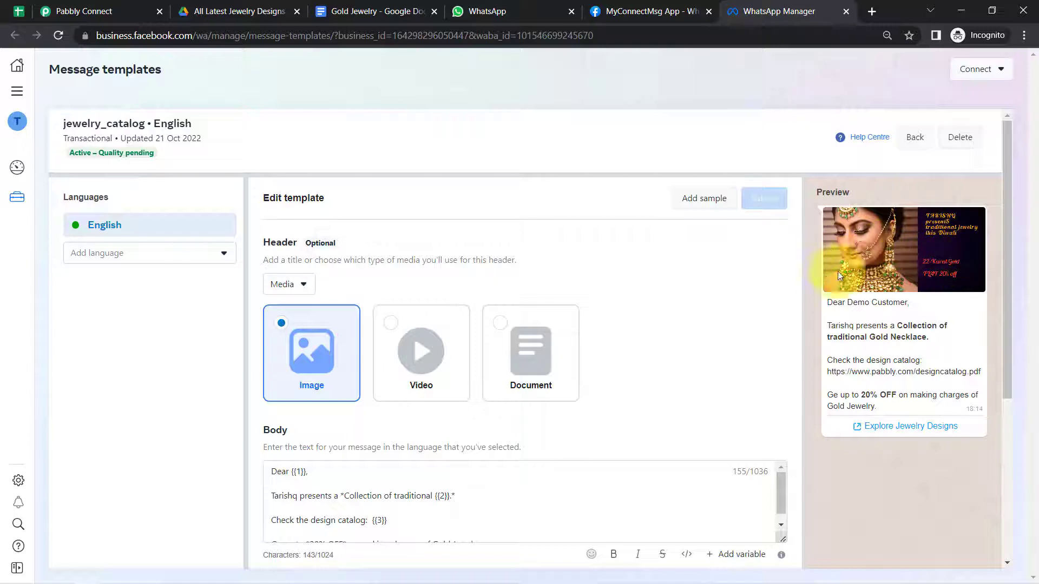
# - Enlarge the template's Body text box to show the full message and compare it with the preview
pyautogui.moveTo(1006, 224); pyautogui.dragTo(1008, 290)
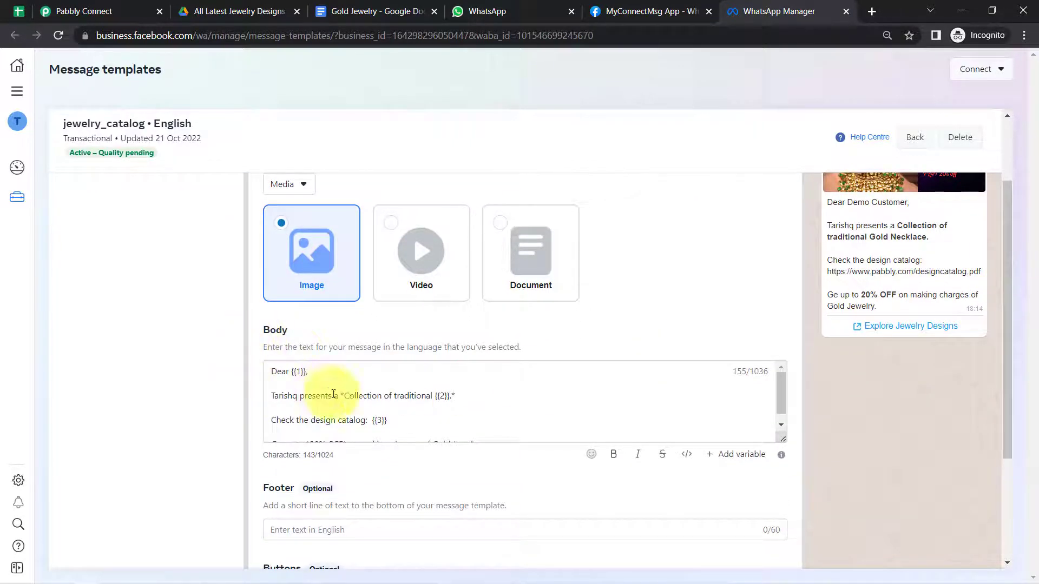
pyautogui.moveTo(784, 441); pyautogui.dragTo(783, 495)
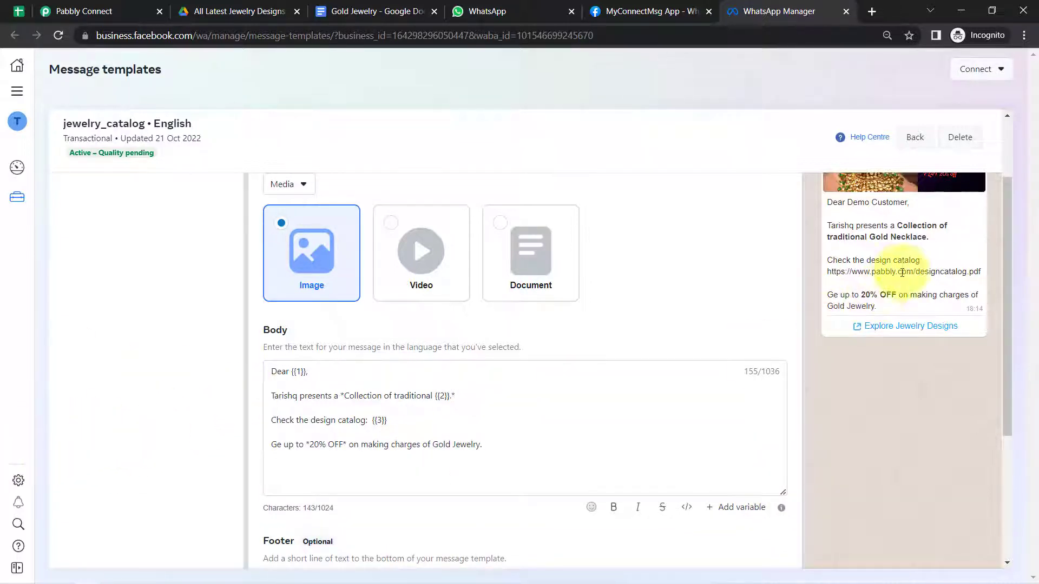
pyautogui.moveTo(837, 203); pyautogui.dragTo(1009, 309)
# - Examine the variables {{1}}, {{2}} and {{3}} in the template's body text
pyautogui.doubleClick(292, 422)
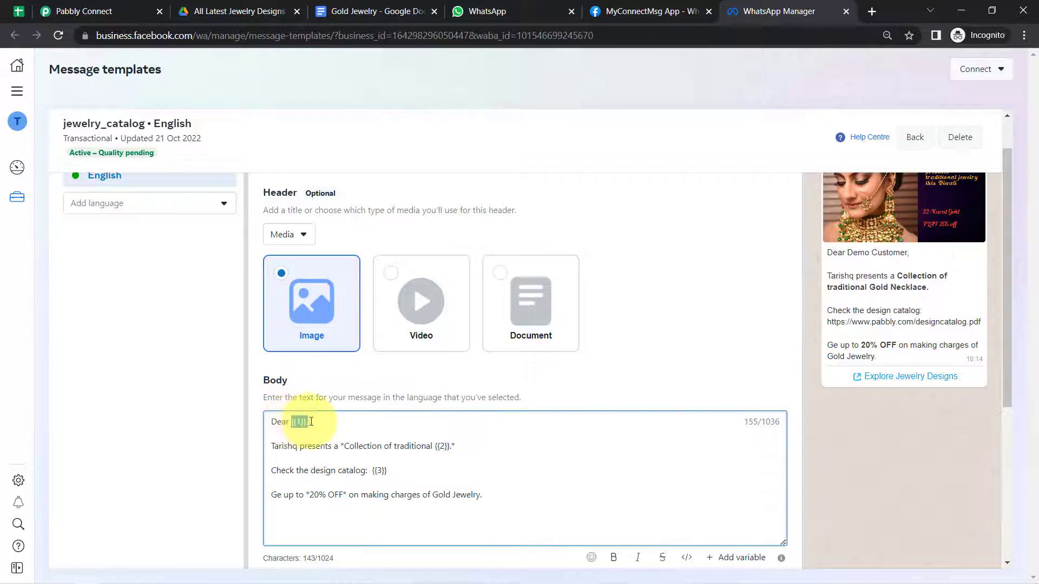
pyautogui.doubleClick(438, 447)
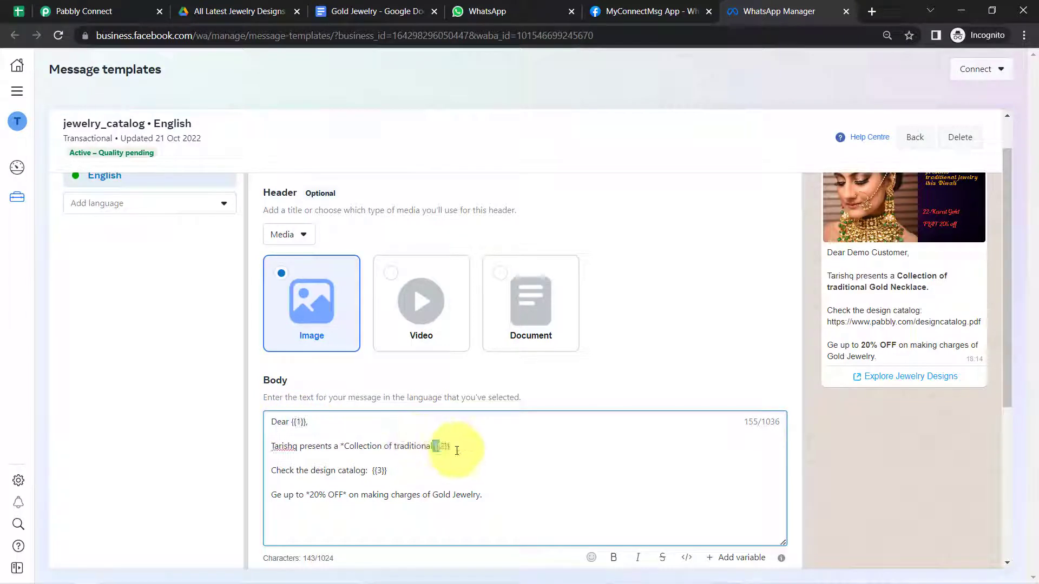
pyautogui.doubleClick(379, 471)
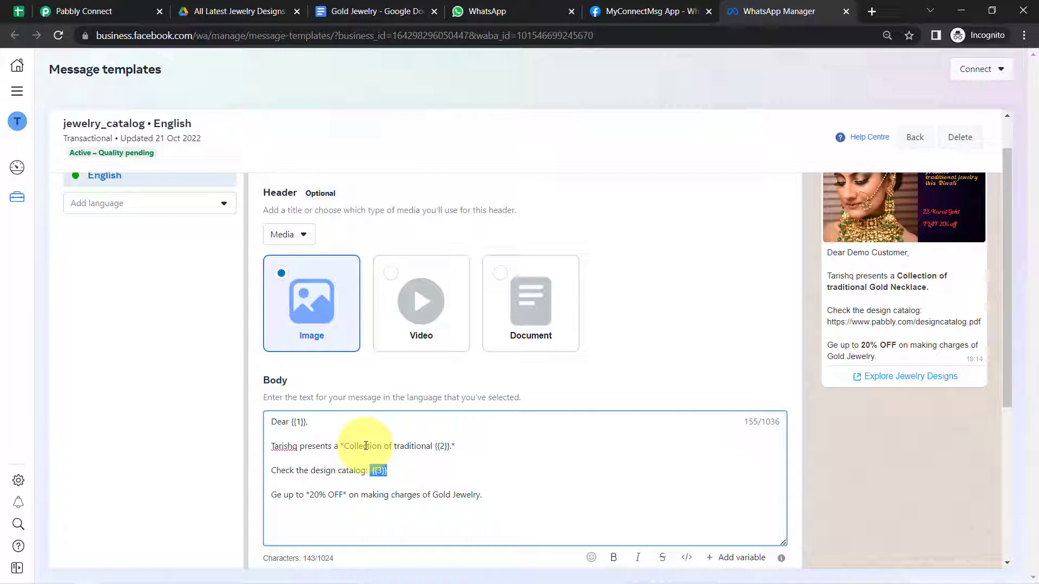
pyautogui.doubleClick(292, 422)
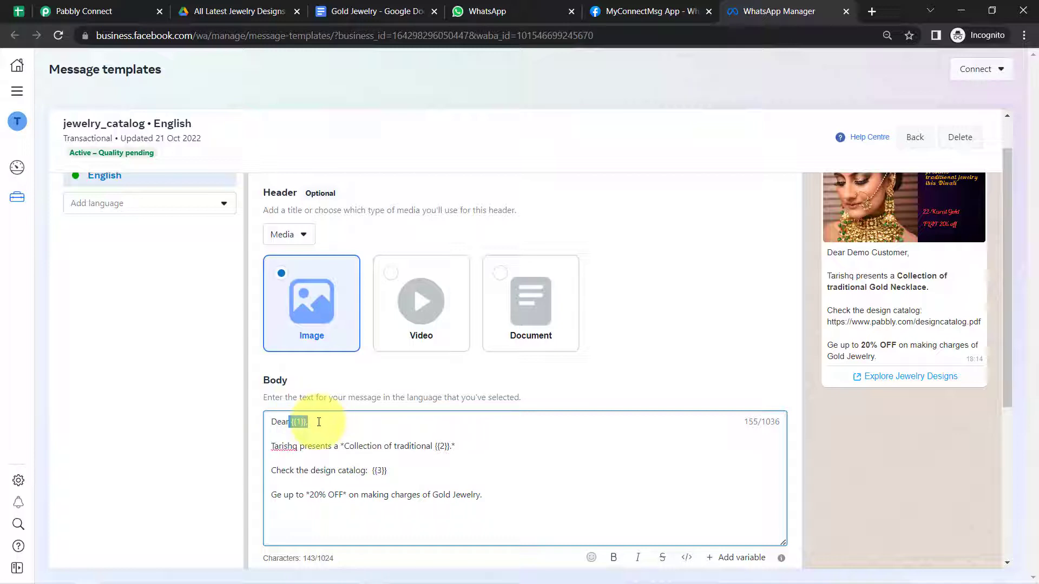
pyautogui.doubleClick(443, 446)
pyautogui.doubleClick(379, 471)
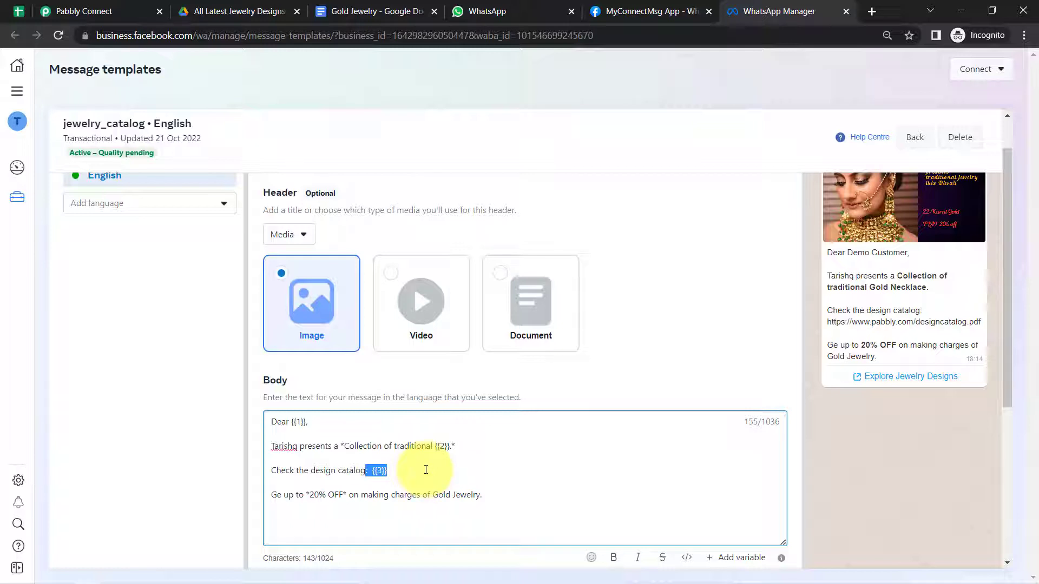
pyautogui.moveTo(1003, 316); pyautogui.dragTo(1011, 377)
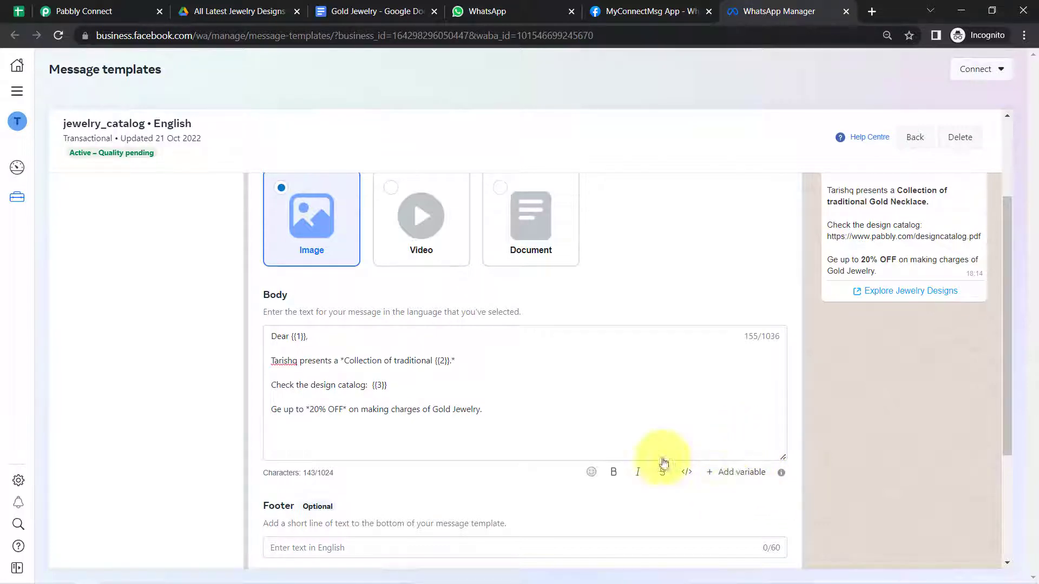
pyautogui.moveTo(292, 340); pyautogui.dragTo(308, 337)
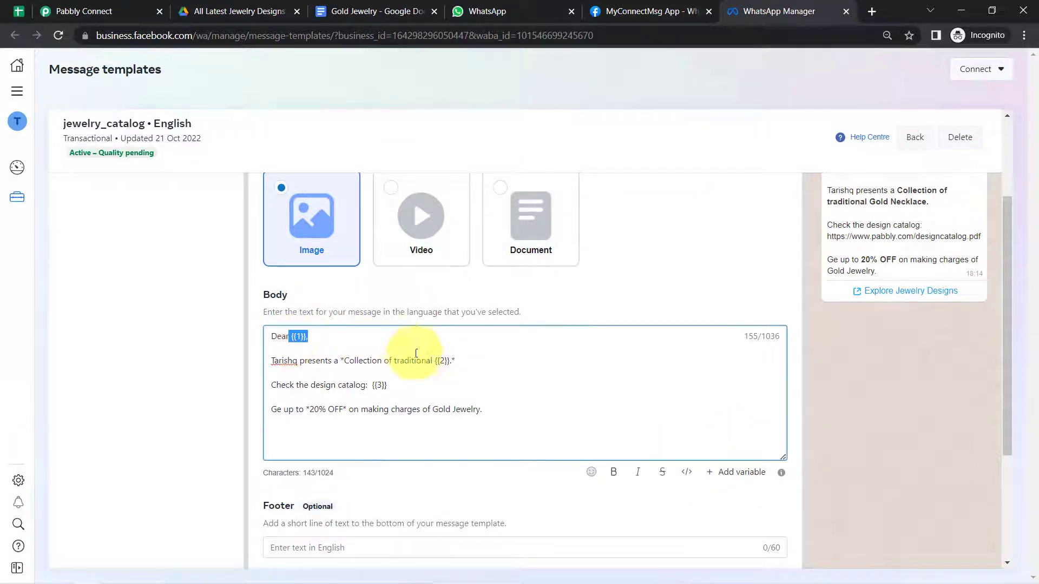
pyautogui.click(464, 361)
pyautogui.moveTo(371, 387); pyautogui.dragTo(388, 385)
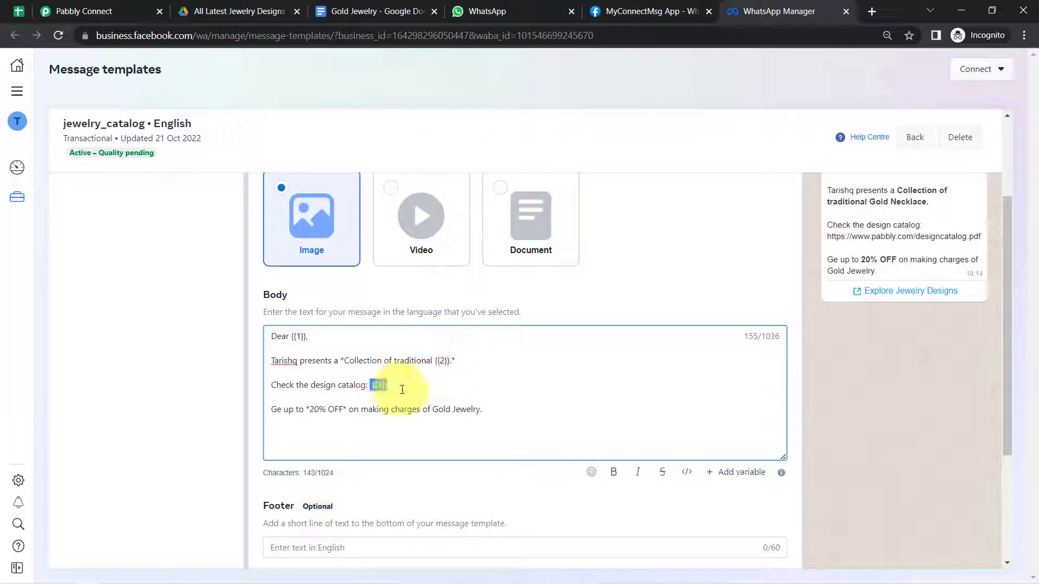
# - Review the call-to-action button's type of action, URL type options and website URL without changing them
pyautogui.moveTo(1013, 348); pyautogui.dragTo(999, 456)
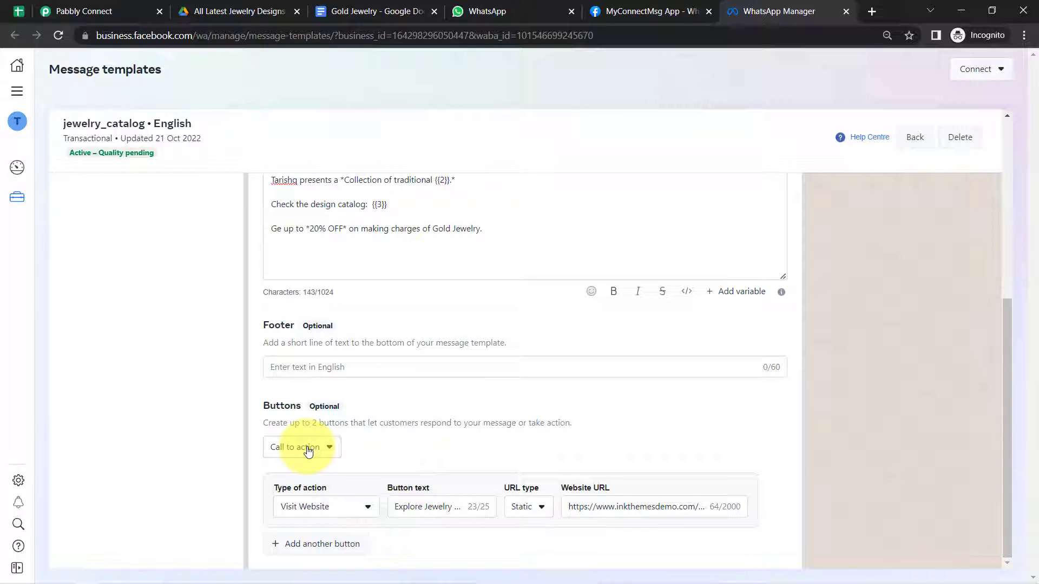
pyautogui.click(302, 514)
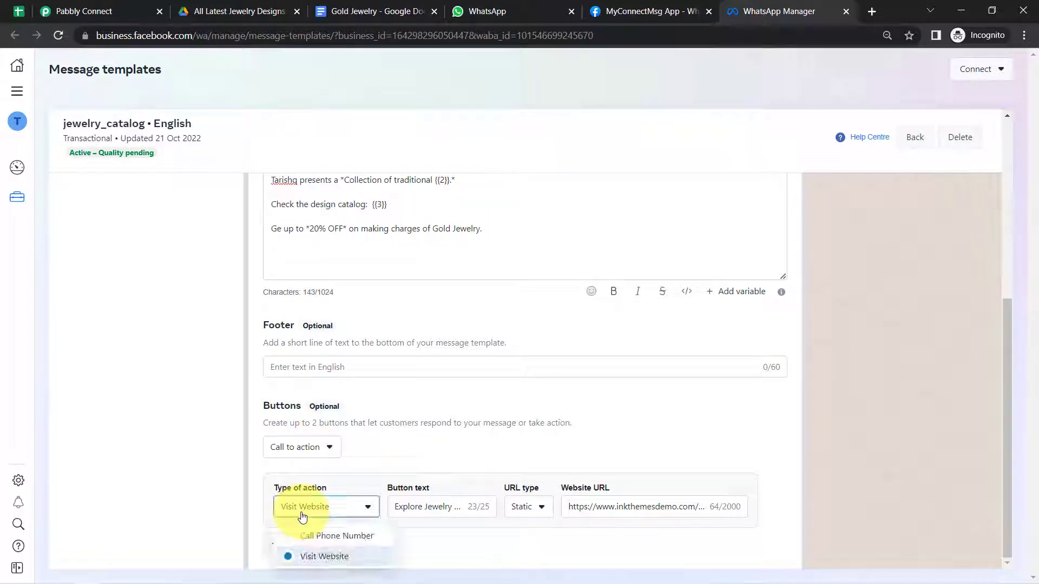
pyautogui.click(417, 485)
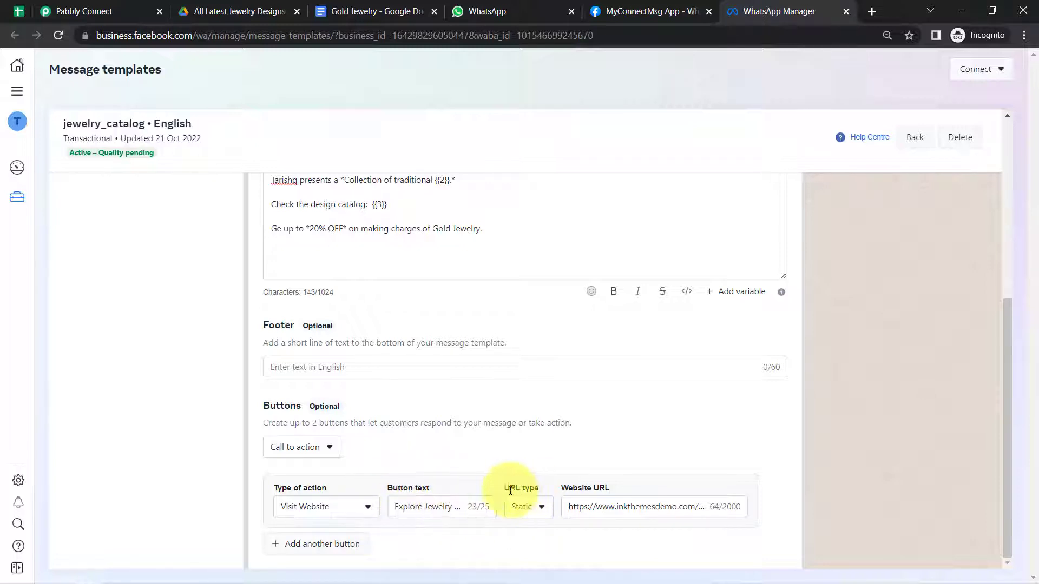
pyautogui.moveTo(510, 487); pyautogui.dragTo(532, 488)
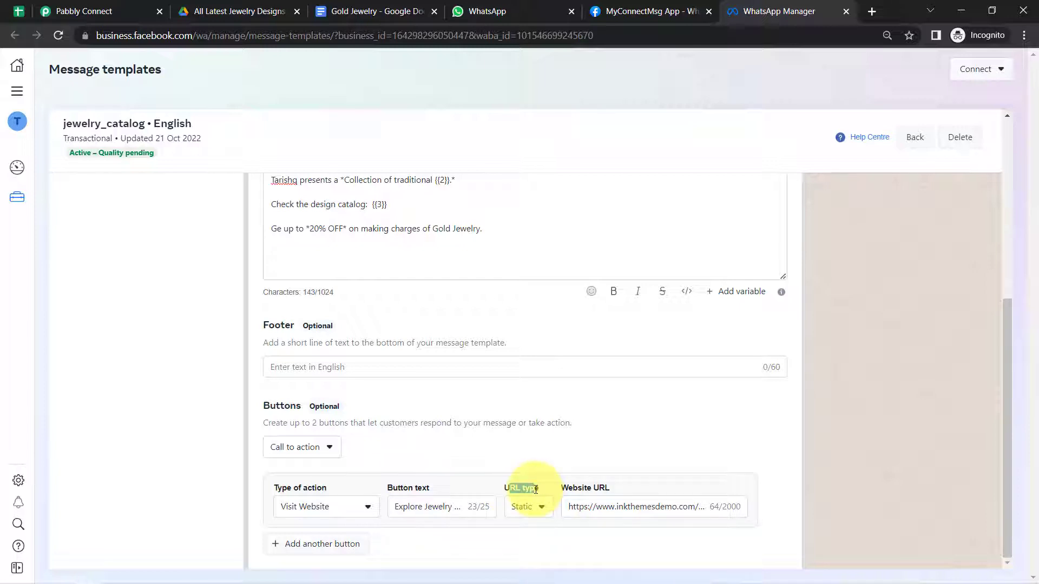
pyautogui.click(521, 508)
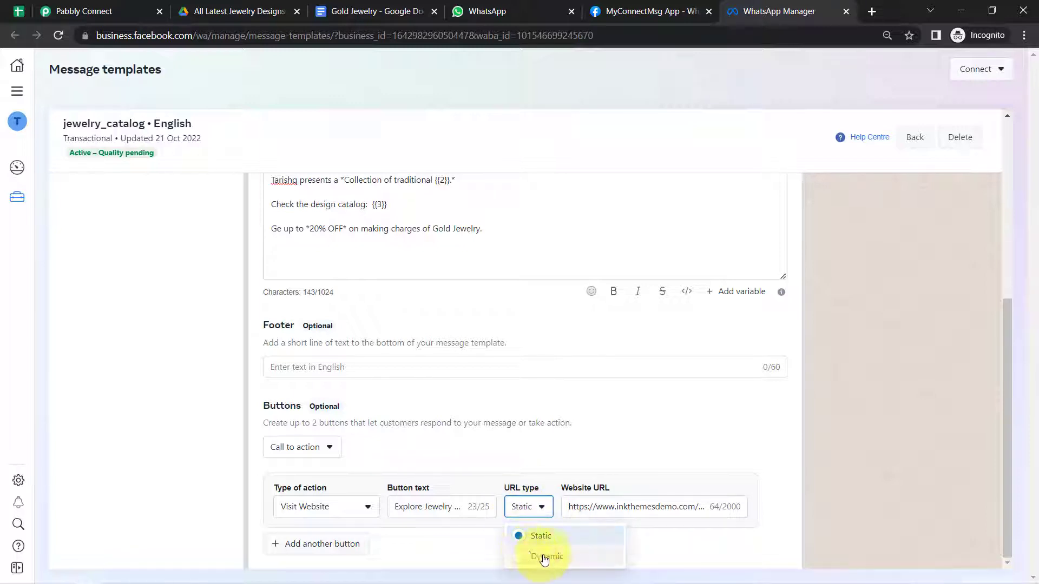
pyautogui.click(545, 471)
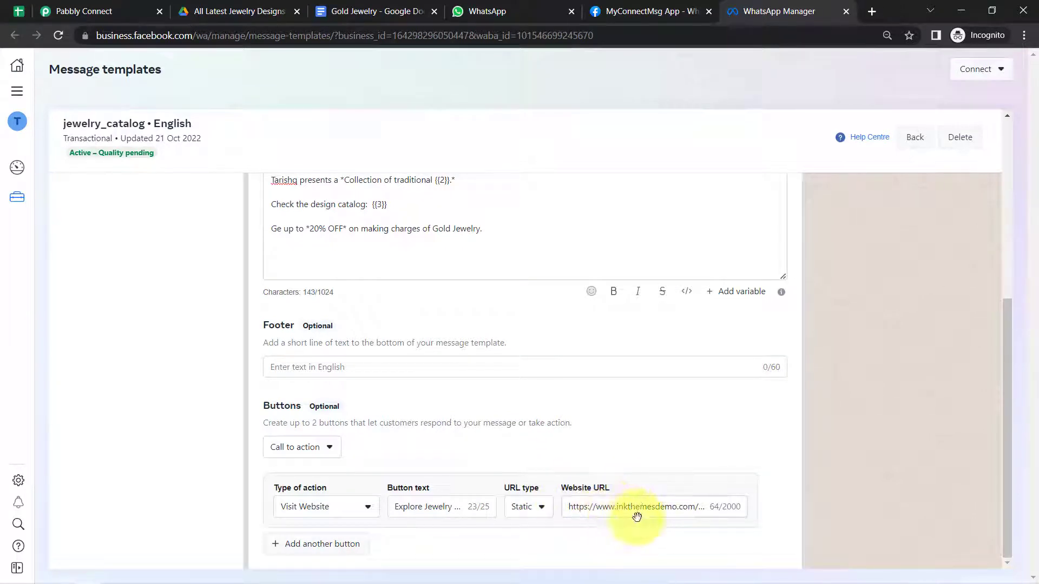
pyautogui.click(636, 472)
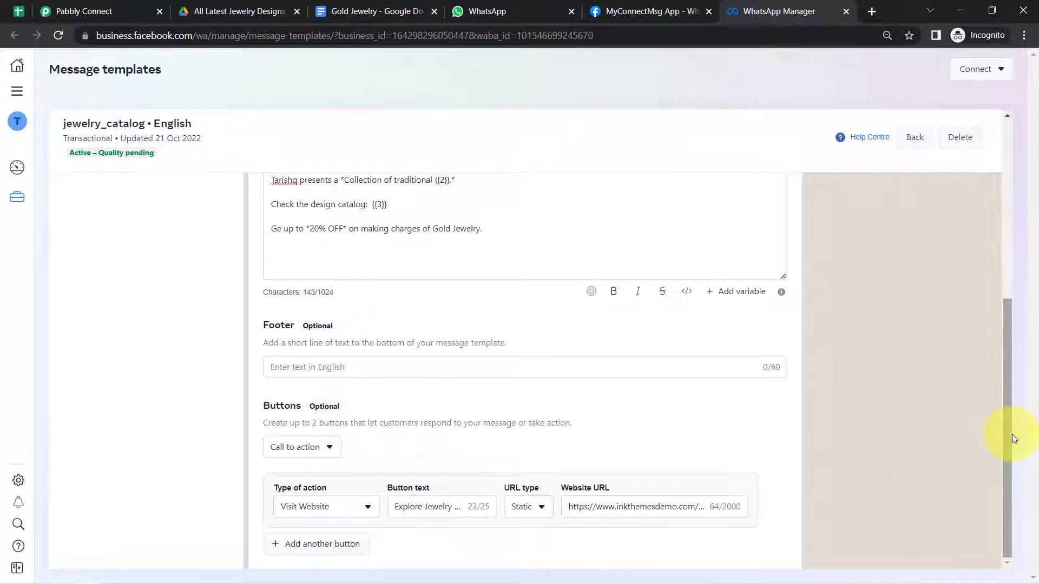
# - Open the template's sample content and review the message preview and the sample values for the three body variables
pyautogui.moveTo(1011, 434); pyautogui.dragTo(998, 204)
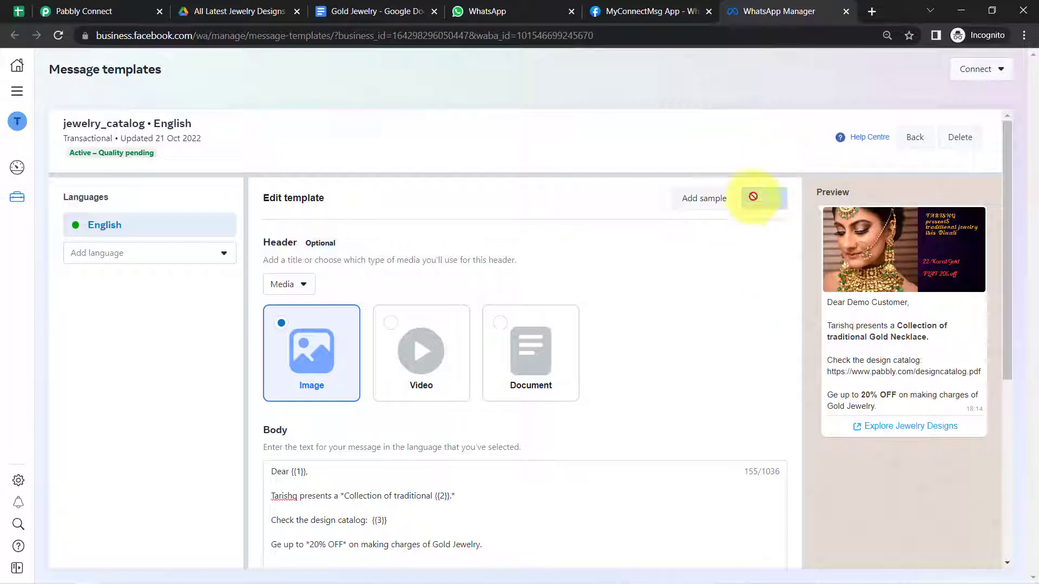
pyautogui.click(705, 200)
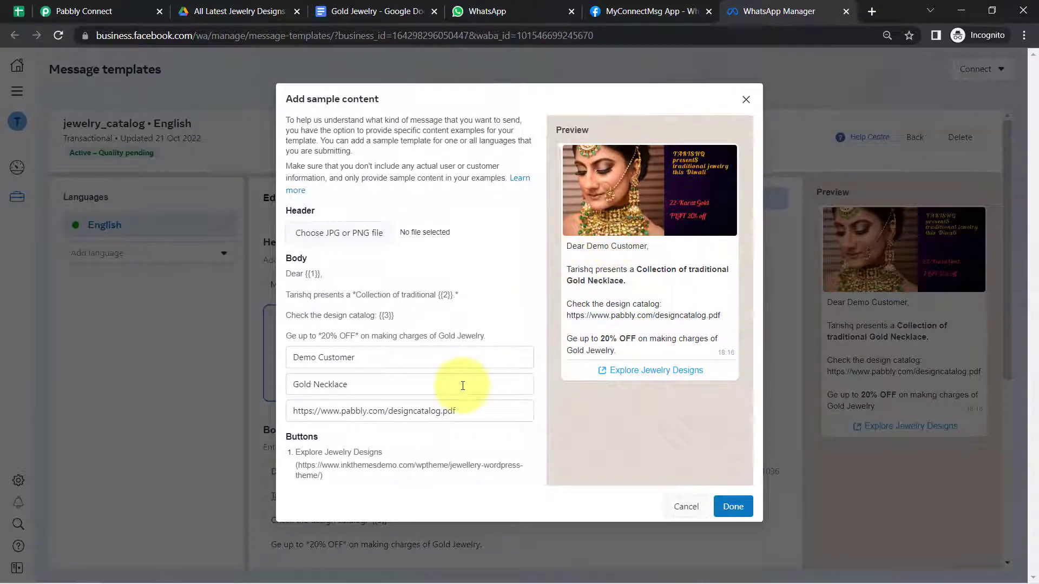
pyautogui.moveTo(592, 246); pyautogui.dragTo(648, 264)
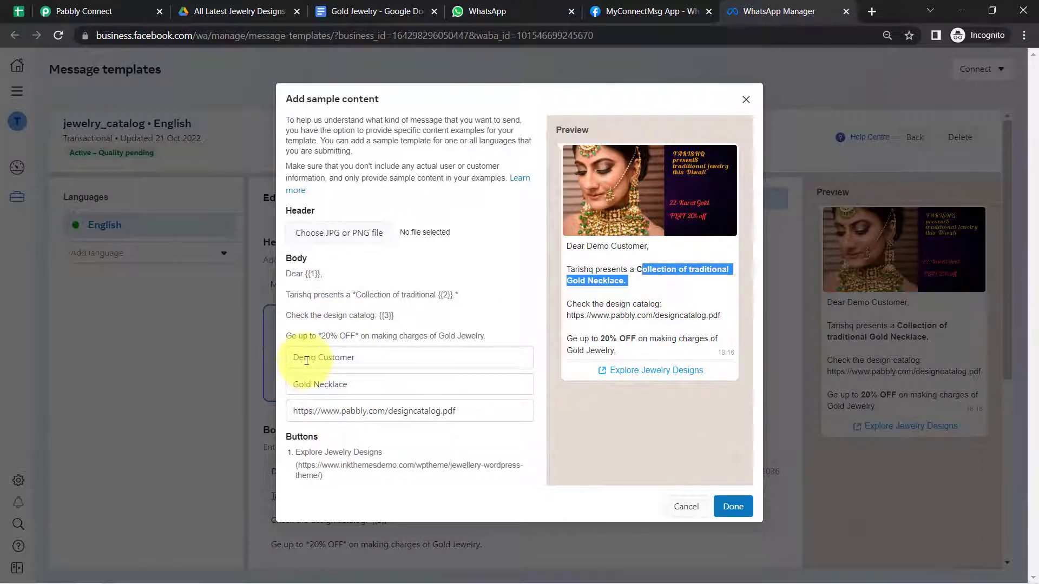
pyautogui.moveTo(306, 361); pyautogui.dragTo(355, 360)
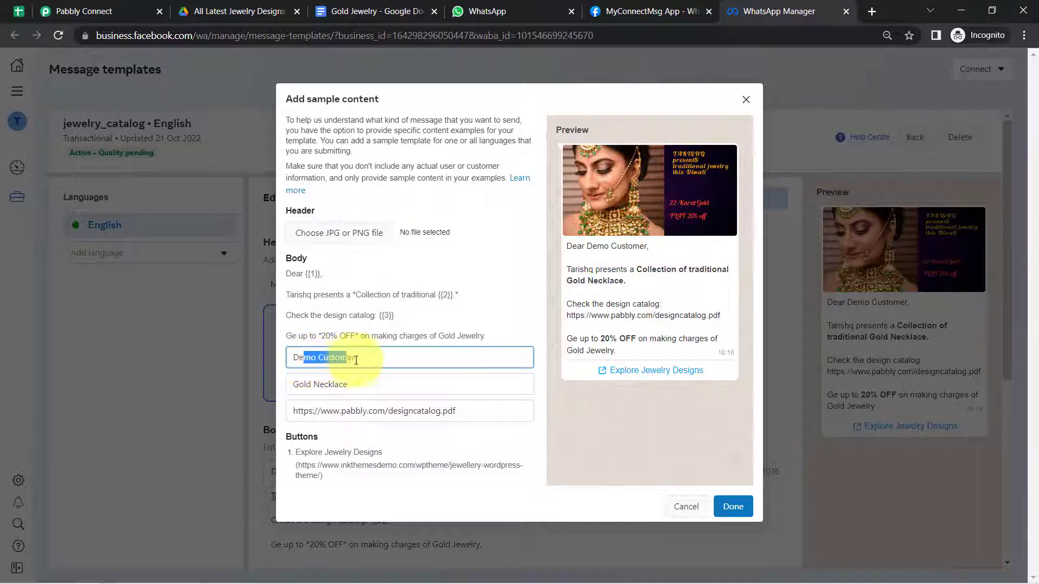
pyautogui.moveTo(304, 384); pyautogui.dragTo(425, 411)
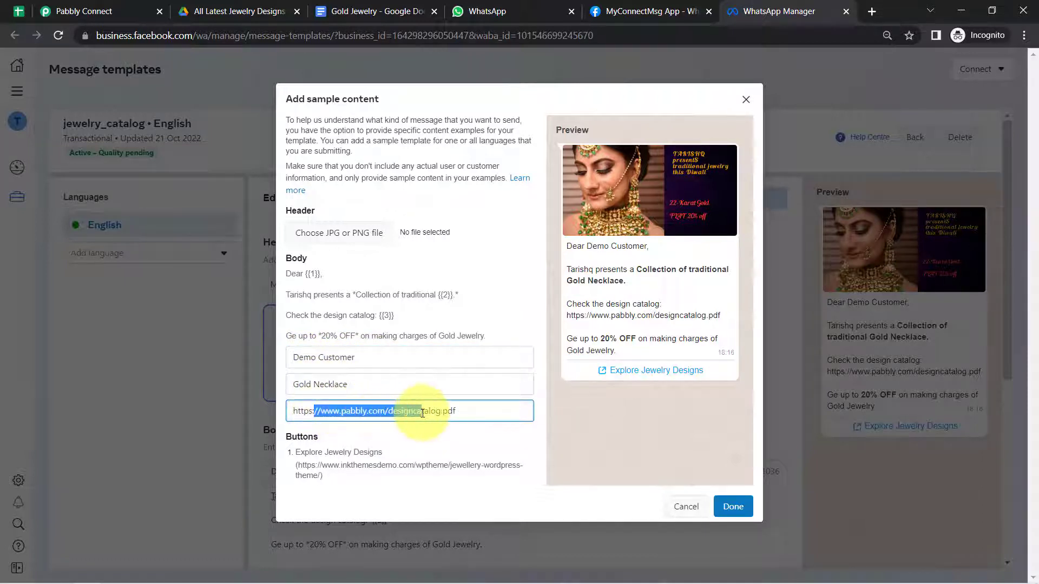
# - Examine the sample catalog URL for the third body variable and close the template's sample content
pyautogui.click(442, 411)
pyautogui.tripleClick(442, 411)
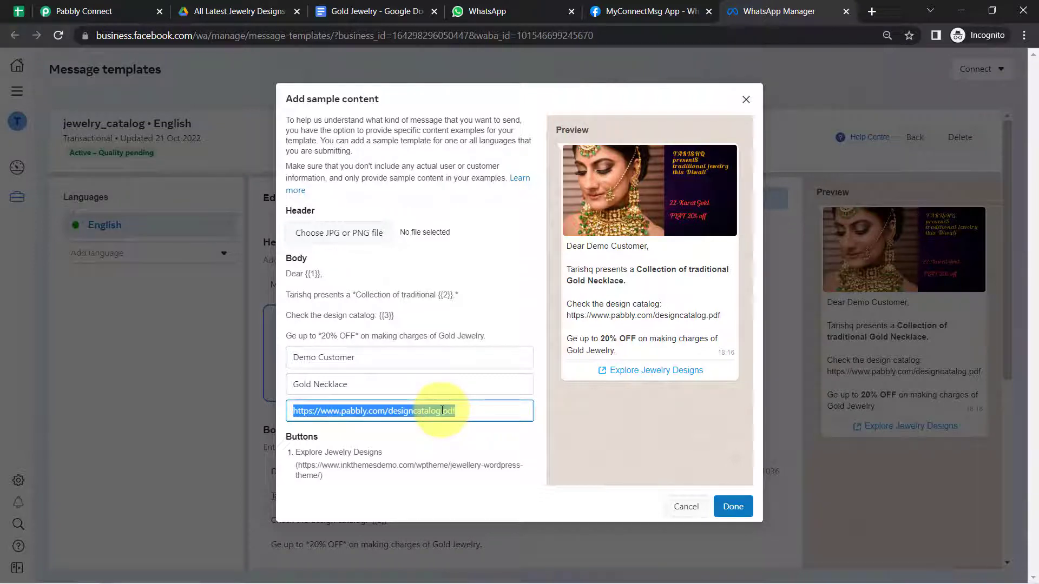
pyautogui.click(736, 511)
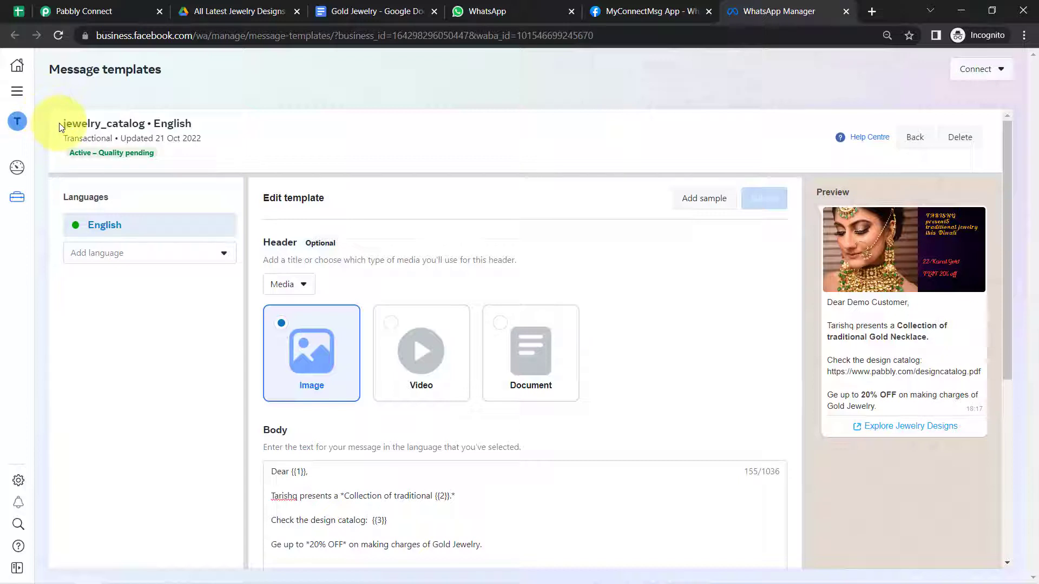
# - Switch to Pabbly Connect and select jewelry_catalog as the Template Name for the Send Template Message action
pyautogui.moveTo(60, 126); pyautogui.dragTo(140, 124)
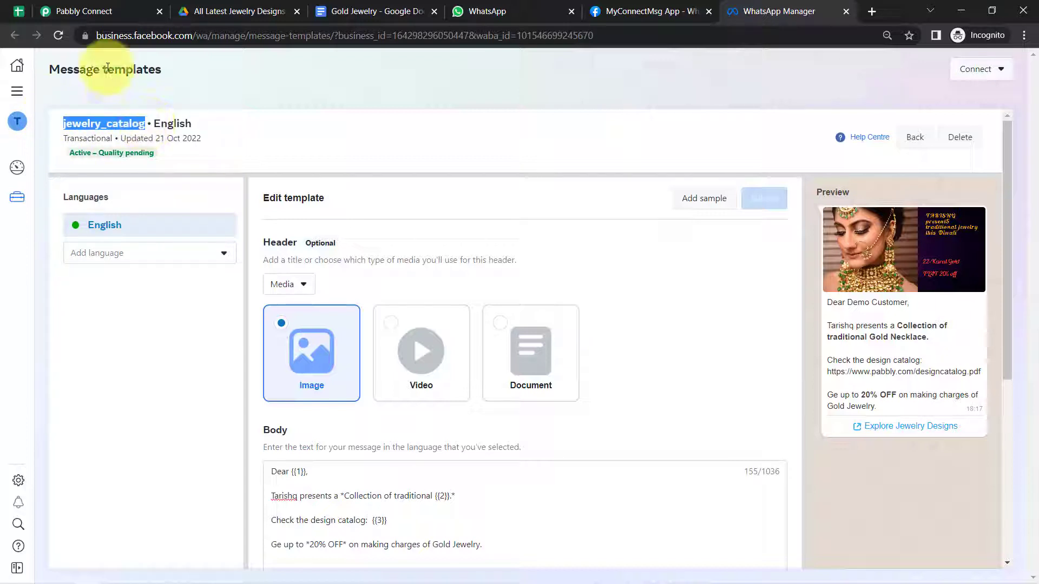
pyautogui.click(68, 4)
pyautogui.click(278, 215)
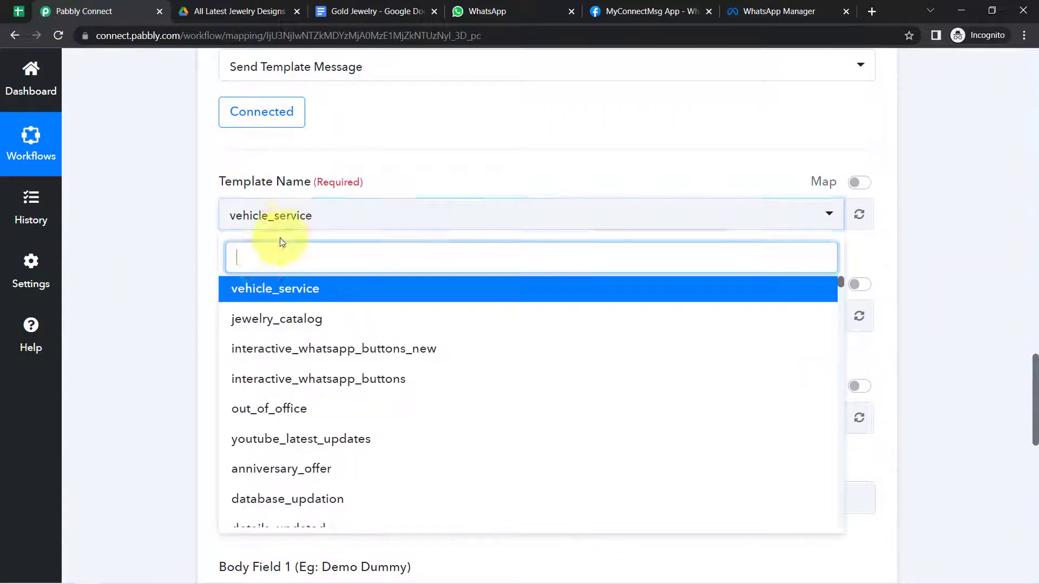
pyautogui.write('jewelry_catalog')
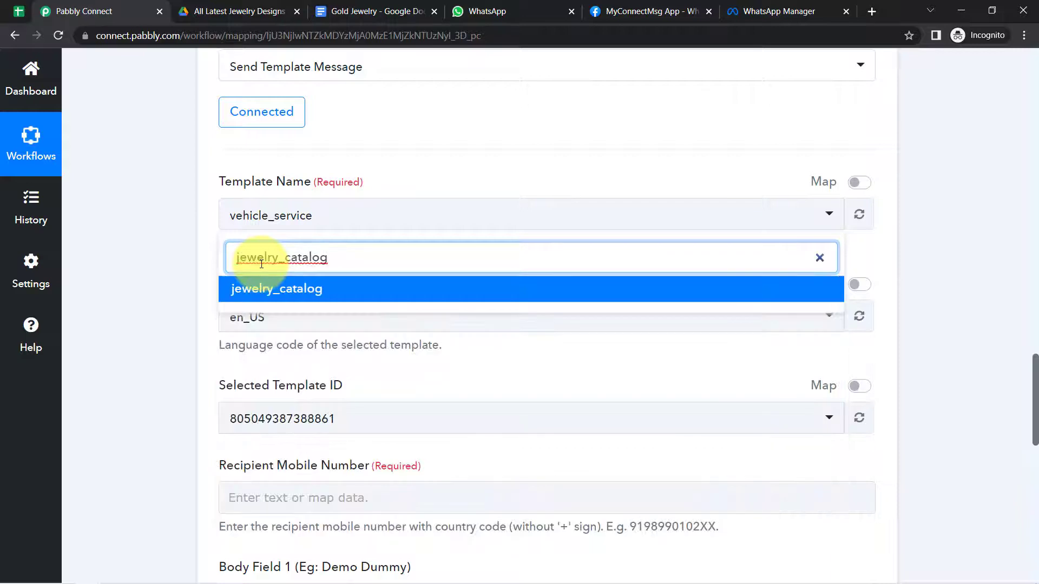
pyautogui.click(266, 293)
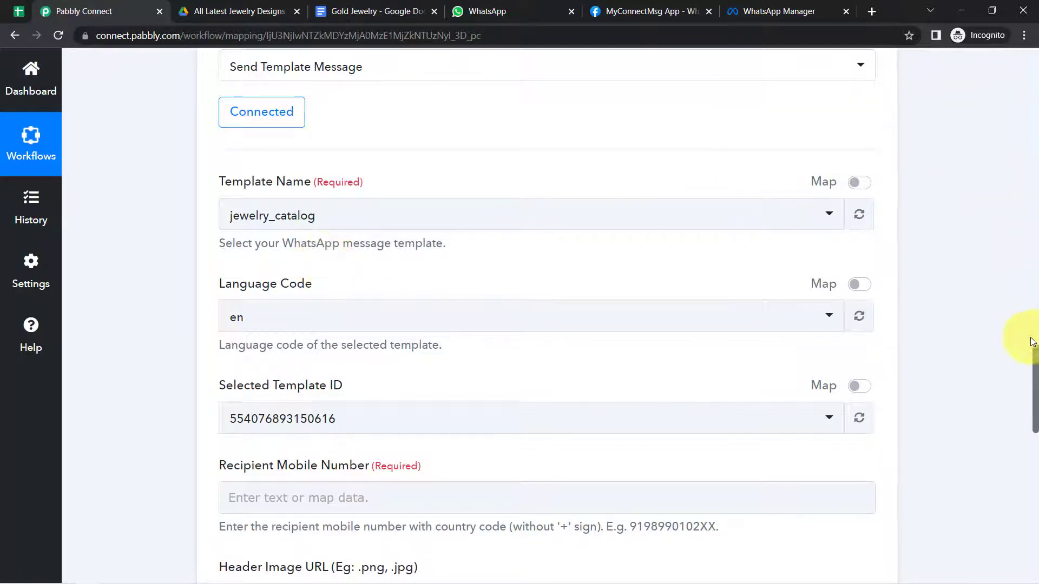
# - Review the action's Header Image URL field and Body Fields 1, 2 and 3 for the selected template
pyautogui.moveTo(1035, 360); pyautogui.dragTo(1034, 413)
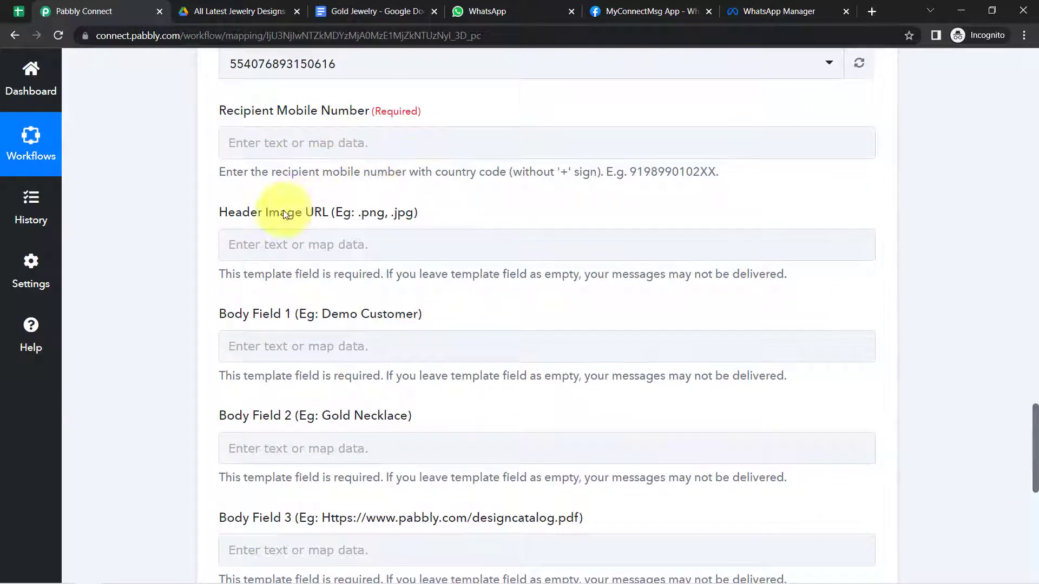
pyautogui.moveTo(250, 212); pyautogui.dragTo(328, 212)
pyautogui.moveTo(248, 317); pyautogui.dragTo(322, 315)
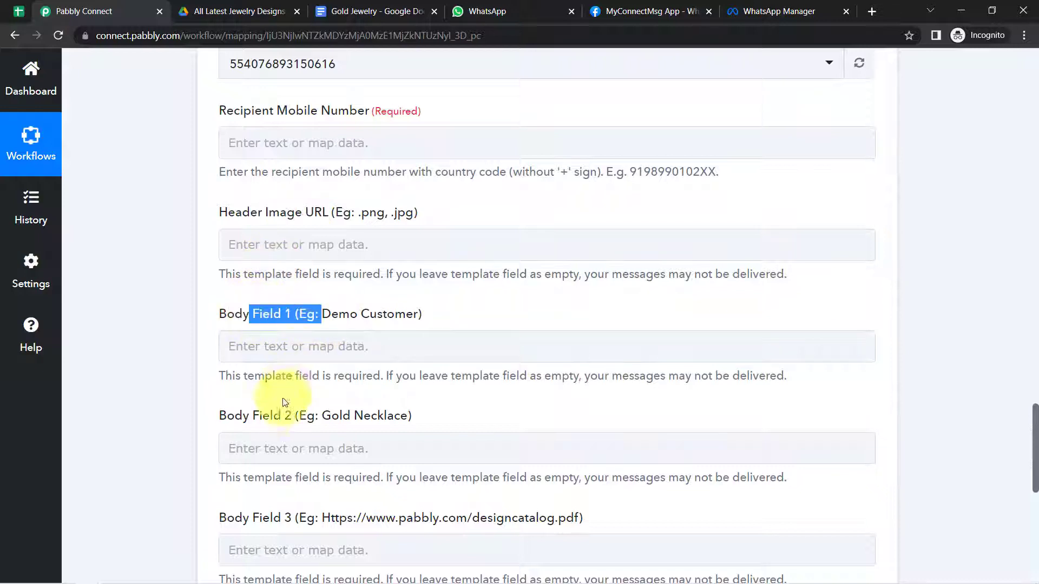
pyautogui.moveTo(262, 417); pyautogui.dragTo(354, 419)
pyautogui.moveTo(273, 518); pyautogui.dragTo(321, 517)
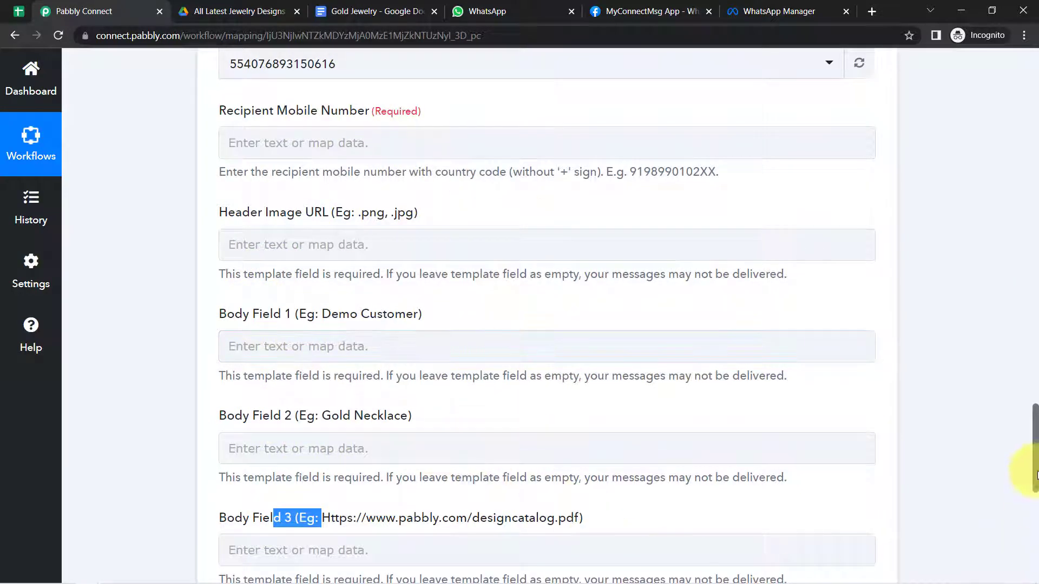
# - Map the Recipient Mobile Number to the Iterator's Phone Number and check the required country code format
pyautogui.moveTo(1036, 467)
pyautogui.mouseDown()
pyautogui.moveTo(1028, 524)
pyautogui.moveTo(1028, 394)
pyautogui.moveTo(1035, 451)
pyautogui.mouseUp()
pyautogui.moveTo(233, 179); pyautogui.dragTo(415, 179)
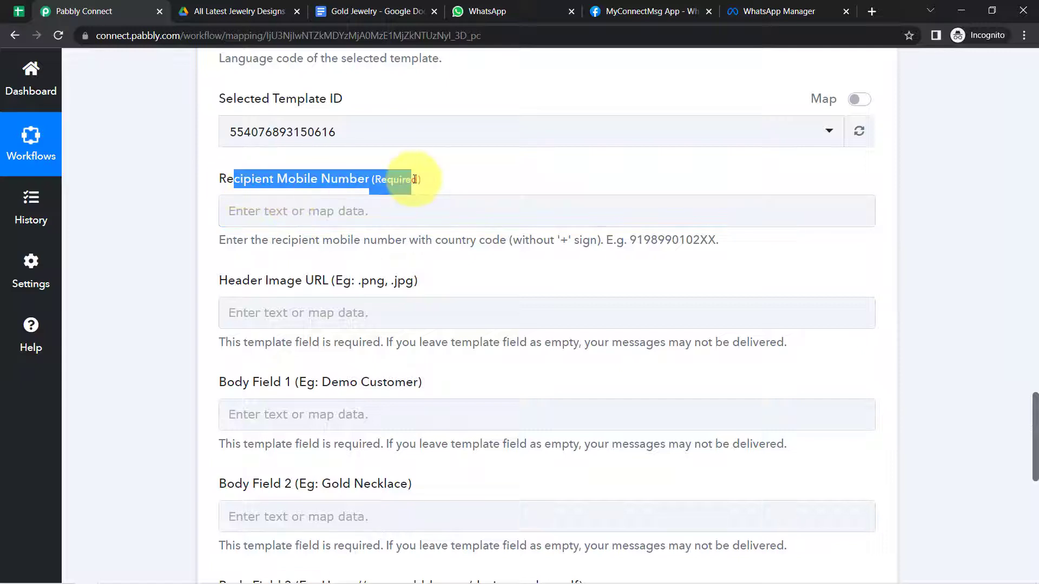
pyautogui.click(335, 199)
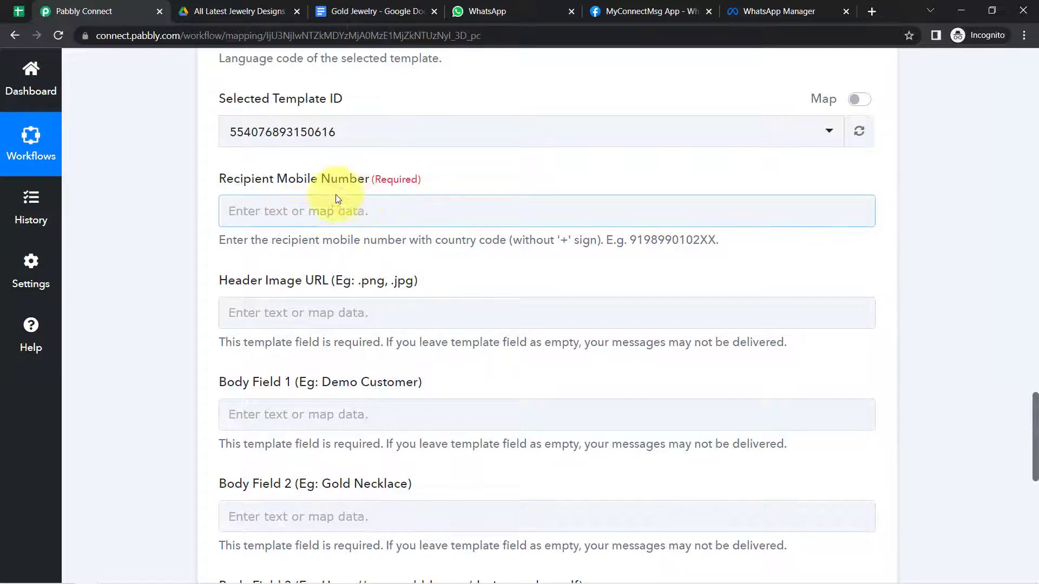
pyautogui.click(361, 211)
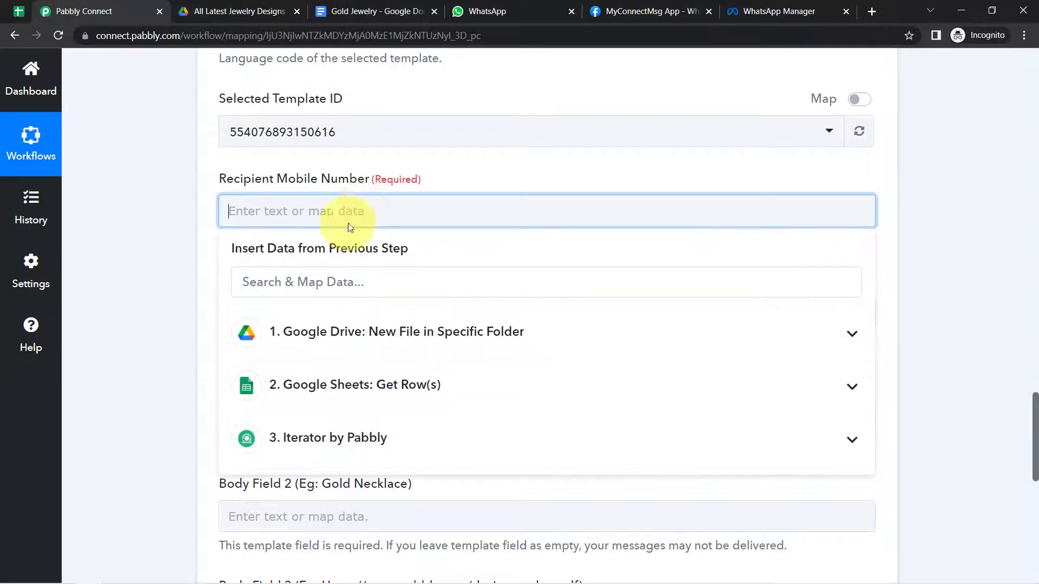
pyautogui.click(317, 436)
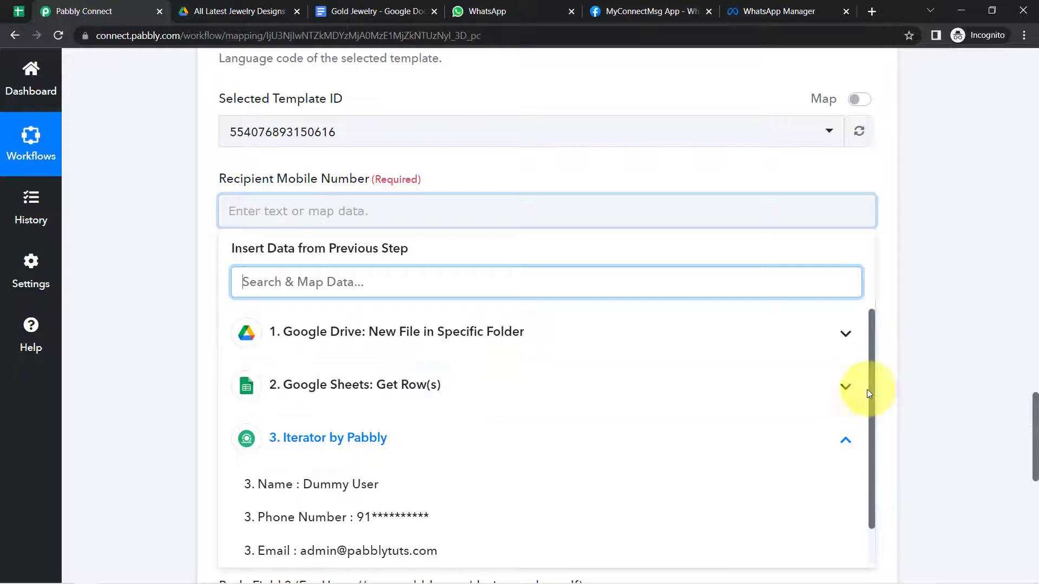
pyautogui.moveTo(871, 397); pyautogui.dragTo(862, 429)
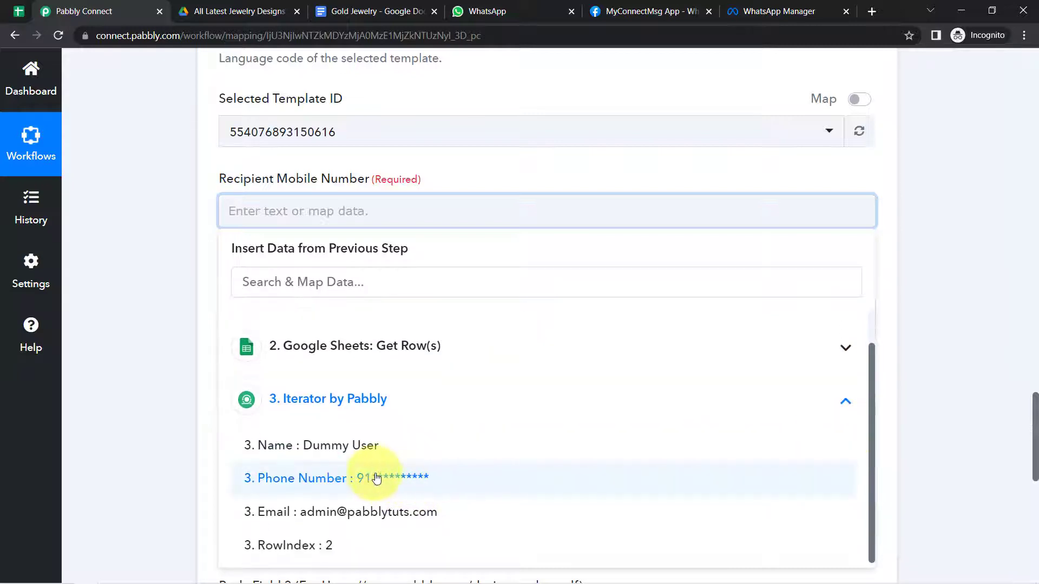
pyautogui.click(407, 478)
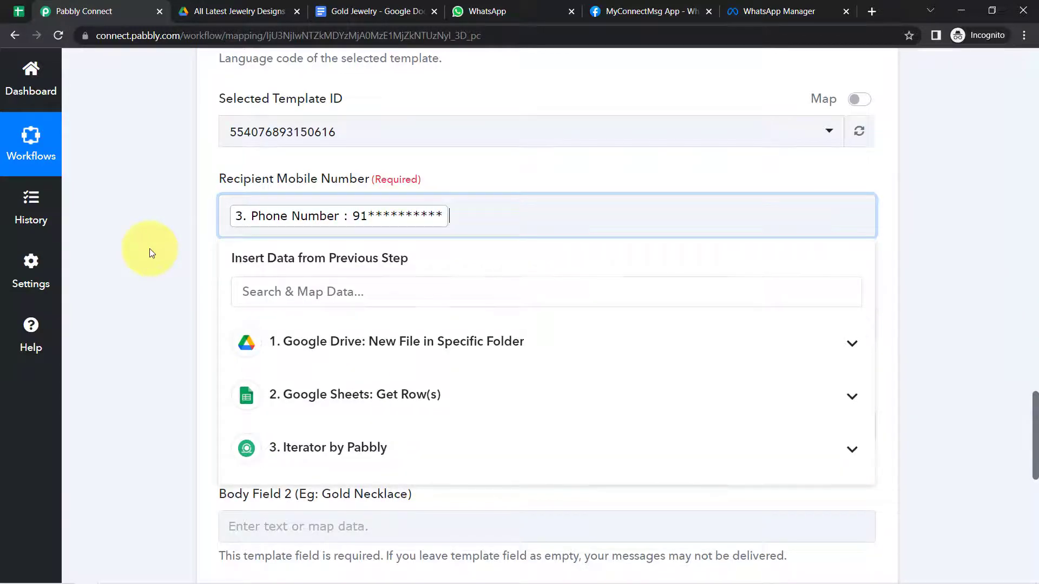
pyautogui.click(152, 253)
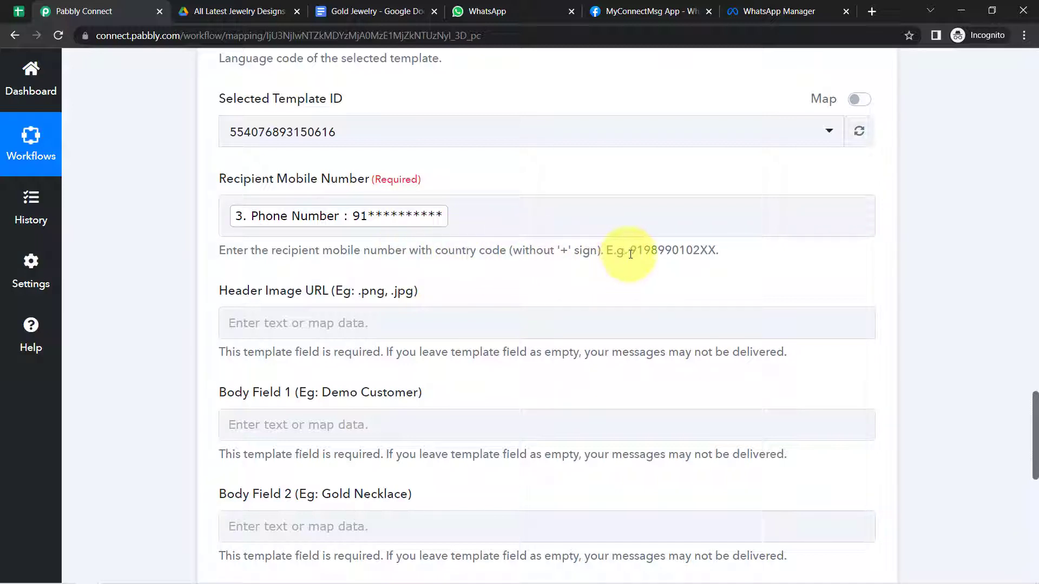
pyautogui.moveTo(630, 255); pyautogui.dragTo(705, 249)
pyautogui.click(712, 250)
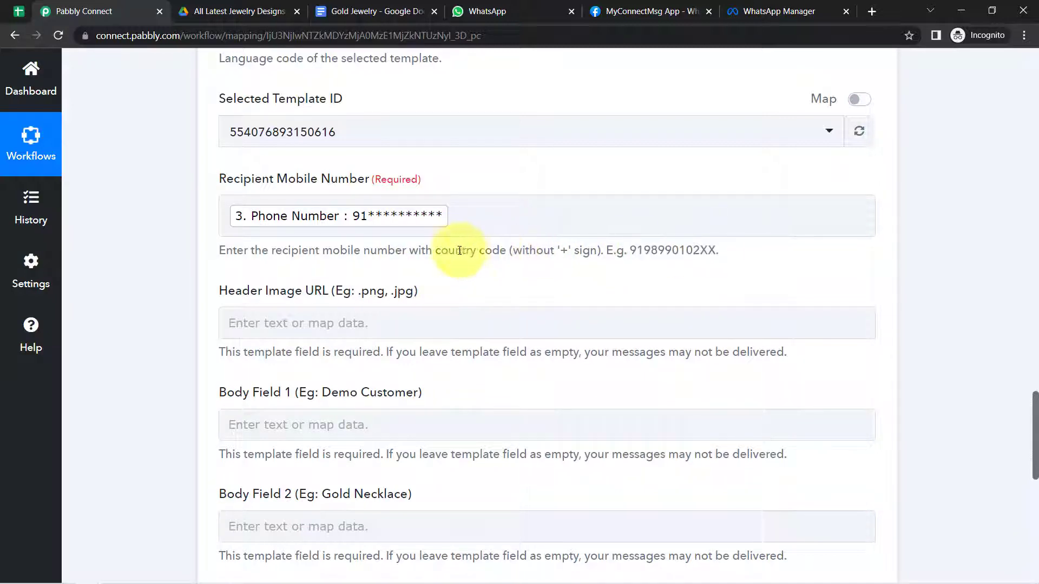
pyautogui.moveTo(421, 250); pyautogui.dragTo(604, 251)
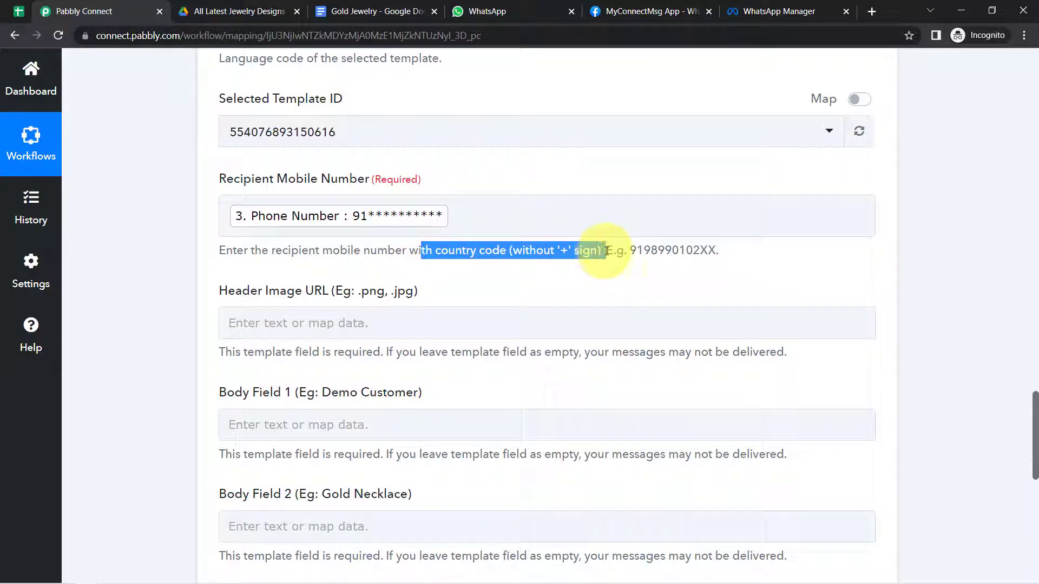
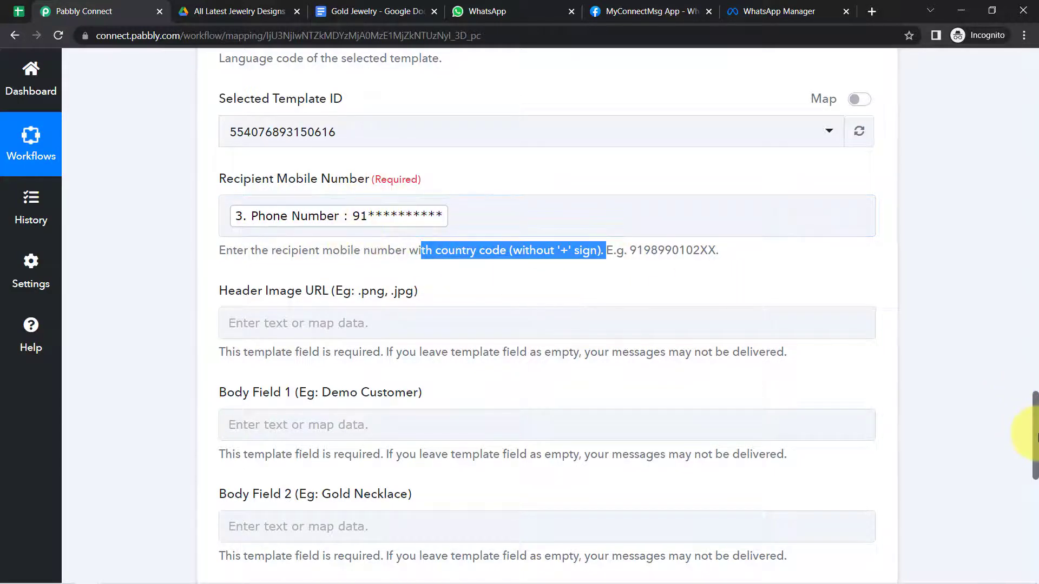
# - Place the WhatsApp Manager tab beside the Pabbly Connect tab and check the header image in the template preview
pyautogui.moveTo(1035, 439); pyautogui.dragTo(1032, 481)
pyautogui.click(334, 207)
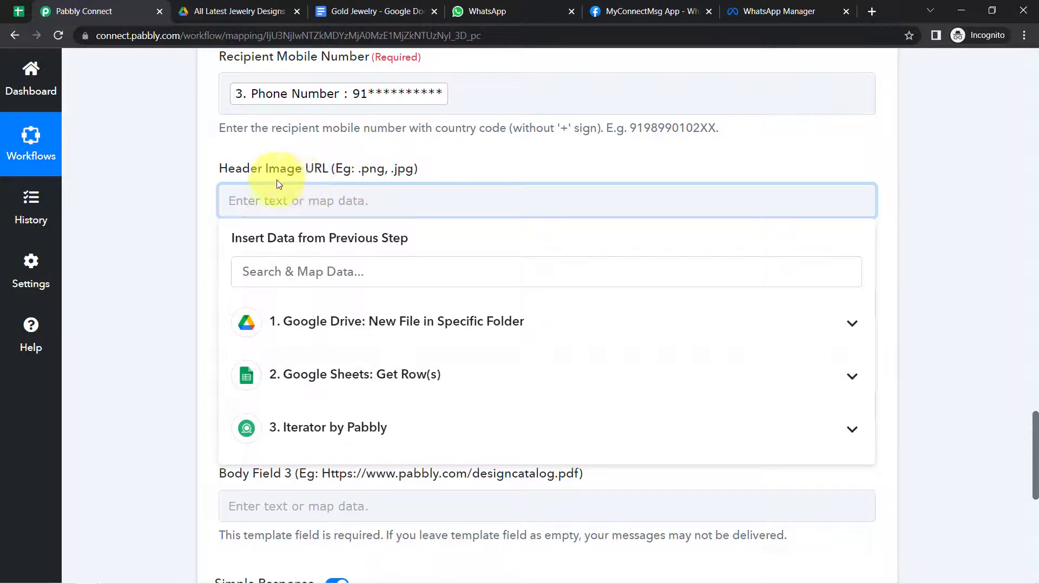
pyautogui.moveTo(242, 170); pyautogui.dragTo(321, 176)
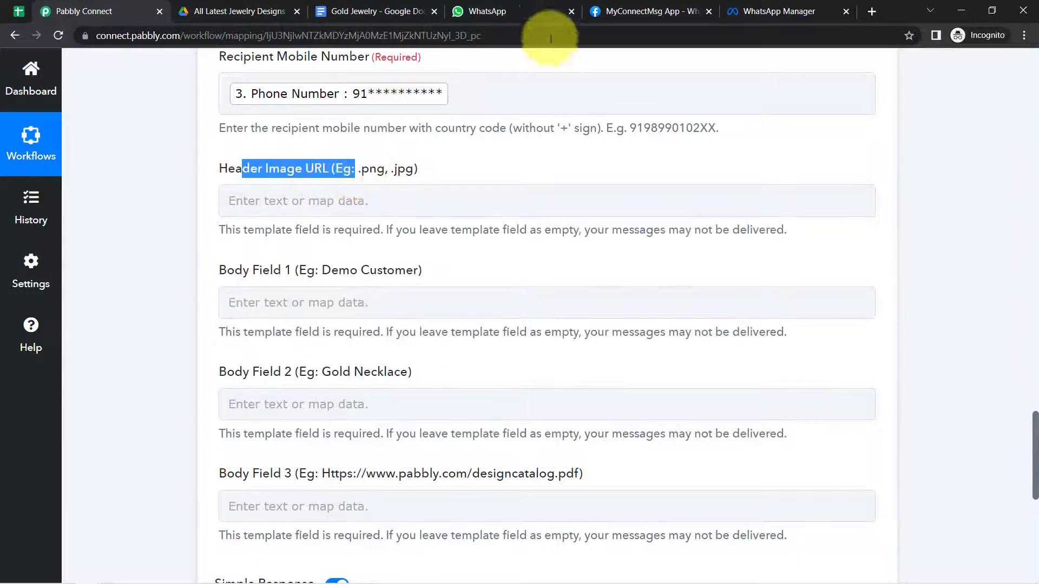
pyautogui.moveTo(774, 11); pyautogui.dragTo(255, 11)
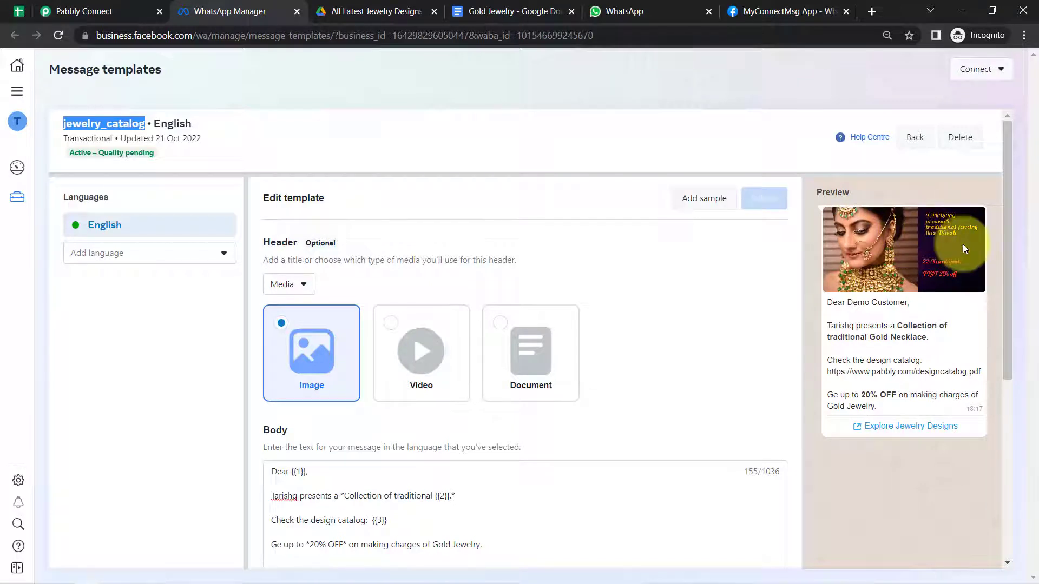
pyautogui.click(118, 11)
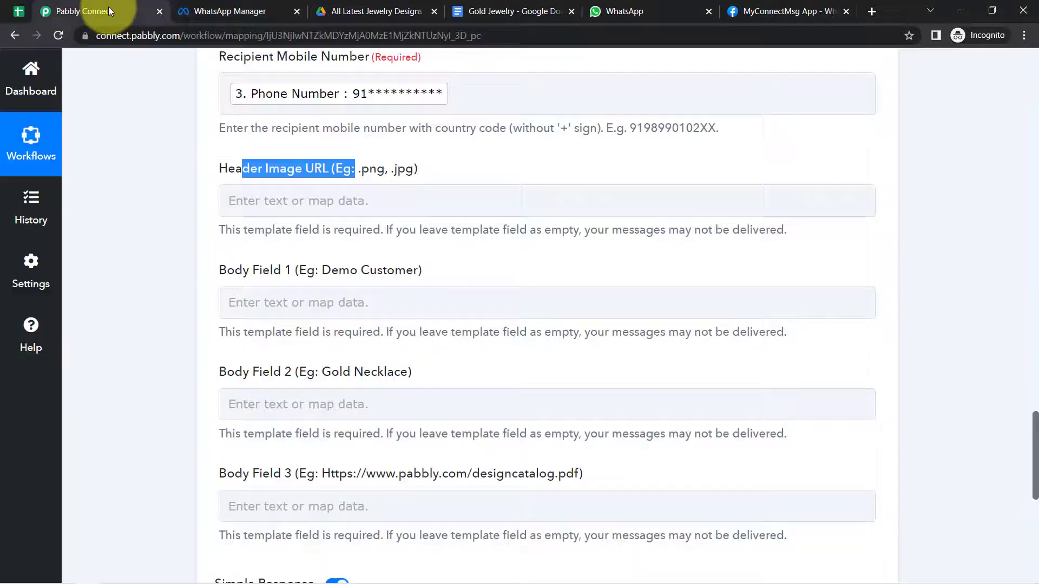
pyautogui.click(346, 199)
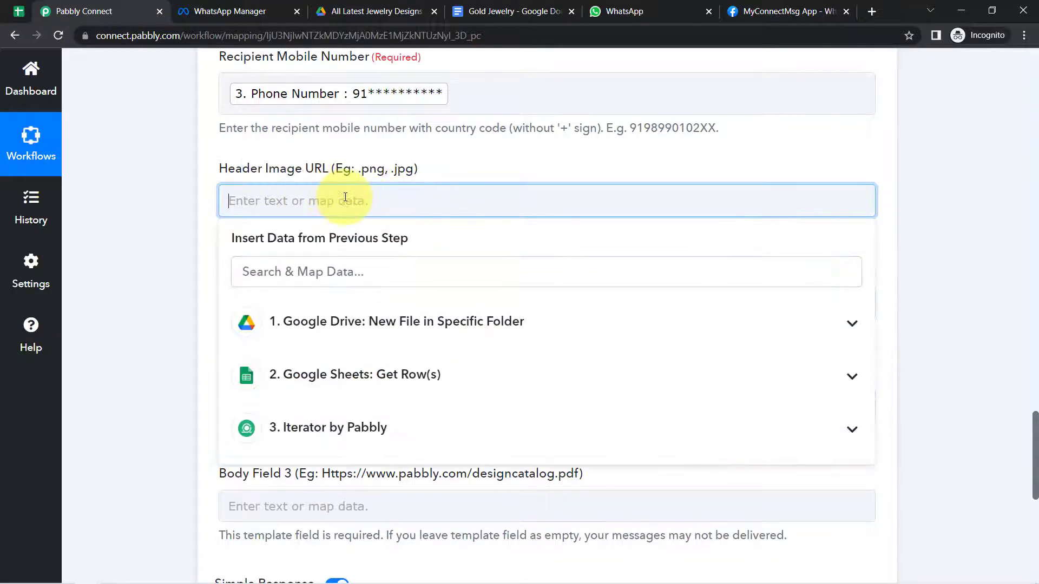
pyautogui.click(167, 259)
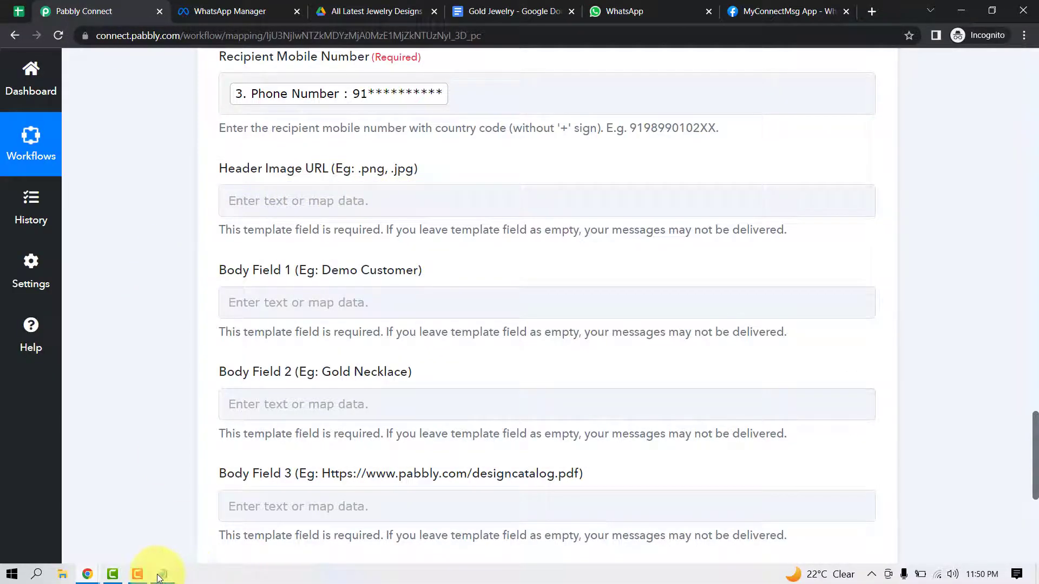
pyautogui.click(162, 575)
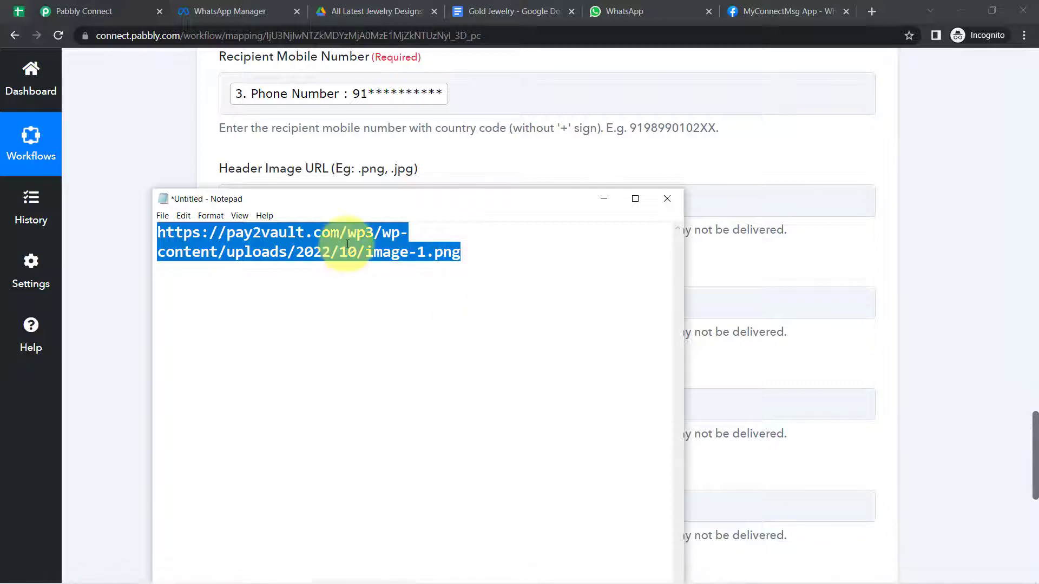
pyautogui.click(165, 158)
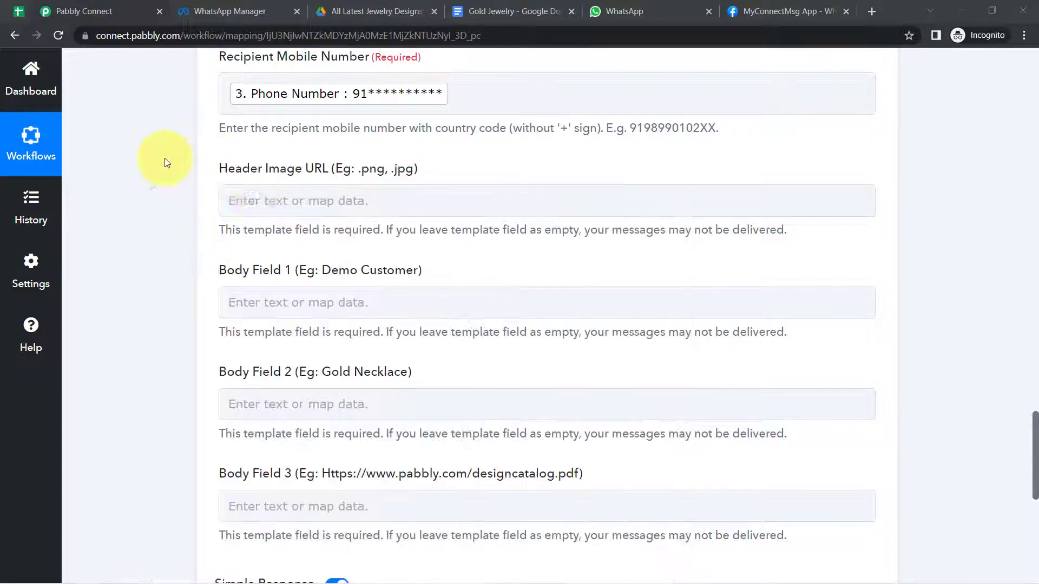
pyautogui.click(293, 203)
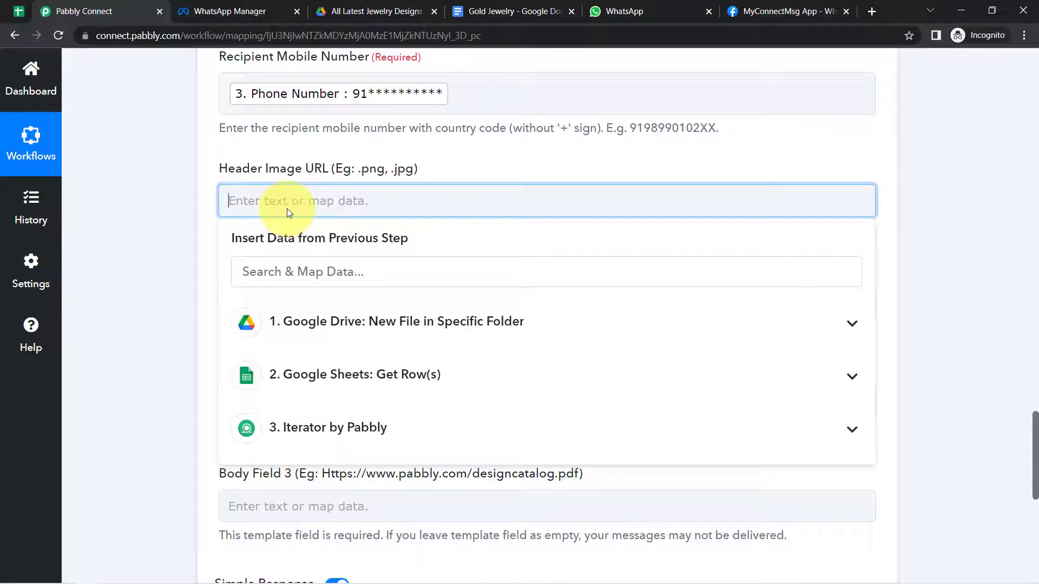
pyautogui.write('https://pay2vault.com/wp3/wp-content/uploads/2022/10/image-1.png')
# - Open the header image URL in a new browser tab, compare the image with the WhatsApp Manager template preview, and return to Pabbly Connect
pyautogui.hotkey('ctrl', 'a')
pyautogui.hotkey('ctrl', 'c')
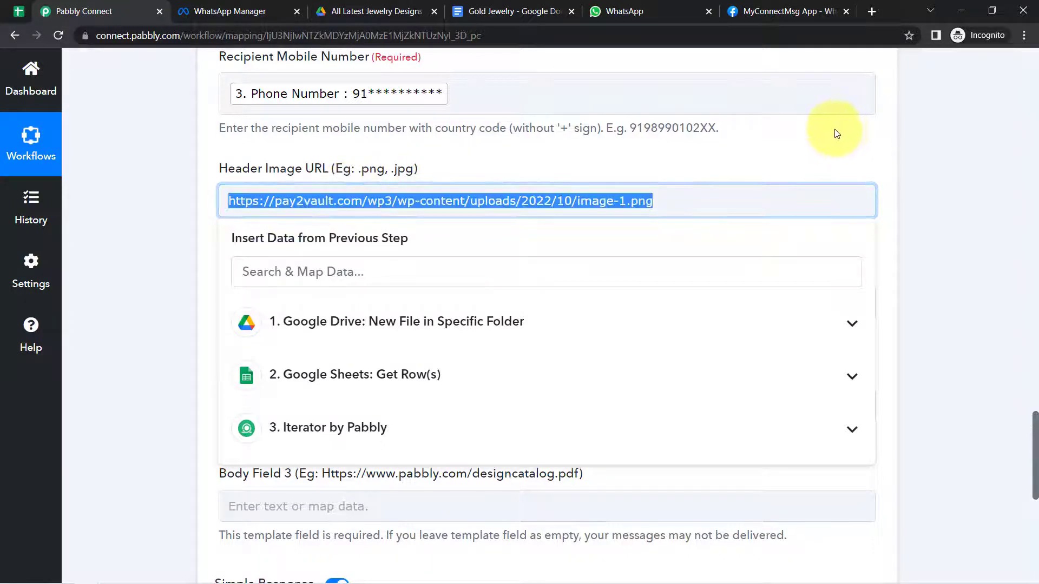
pyautogui.hotkey('ctrl', 't')
pyautogui.hotkey('ctrl', 'v')
pyautogui.press('Return')
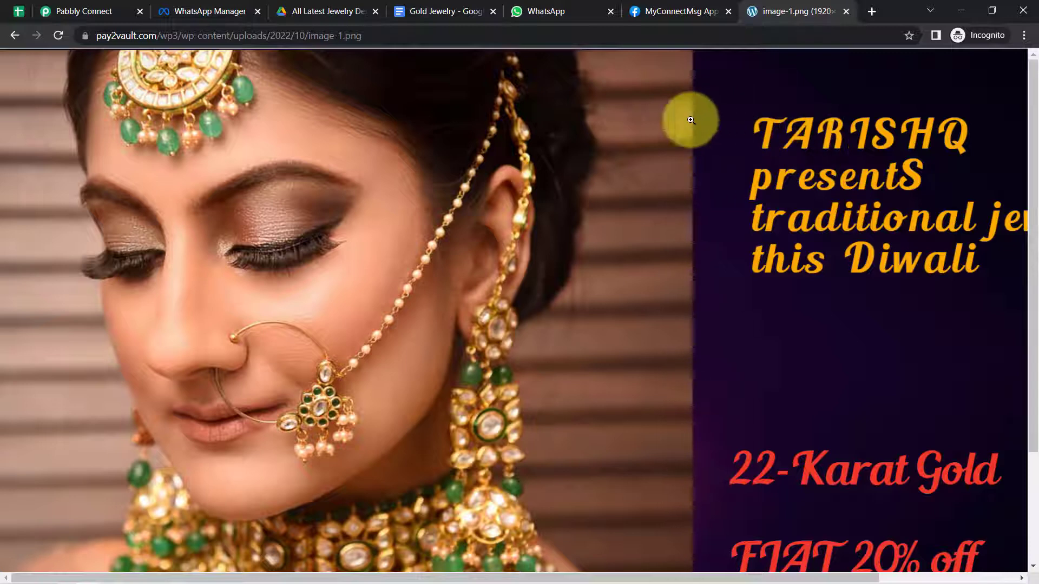
pyautogui.moveTo(1032, 171)
pyautogui.mouseDown()
pyautogui.moveTo(1032, 139)
pyautogui.moveTo(1032, 287)
pyautogui.moveTo(1032, 173)
pyautogui.mouseUp()
pyautogui.click(235, 11)
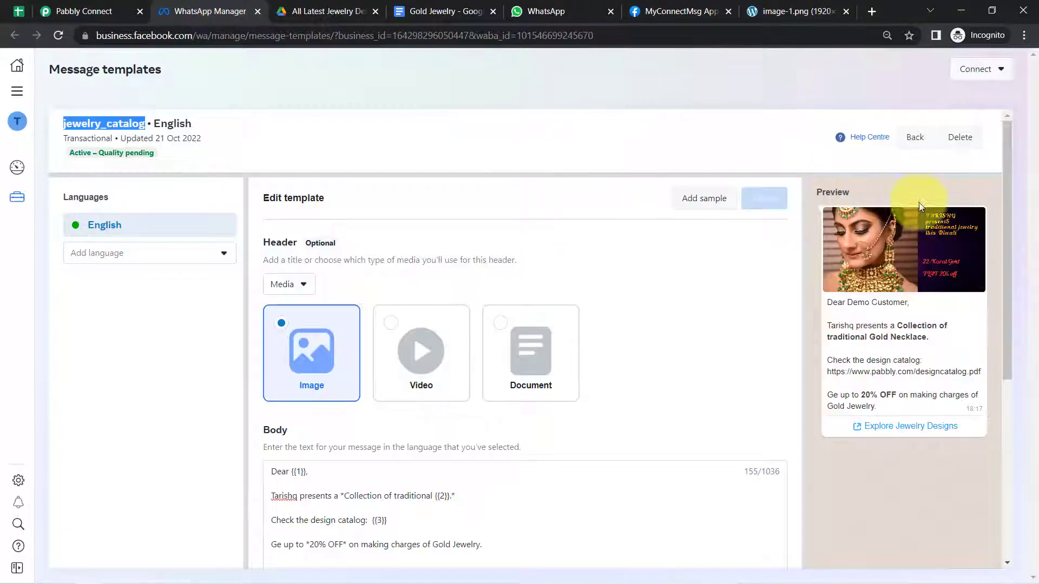
pyautogui.click(81, 10)
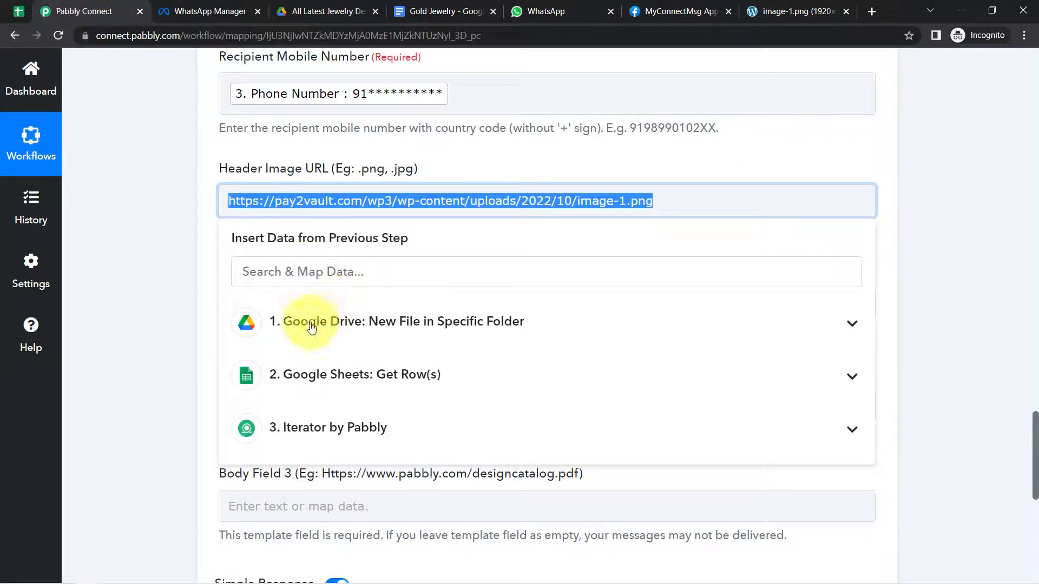
pyautogui.click(185, 347)
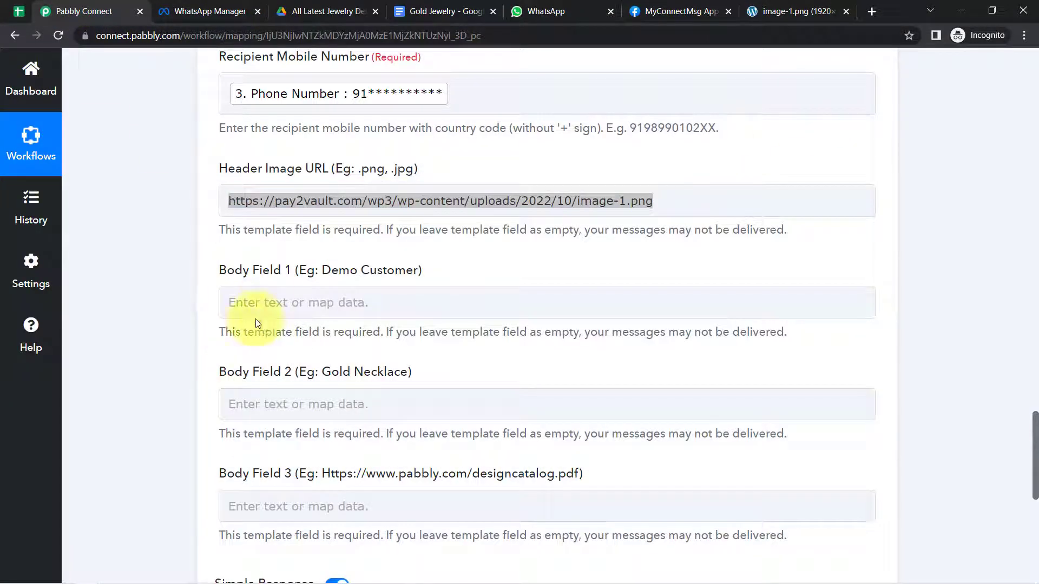
# - Check variable {{1}} in the WhatsApp Manager template body and map Body Field 1 to the Iterator's Name in Pabbly Connect
pyautogui.doubleClick(250, 276)
pyautogui.click(200, 12)
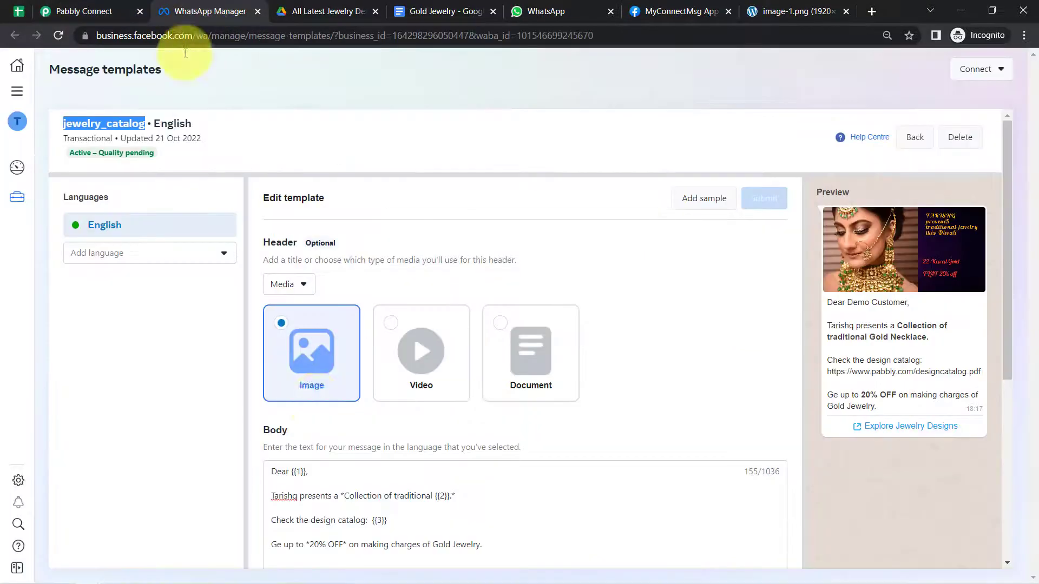
pyautogui.scroll(-1, 1016, 245)
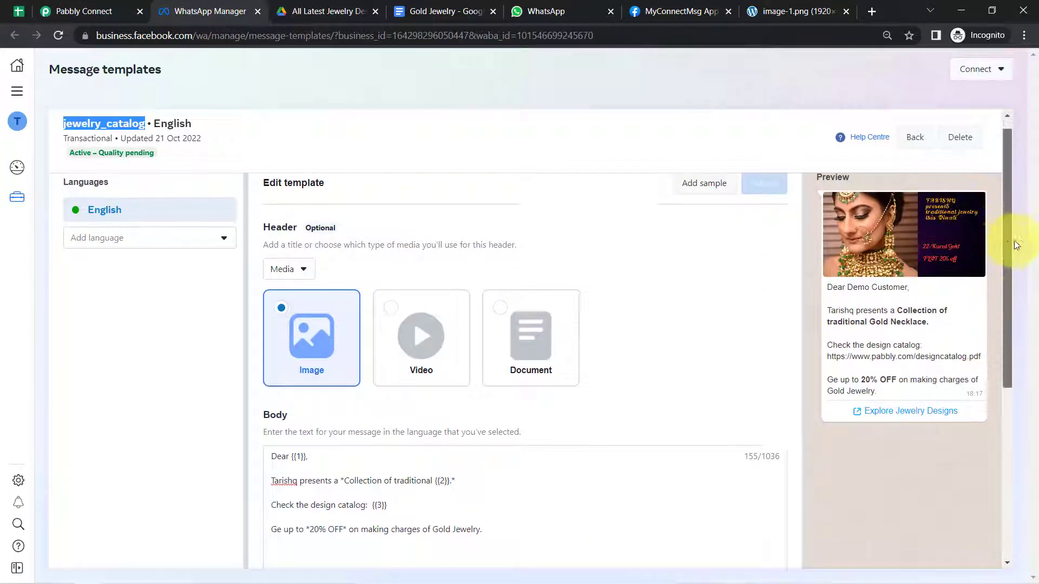
pyautogui.moveTo(1014, 241); pyautogui.dragTo(1014, 294)
pyautogui.moveTo(313, 364); pyautogui.dragTo(296, 365)
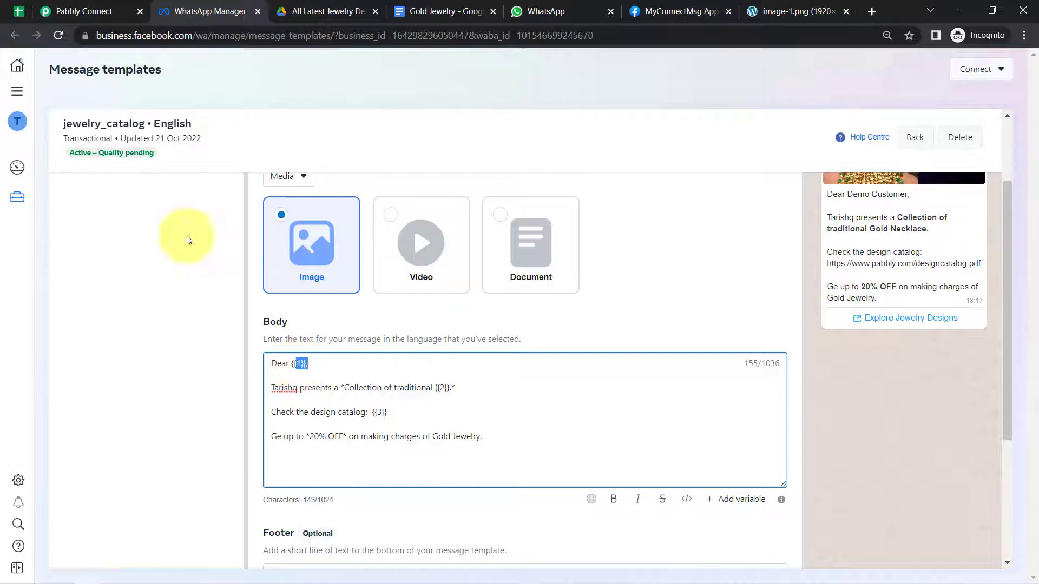
pyautogui.click(70, 11)
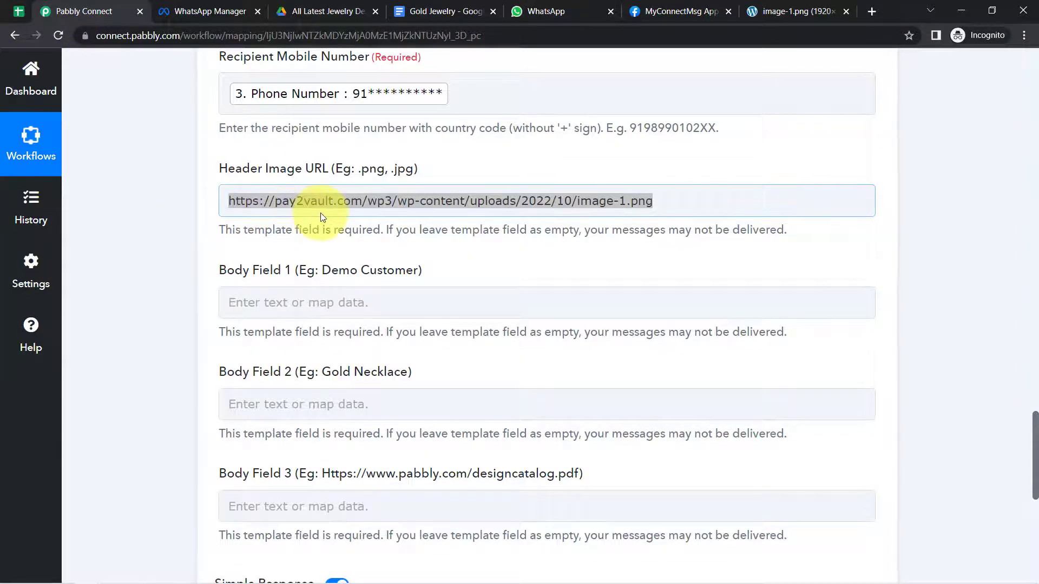
pyautogui.click(280, 304)
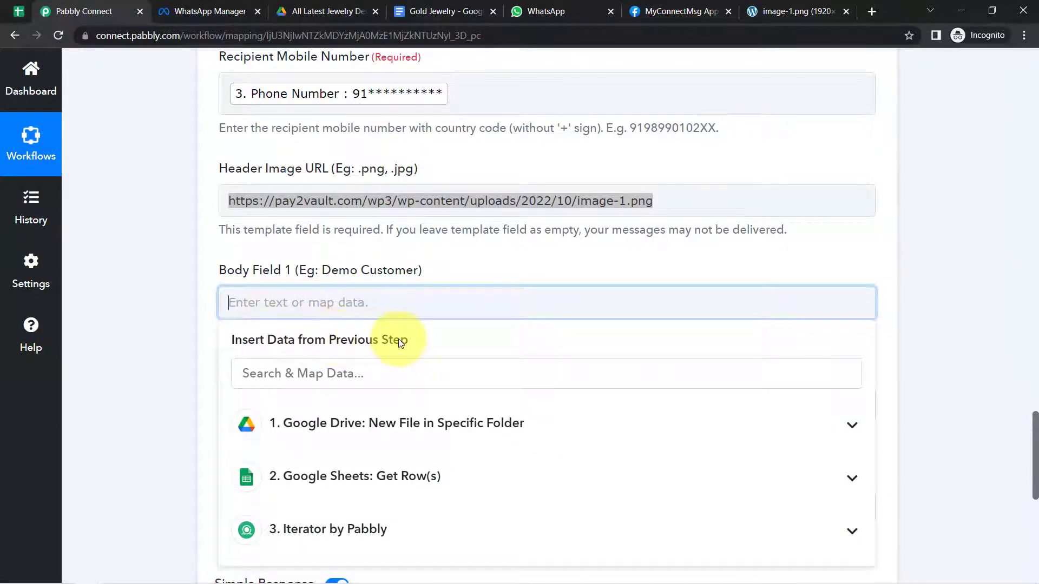
pyautogui.click(307, 538)
pyautogui.moveTo(870, 424); pyautogui.dragTo(881, 487)
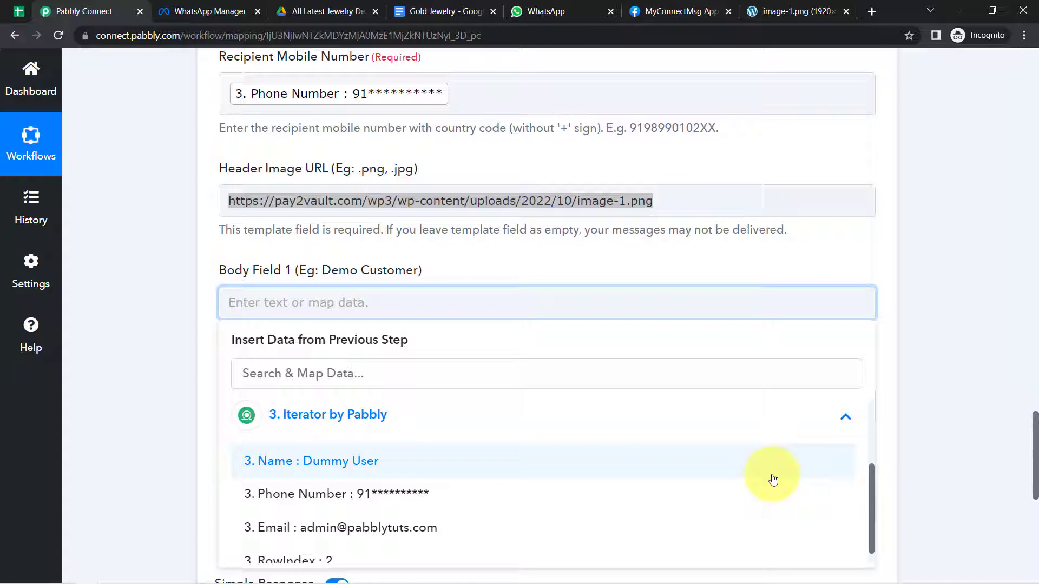
pyautogui.click(390, 467)
pyautogui.click(157, 306)
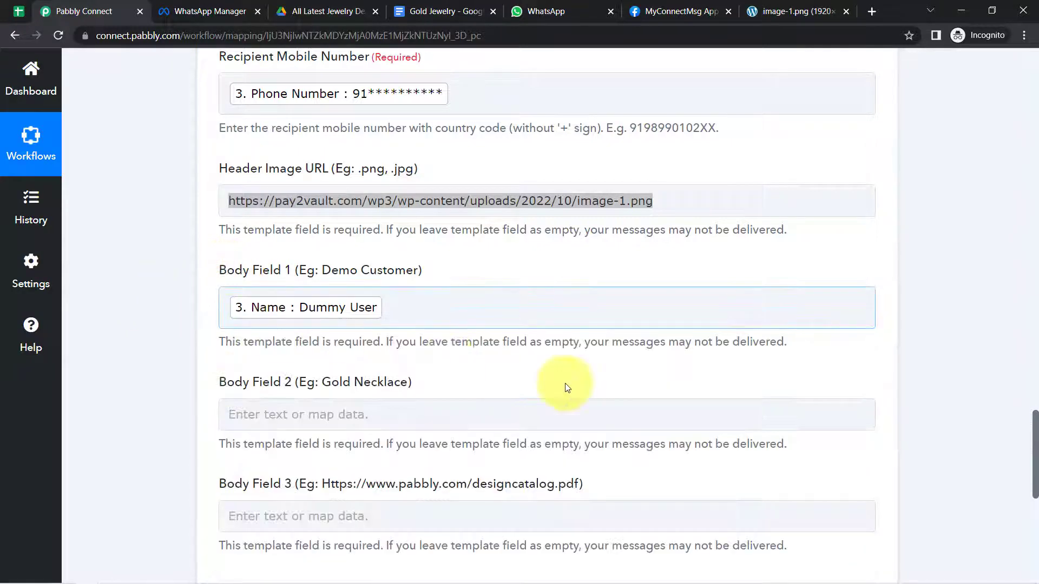
# - Check variable {{2}} in the template body and try to map Body Field 2 to the Google Drive file Title, searching for "gol"
pyautogui.moveTo(1036, 426); pyautogui.dragTo(978, 454)
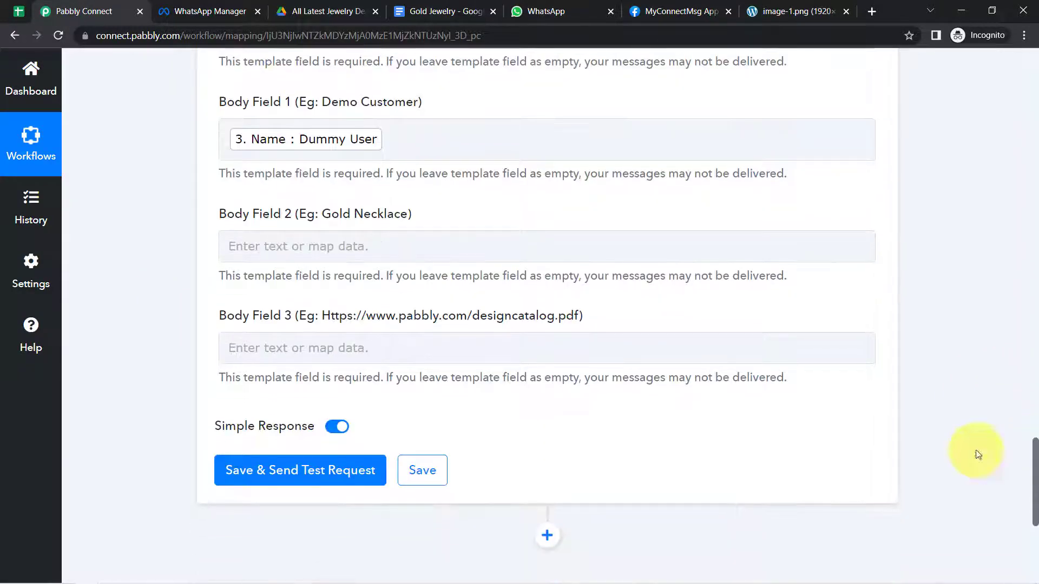
pyautogui.click(229, 7)
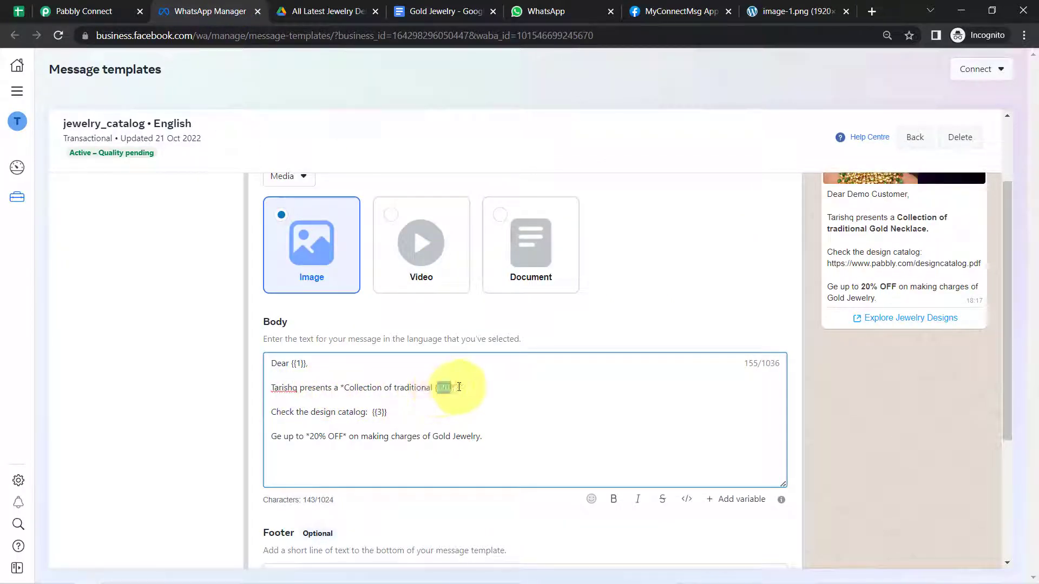
pyautogui.click(54, 11)
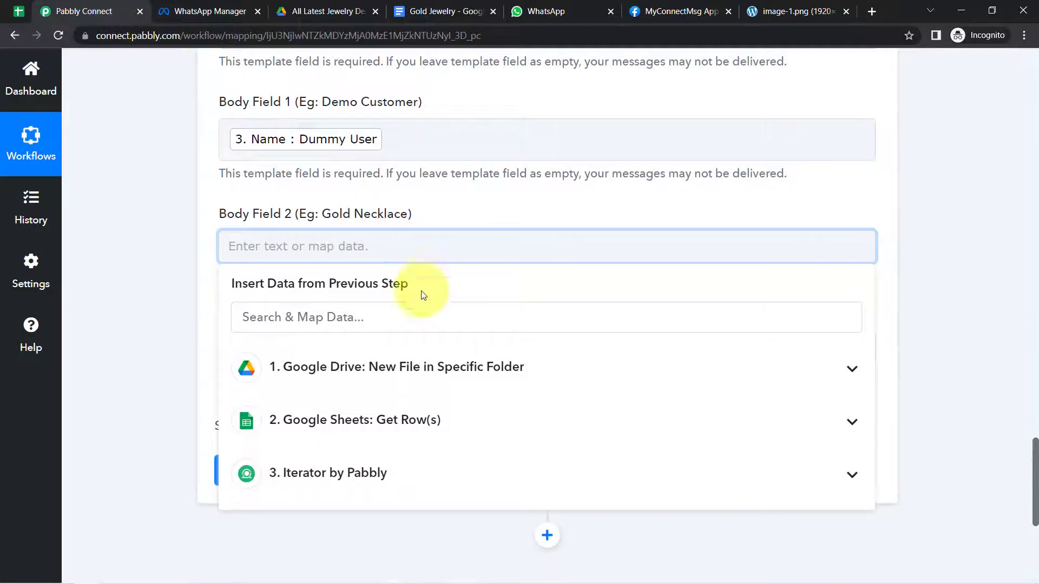
pyautogui.click(349, 365)
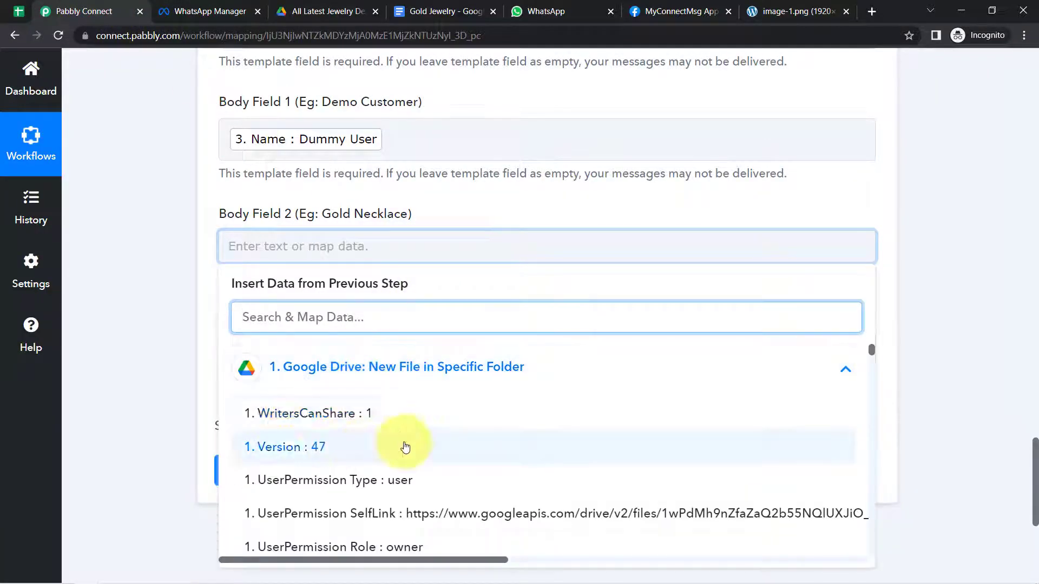
pyautogui.moveTo(872, 349); pyautogui.dragTo(872, 361)
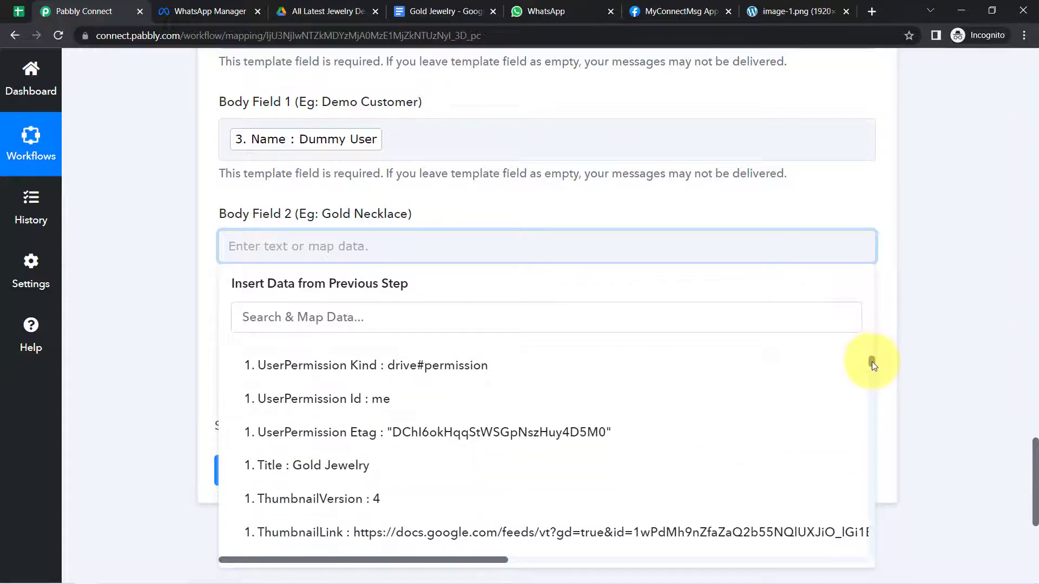
pyautogui.write('gol')
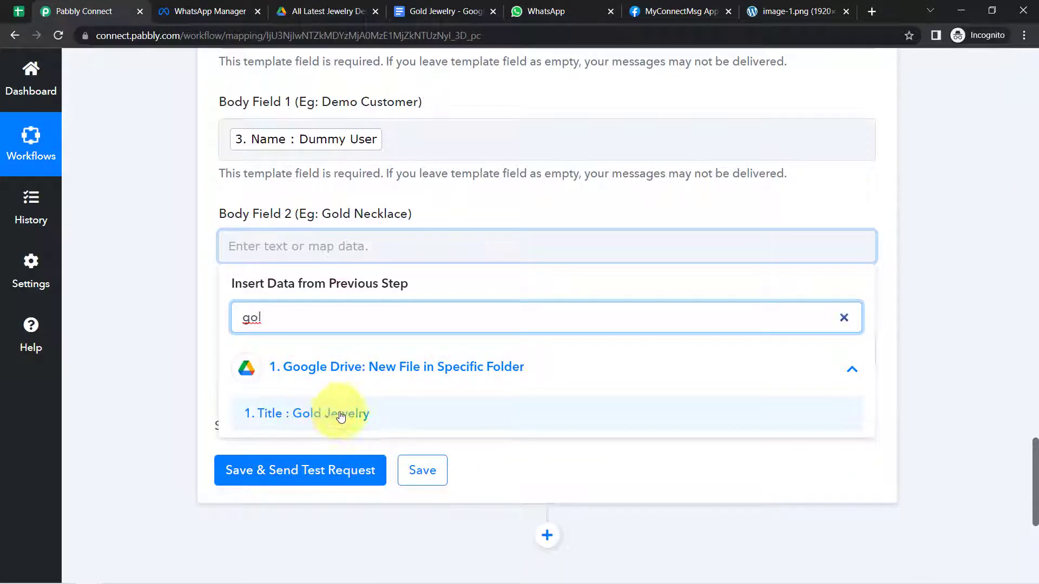
pyautogui.click(341, 417)
# - Set Body Field 2 to the fixed text Gold Necklace, taken from the template preview
pyautogui.click(199, 326)
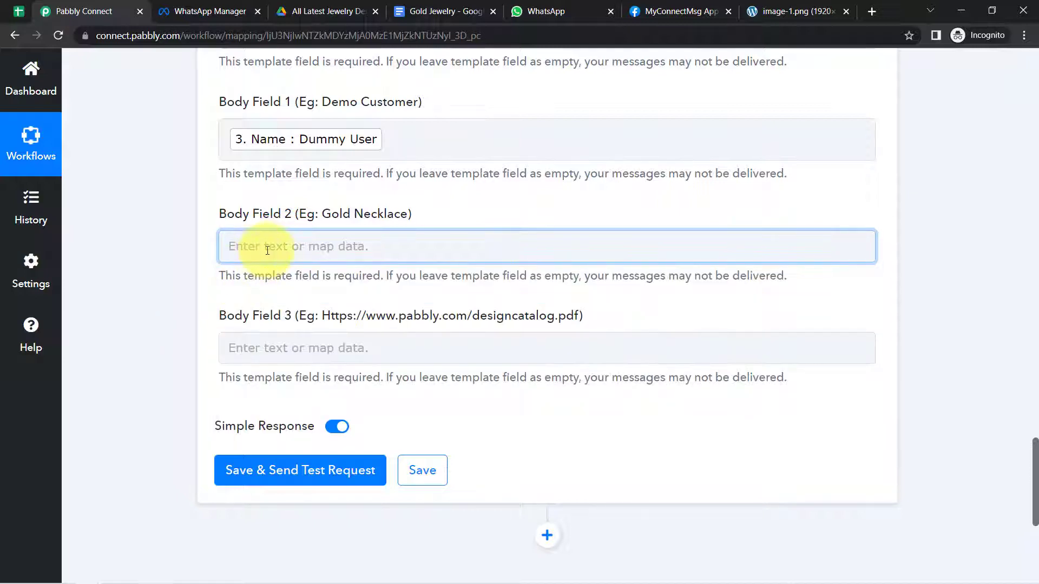
pyautogui.click(267, 250)
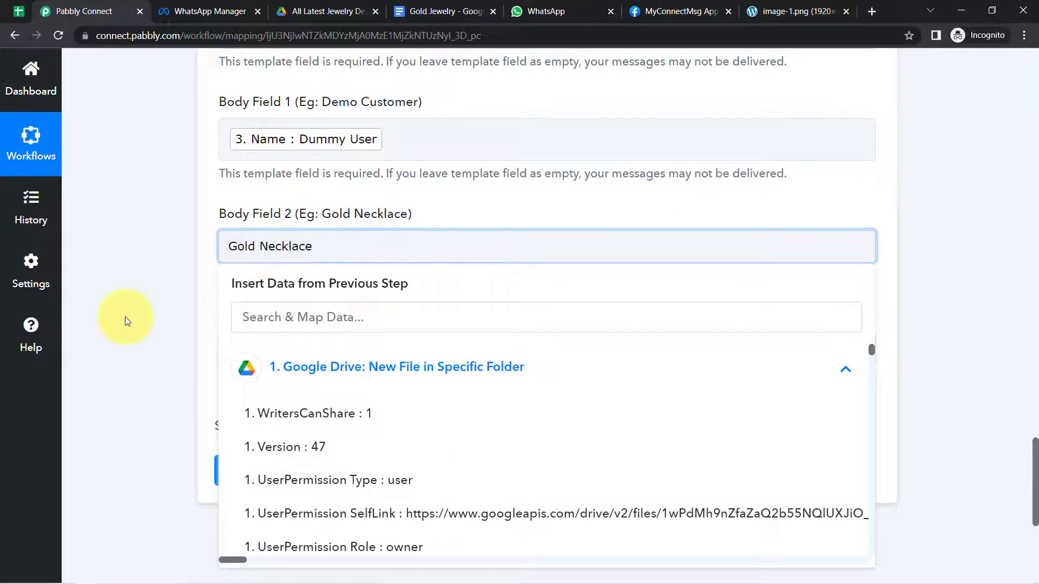
pyautogui.click(126, 321)
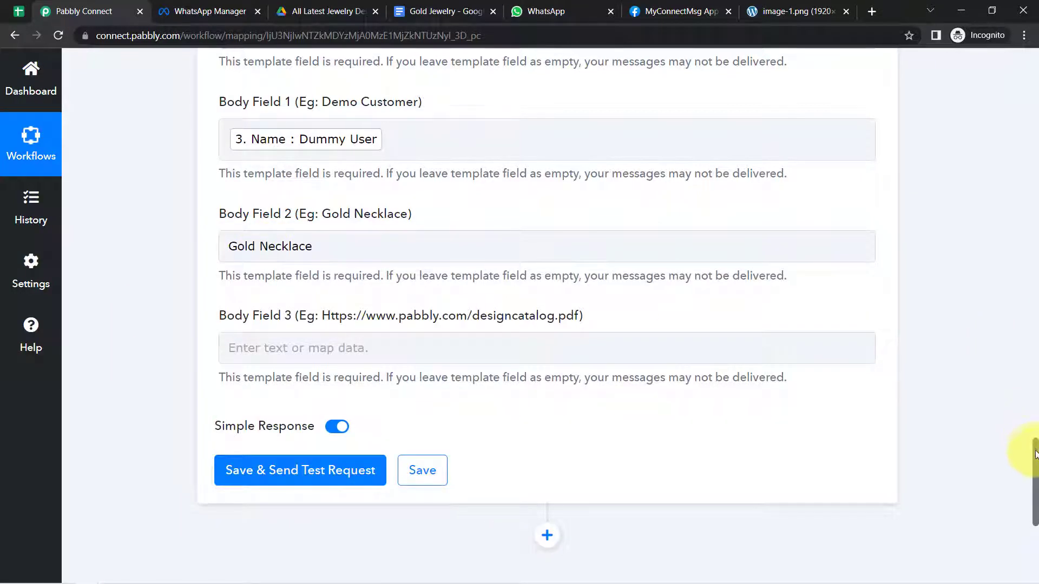
# - Check variable {{3}} in the template body and map Body Field 3 to Google Drive's ExportLinks Application/pdf, searching for "pdf"
pyautogui.scroll(-2, 1035, 454)
pyautogui.click(174, 12)
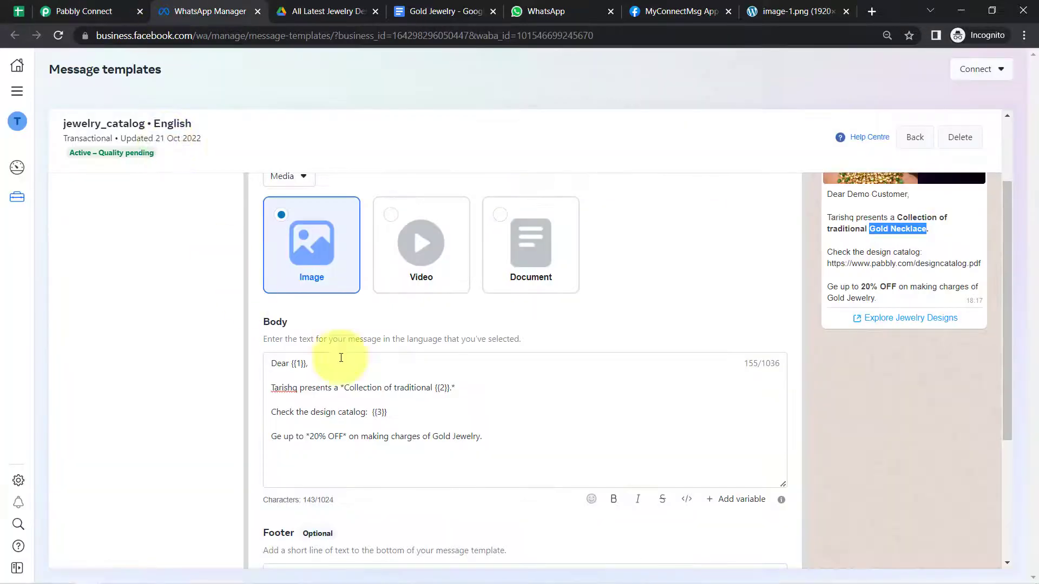
pyautogui.moveTo(331, 413); pyautogui.dragTo(389, 415)
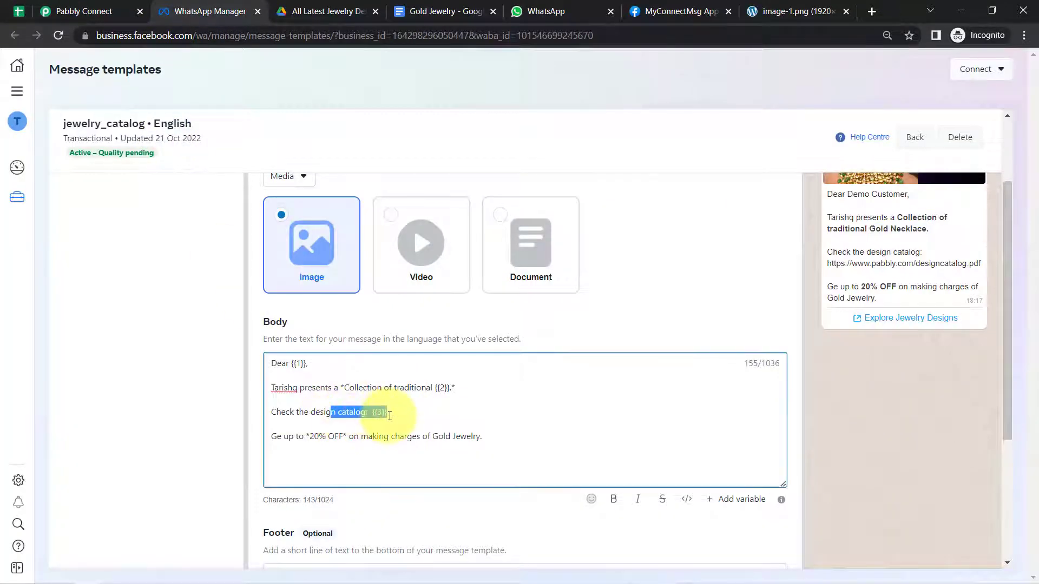
pyautogui.click(105, 12)
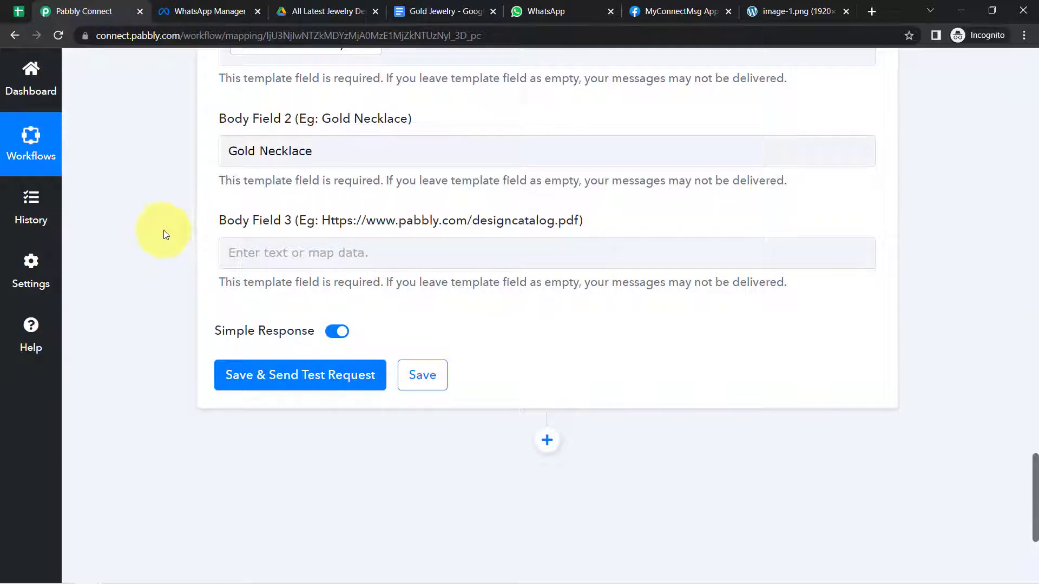
pyautogui.click(302, 251)
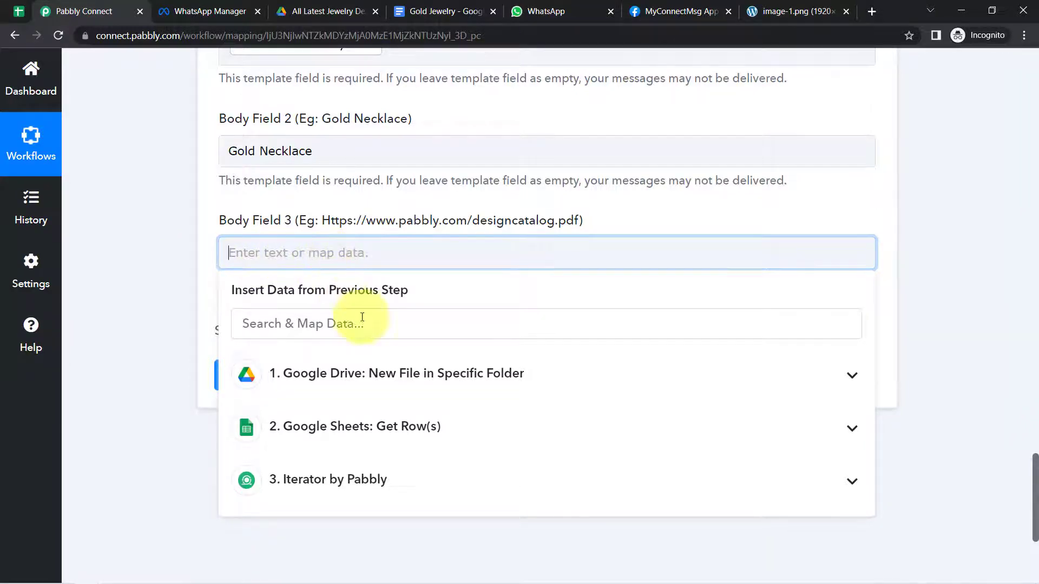
pyautogui.click(396, 376)
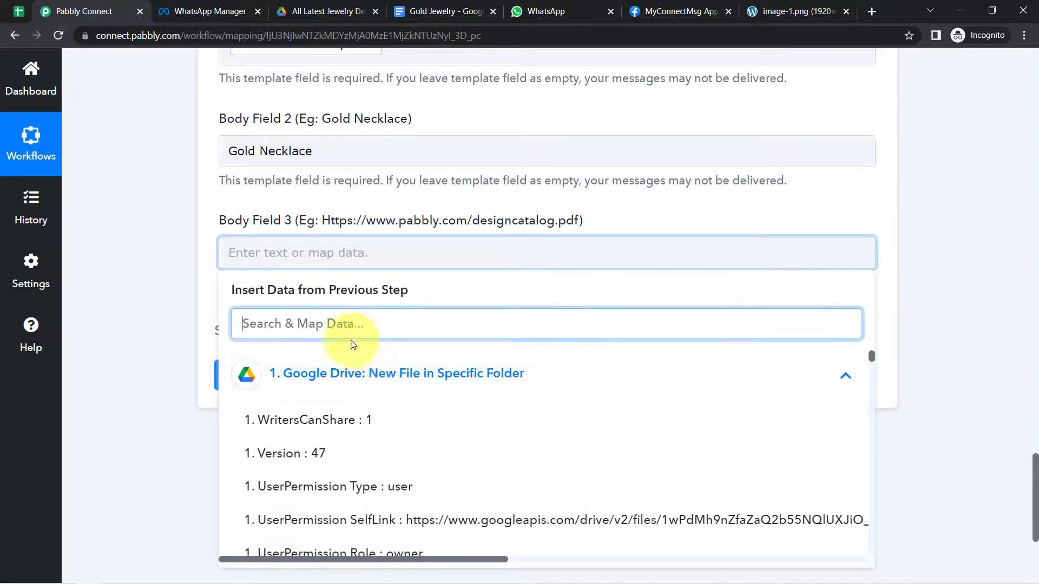
pyautogui.click(308, 315)
pyautogui.write('pdf')
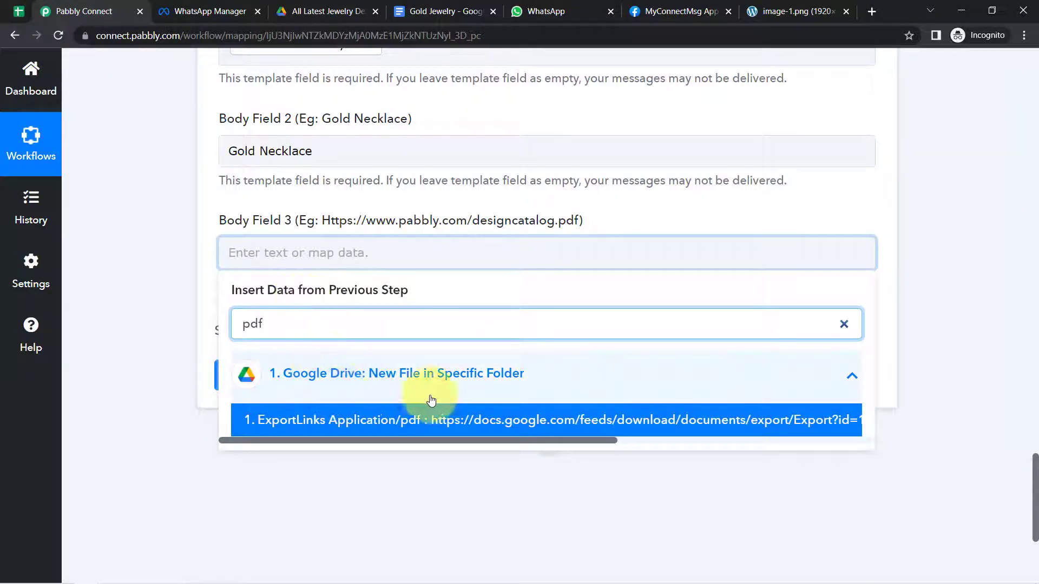
pyautogui.click(433, 423)
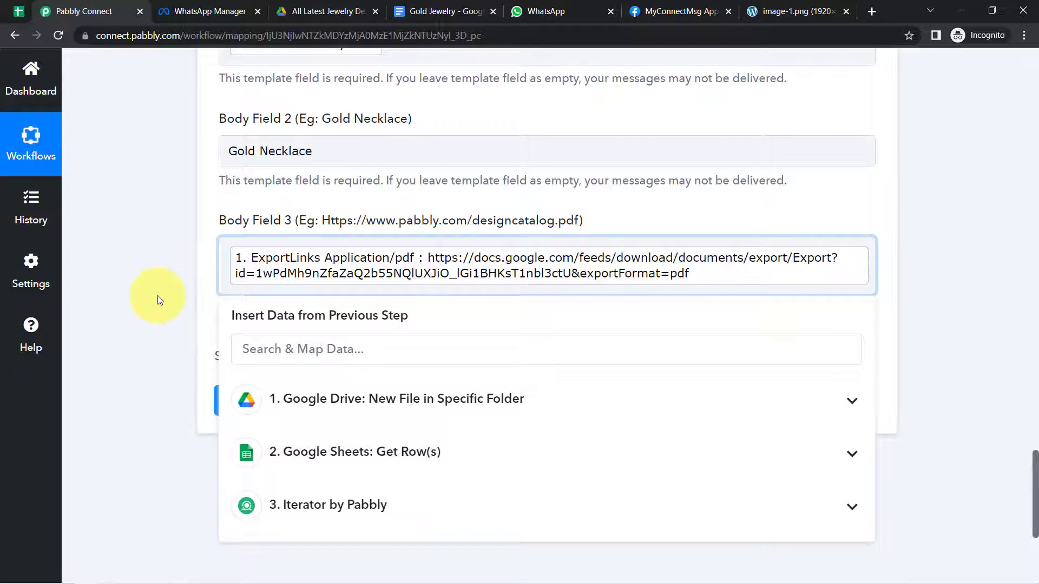
pyautogui.click(157, 296)
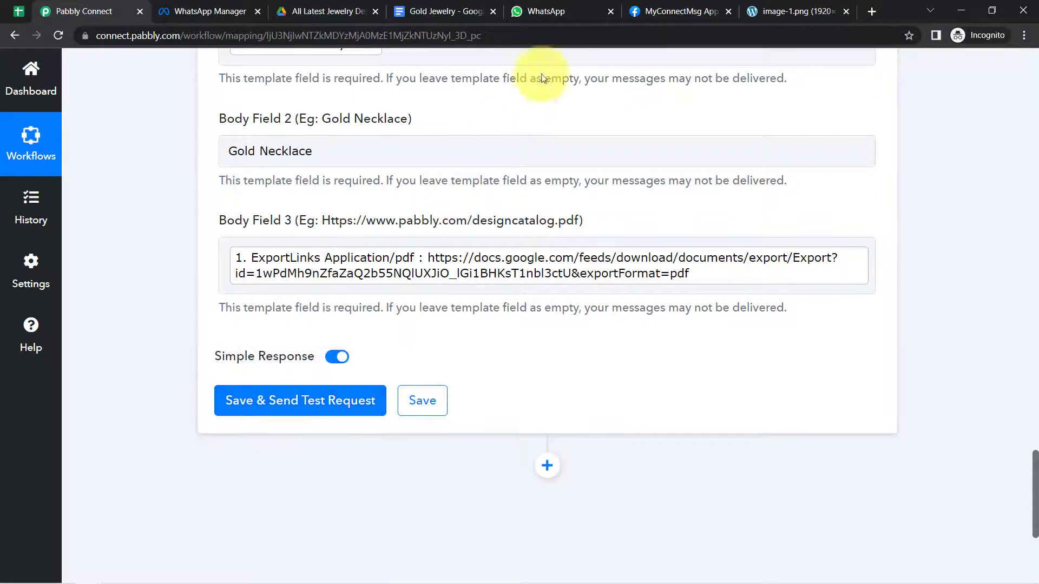
# - Delete the Pabbly Team chat in WhatsApp Web and place the WhatsApp tab beside the Pabbly Connect tab
pyautogui.click(552, 10)
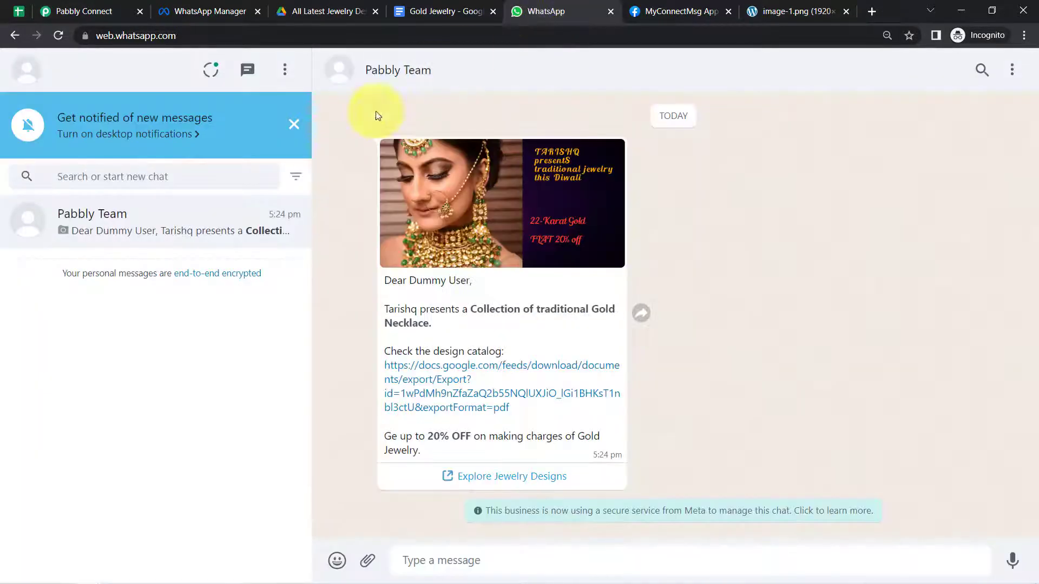
pyautogui.click(1011, 70)
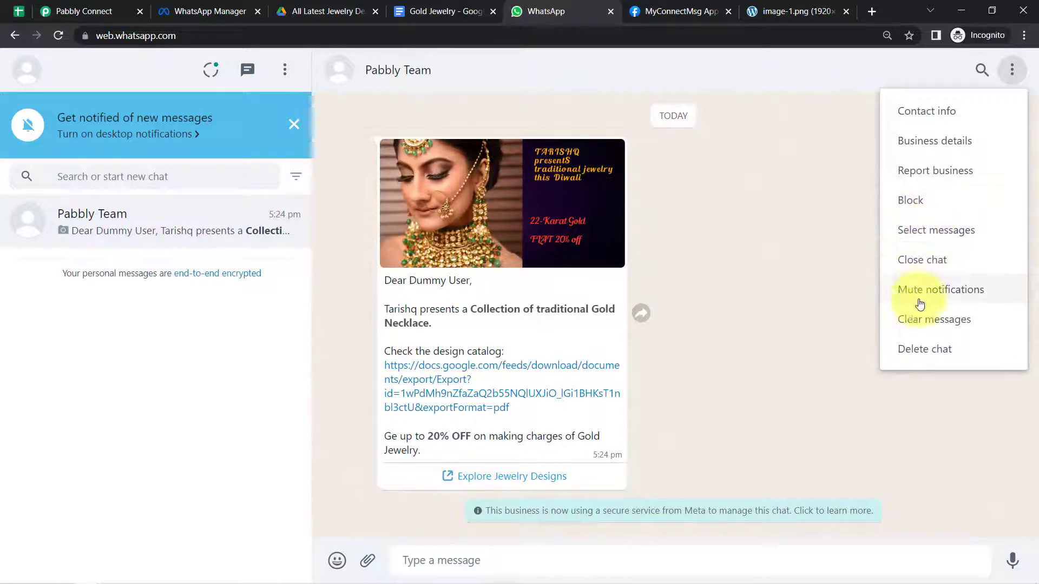
pyautogui.click(920, 349)
pyautogui.click(674, 374)
pyautogui.click(671, 371)
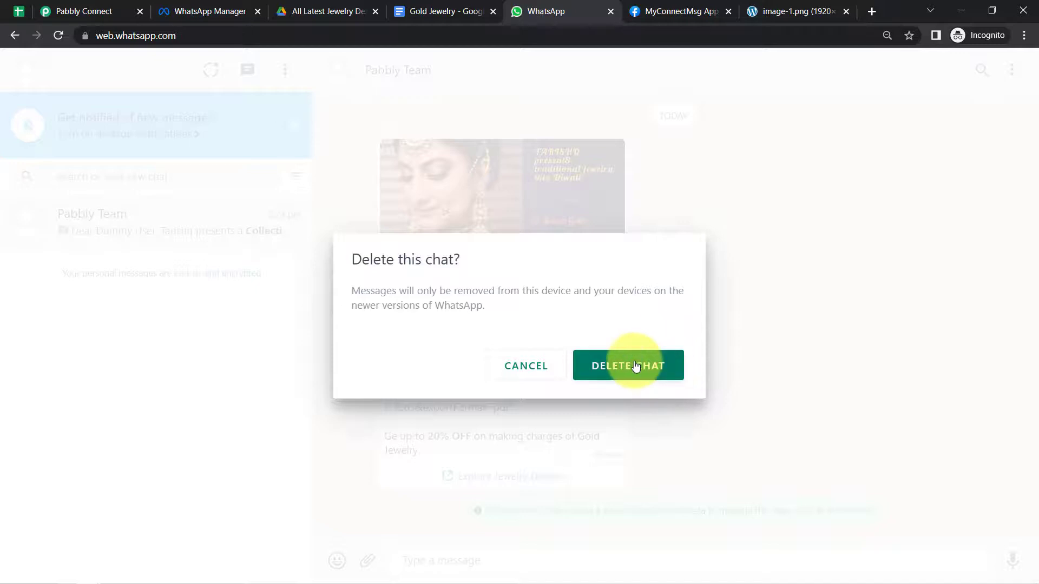
pyautogui.moveTo(571, 15); pyautogui.dragTo(254, 21)
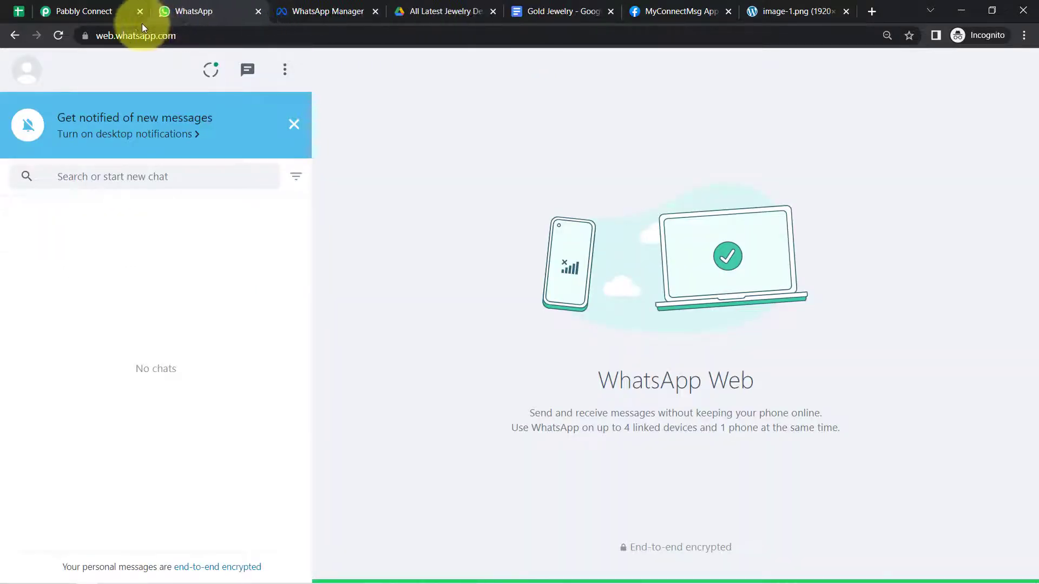
# - Return to Pabbly Connect, save the WhatsApp action and send a test request with the mapped recipient phone number
pyautogui.click(60, 12)
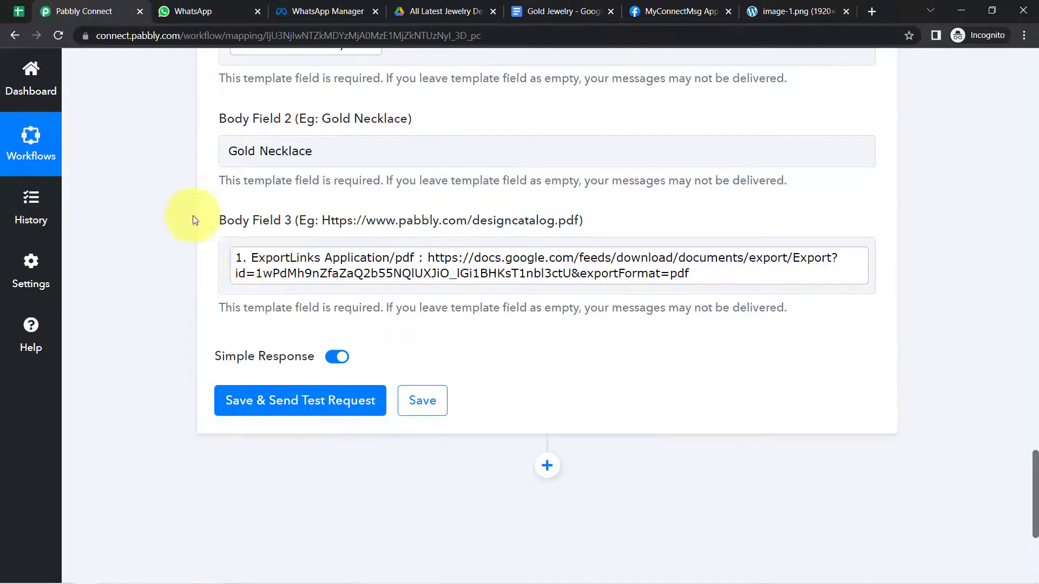
pyautogui.click(290, 401)
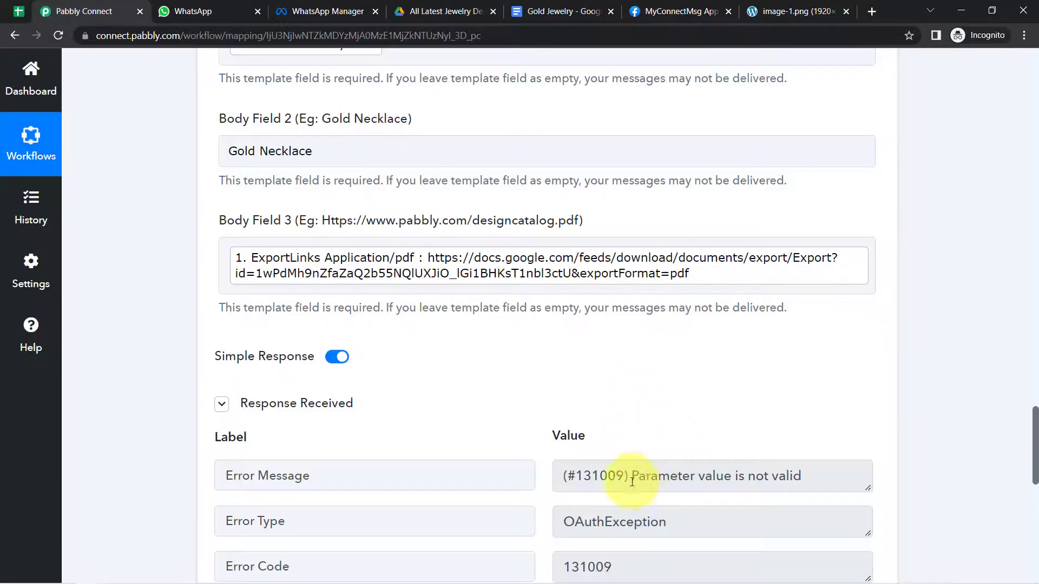
# - Replace the mapped Phone Number in Recipient Mobile Number with the recipient's full phone number including country code
pyautogui.moveTo(233, 522); pyautogui.dragTo(1000, 378)
pyautogui.click(470, 212)
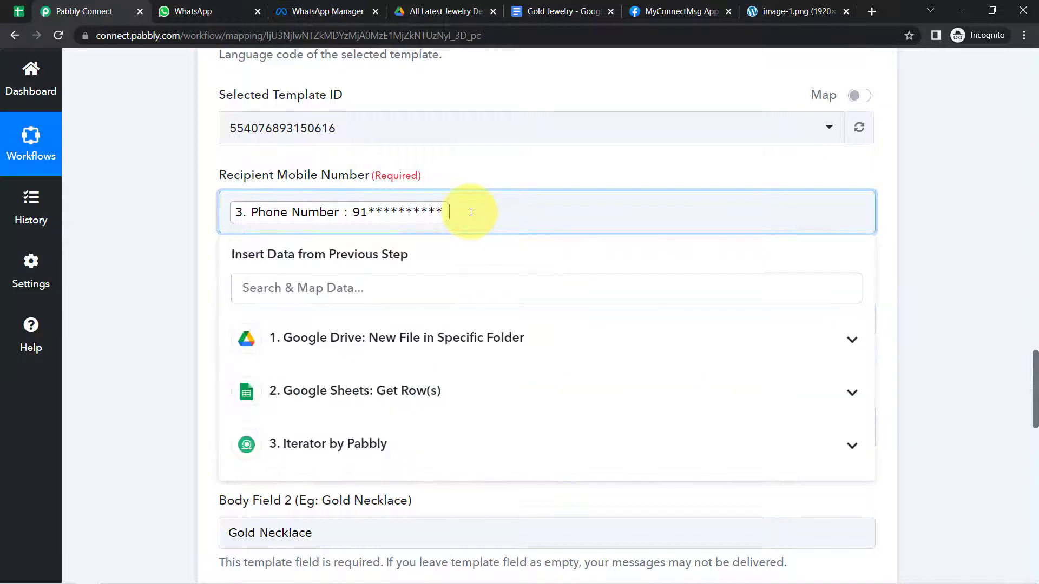
pyautogui.press('BackSpace')
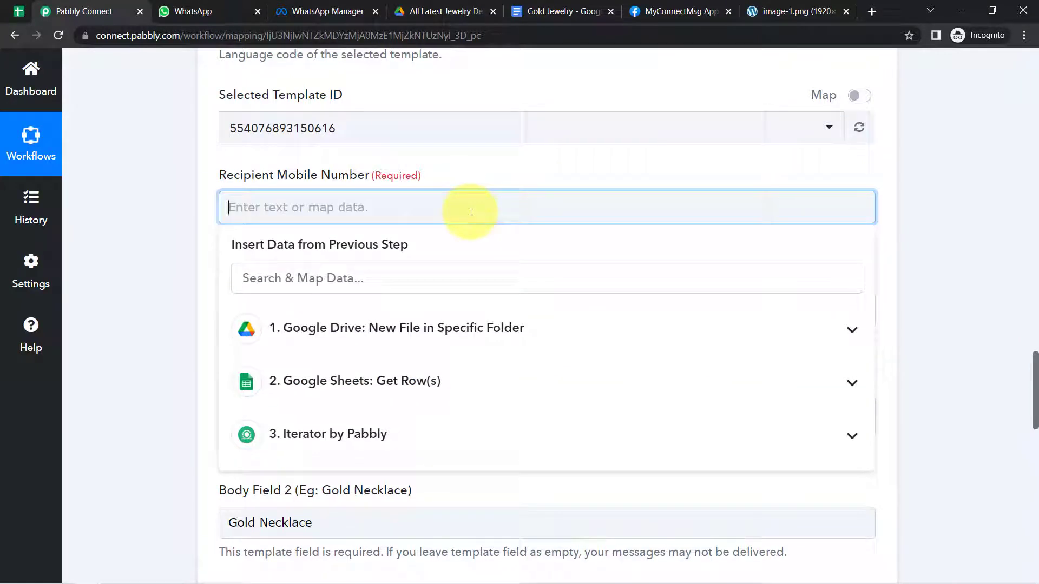
# - Save the action and send the test request again, and open WhatsApp Web to check for the message
pyautogui.scroll(-10, 411, 346)
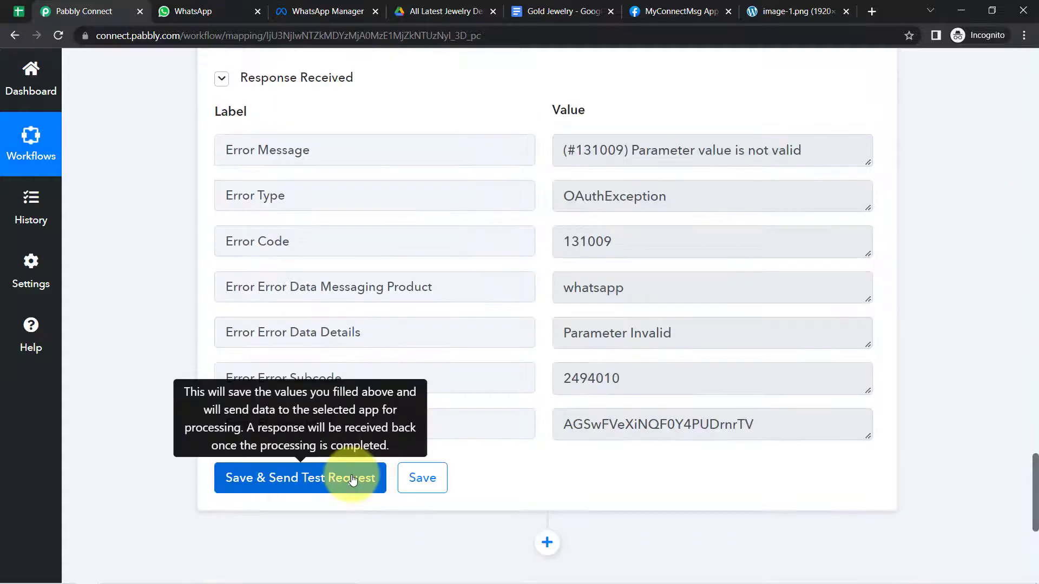
pyautogui.click(352, 479)
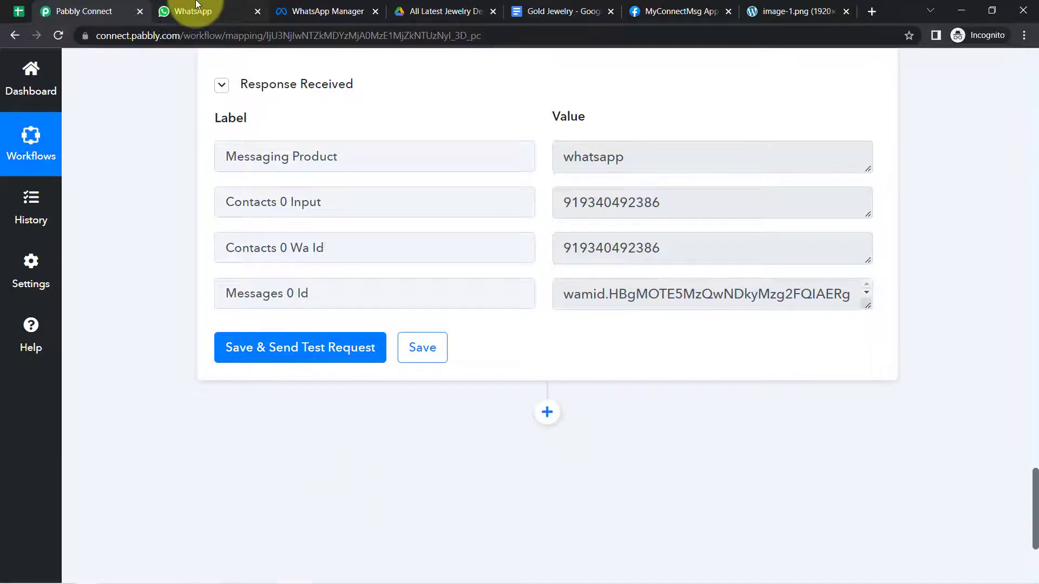
pyautogui.click(195, 9)
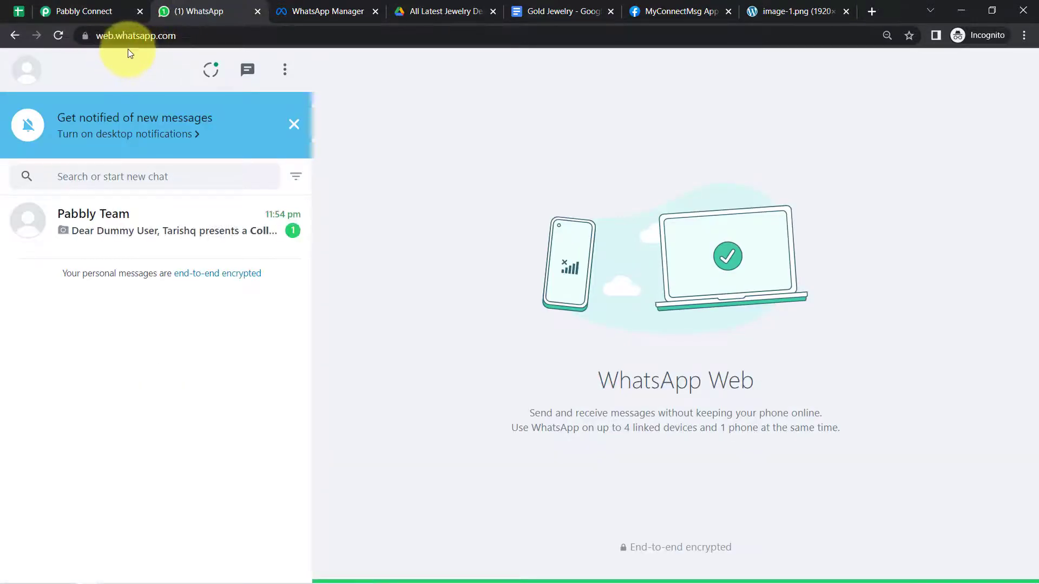
# - Open the Pabbly Team chat and check the received message's customer name, collection name, catalog link and 20% OFF text
pyautogui.click(118, 234)
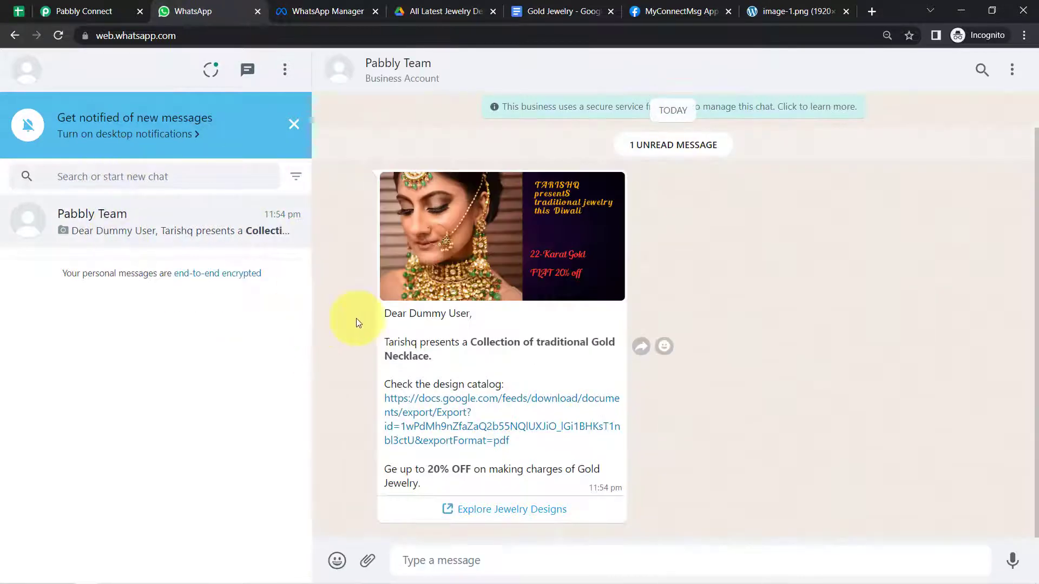
pyautogui.moveTo(412, 313); pyautogui.dragTo(441, 315)
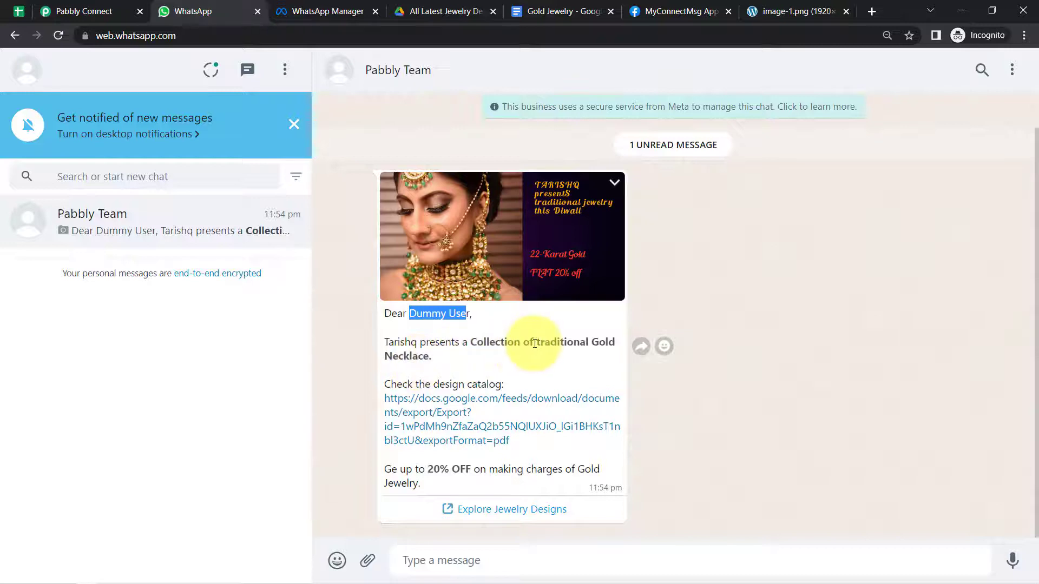
pyautogui.moveTo(535, 342); pyautogui.dragTo(543, 371)
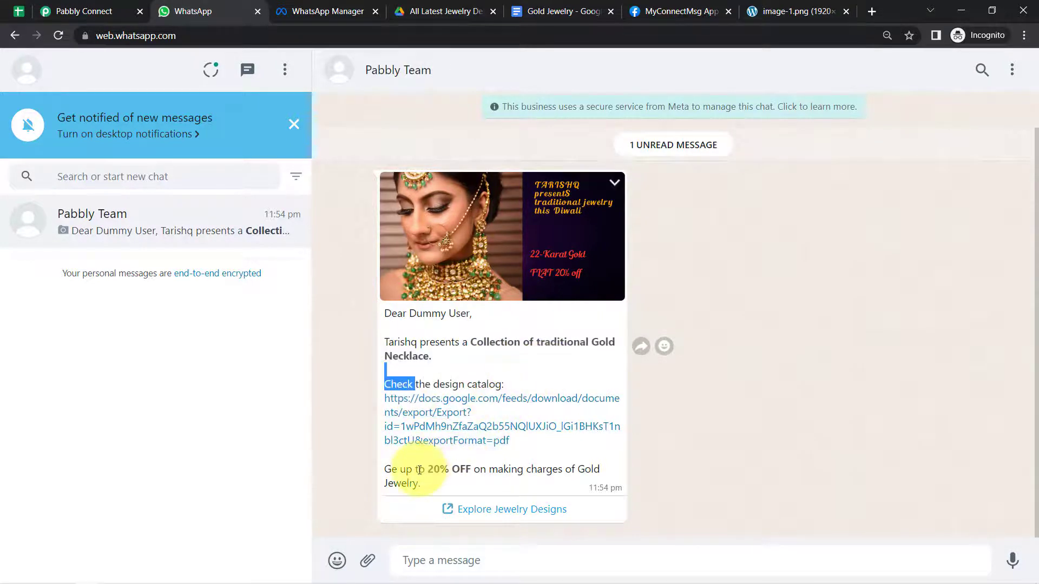
pyautogui.moveTo(461, 470); pyautogui.dragTo(467, 516)
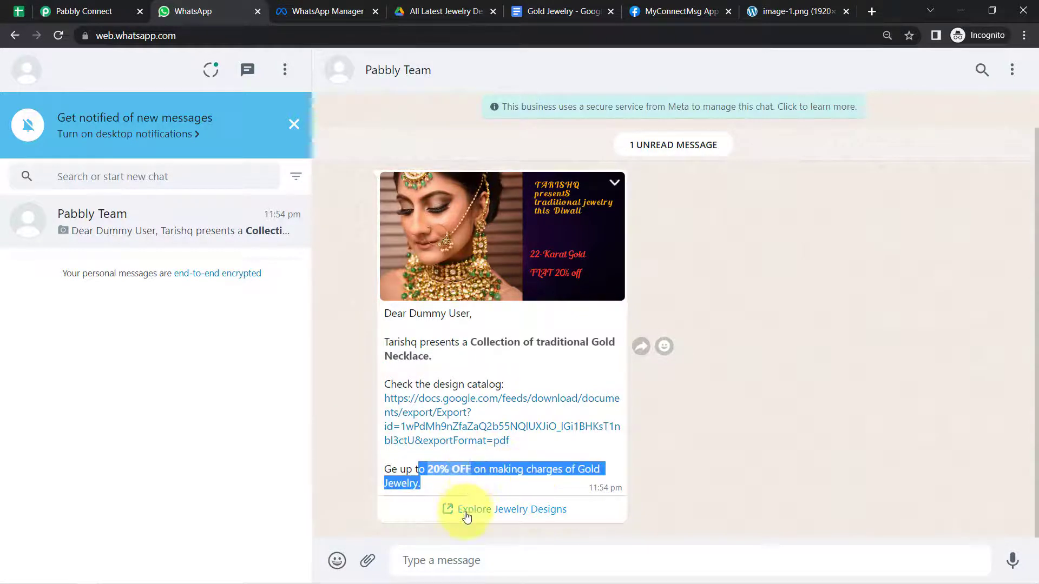
# - Follow the message's Explore Jewelry Designs link and look through the jewellery website it opens
pyautogui.click(461, 515)
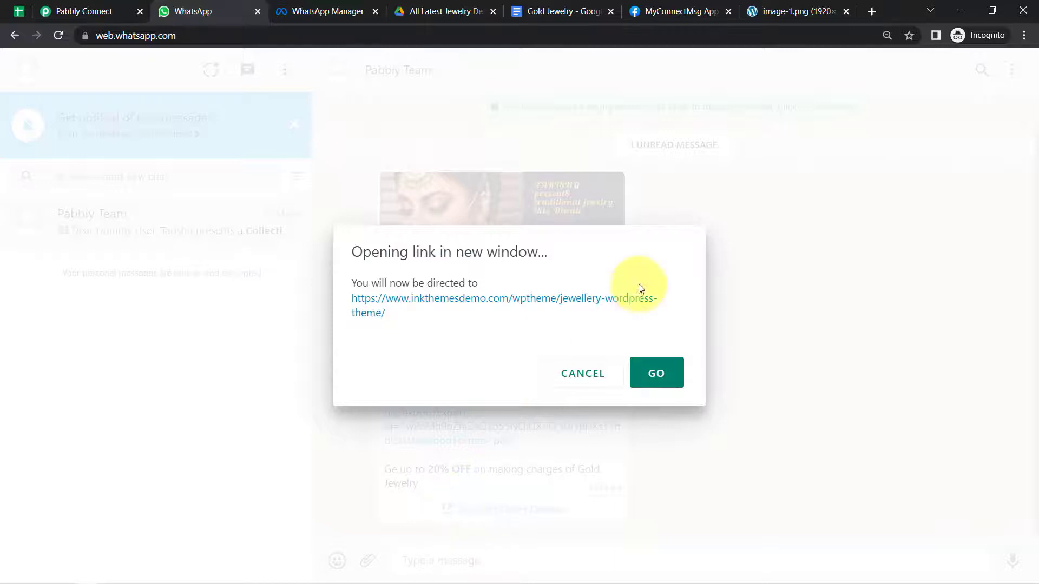
pyautogui.click(568, 302)
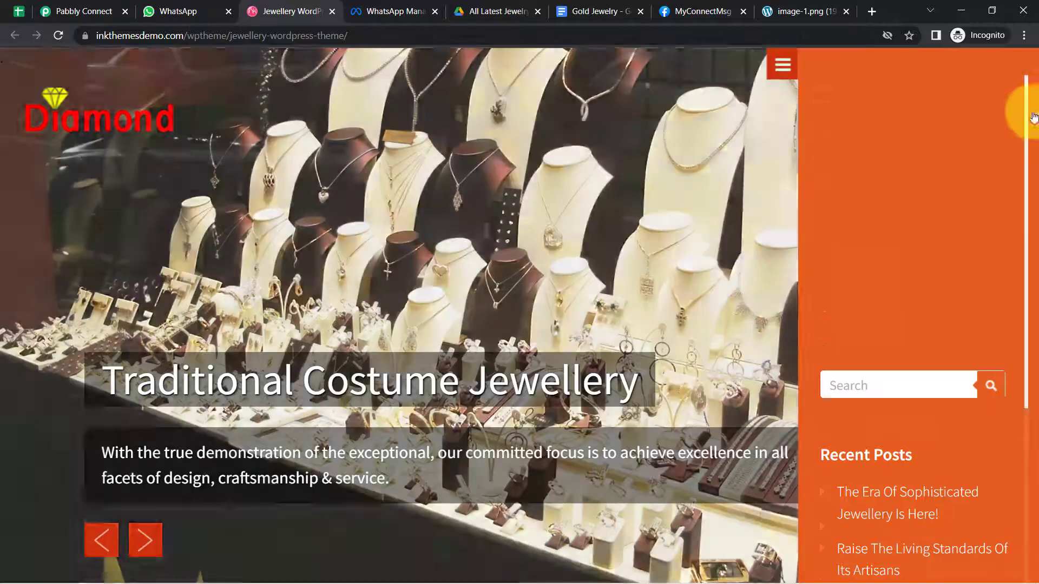
pyautogui.moveTo(1033, 117); pyautogui.dragTo(1015, 353)
# - Check the button's Website URL in the jewelry_catalog template, and dismiss the link prompt back in WhatsApp Web
pyautogui.click(394, 11)
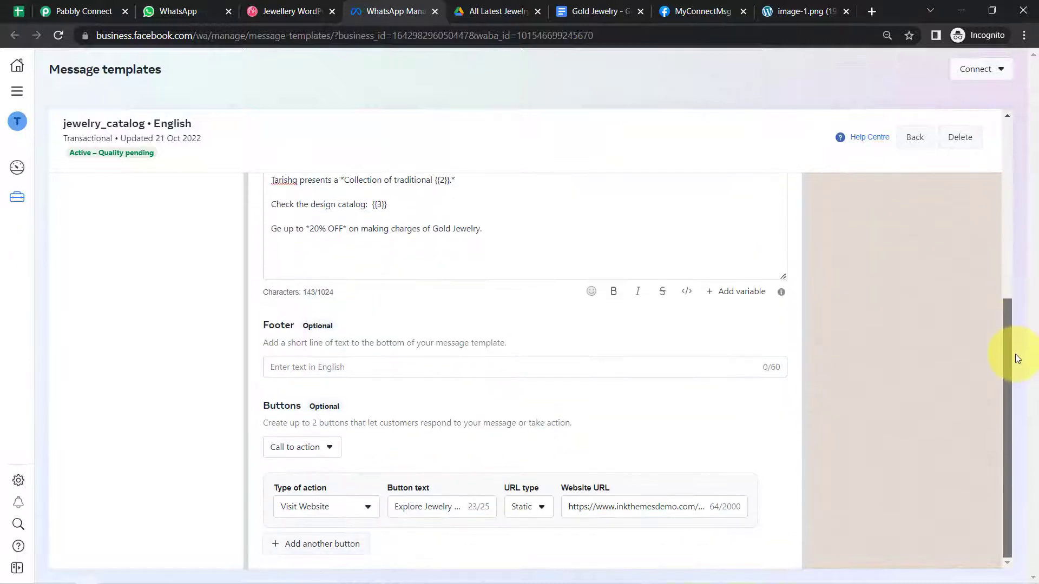
pyautogui.tripleClick(620, 507)
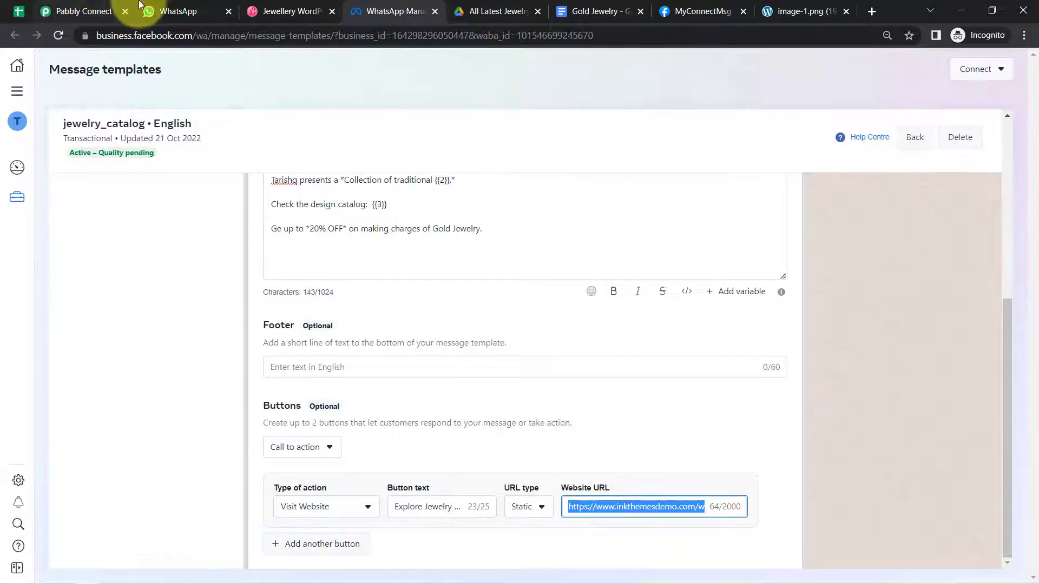
pyautogui.click(156, 8)
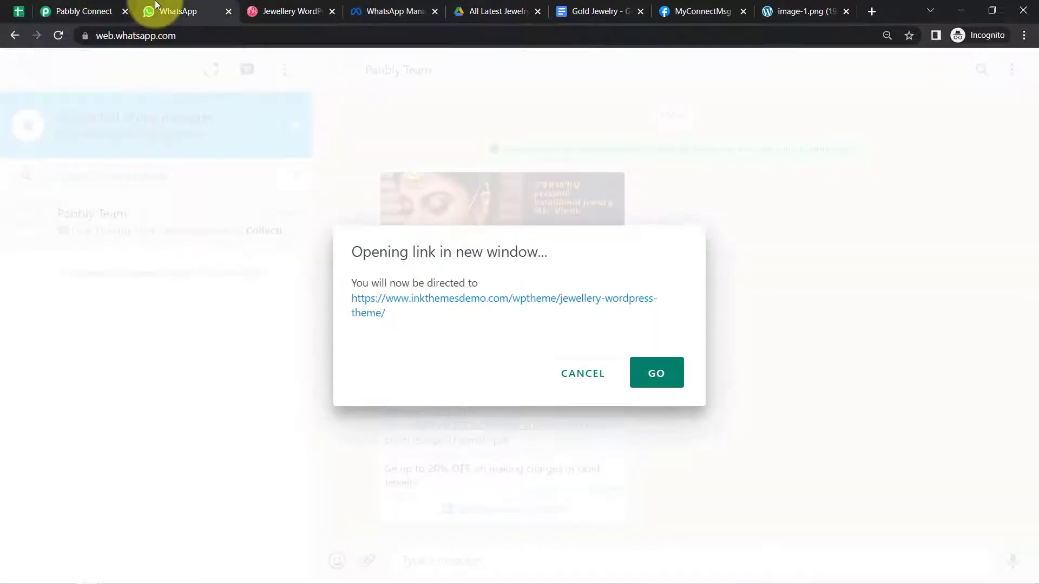
pyautogui.click(563, 372)
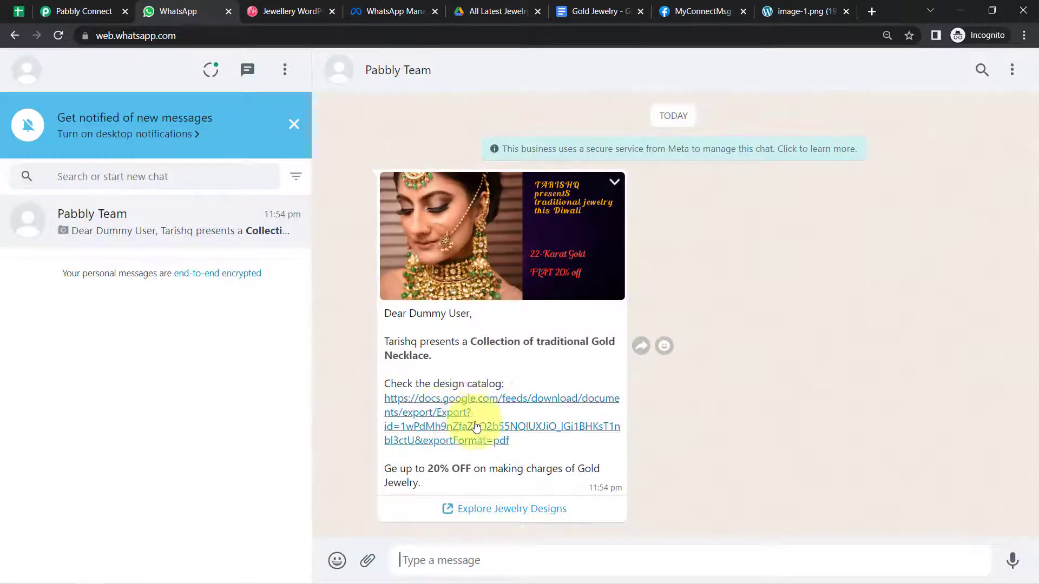
# - Download the design catalog from the message link to the Desktop as Gold Jewelry (4), and open the PDF to view its pages
pyautogui.click(448, 439)
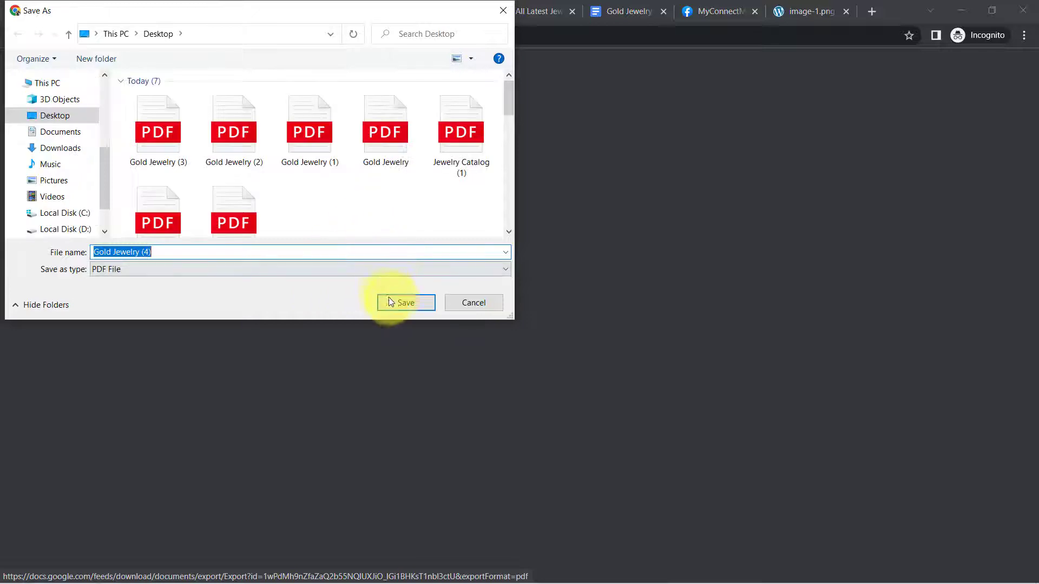
pyautogui.click(391, 301)
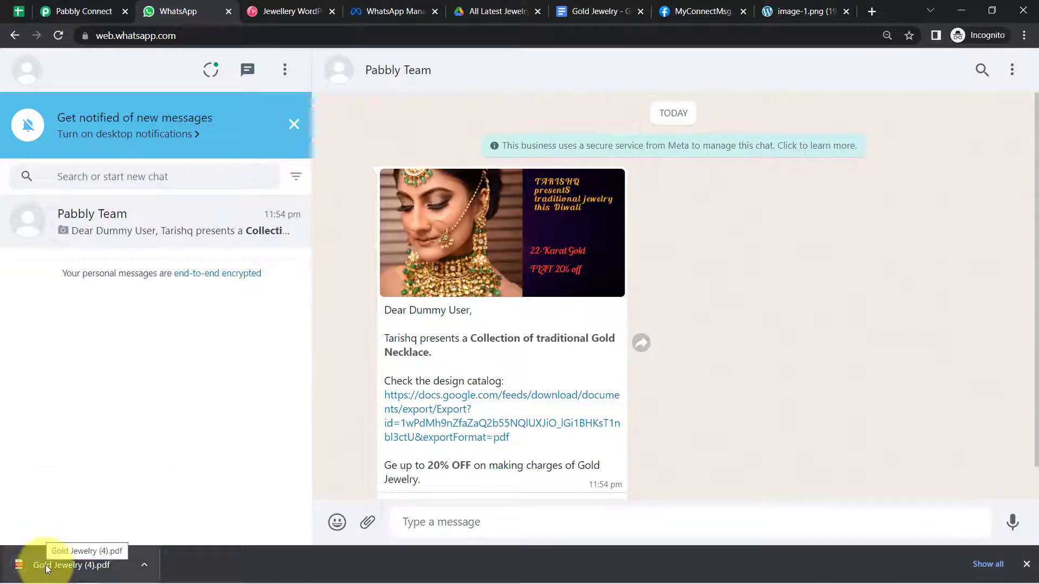
pyautogui.click(47, 567)
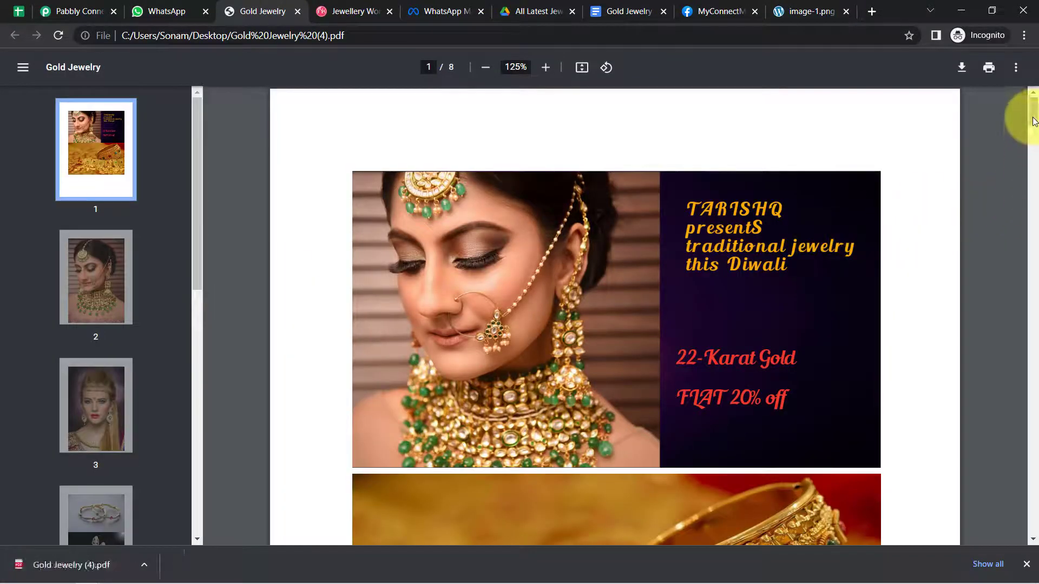
pyautogui.moveTo(1033, 122); pyautogui.dragTo(1036, 354)
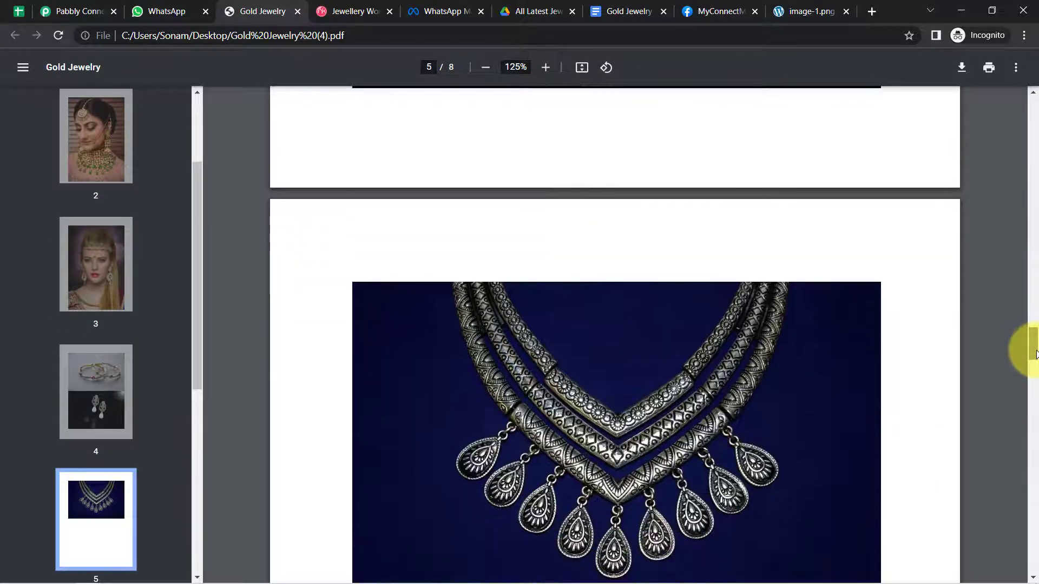
# - Review the All Latest Jewelry Designs Catalog folder in Google Drive and the customer rows in the All Customers List spreadsheet
pyautogui.click(509, 10)
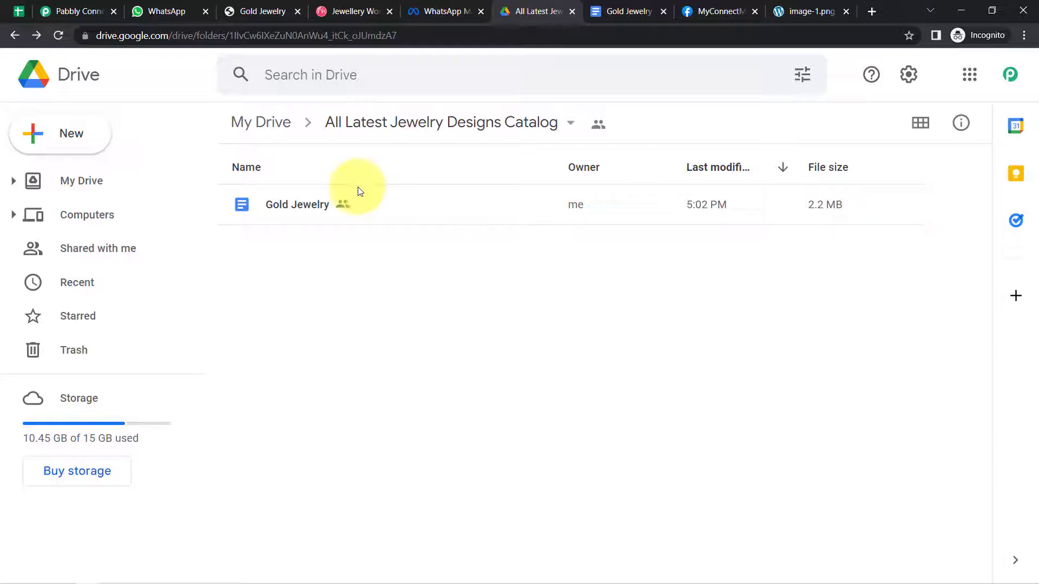
pyautogui.click(13, 13)
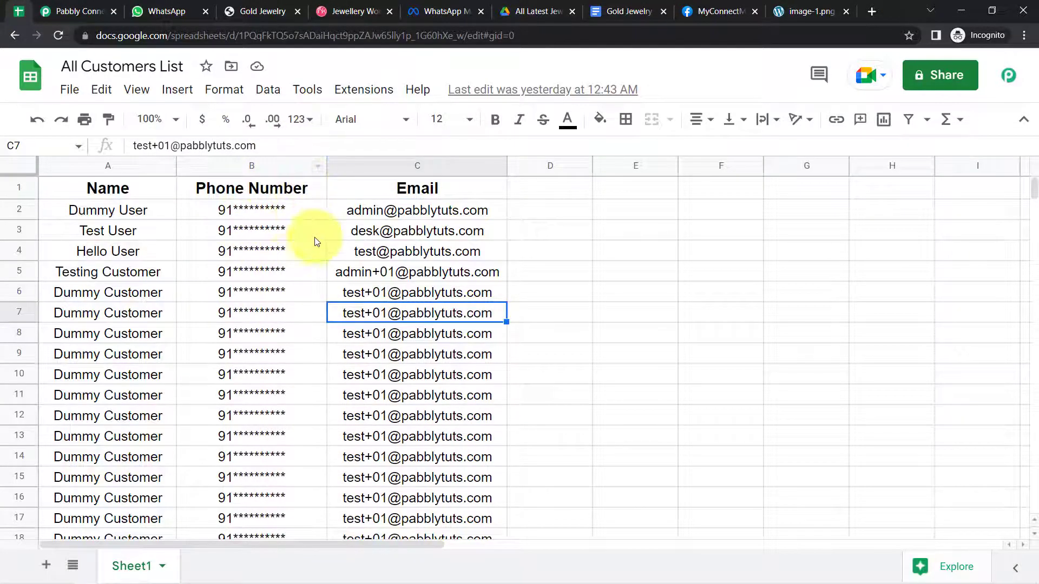
pyautogui.click(294, 256)
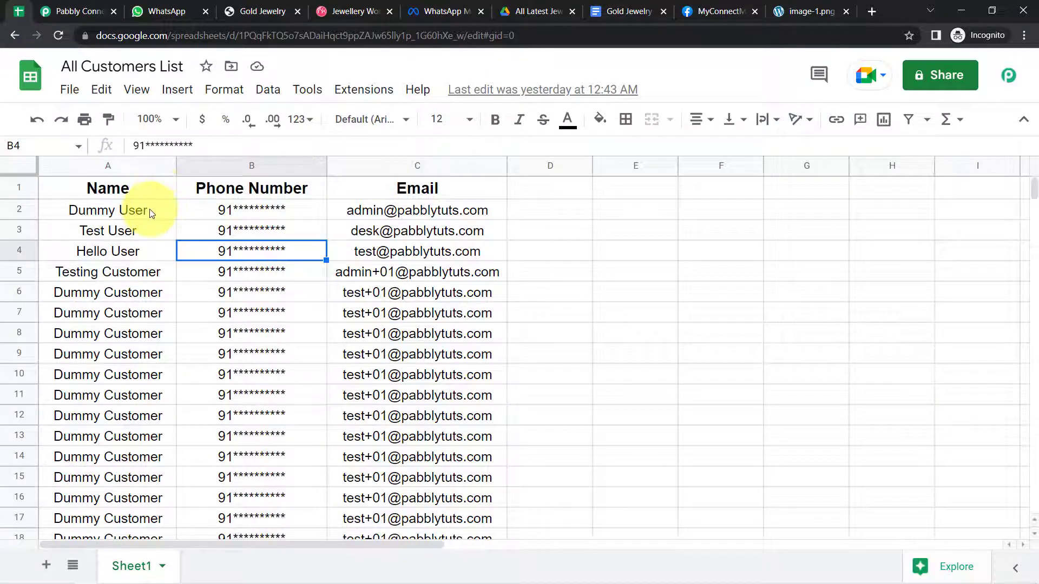
pyautogui.moveTo(152, 214); pyautogui.dragTo(400, 214)
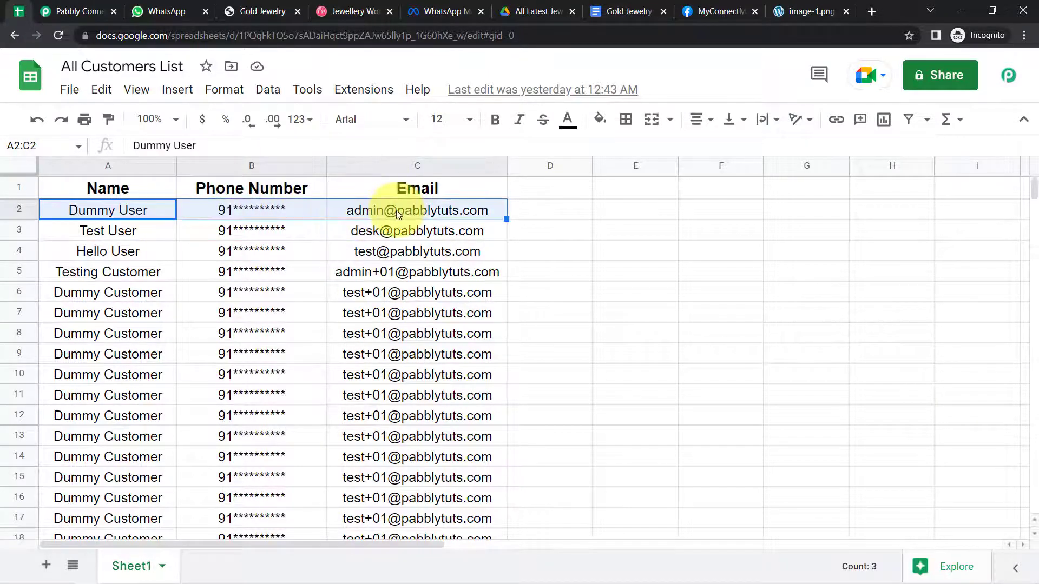
pyautogui.click(387, 234)
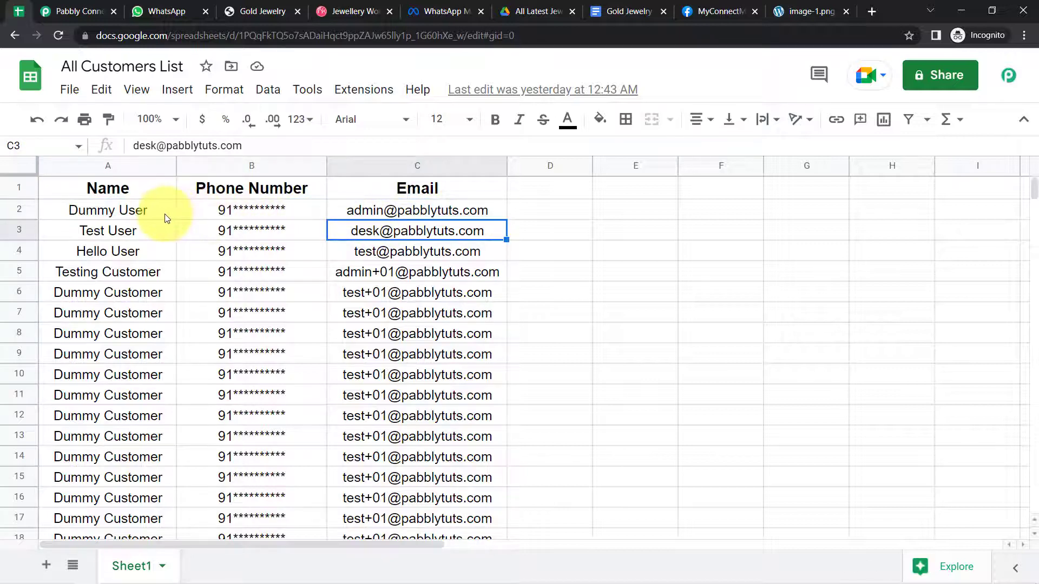
pyautogui.moveTo(165, 213); pyautogui.dragTo(403, 440)
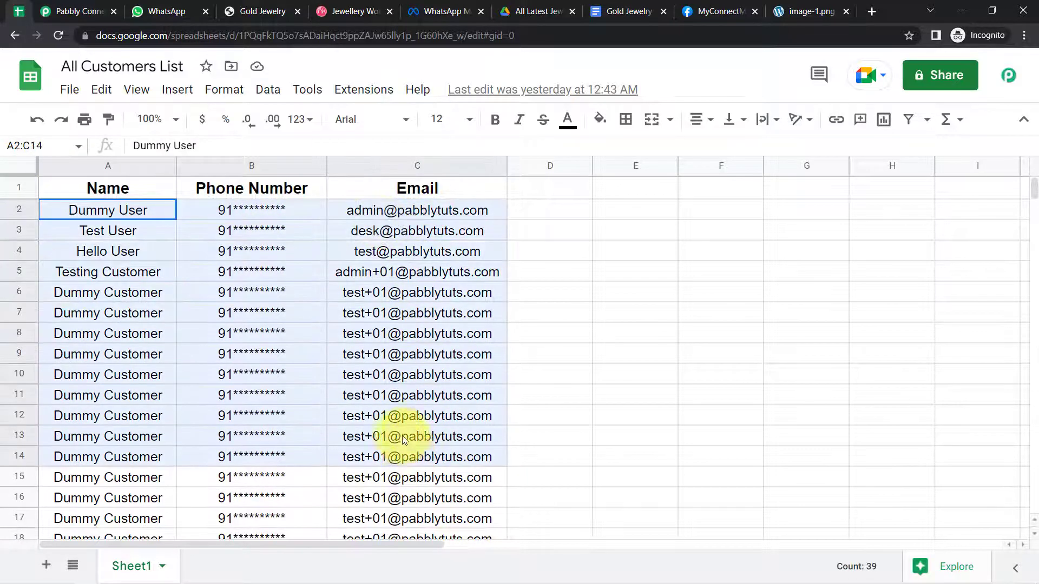
pyautogui.click(314, 271)
pyautogui.click(132, 284)
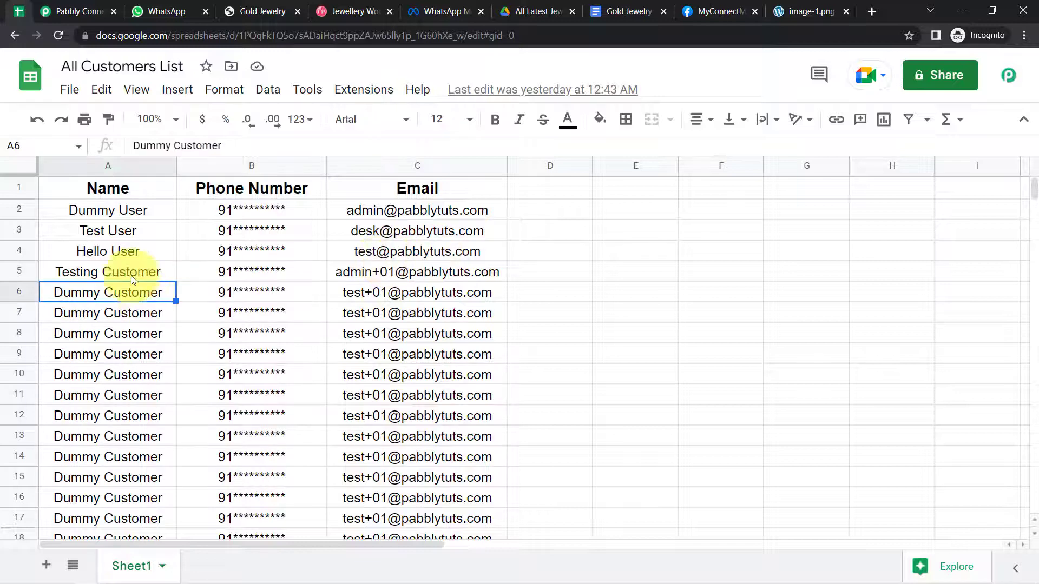
# - Return to Pabbly Connect, collapse the Google Drive trigger and review the spreadsheet, sheet and range of the Google Sheets action
pyautogui.click(57, 12)
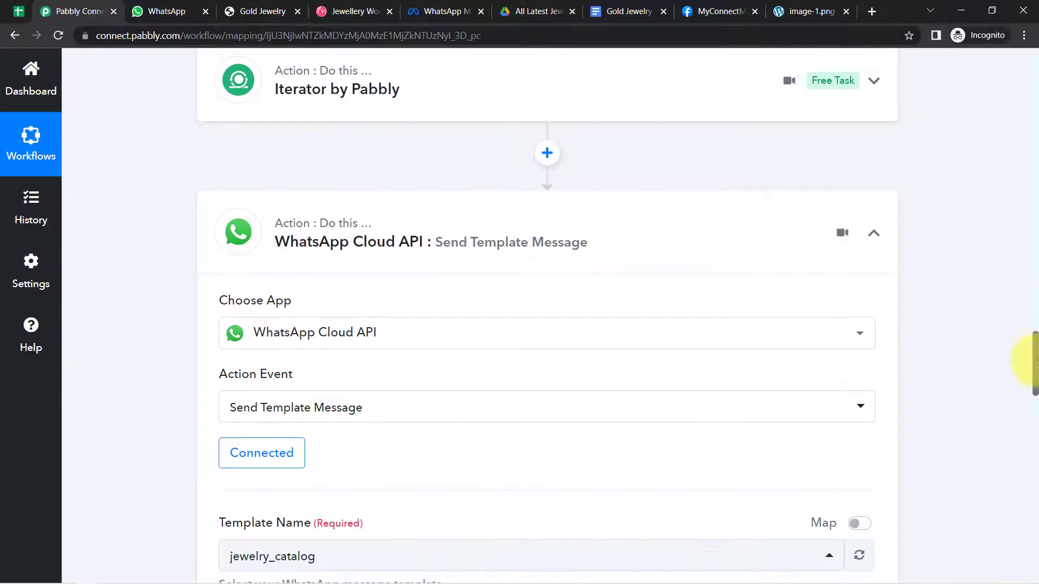
pyautogui.moveTo(1035, 368); pyautogui.dragTo(1034, 65)
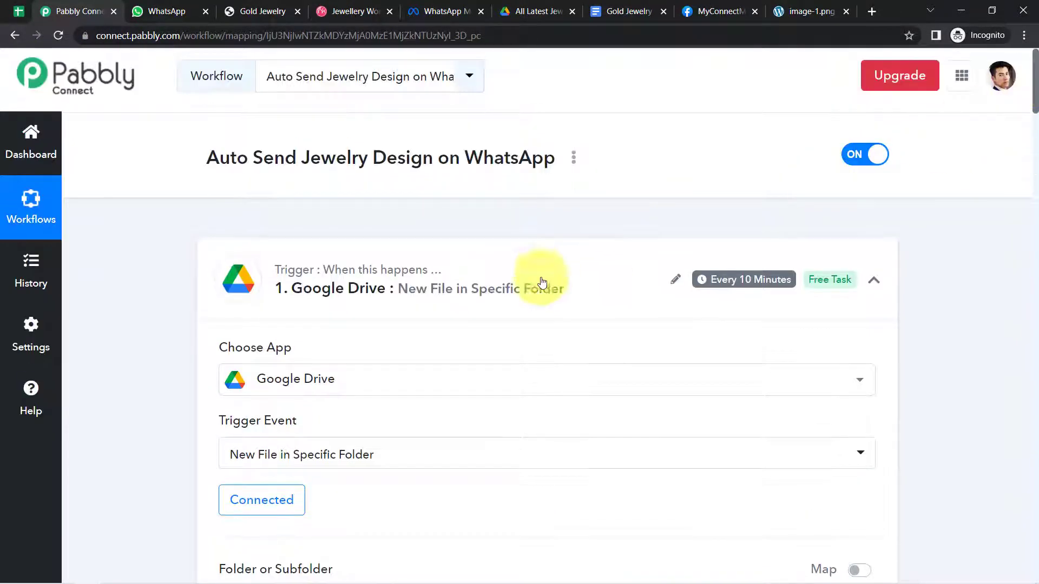
pyautogui.click(459, 311)
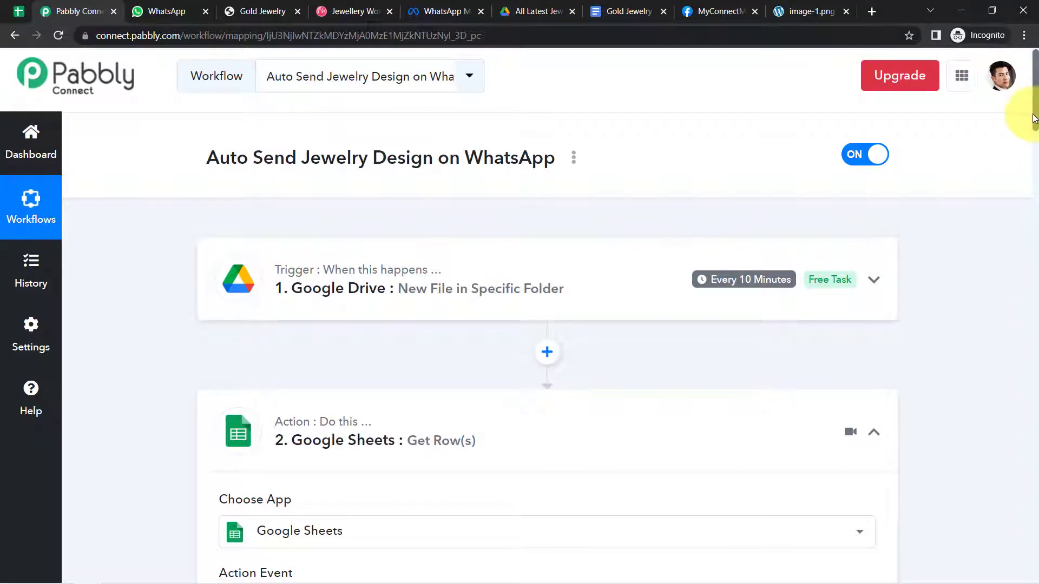
pyautogui.moveTo(1034, 119); pyautogui.dragTo(1034, 218)
pyautogui.click(263, 343)
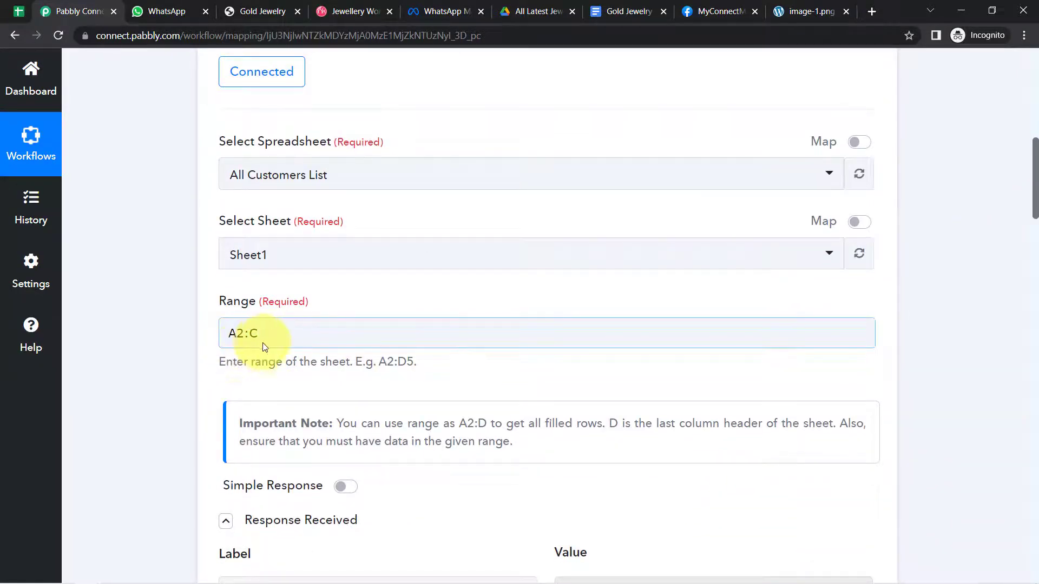
pyautogui.click(939, 306)
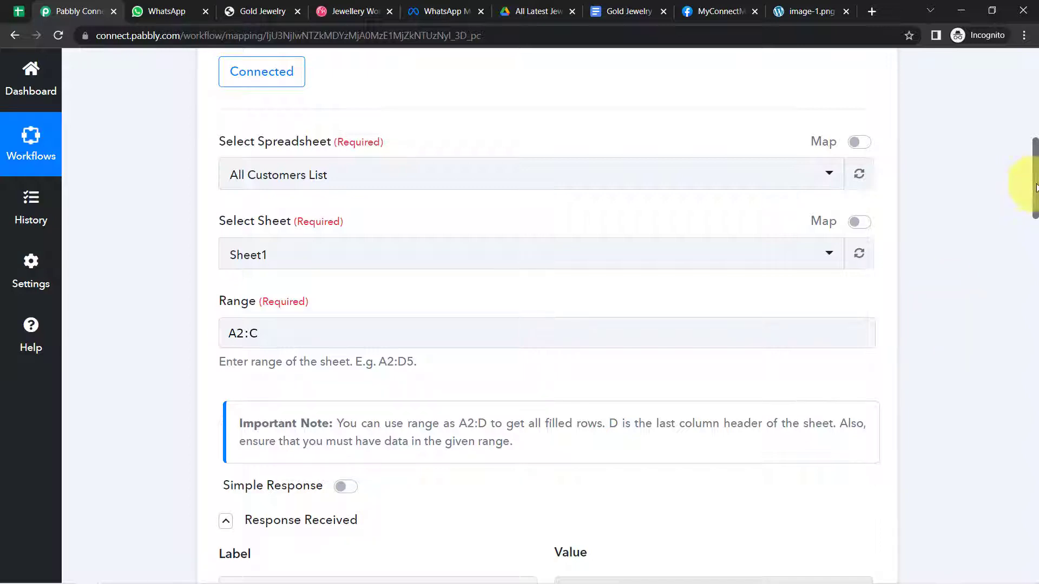
# - Review the Iterator by Pabbly and WhatsApp Cloud API actions in the workflow
pyautogui.moveTo(1035, 187); pyautogui.dragTo(1035, 249)
pyautogui.moveTo(1037, 262); pyautogui.dragTo(1037, 295)
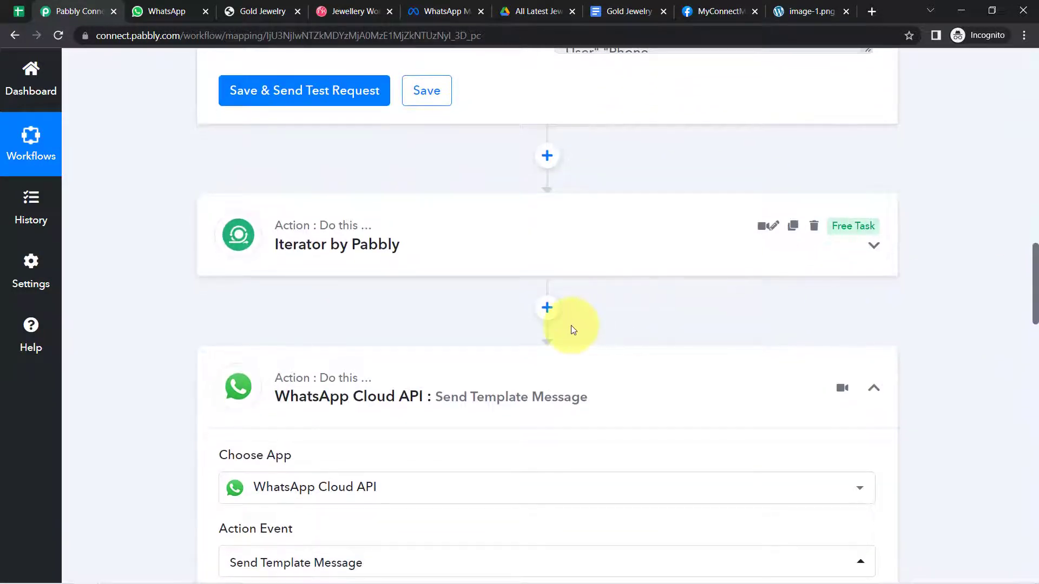
pyautogui.click(399, 255)
pyautogui.moveTo(1031, 238); pyautogui.dragTo(1027, 338)
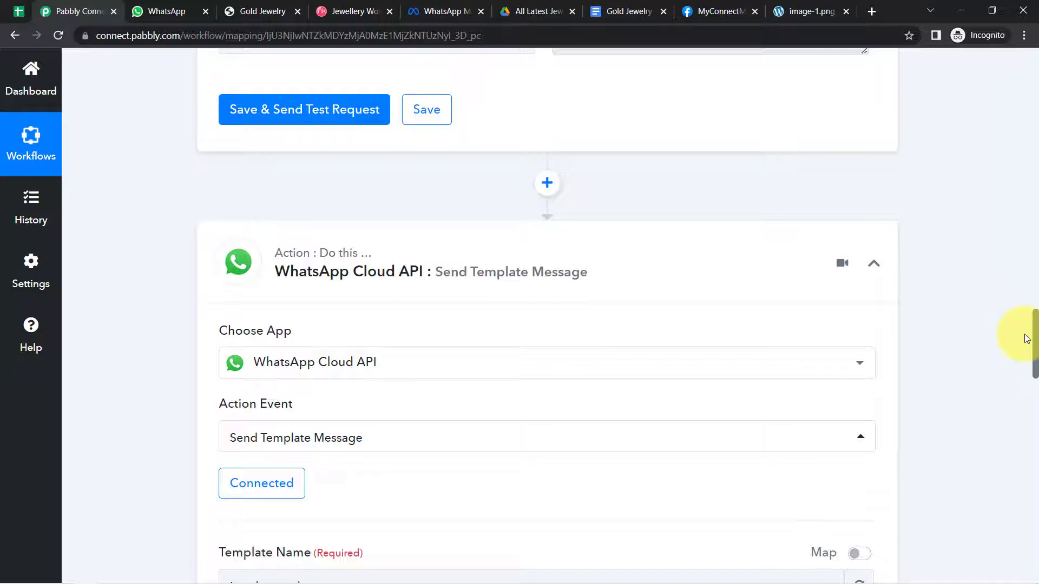
pyautogui.moveTo(1026, 338); pyautogui.dragTo(1027, 78)
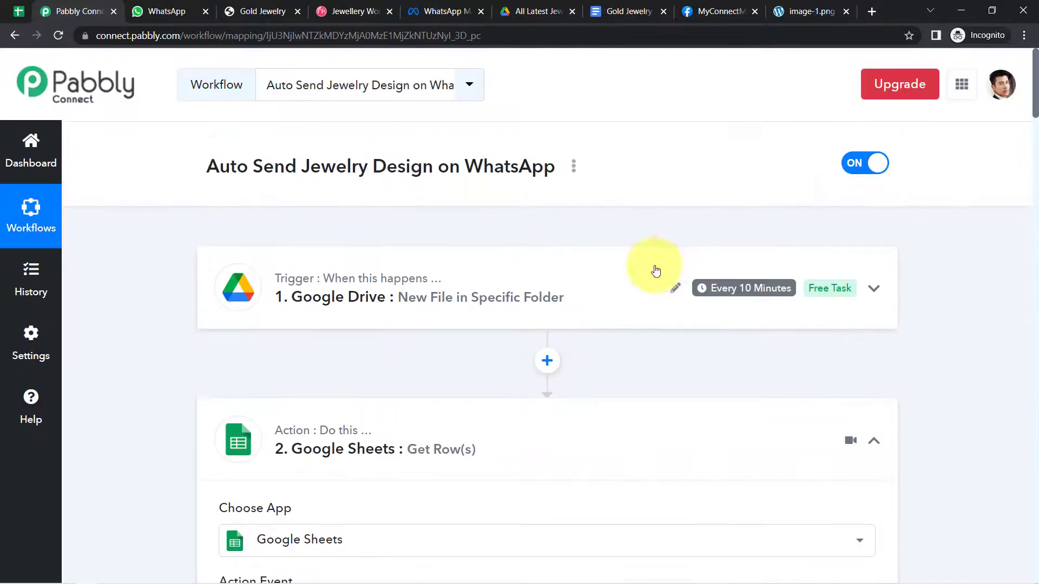
# - Generate a share link for the Auto Send Jewelry Design on WhatsApp workflow and select the link text
pyautogui.click(574, 166)
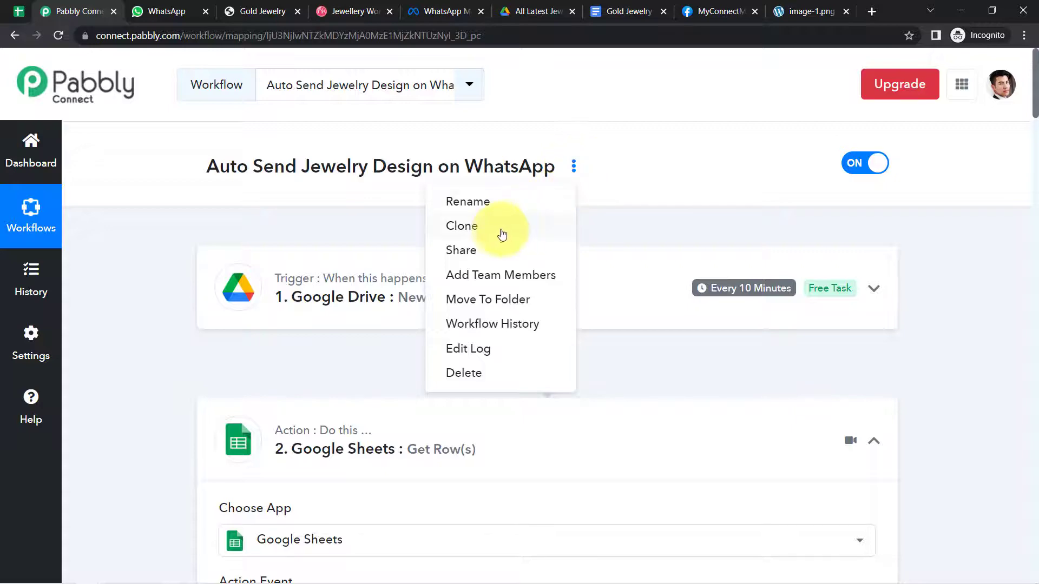
pyautogui.click(491, 251)
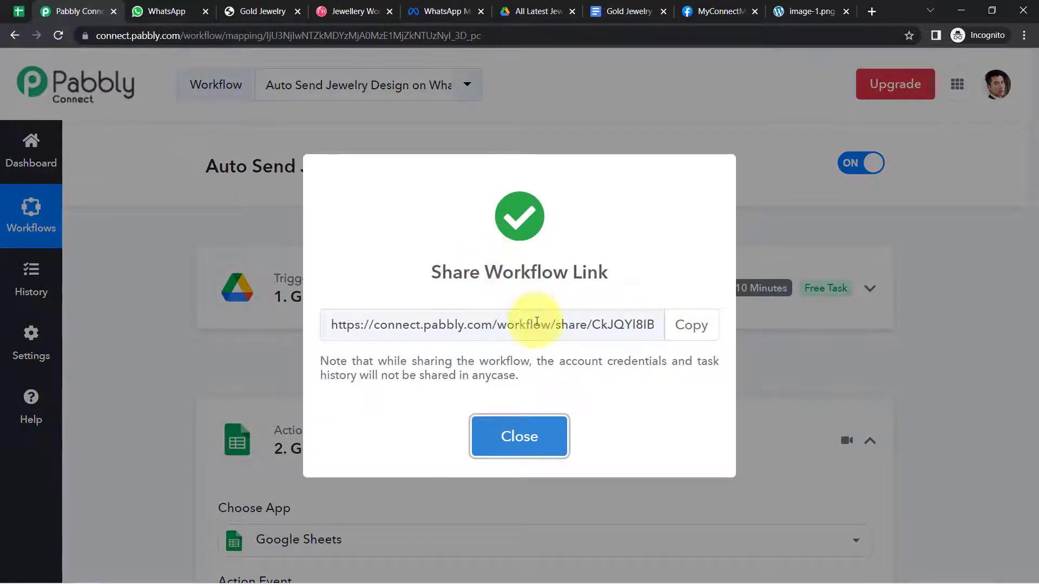
pyautogui.click(482, 324)
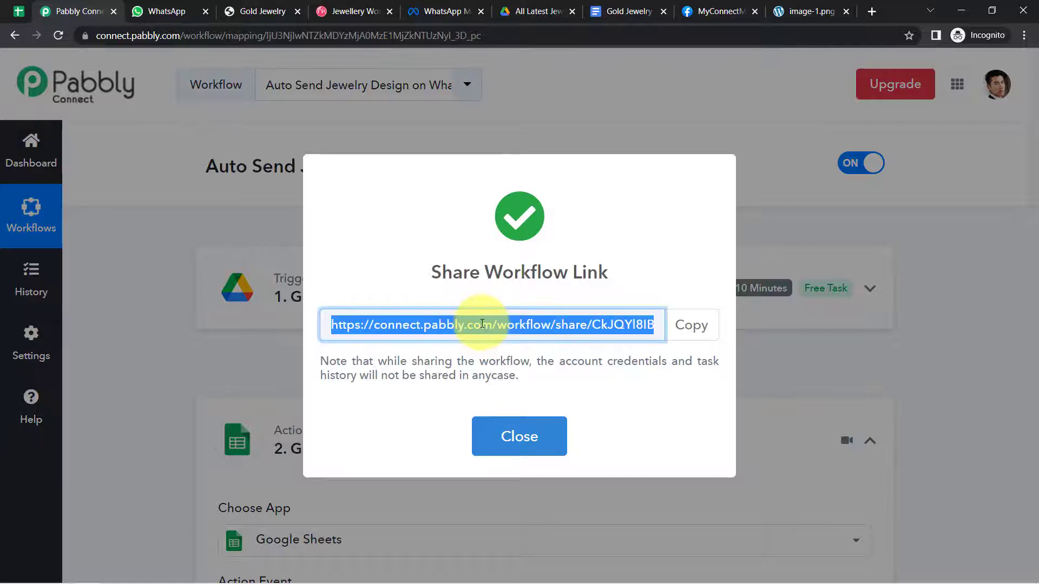